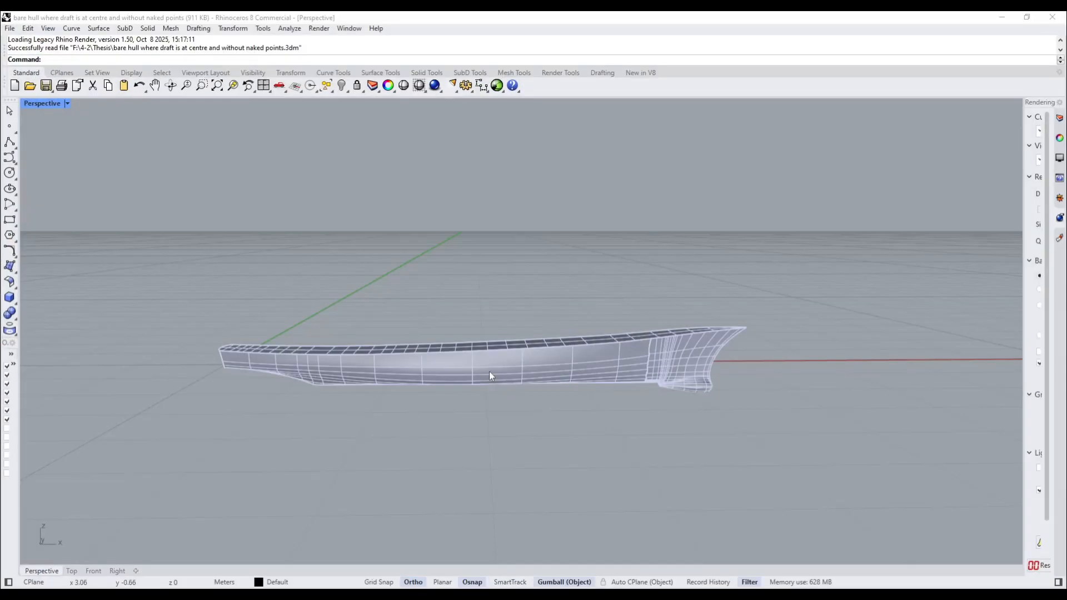
Examine the bare hull from both sides and from the stern
right_drag(489, 372, 206, 421)
shift+right_drag(586, 491, 569, 399)
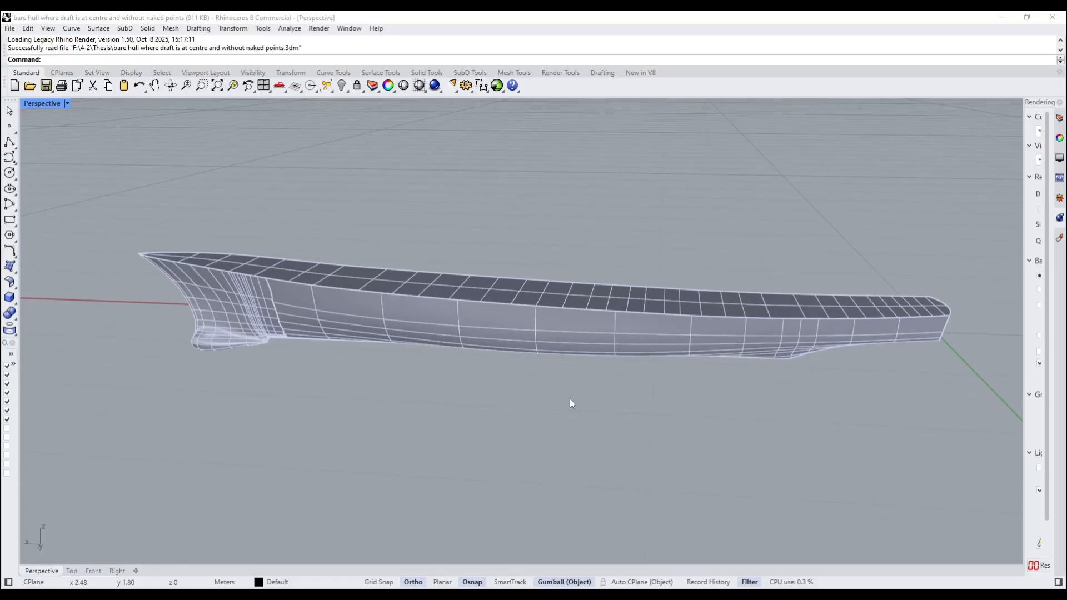
scroll(569, 398, down, 2)
scroll(569, 399, up, 2)
right_drag(569, 399, 425, 383)
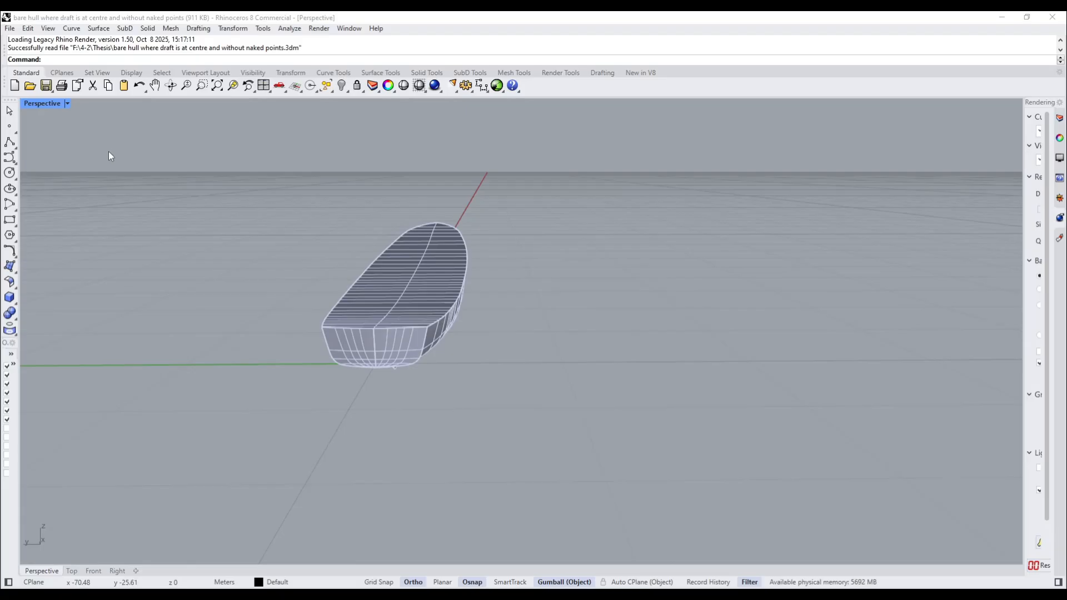
scroll(364, 312, down, 2)
right_drag(453, 332, 359, 337)
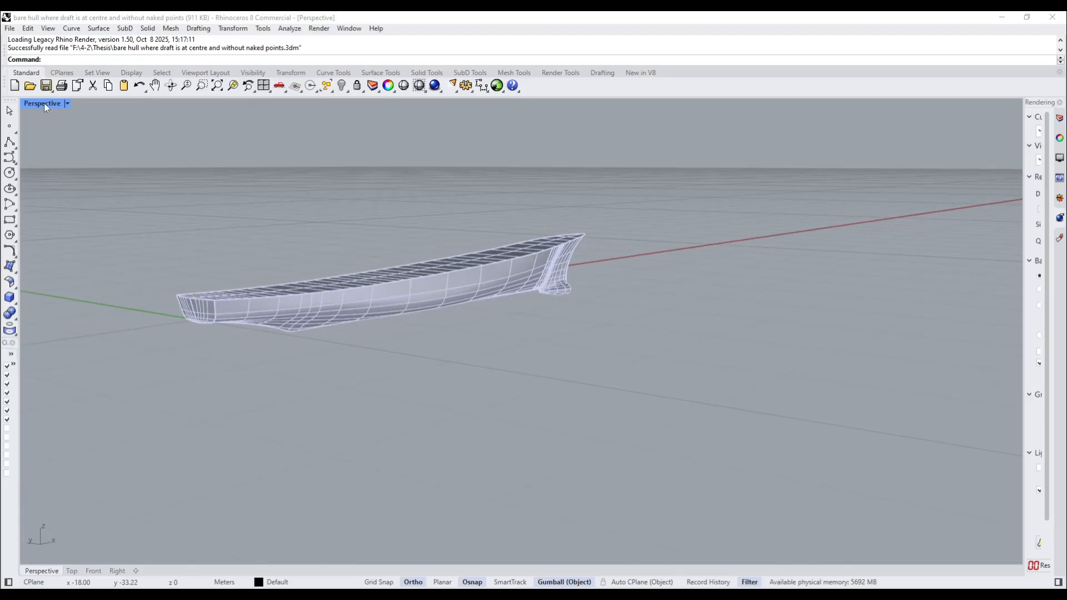
Draw a horizontal baseline in the front view along the keel, from amidships to well beyond the stern
double_click(44, 102)
double_click(32, 337)
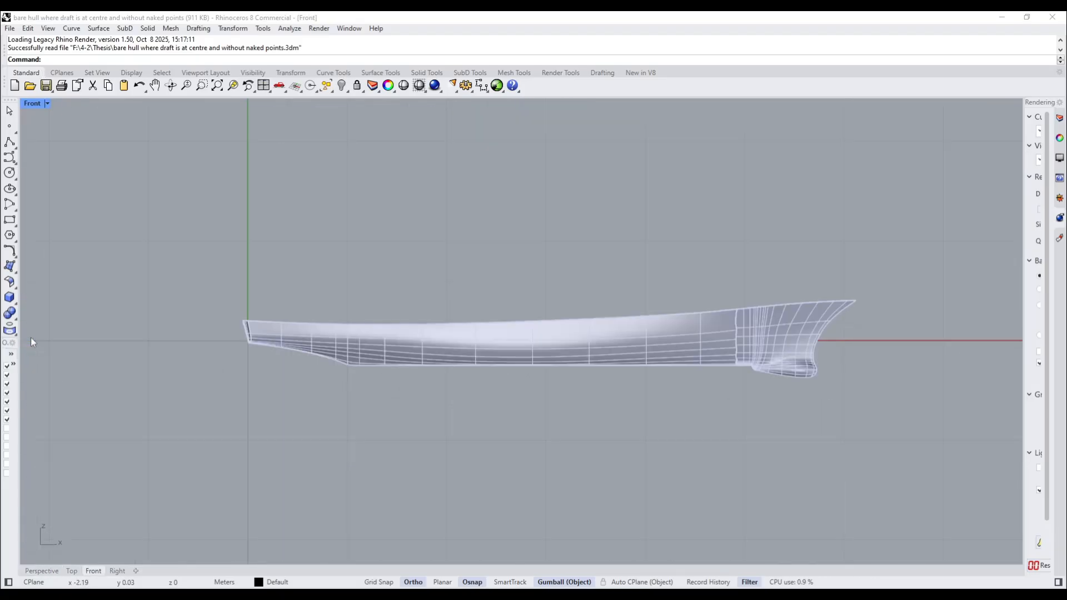
scroll(729, 366, up, 3)
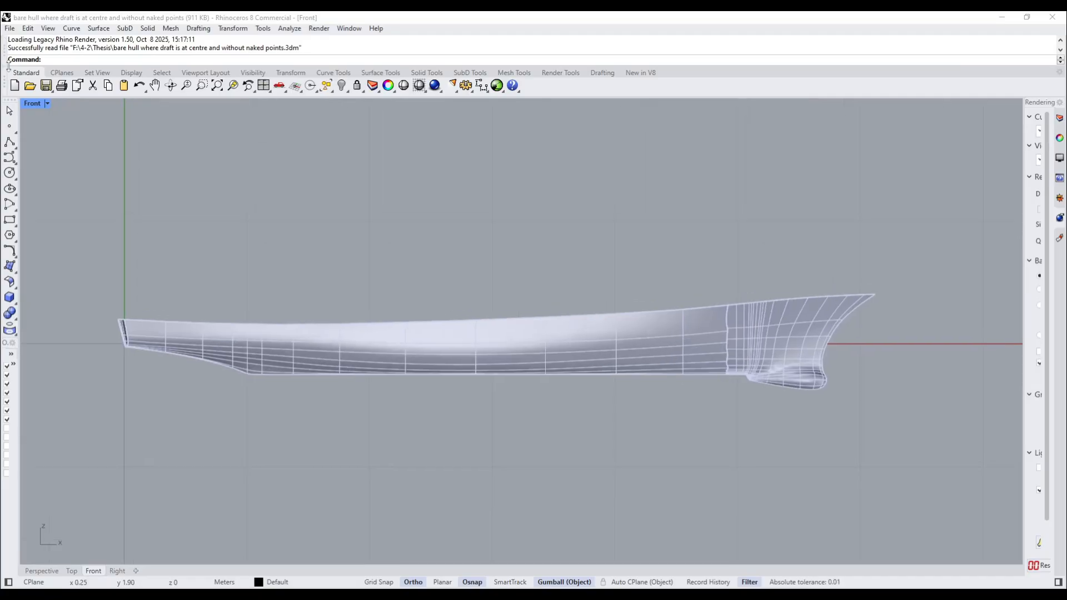
click(14, 144)
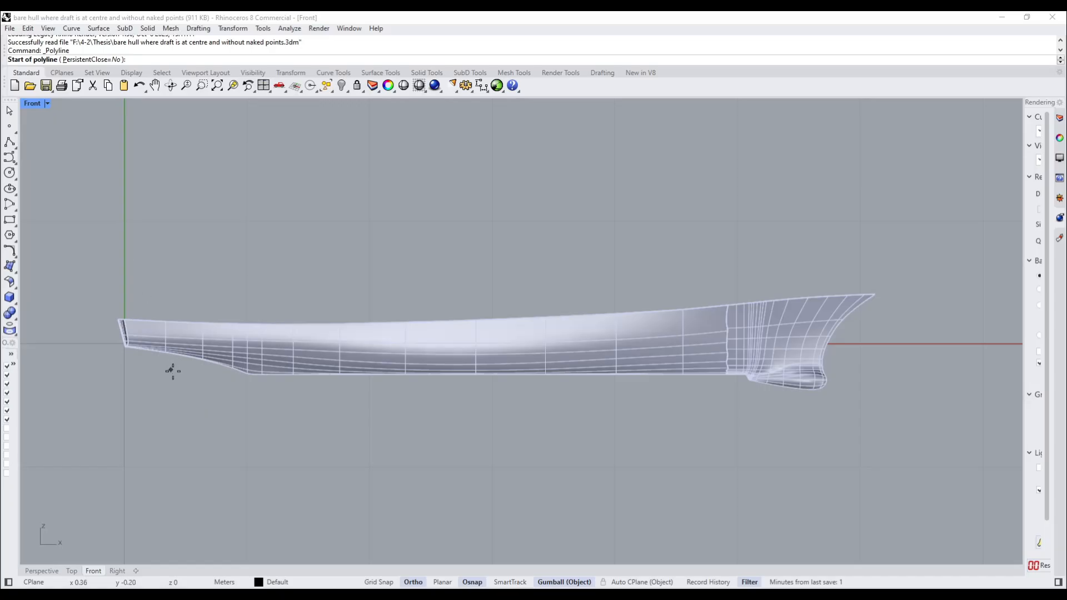
right_drag(591, 357, 731, 334)
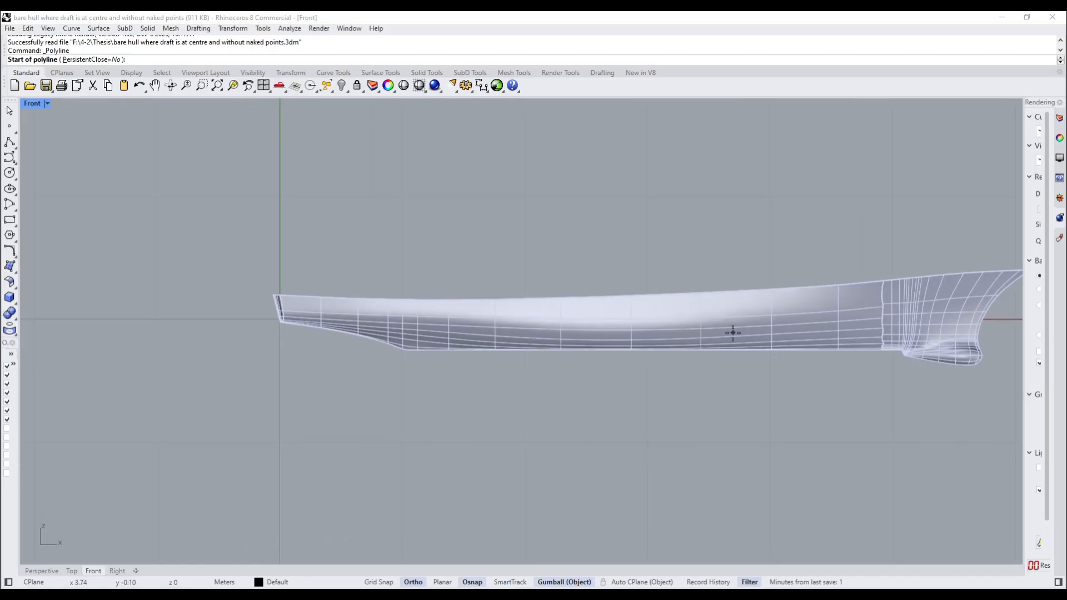
click(626, 354)
click(76, 334)
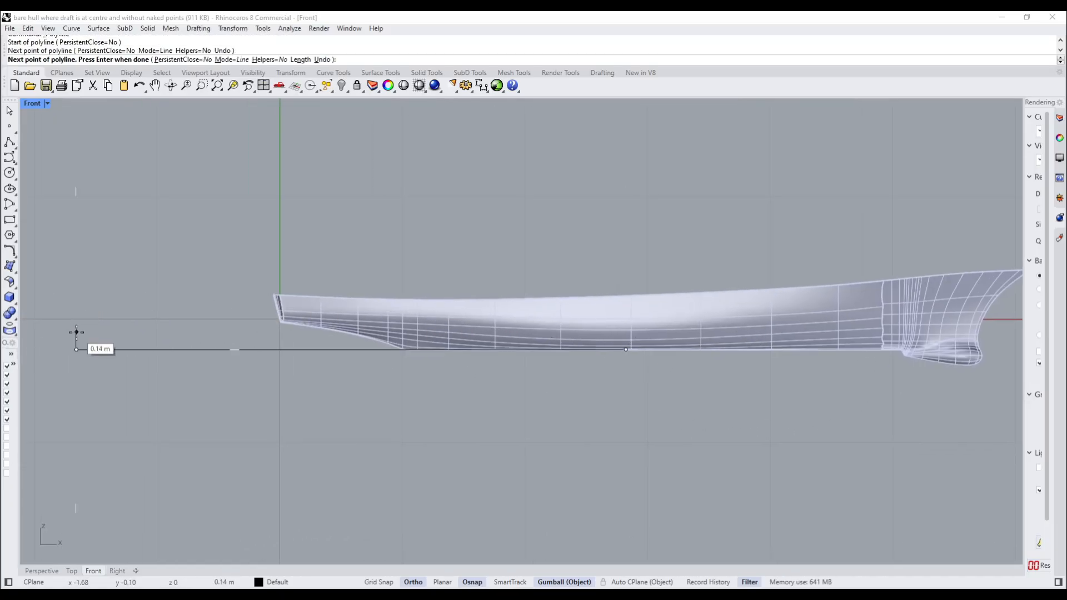
key(Return)
Offset the keel baseline upward by 0.248 m to create the draft line
text(O)
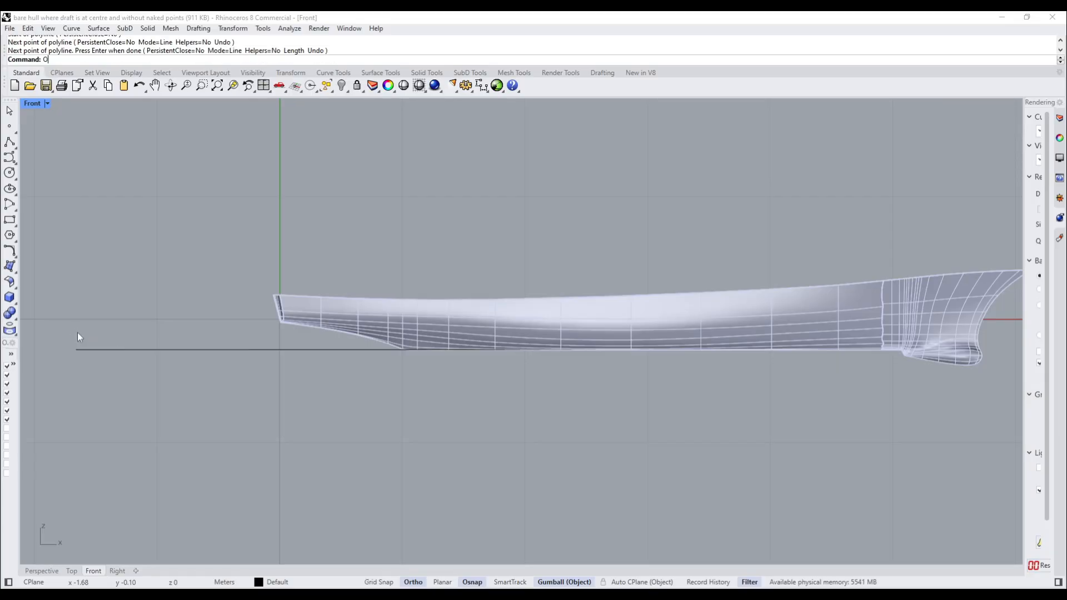
text(ffset)
key(Return)
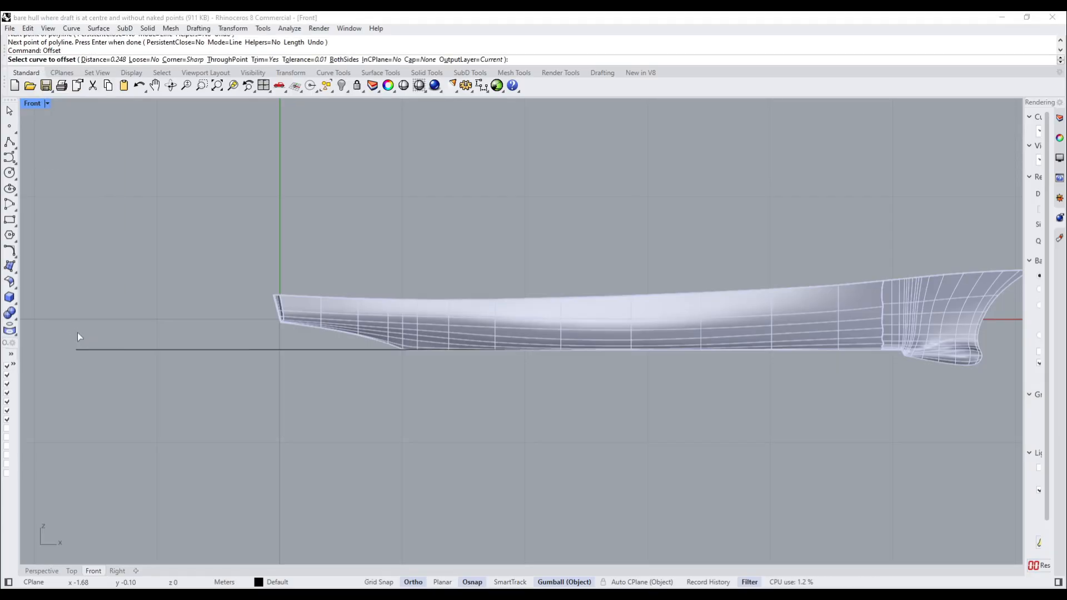
click(150, 350)
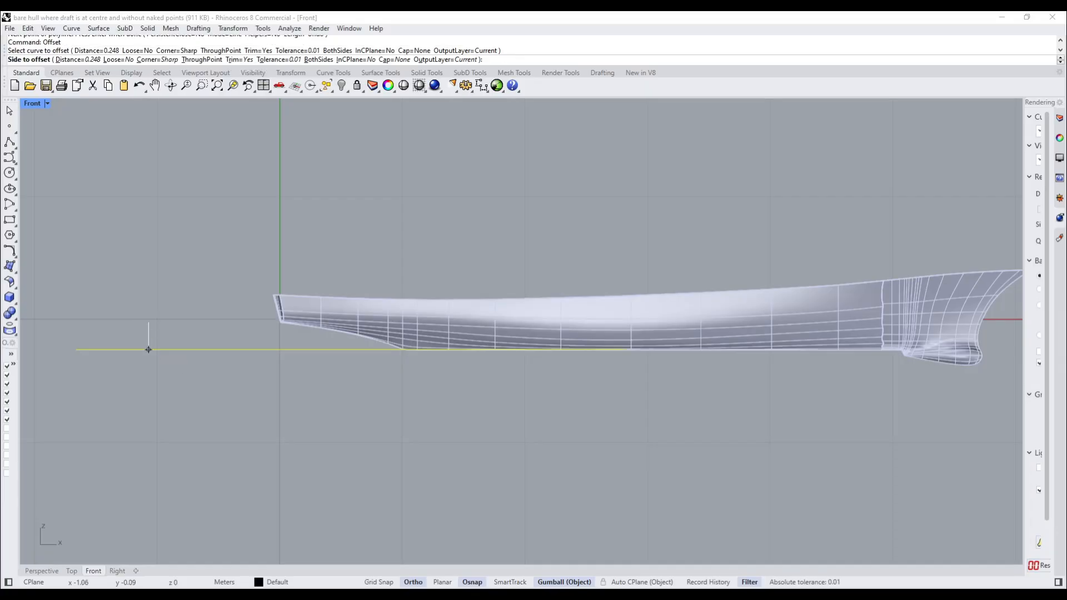
text(0.247)
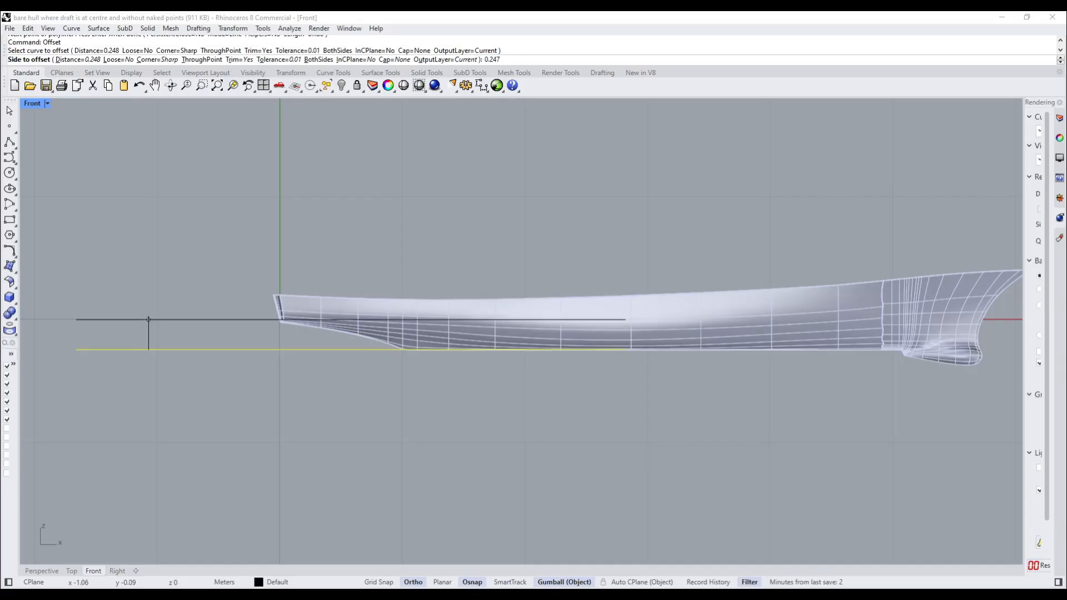
key(BackSpace)
text(8)
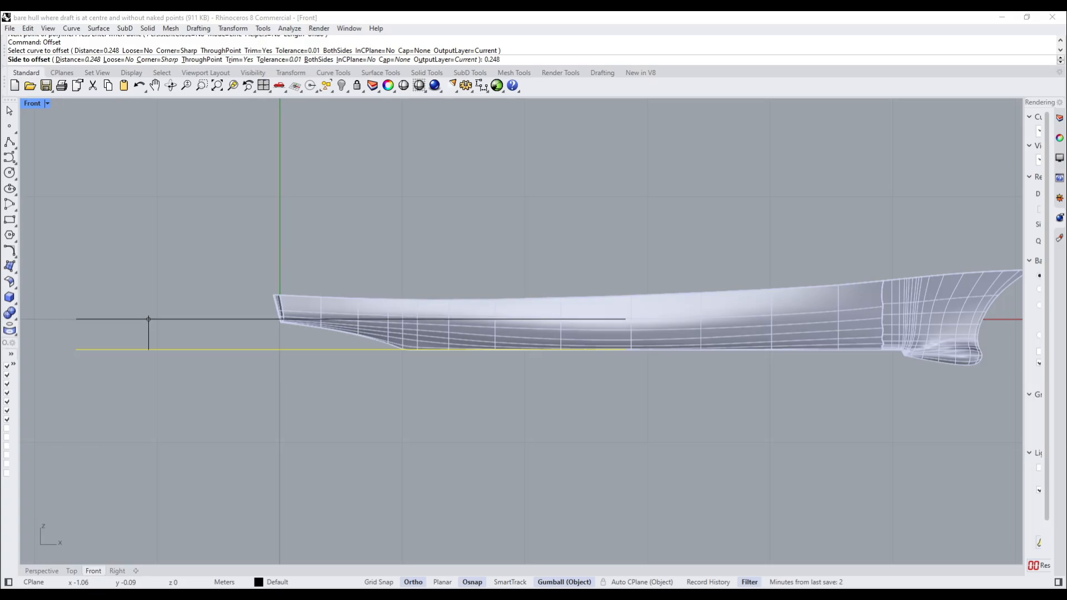
key(Return)
click(149, 322)
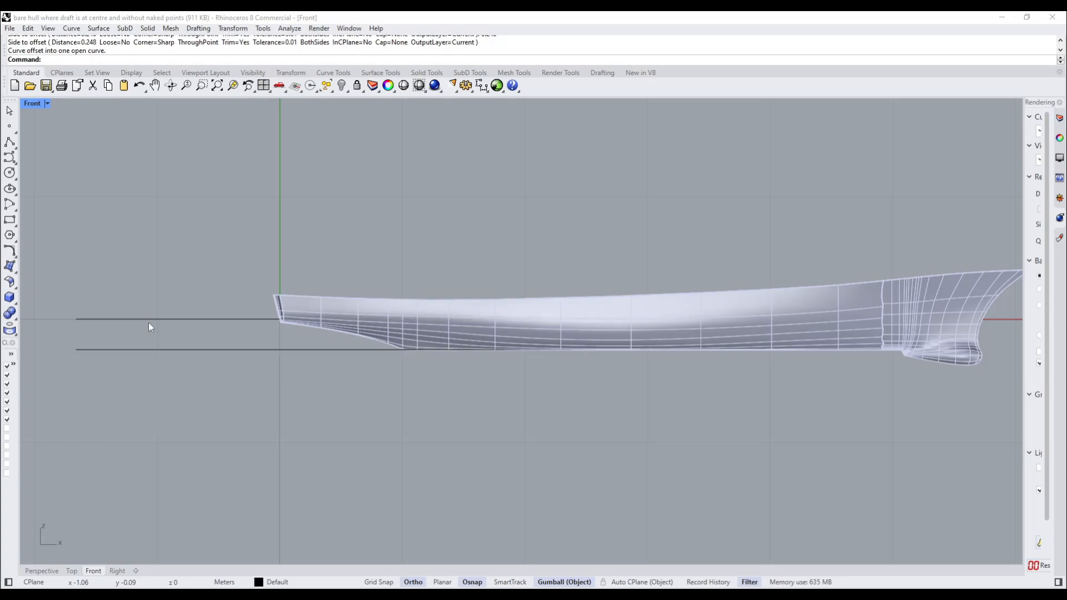
scroll(195, 329, down, 1)
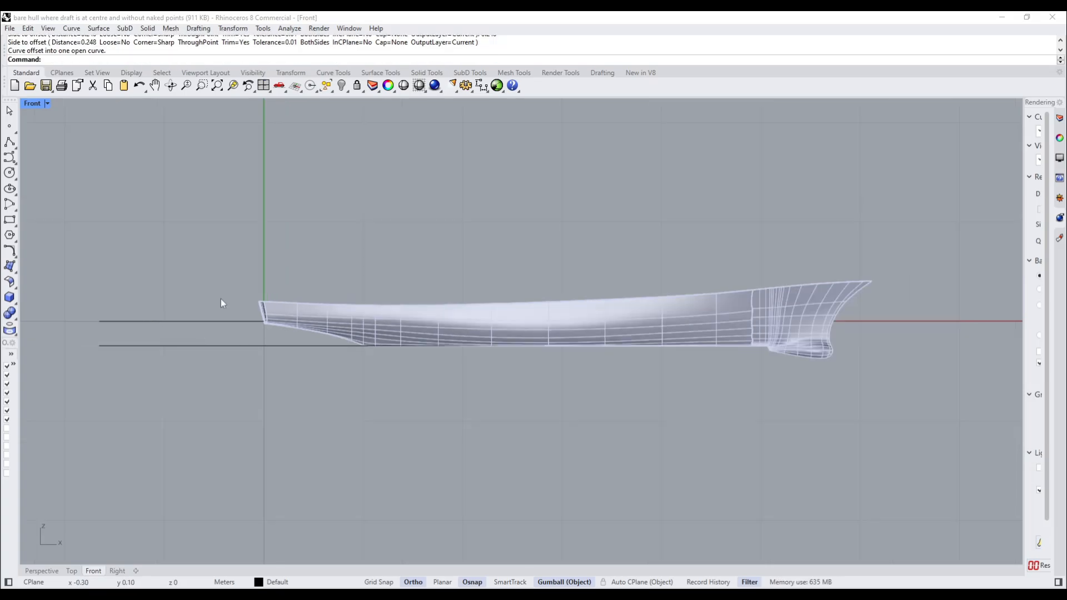
Stretch the keel baseline lengthwise about its midpoint so it extends past the bow
double_click(32, 102)
double_click(531, 105)
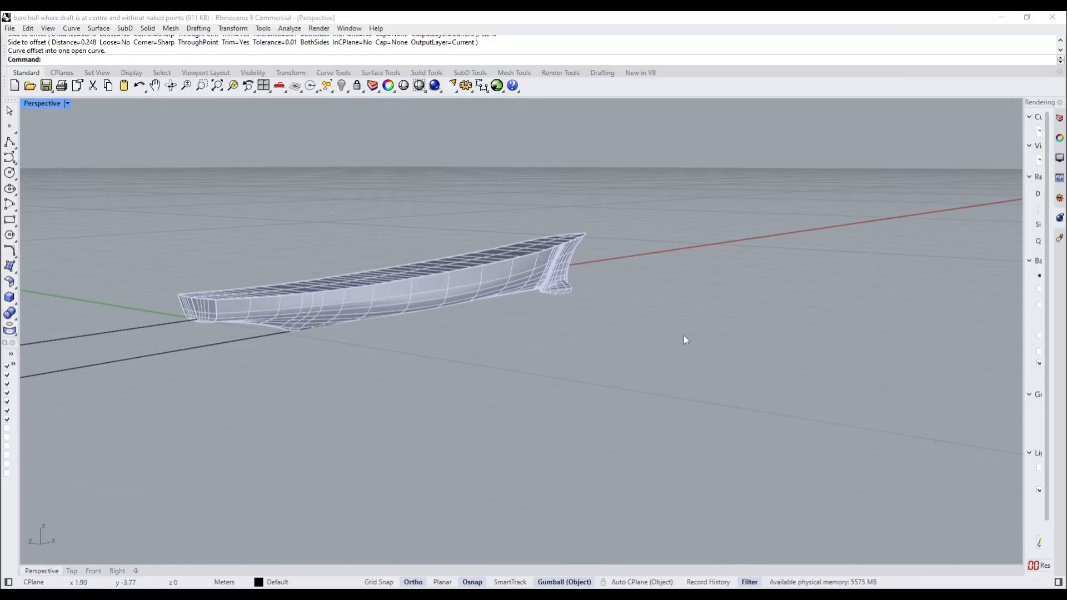
right_drag(684, 337, 446, 239)
scroll(417, 279, up, 4)
click(334, 281)
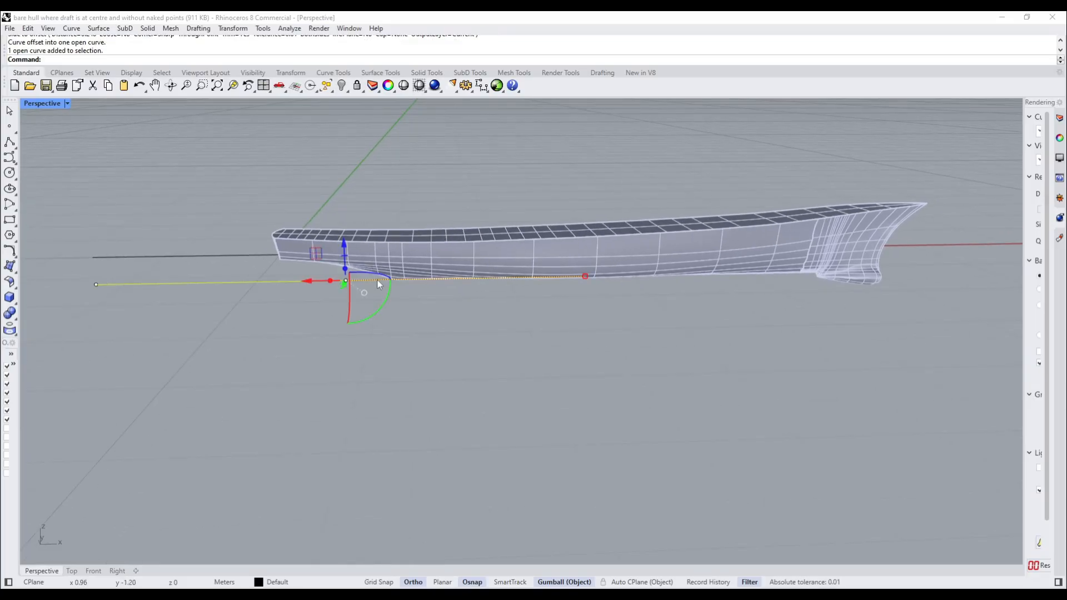
scroll(533, 291, up, 1)
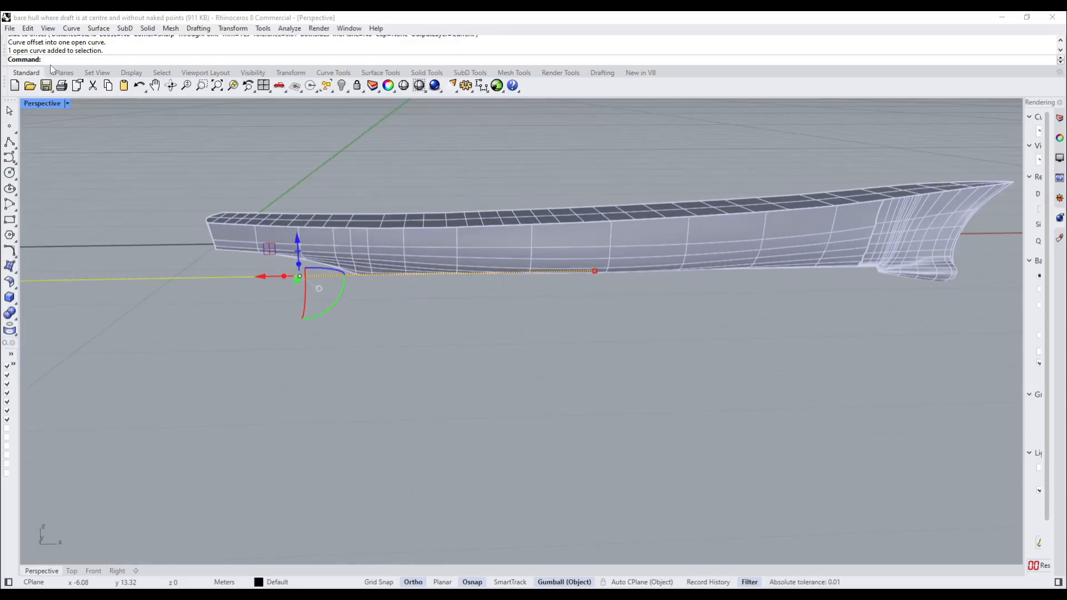
double_click(47, 102)
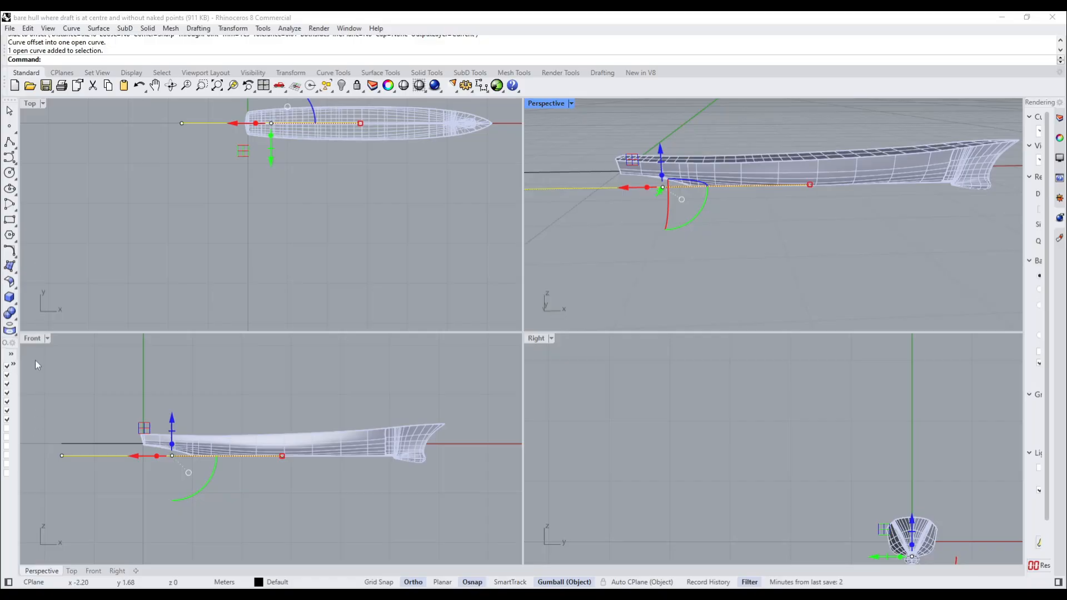
double_click(32, 339)
scroll(554, 357, up, 2)
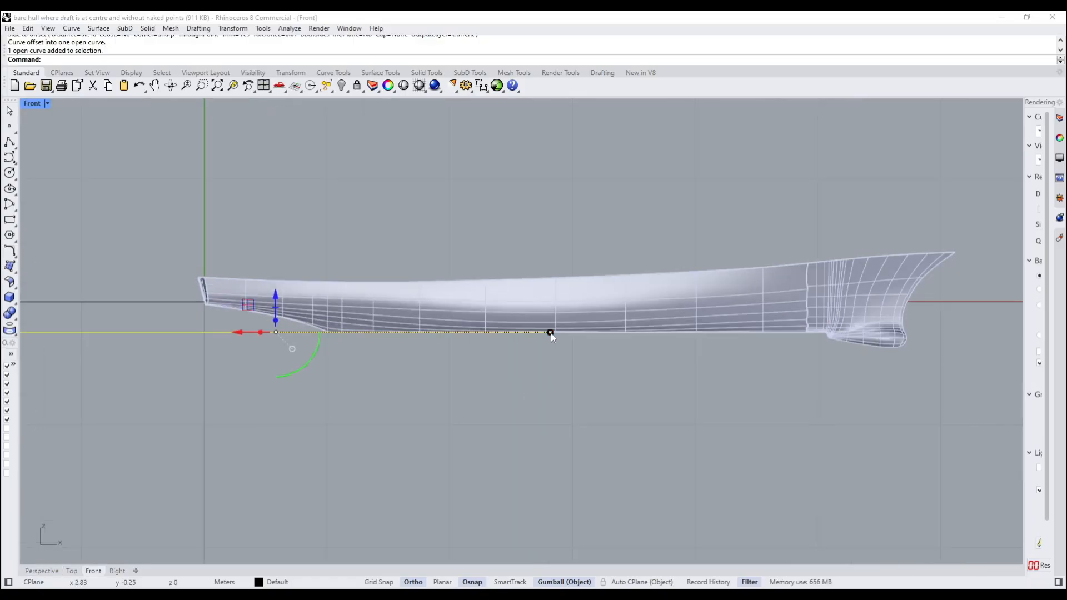
drag(551, 333, 1005, 332)
scroll(812, 364, down, 6)
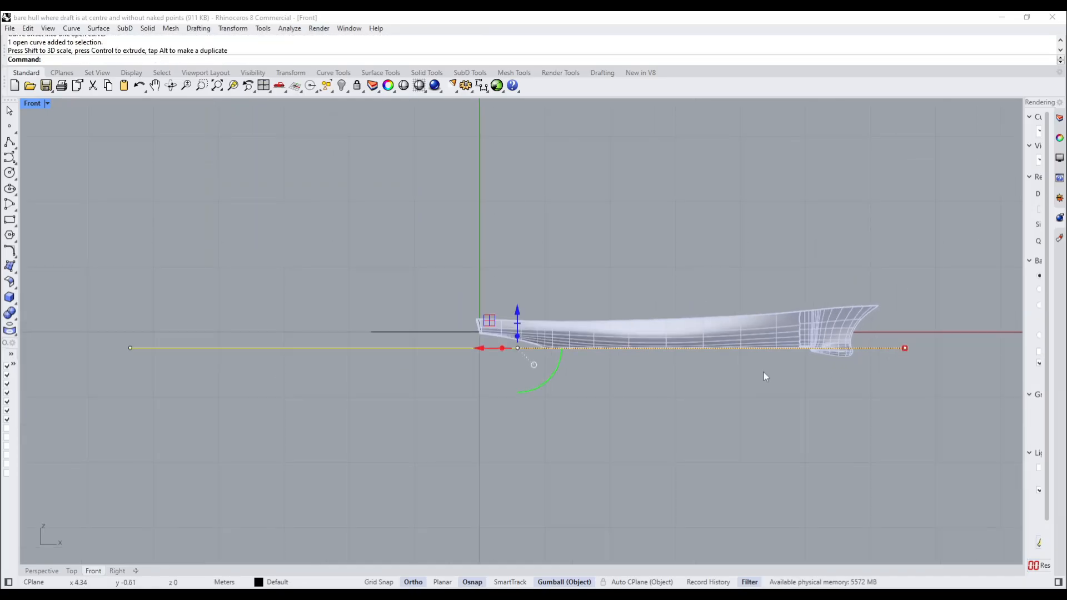
right_drag(761, 372, 520, 370)
Stretch the upper offset line lengthwise about its midpoint so it also extends past the bow
double_click(29, 101)
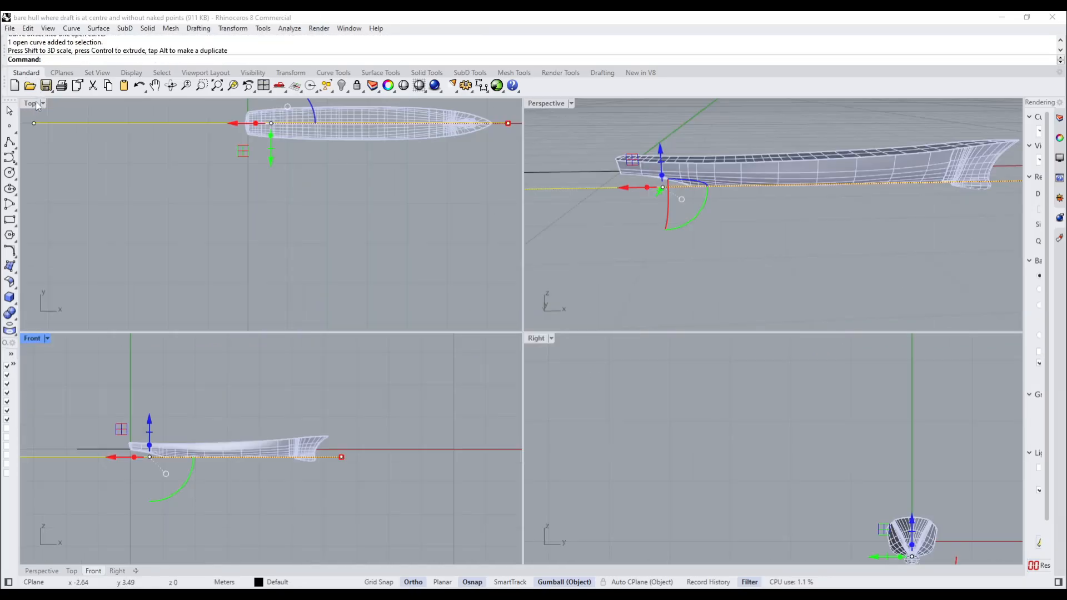
double_click(549, 104)
scroll(648, 205, down, 3)
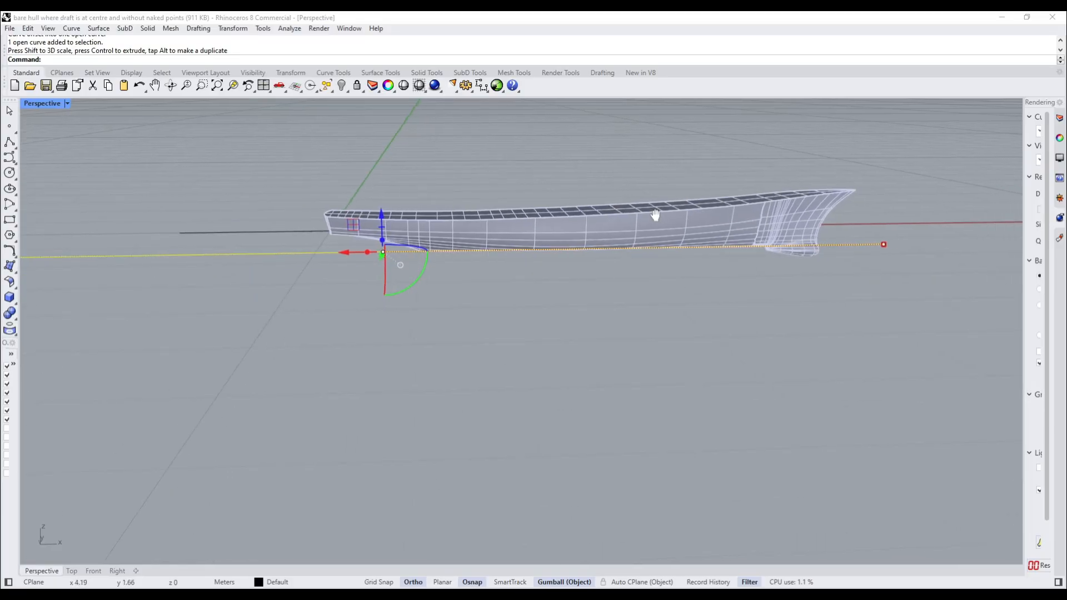
shift+right_drag(656, 214, 667, 293)
key(Escape)
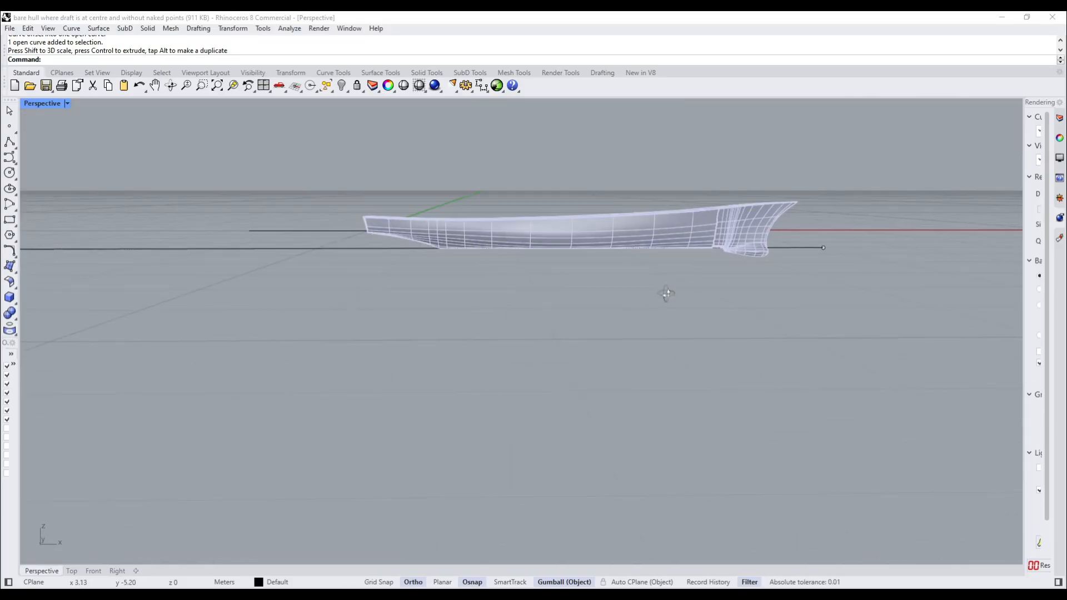
click(316, 230)
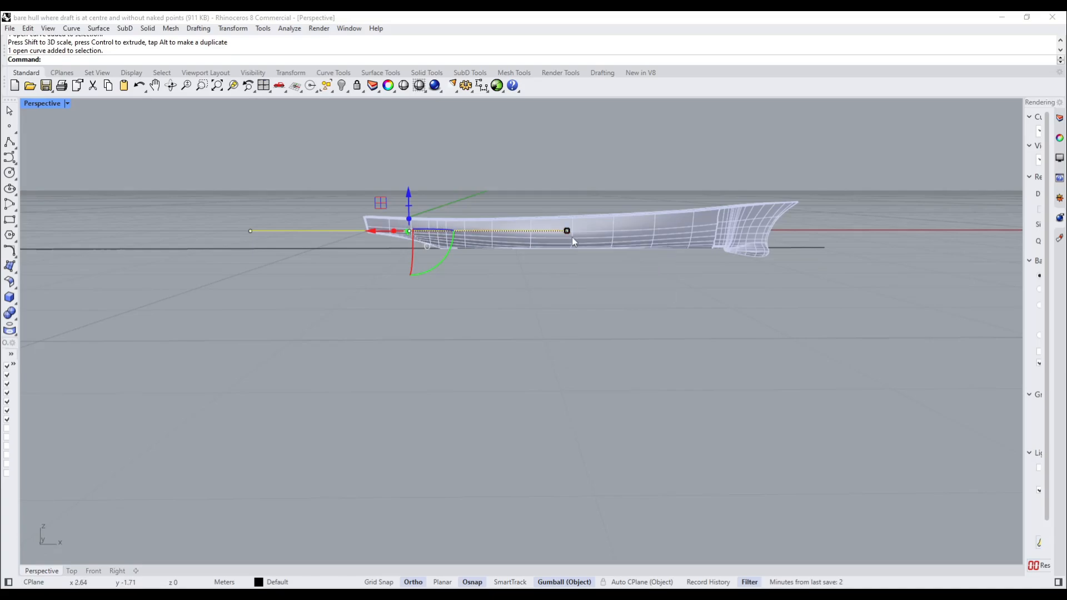
drag(567, 231, 862, 231)
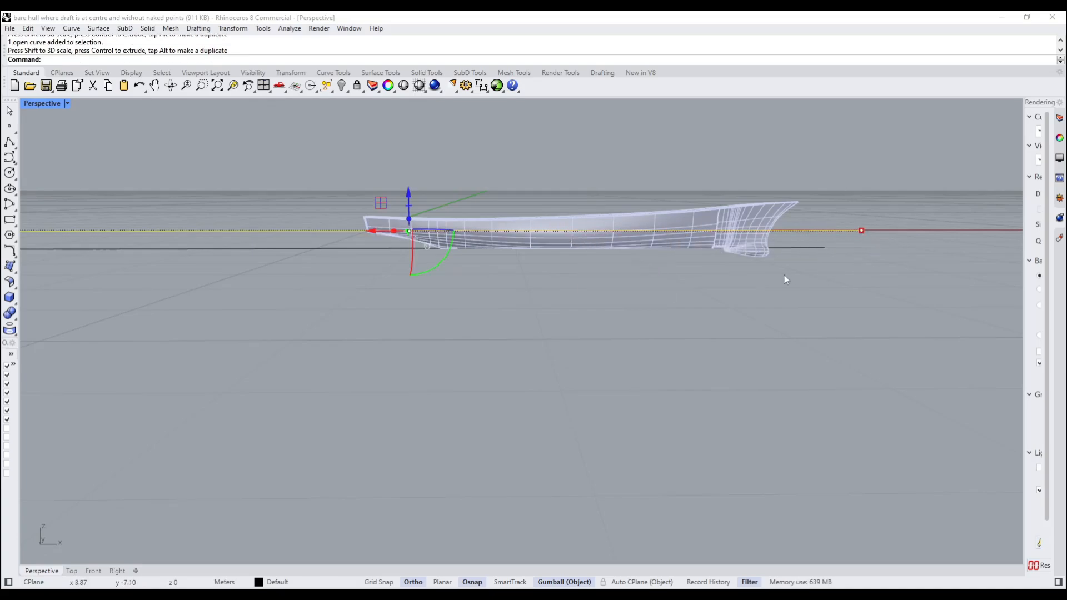
click(725, 276)
right_drag(724, 277, 712, 317)
scroll(523, 225, up, 2)
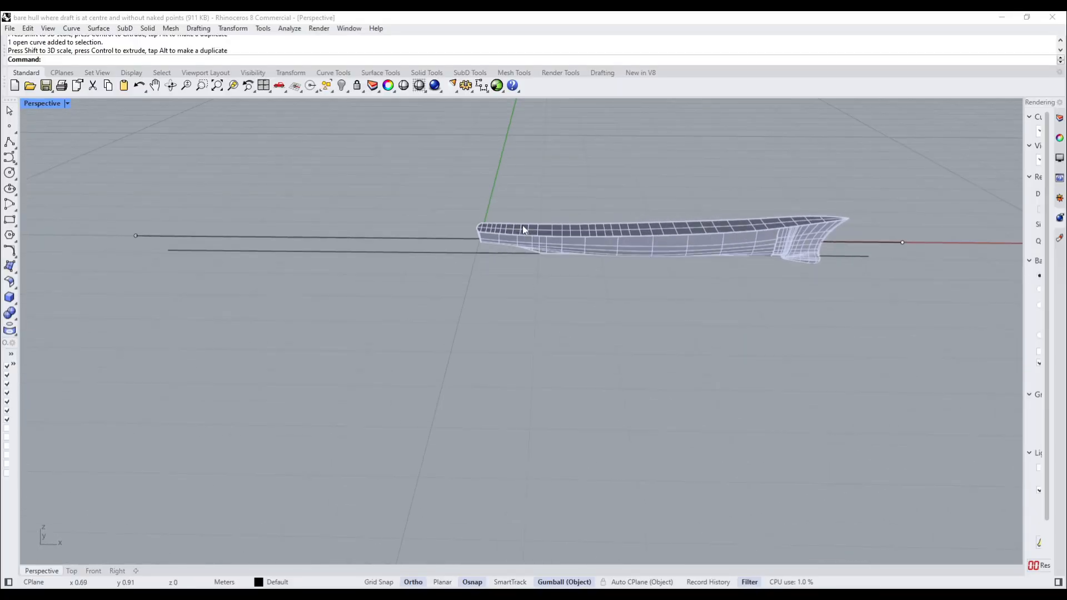
Draw a vertical line at the stern from the draft line's meeting point with the transom down past the keel baseline
right_drag(522, 239, 615, 255)
scroll(505, 239, up, 6)
right_drag(701, 279, 743, 284)
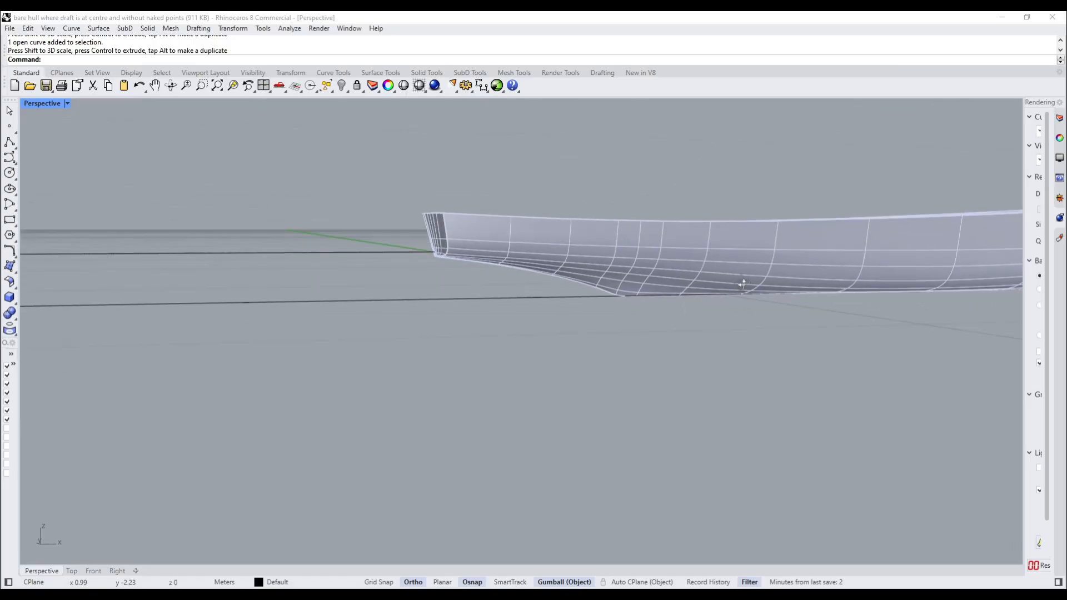
click(14, 145)
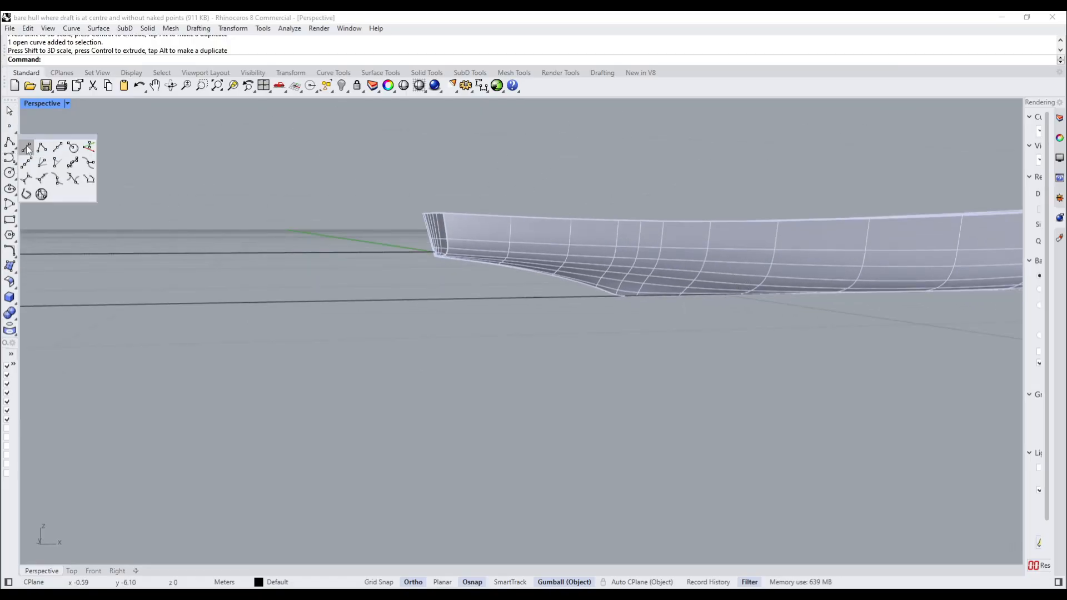
click(26, 145)
scroll(393, 262, up, 3)
scroll(435, 264, up, 3)
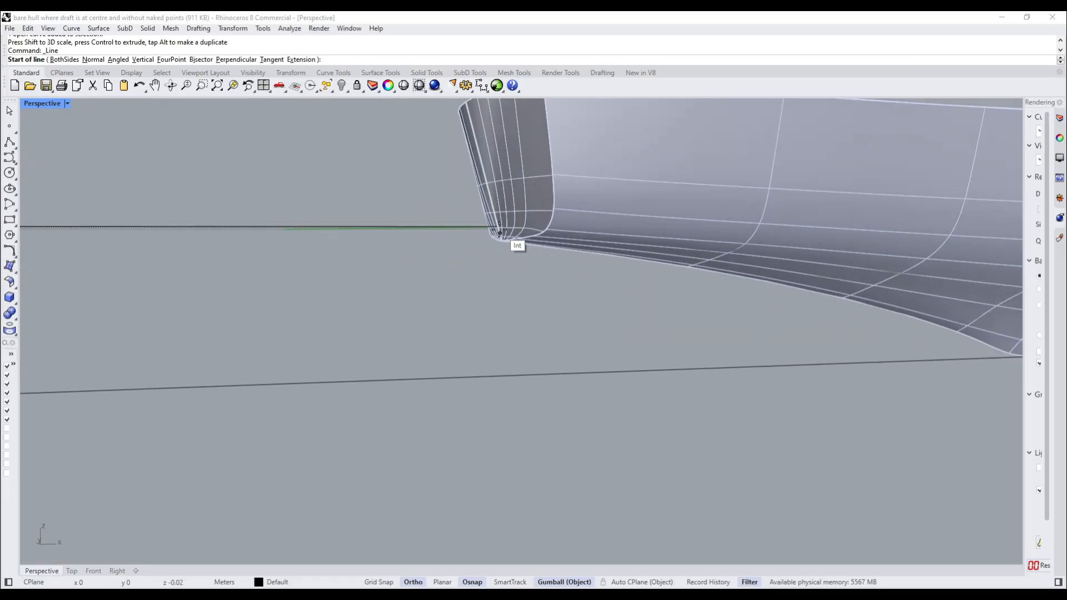
click(499, 227)
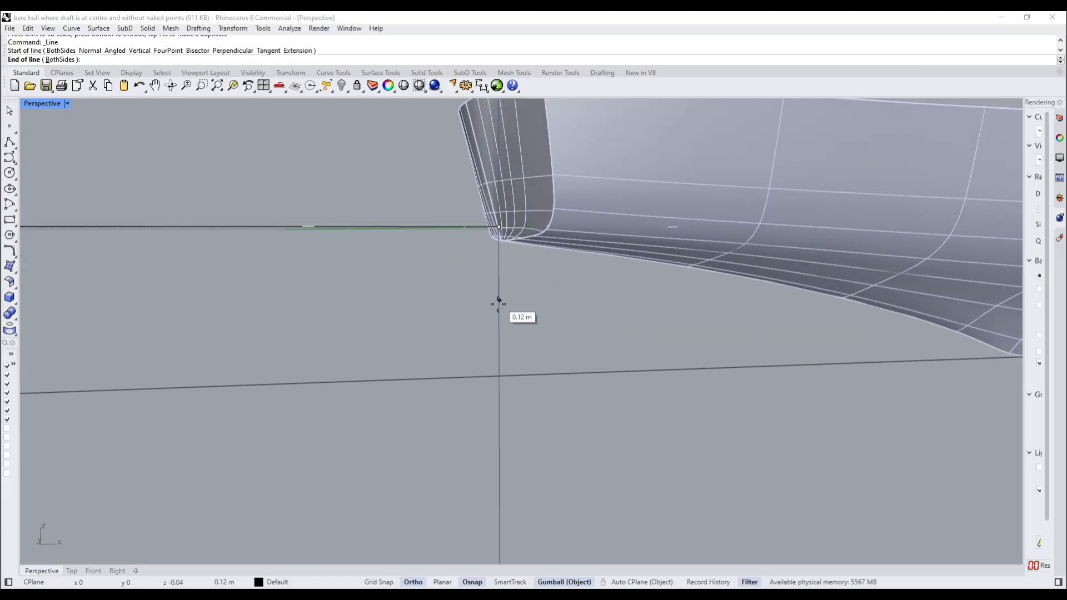
click(500, 412)
scroll(502, 412, down, 2)
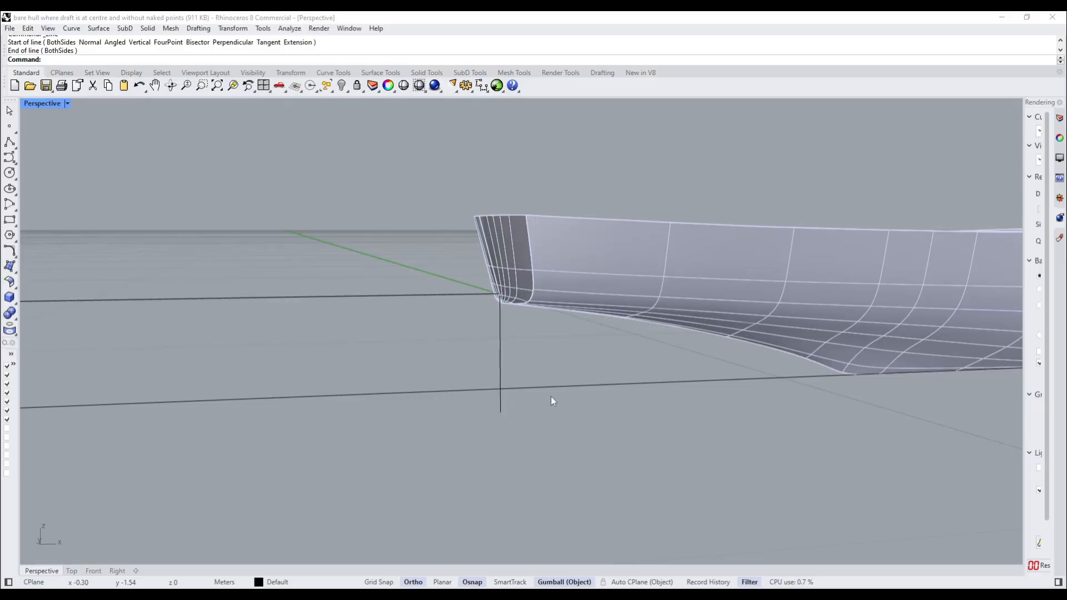
Lengthen the vertical stern line at both ends, farther below the keel baseline and up above the deck edge
click(500, 341)
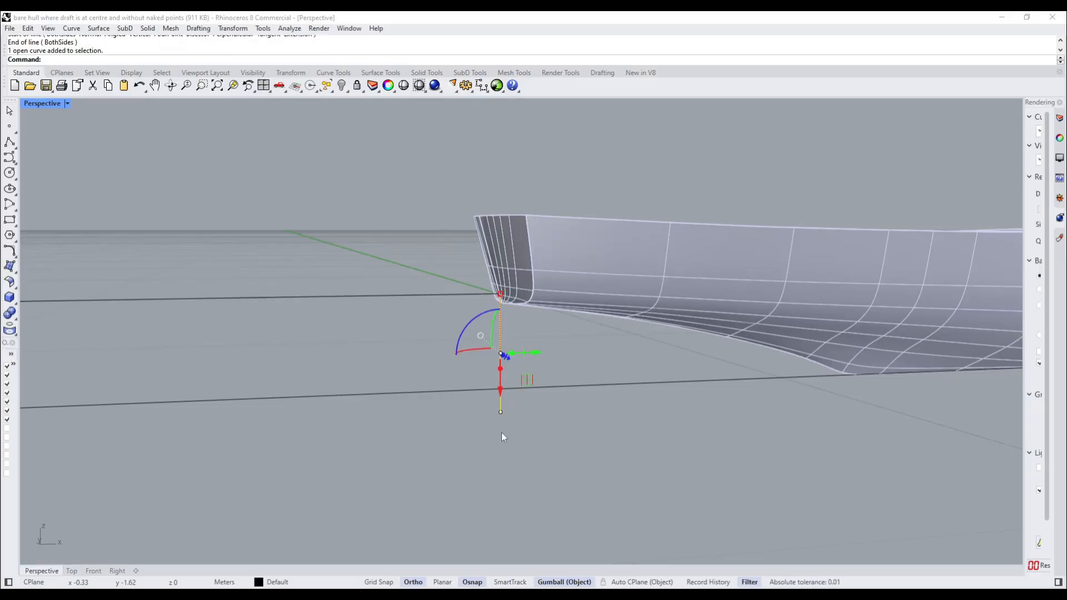
drag(500, 412, 501, 490)
click(543, 424)
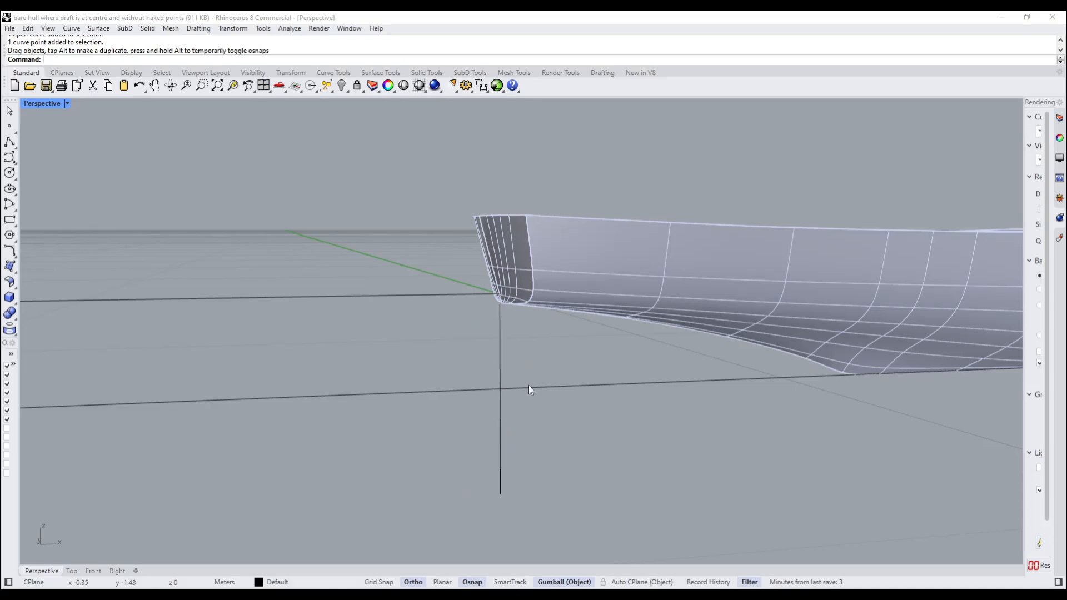
click(499, 337)
drag(501, 298, 505, 165)
scroll(512, 173, down, 2)
right_drag(506, 268, 555, 262)
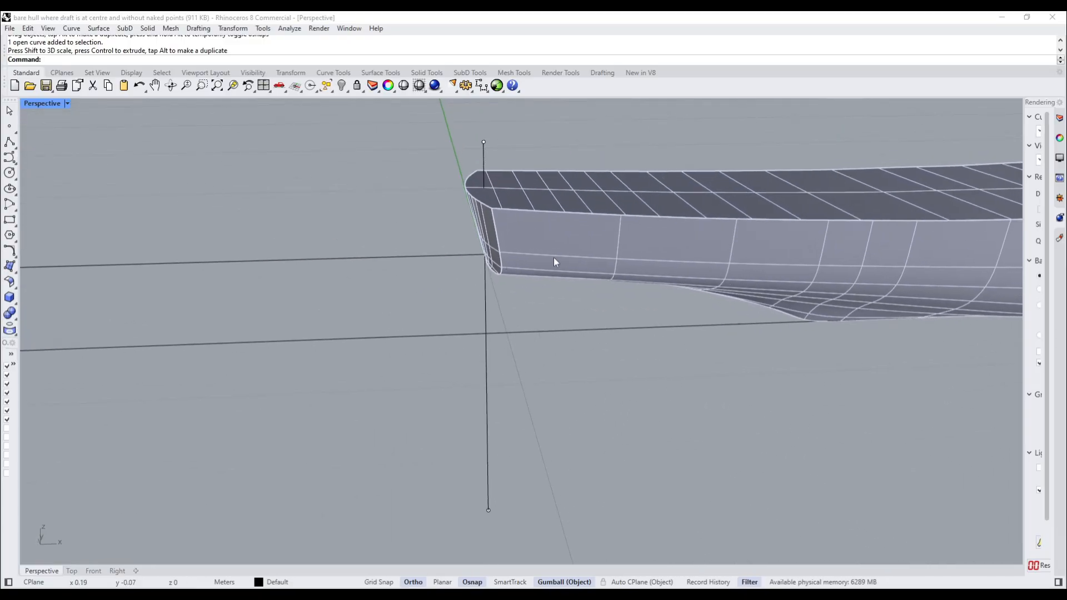
click(561, 236)
shift+click(434, 256)
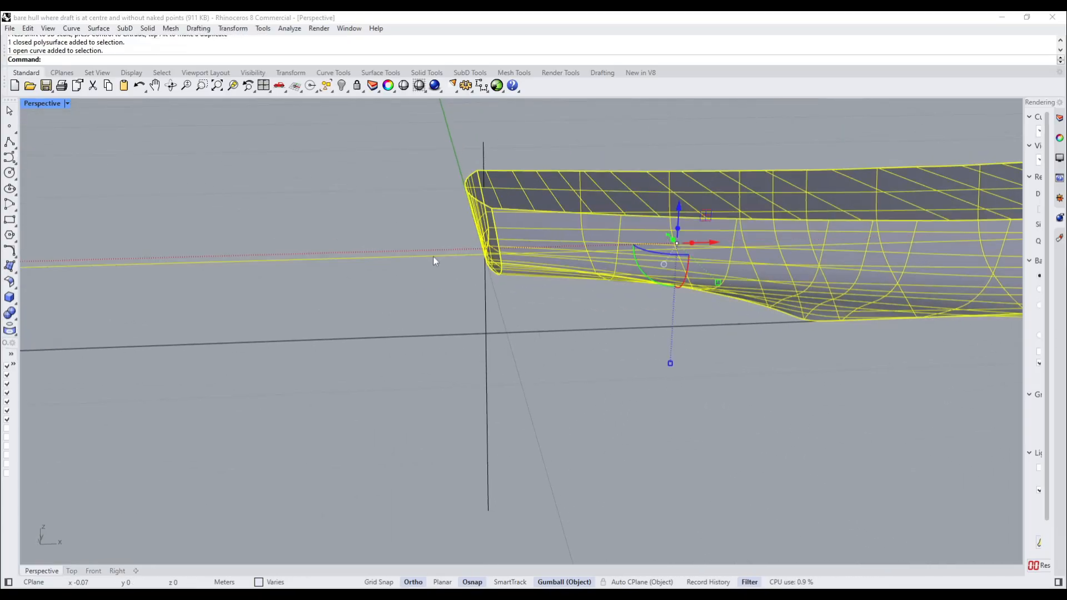
shift+click(484, 167)
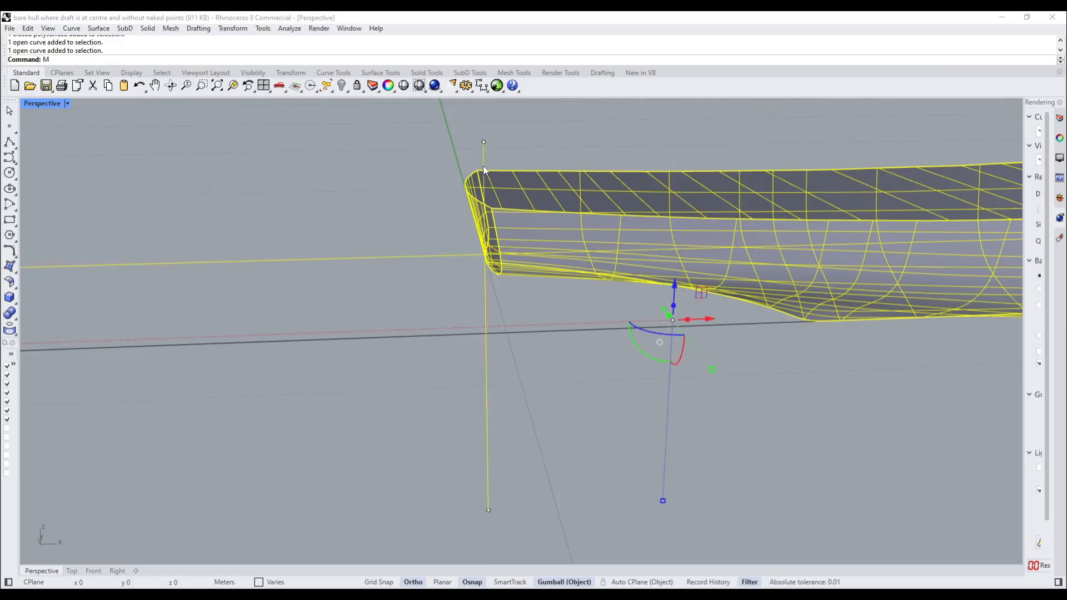
text(Move)
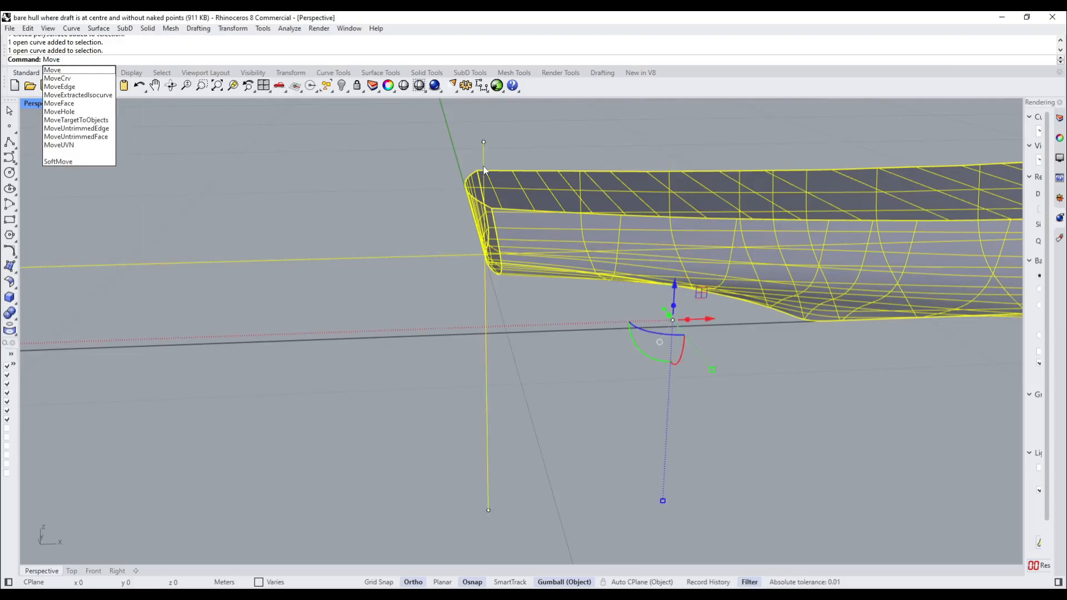
key(Return)
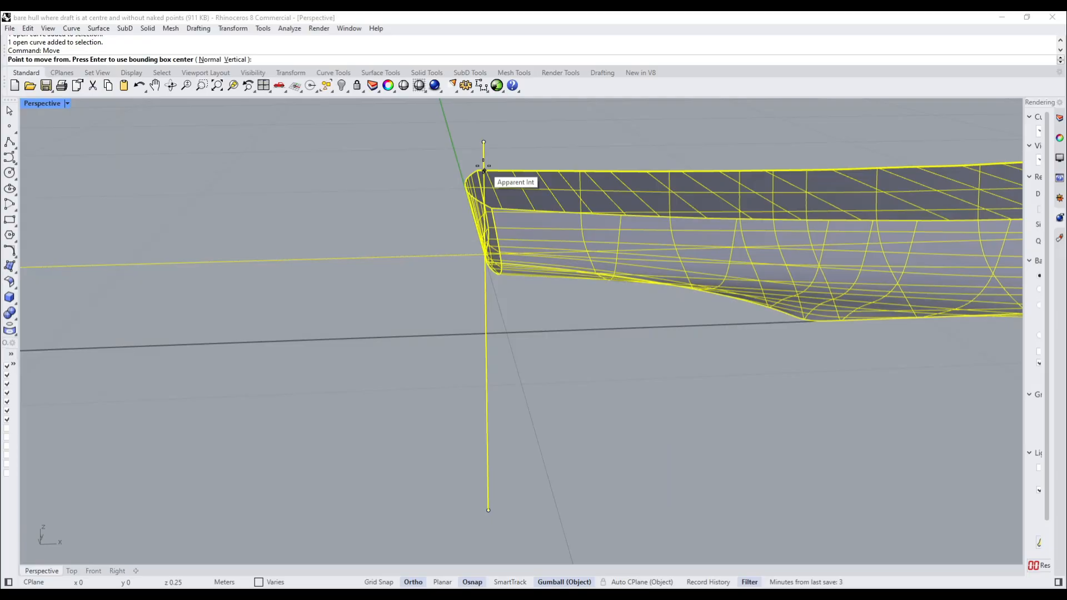
text(0,0)
key(Return)
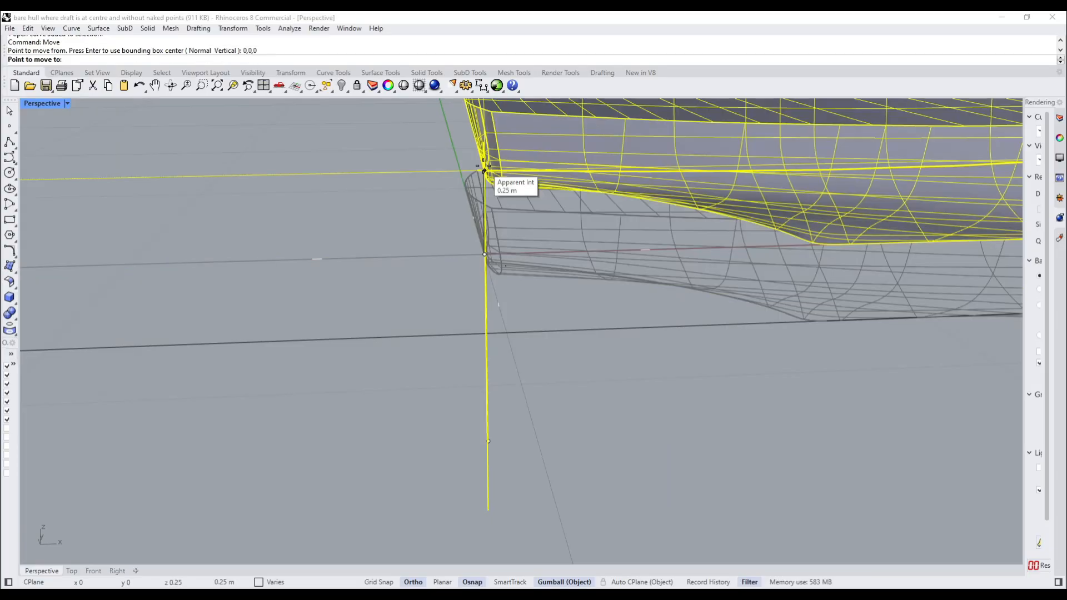
click(483, 166)
scroll(503, 185, down, 5)
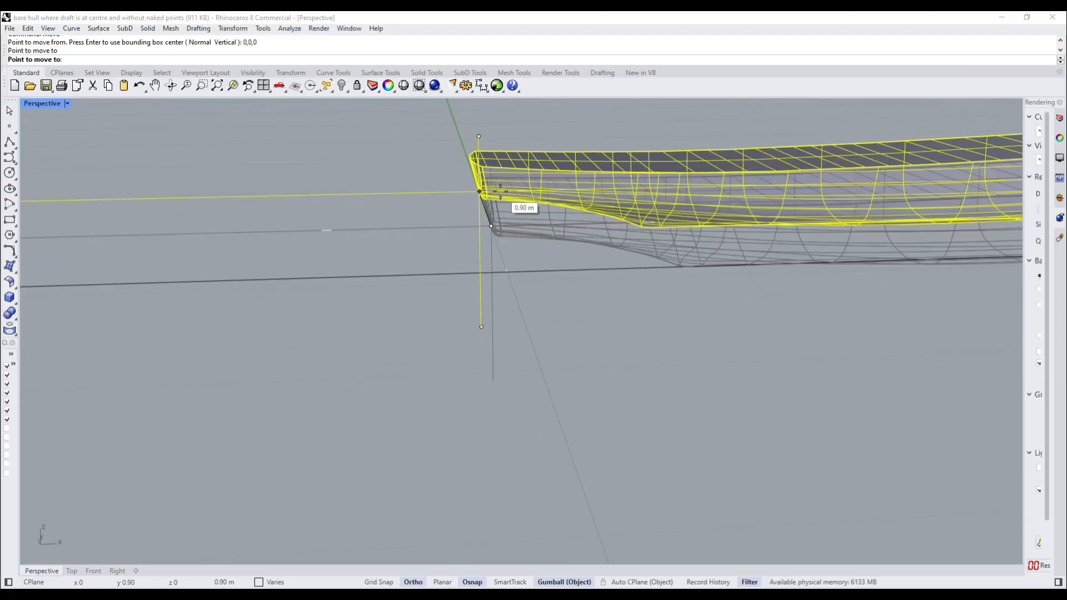
key(Escape)
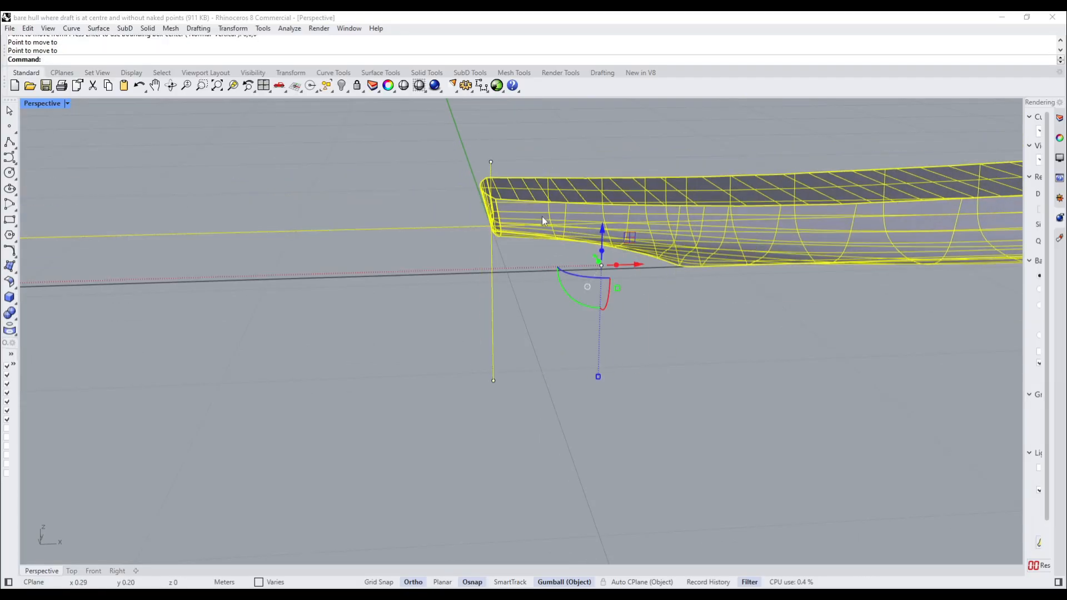
key(Escape)
Delete the draft line, the vertical stern line and the keel baseline, keeping only the bare hull
right_drag(541, 216, 612, 249)
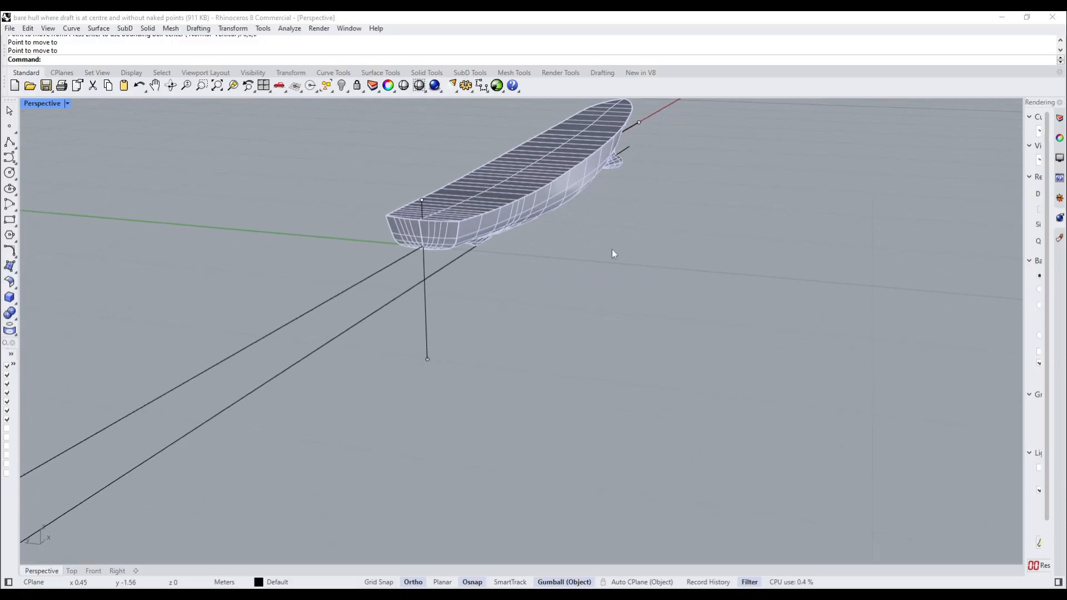
scroll(406, 251, up, 3)
click(411, 260)
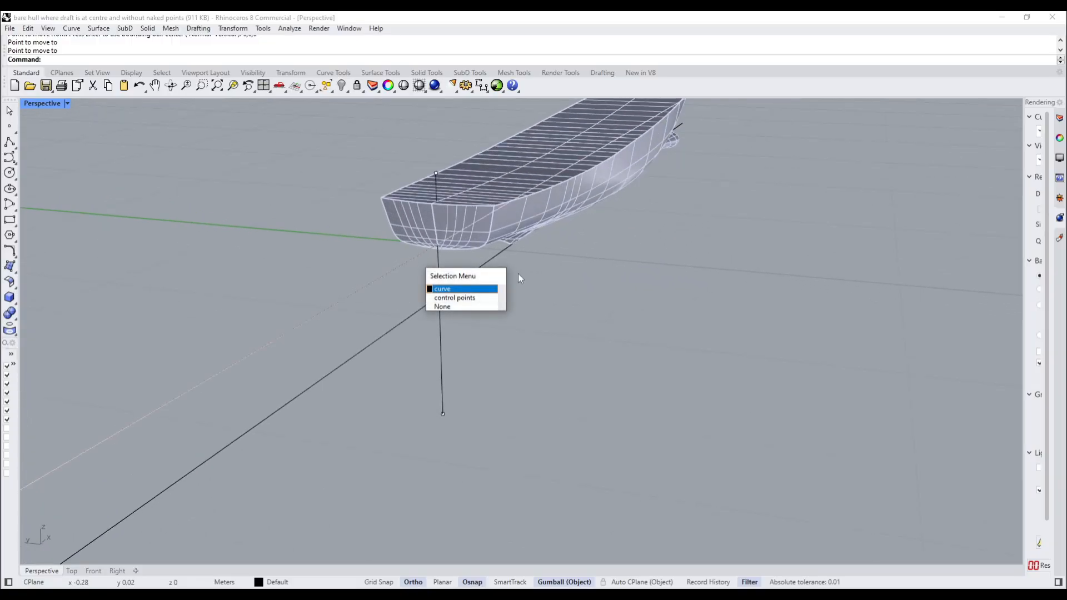
key(Delete)
click(436, 269)
key(Delete)
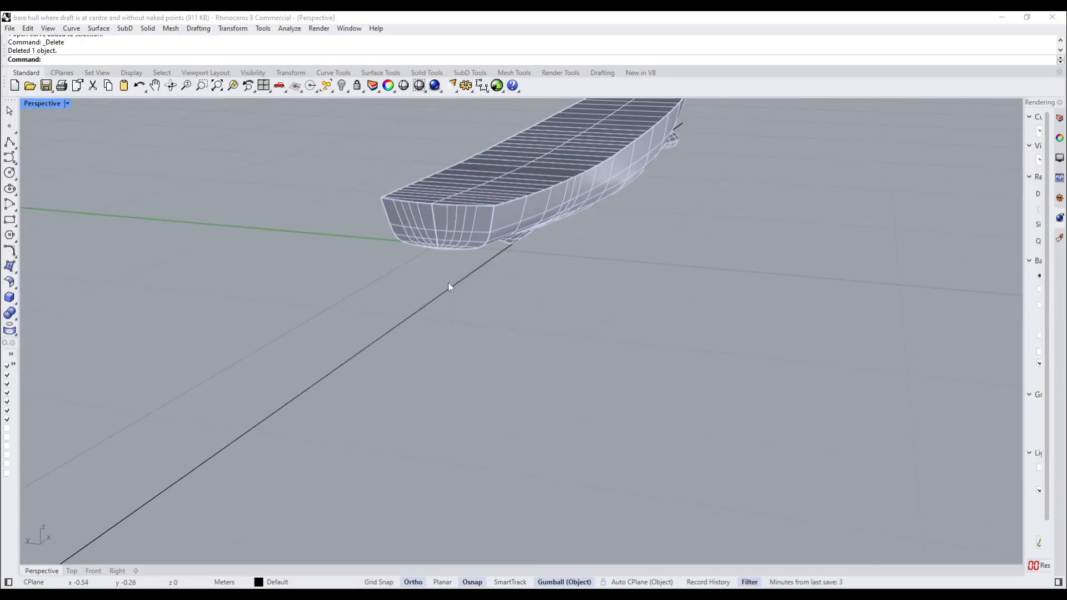
click(443, 290)
key(Delete)
right_drag(442, 289, 369, 284)
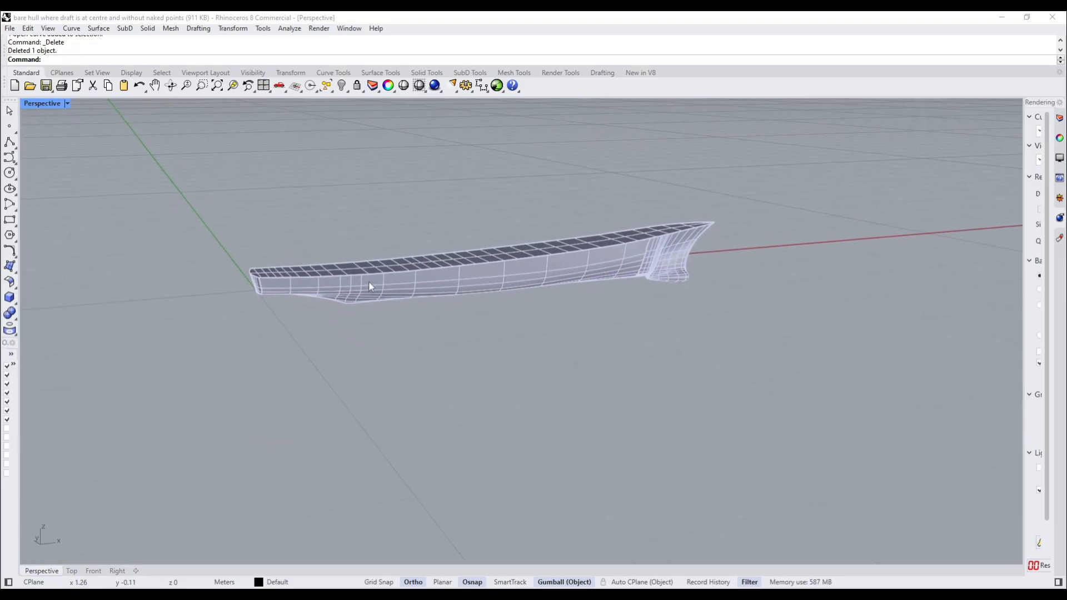
scroll(332, 273, up, 4)
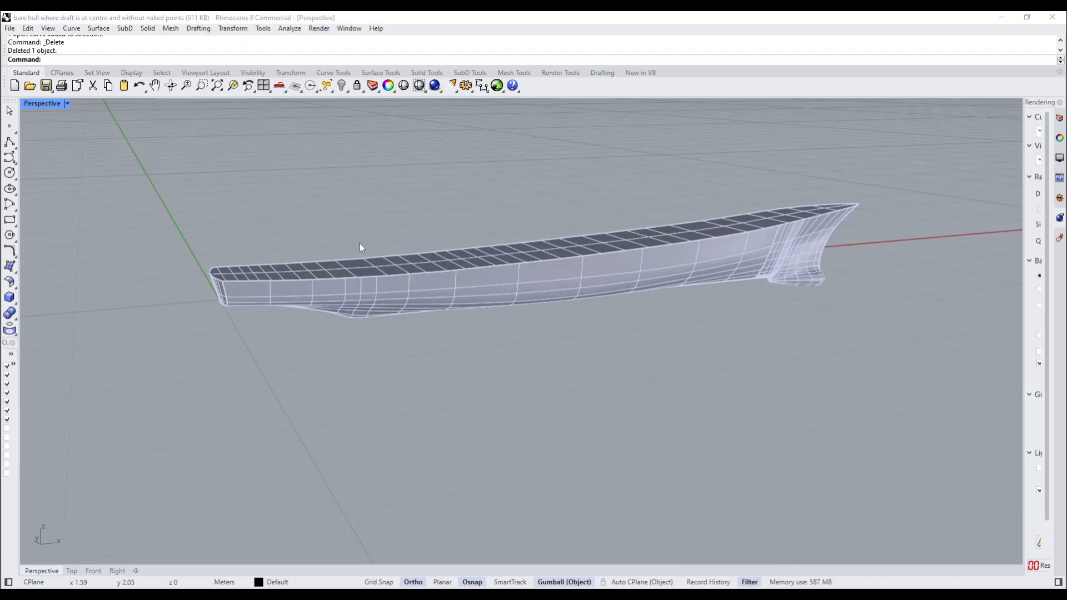
key(alt+Tab)
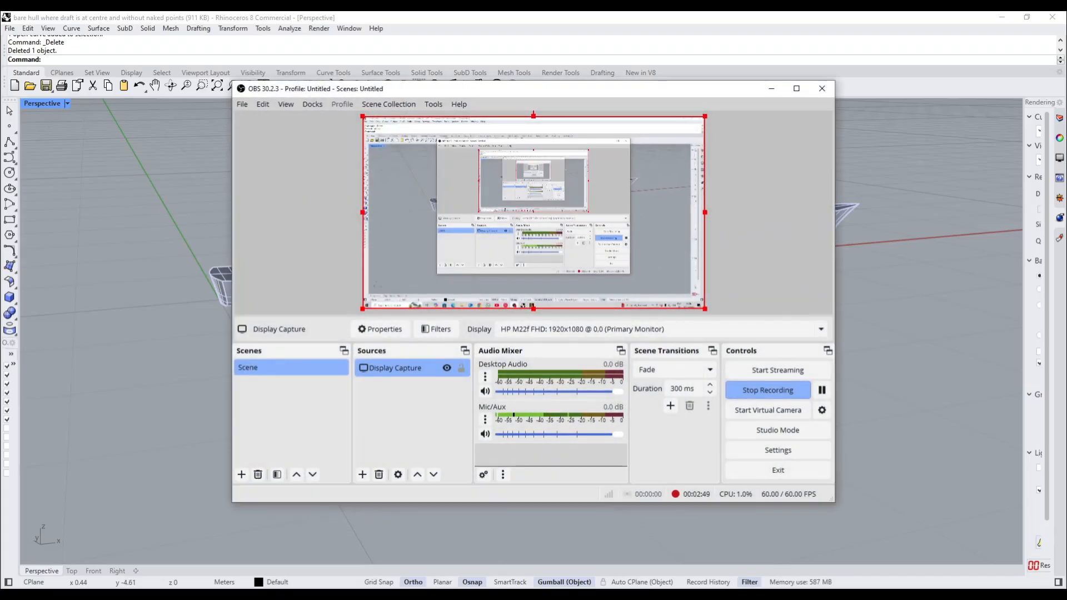
key(alt+Tab)
right_drag(499, 396, 551, 256)
right_drag(382, 245, 341, 376)
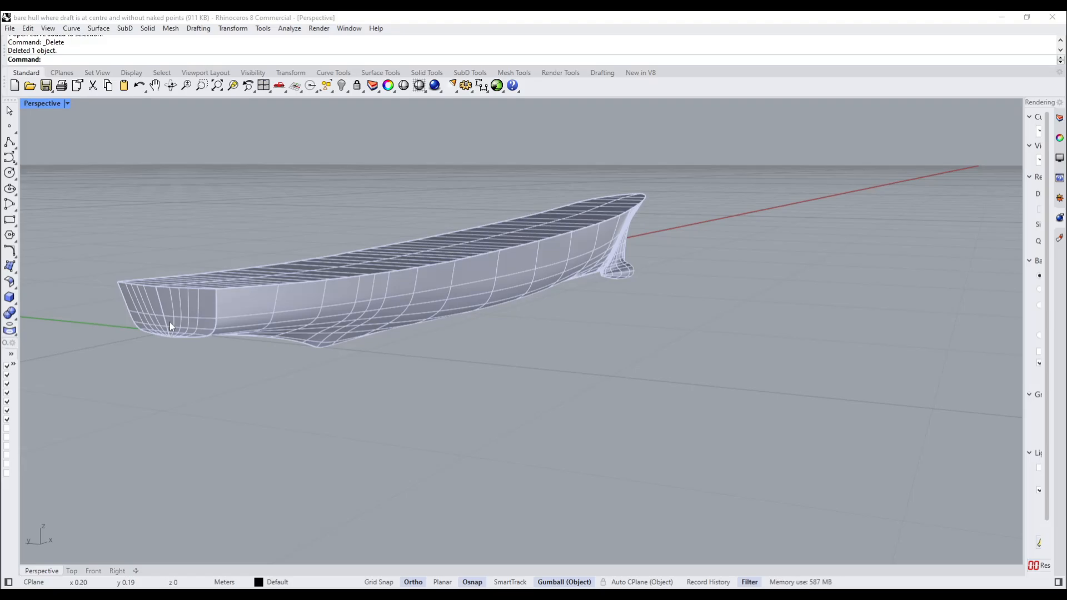
scroll(169, 322, down, 2)
scroll(242, 332, down, 3)
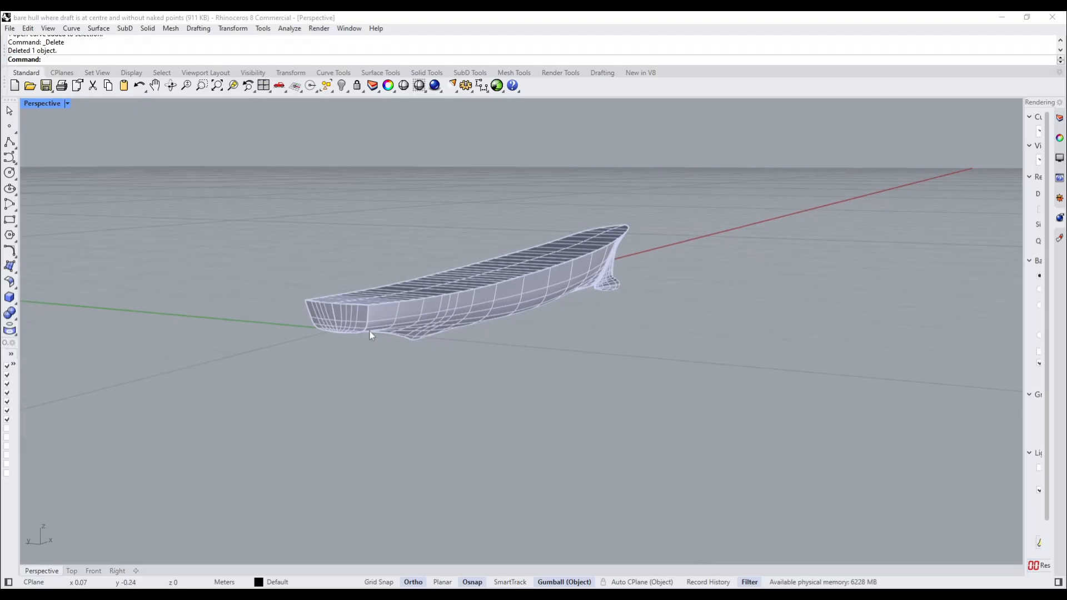
Select the hull together with all its remaining curves and join them
drag(831, 483, 137, 162)
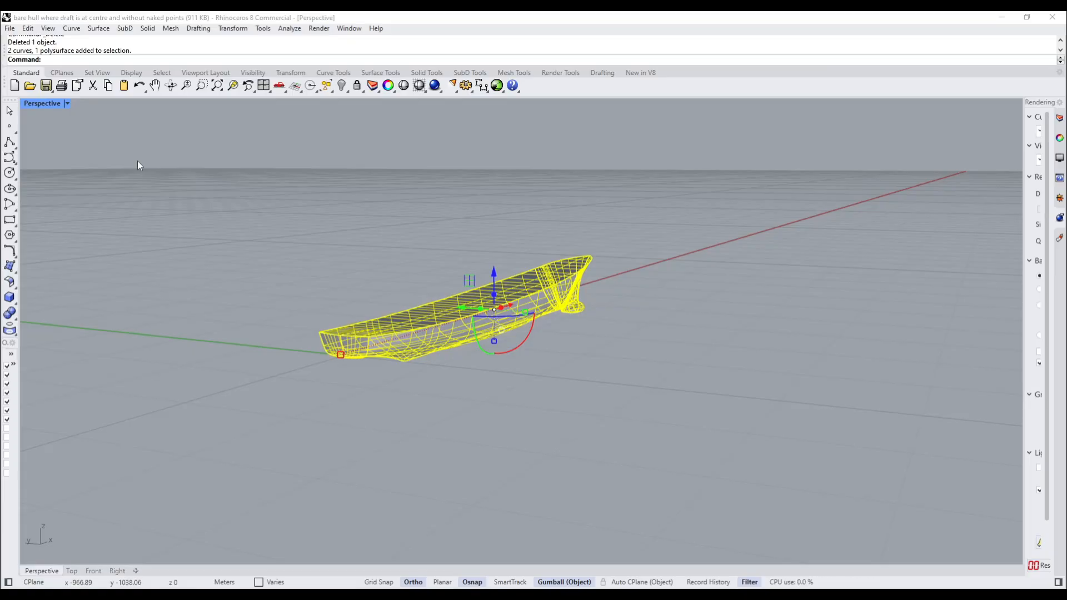
text(Join)
key(Return)
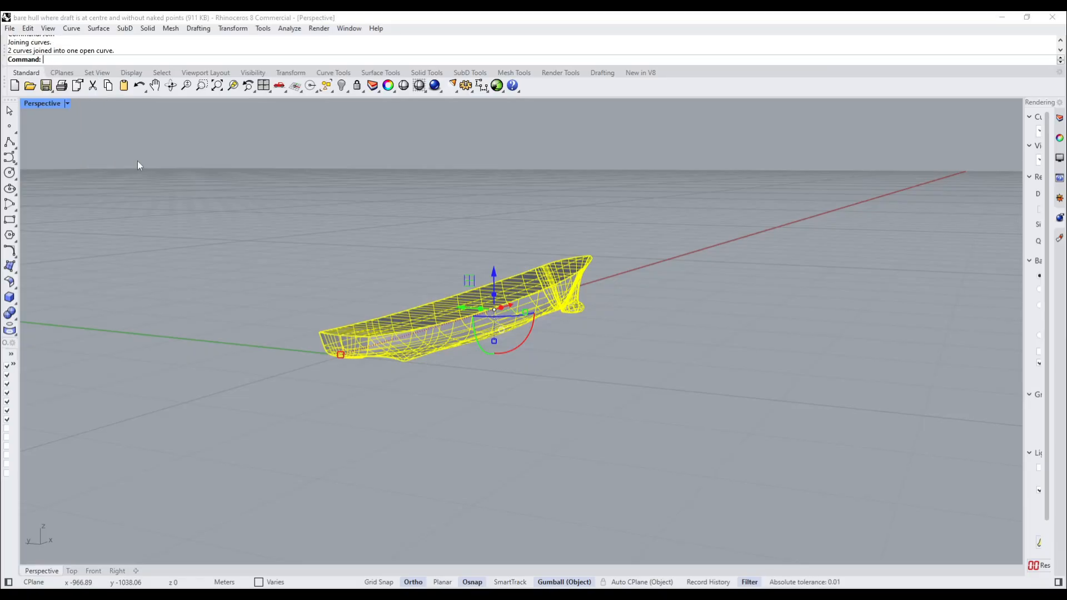
Try a Boolean union on the whole hull with DeleteInput and MergeCoplanarFaces set to Yes
drag(722, 408, 184, 208)
text(BooleanUnion)
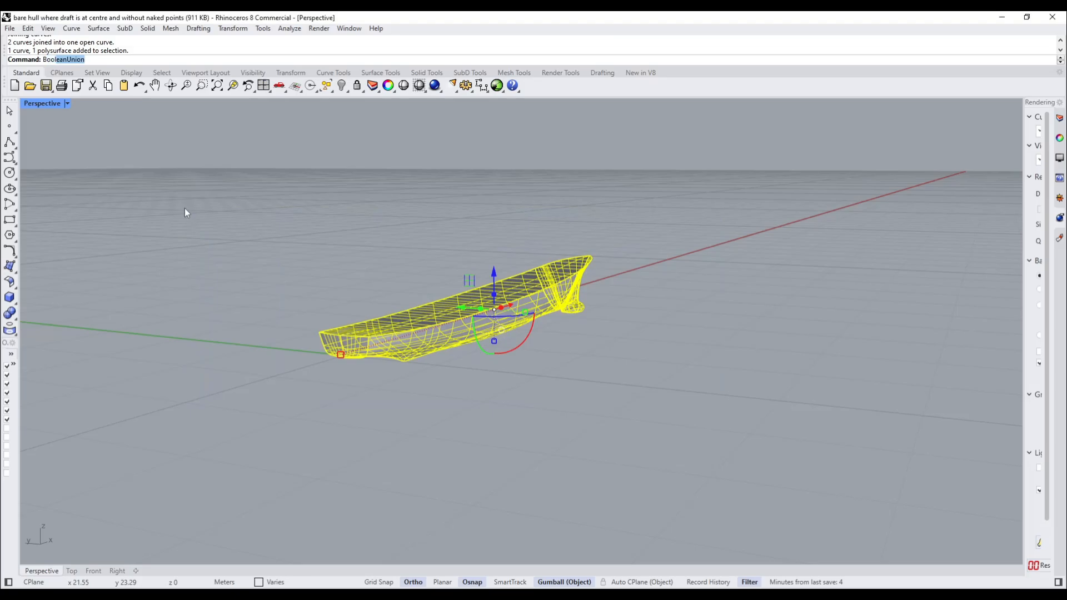
key(Return)
click(455, 330)
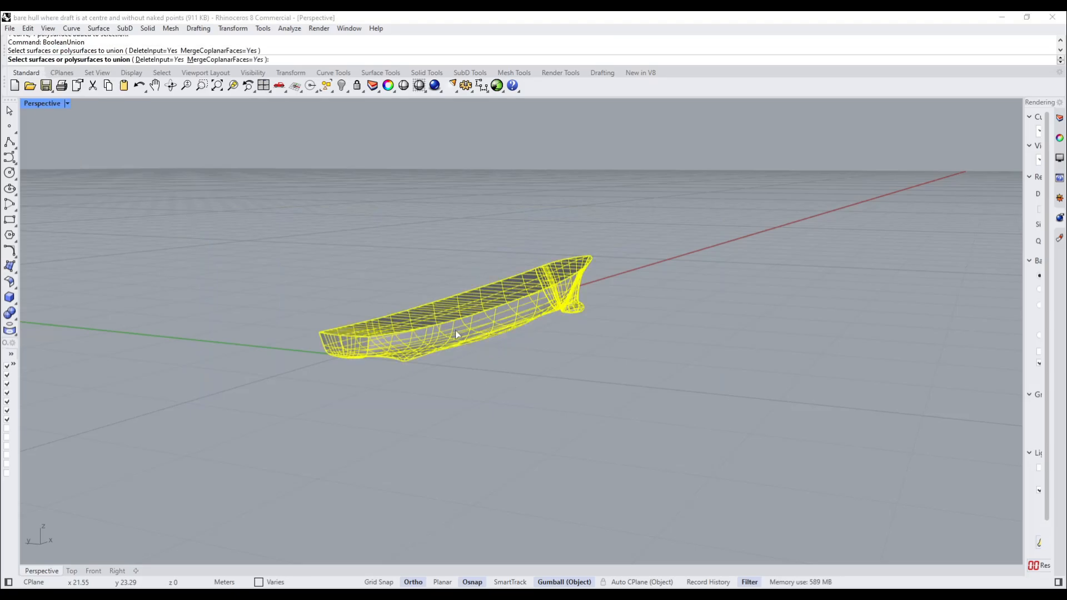
right_click(455, 330)
drag(178, 197, 177, 195)
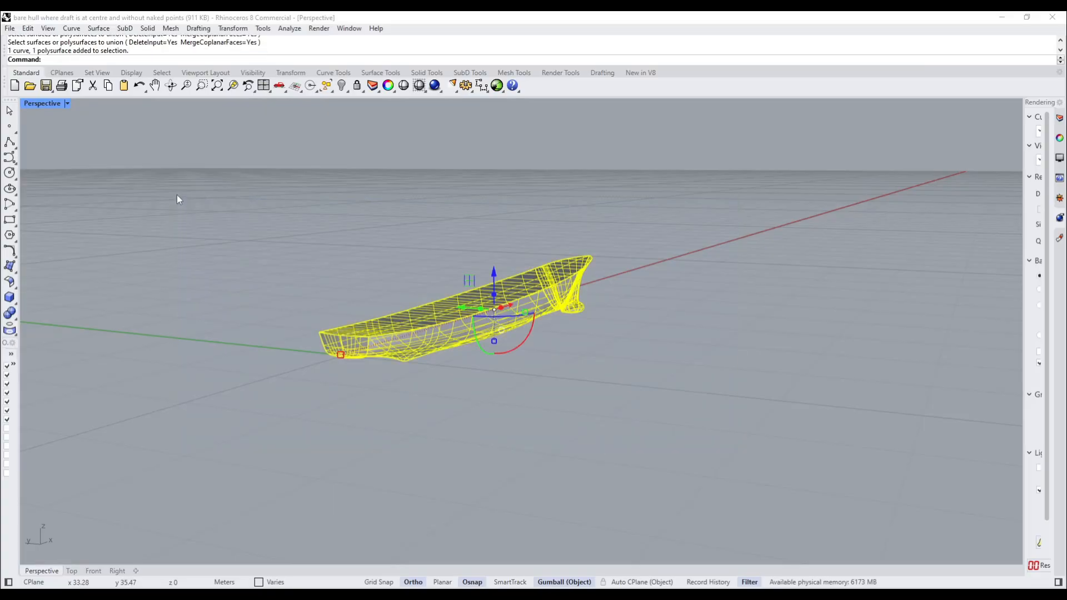
text(Makee)
key(Return)
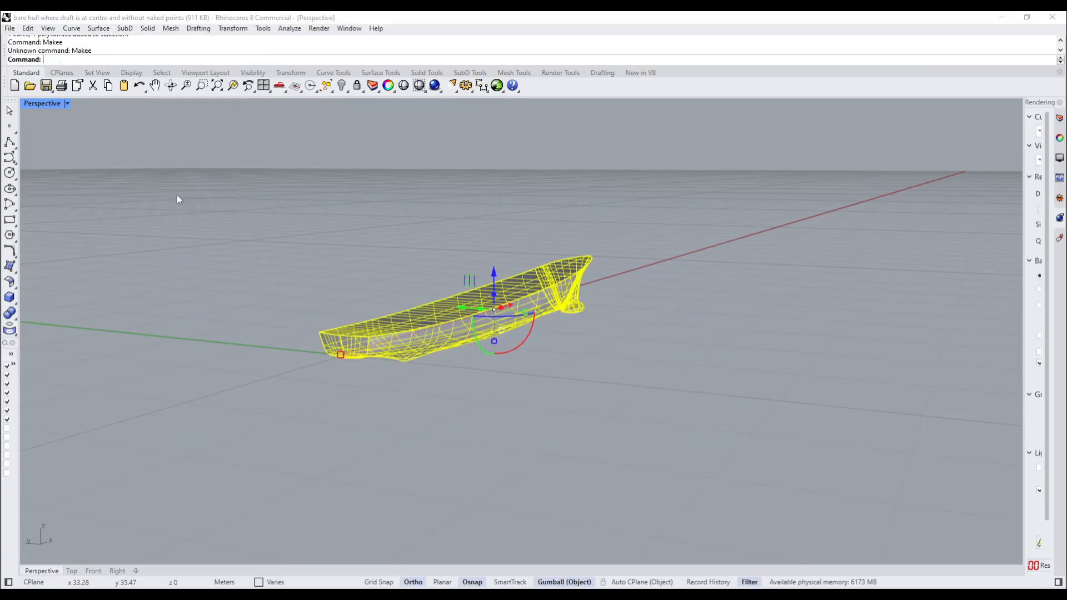
text(Make)
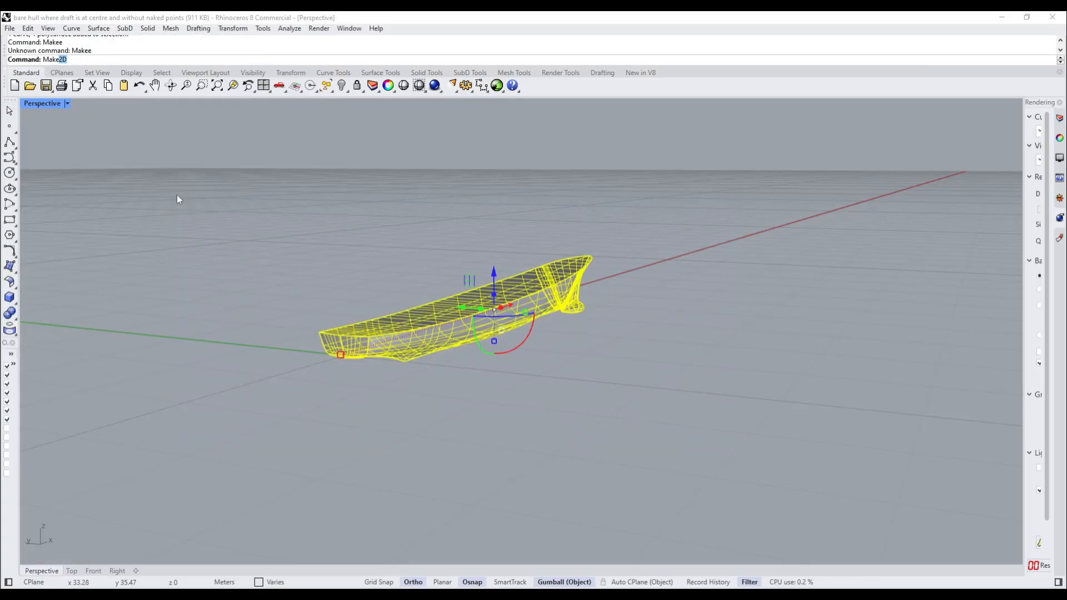
key(BackSpace)
key(BackSpace)
key(BackSpace)
key(BackSpace)
key(BackSpace)
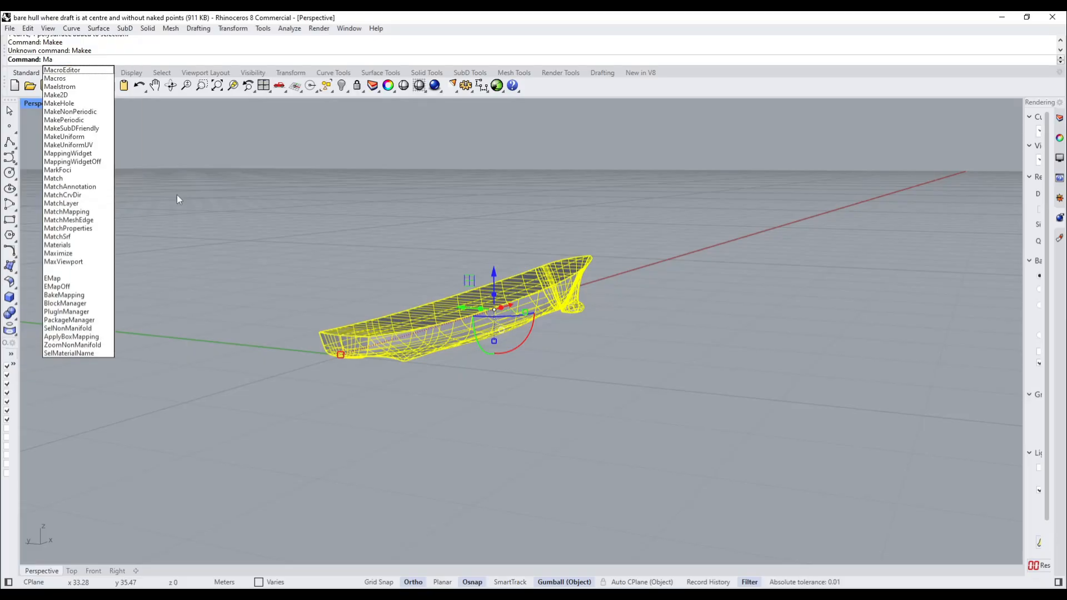
Try to turn the hull polysurface into a closed solid with CreateSolid, with DeleteInput set to Yes
text(CreateRegions)
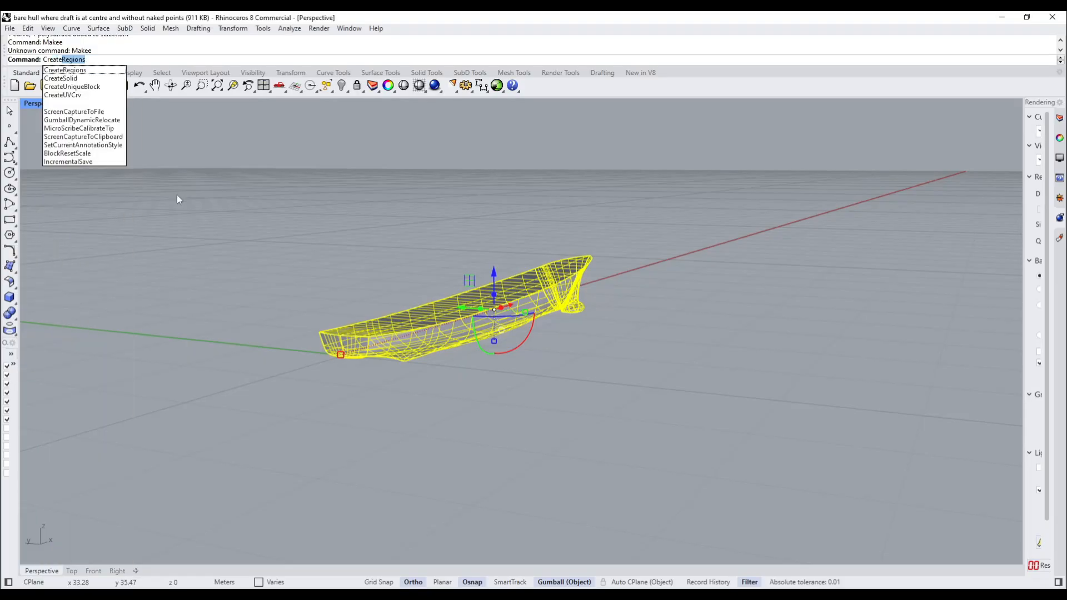
key(Down)
key(Down)
key(Return)
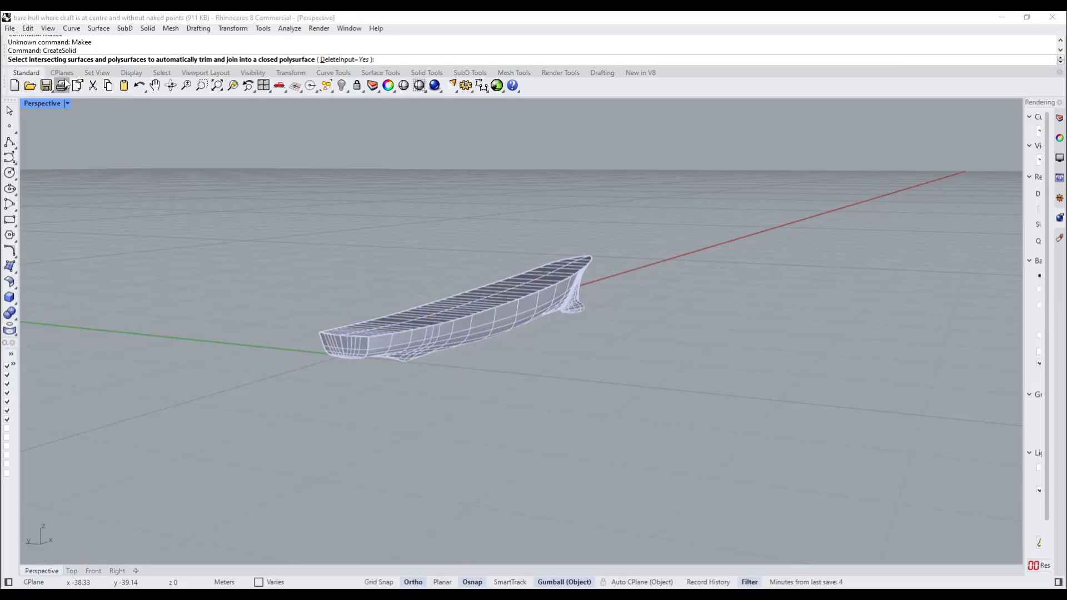
click(503, 333)
key(Return)
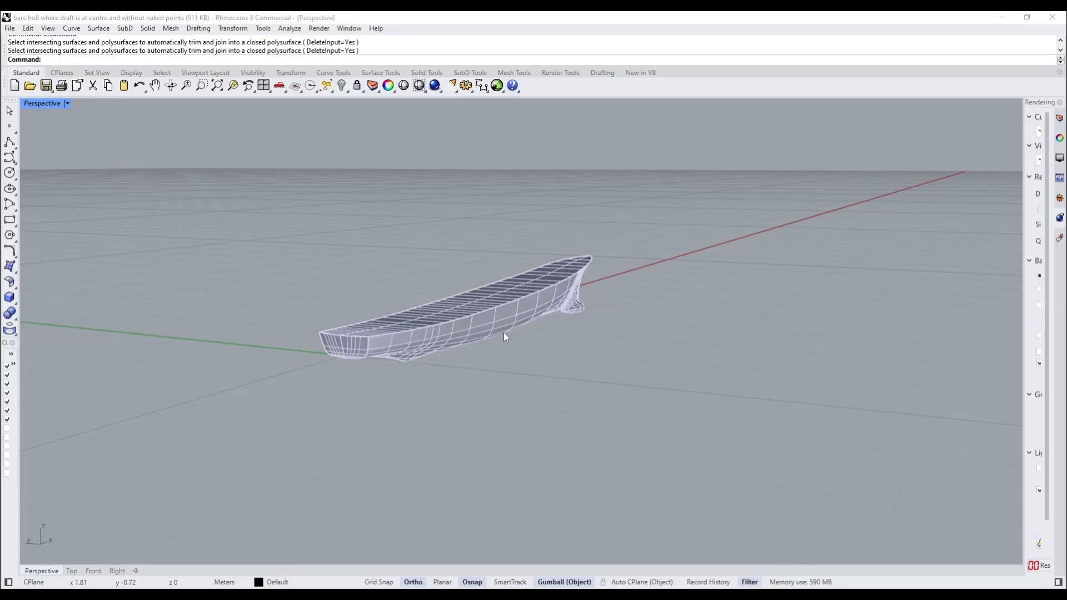
Select the complete hull and run ShowEdges on it to check for naked edges
drag(645, 495, 155, 174)
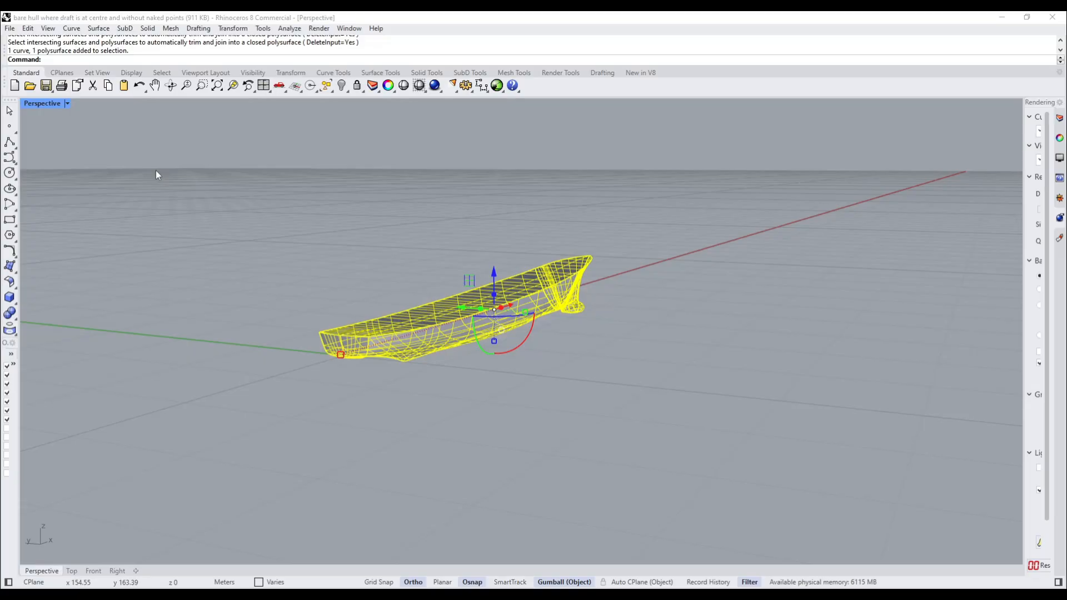
text(Show)
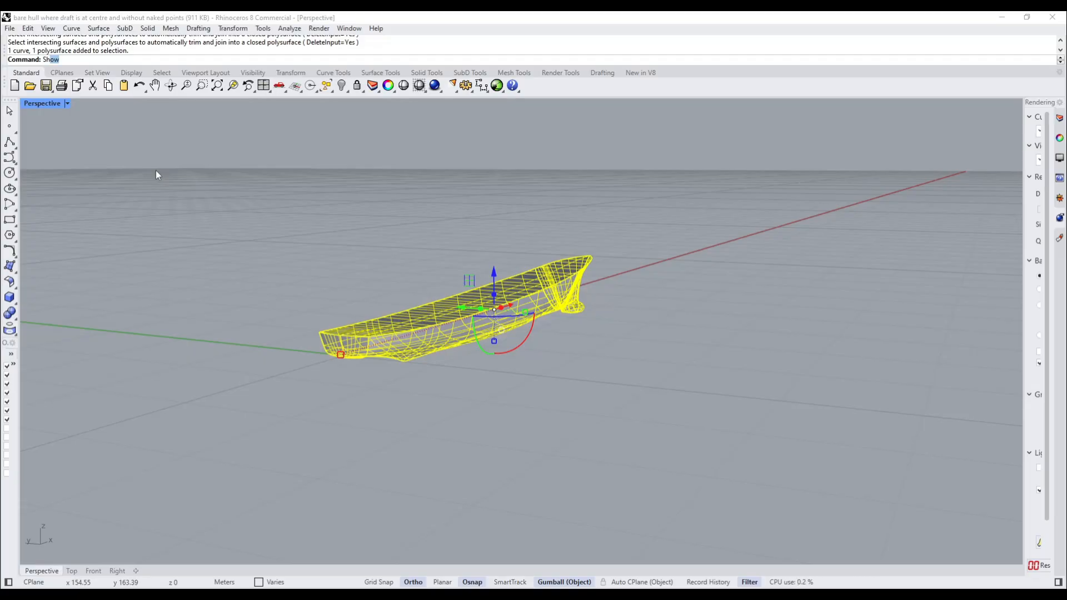
text(Edges)
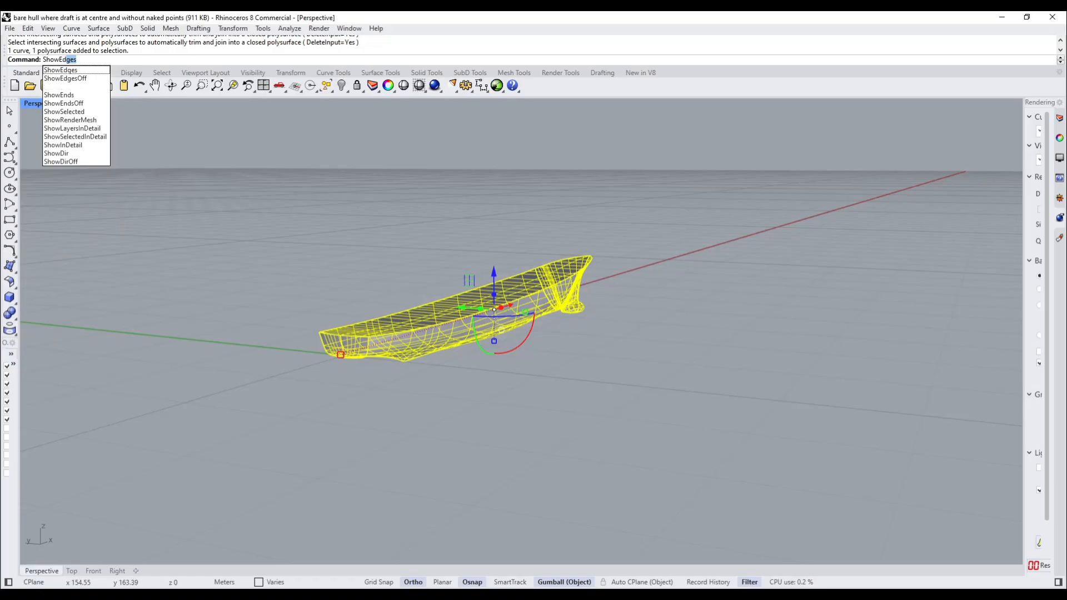
key(Return)
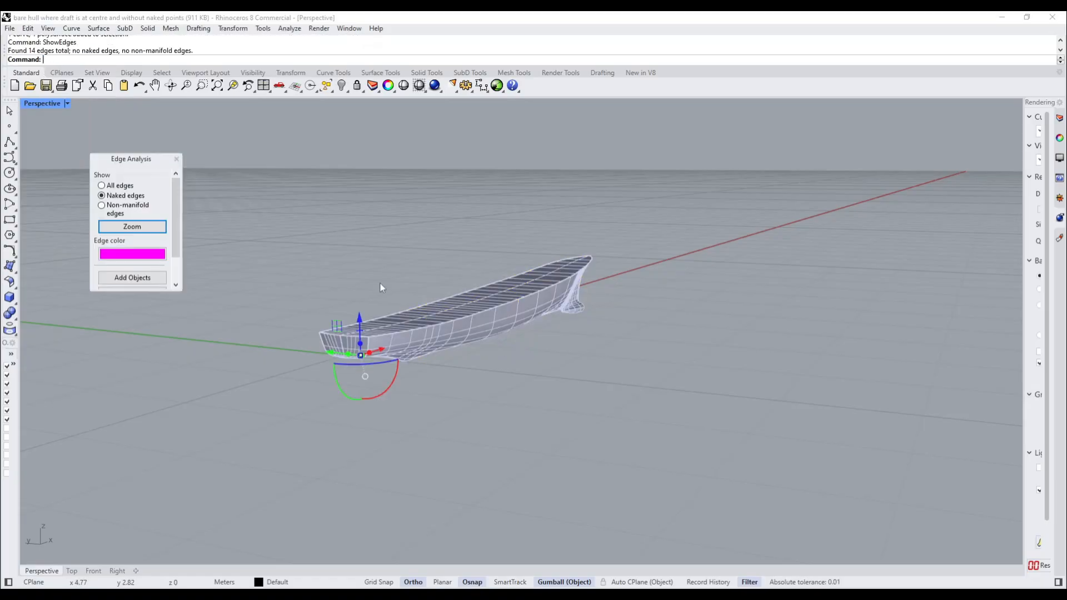
scroll(381, 289, up, 4)
Examine all edges, naked edges and non-manifold edges of the hull in turn, and close the edge analysis
click(102, 185)
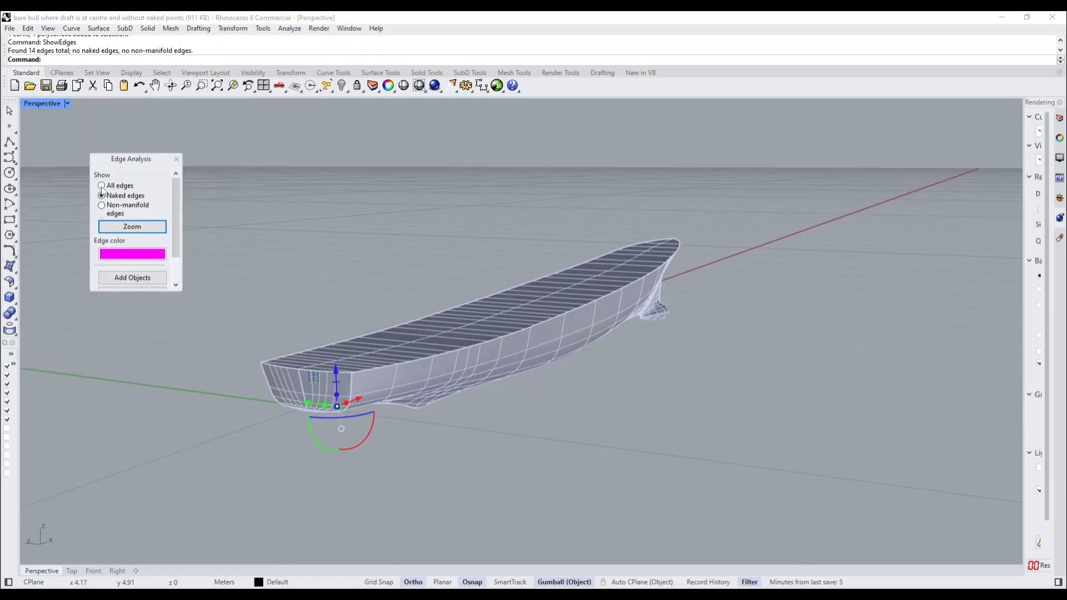
scroll(424, 403, up, 2)
right_drag(425, 402, 457, 423)
click(102, 196)
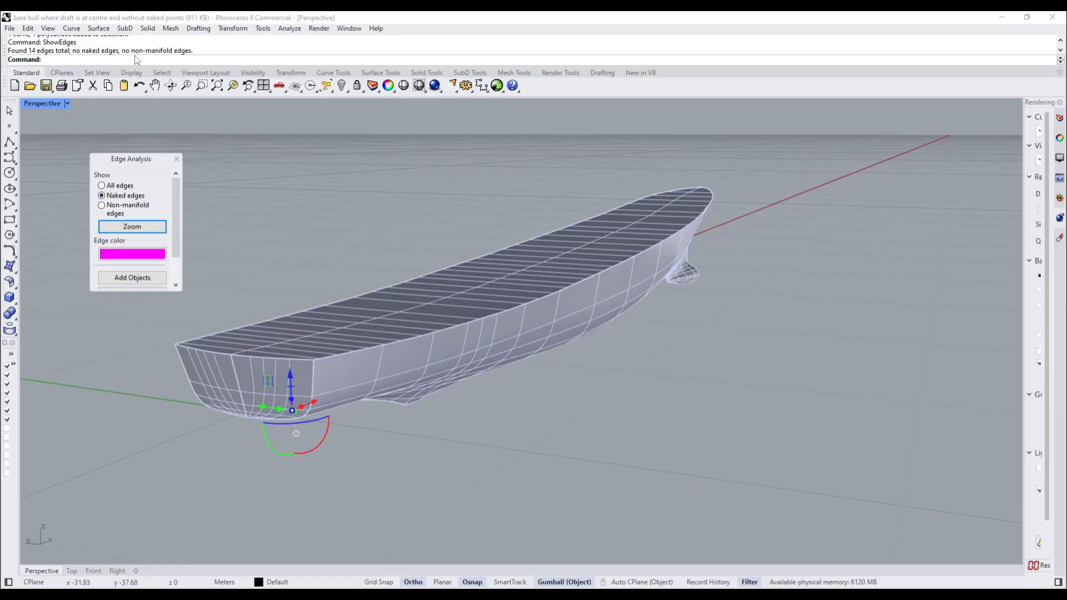
click(102, 205)
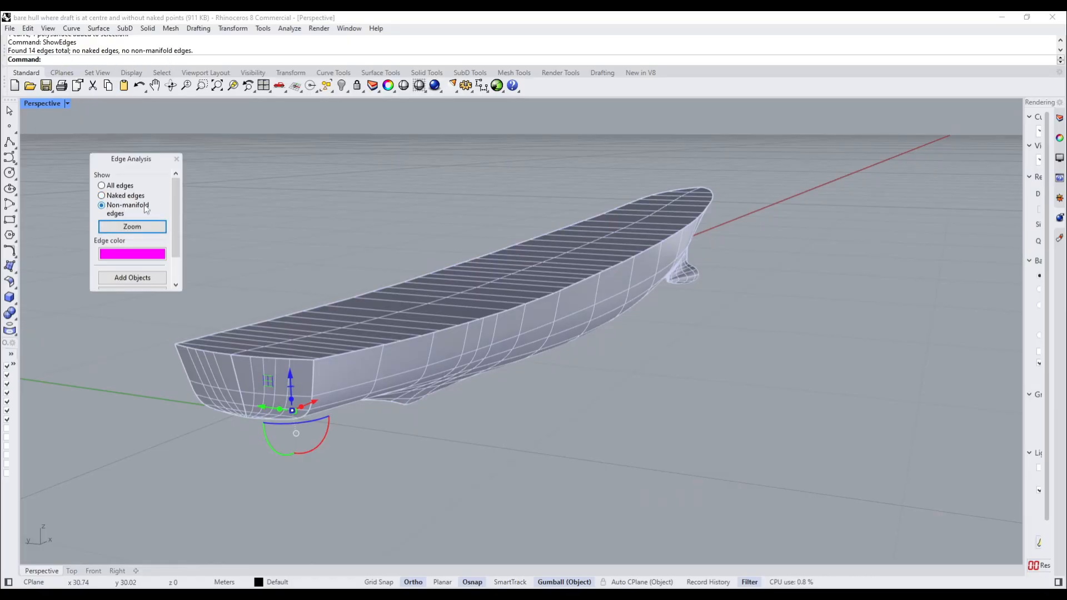
click(177, 160)
right_drag(178, 166, 516, 328)
key(Escape)
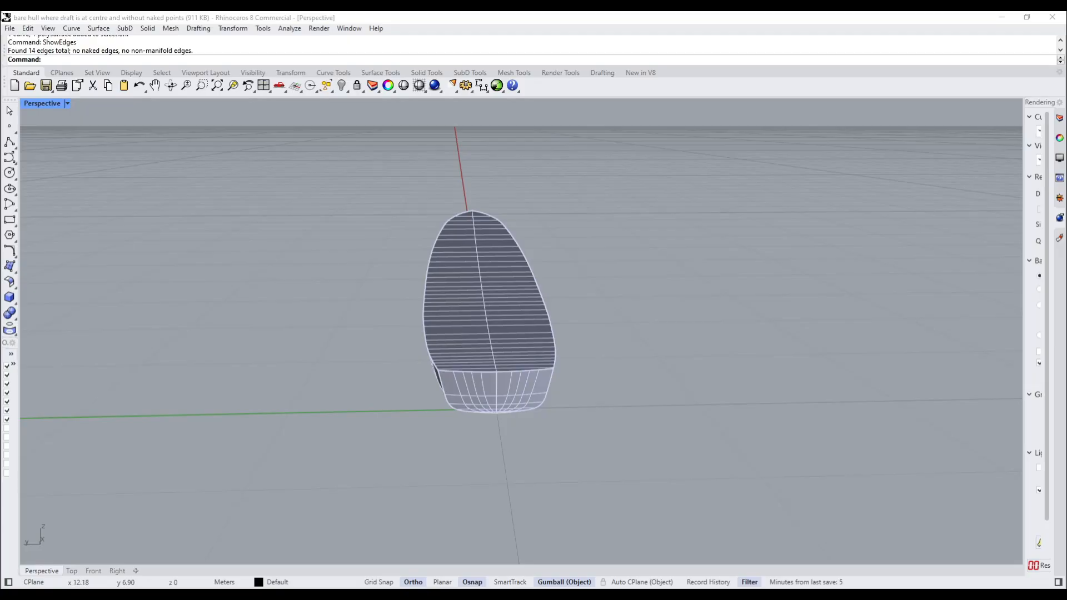
Save the hull in the Downloads folder as a STEP file under its current name, using the AP242 schema
click(8, 29)
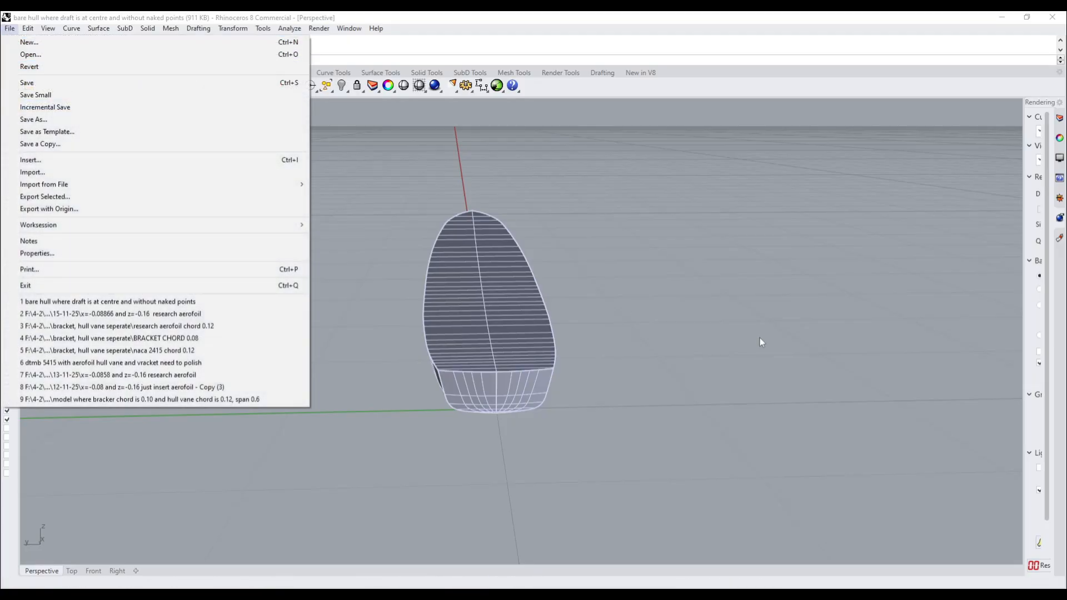
click(109, 120)
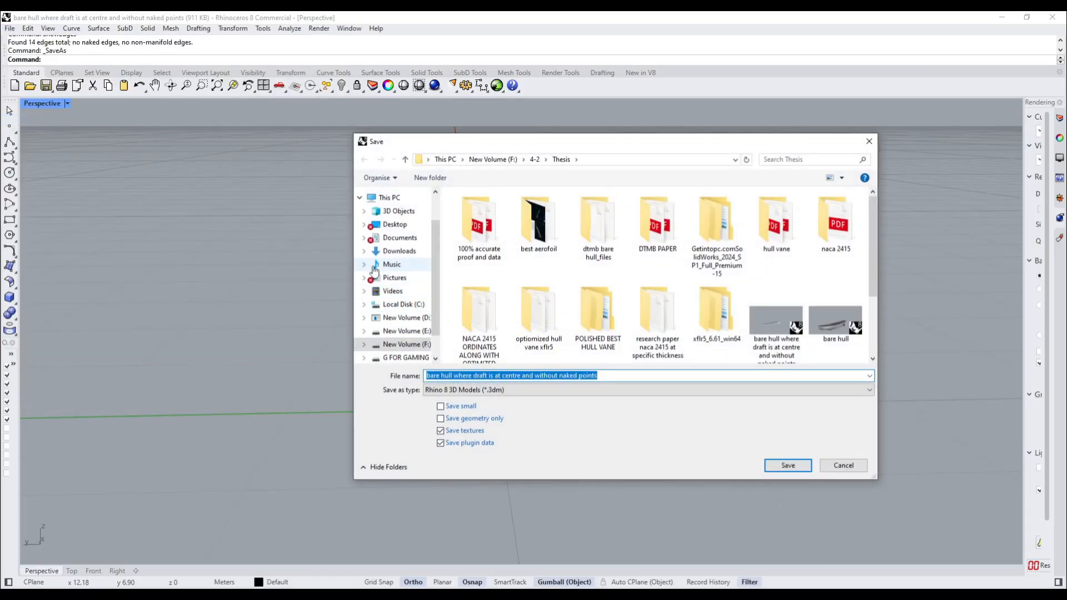
click(400, 251)
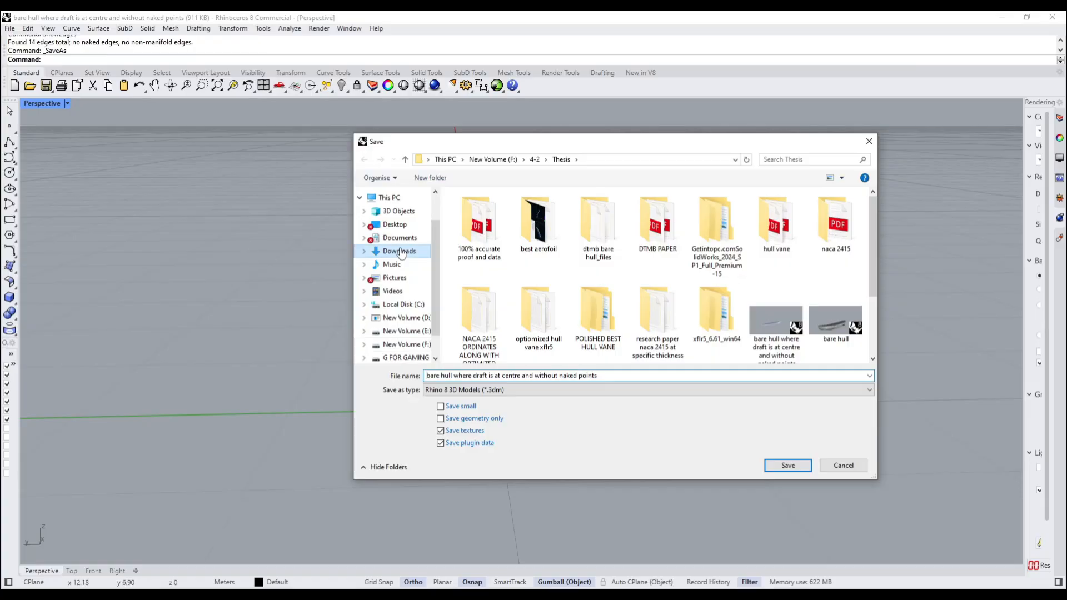
click(500, 391)
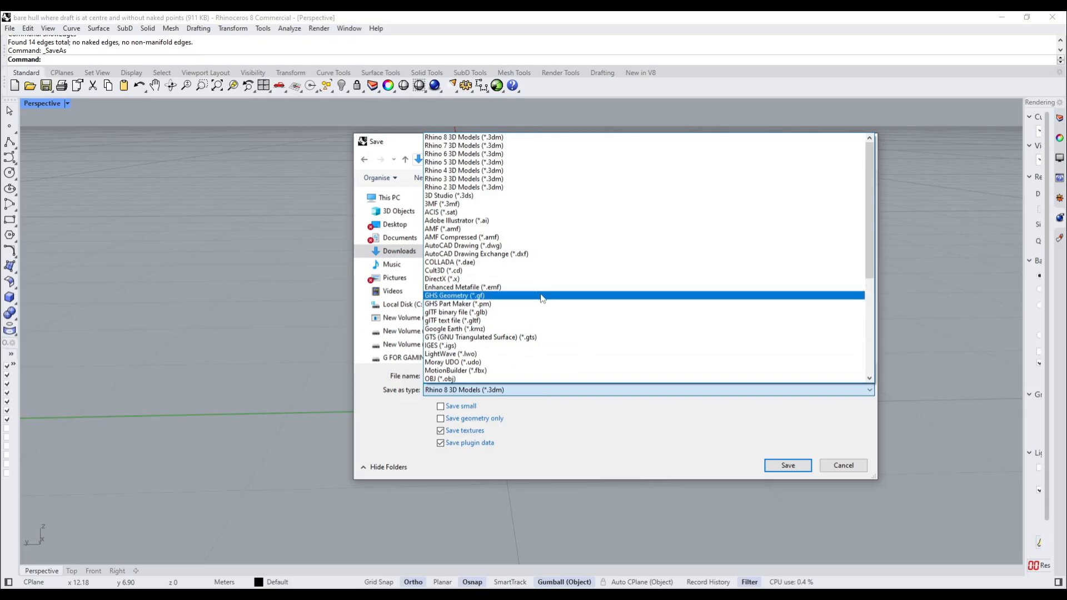
scroll(544, 303, down, 2)
scroll(545, 305, down, 5)
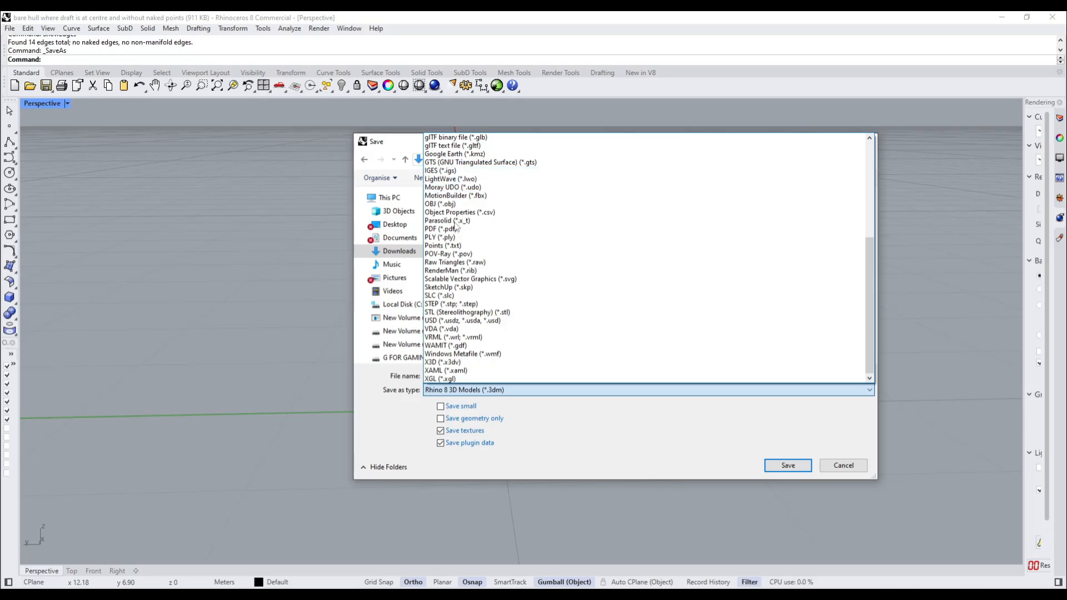
click(446, 304)
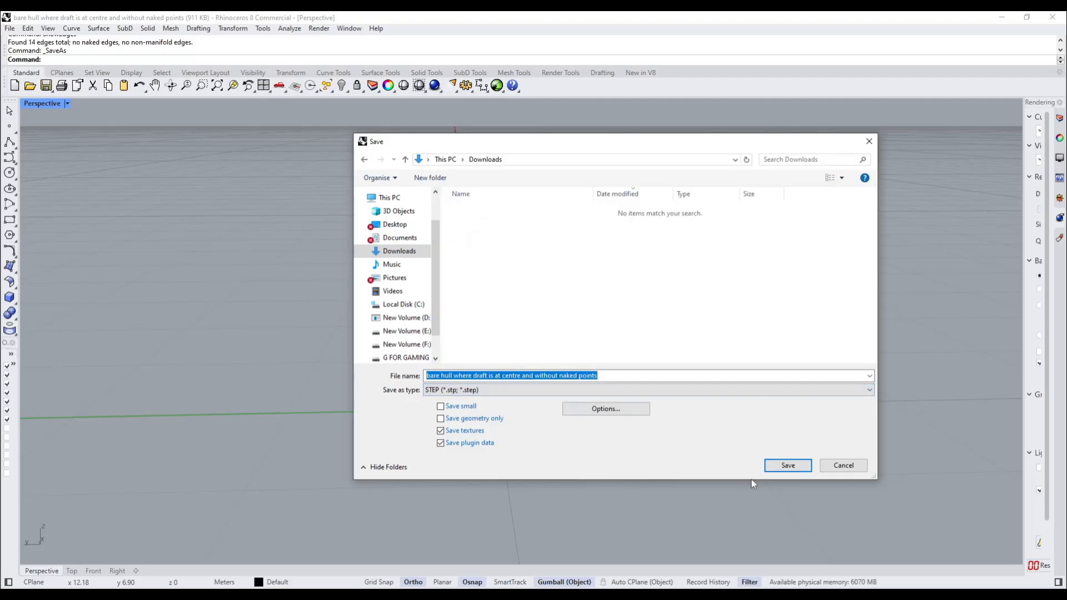
click(787, 467)
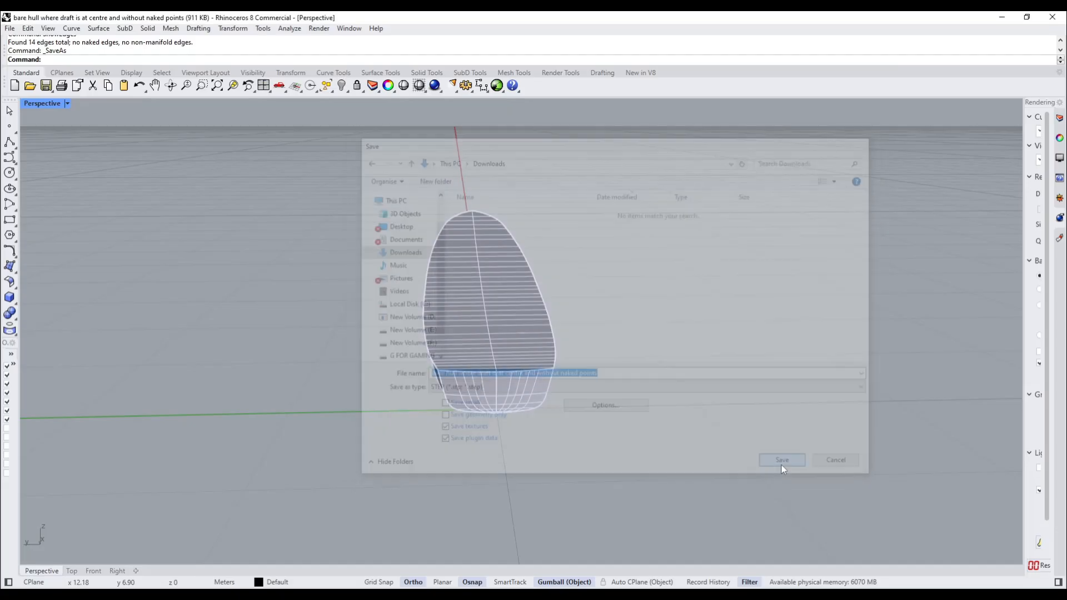
click(512, 274)
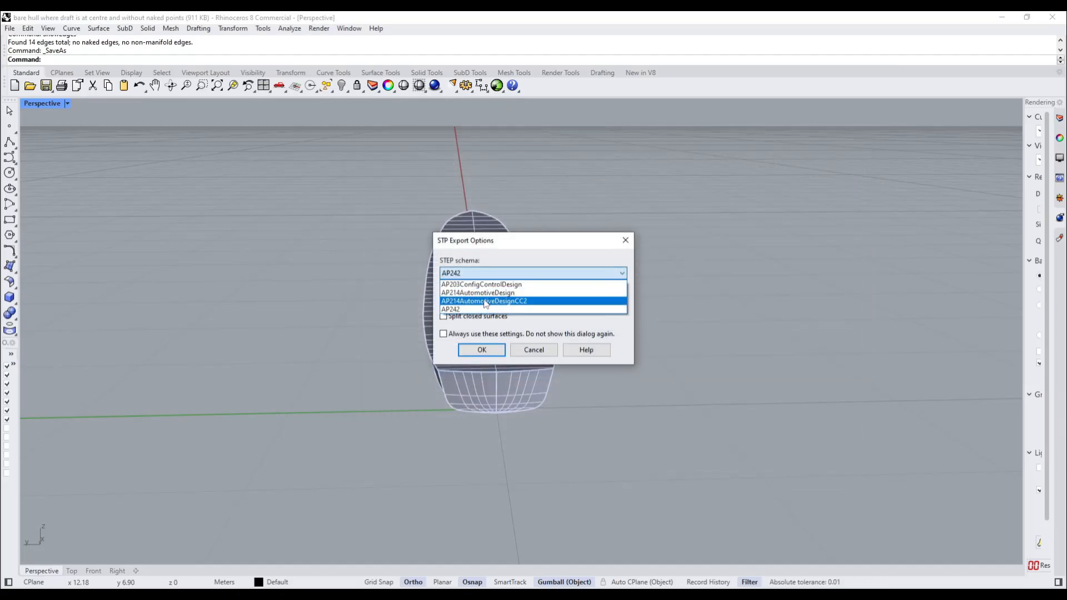
click(458, 311)
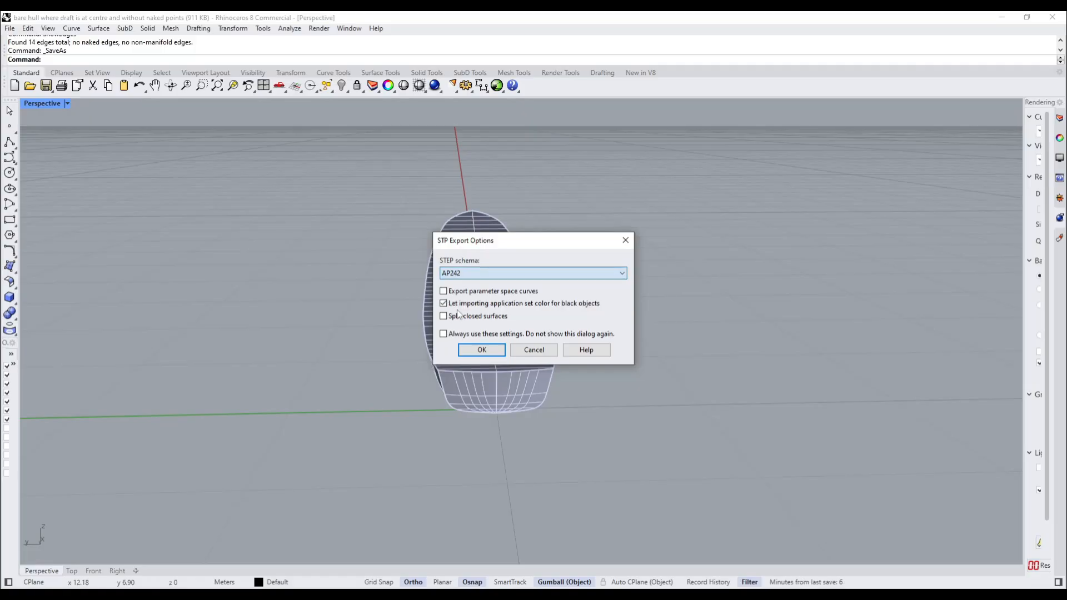
click(482, 350)
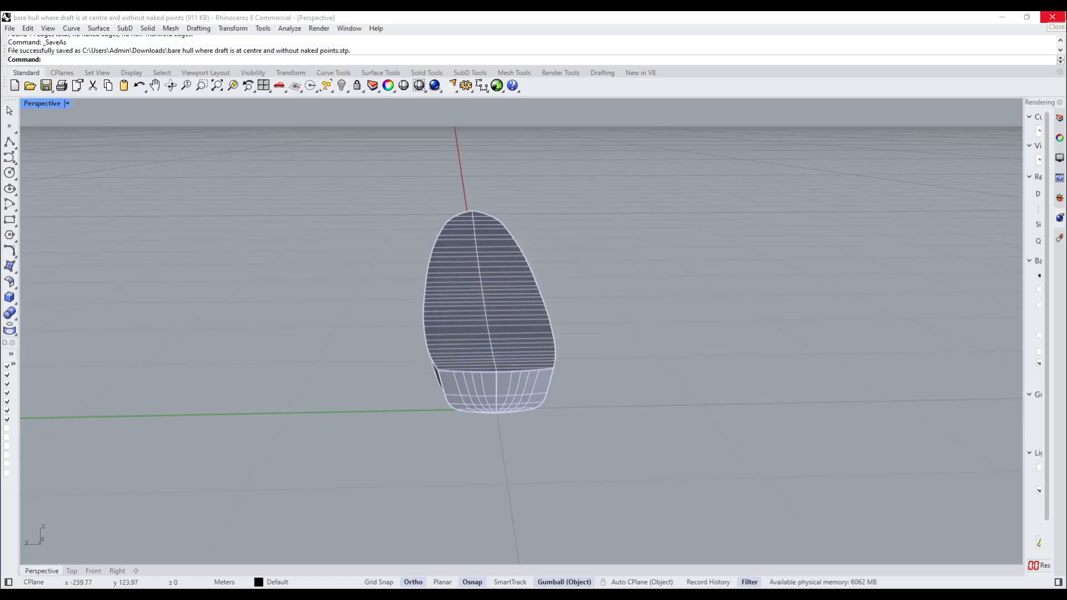
Close Rhino and return to the desktop
click(1053, 17)
click(592, 330)
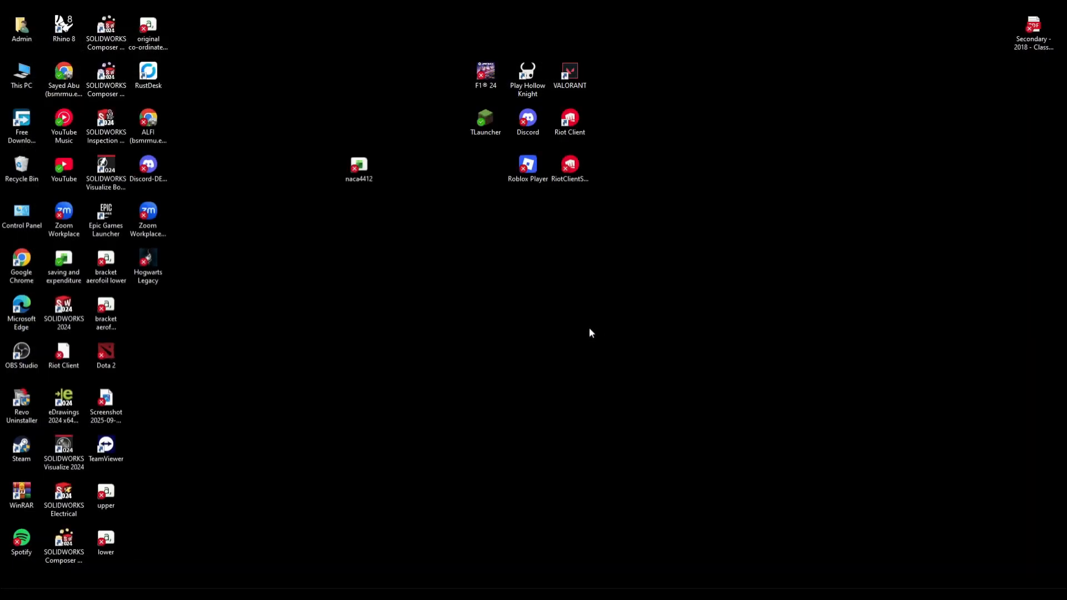
right_click(482, 253)
click(522, 303)
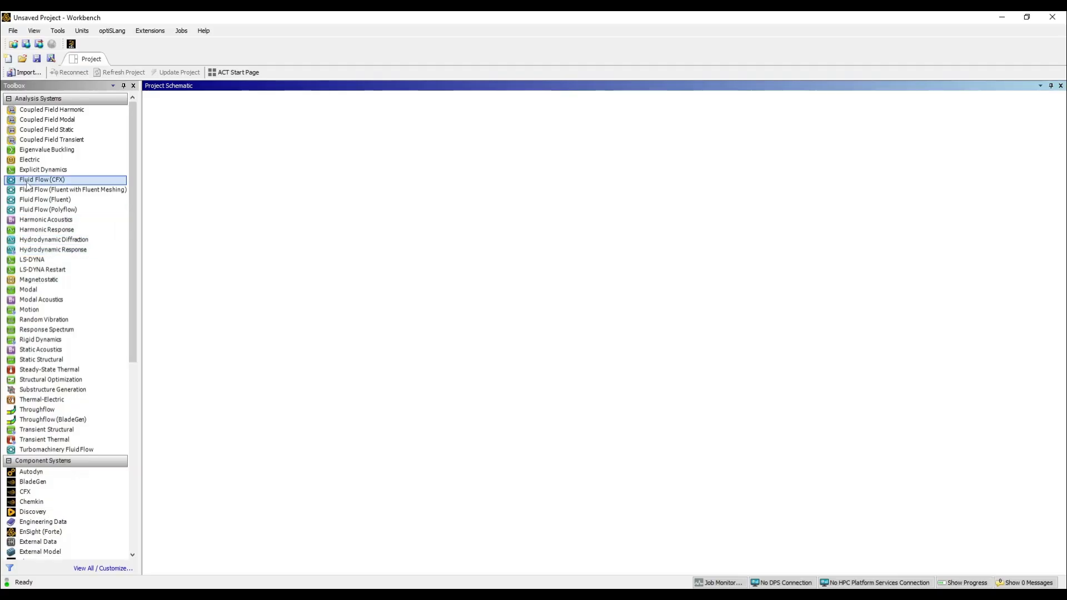
Add a Fluid Flow (Fluent) system to the Workbench project schematic and open its geometry in DesignModeler
drag(53, 202, 222, 162)
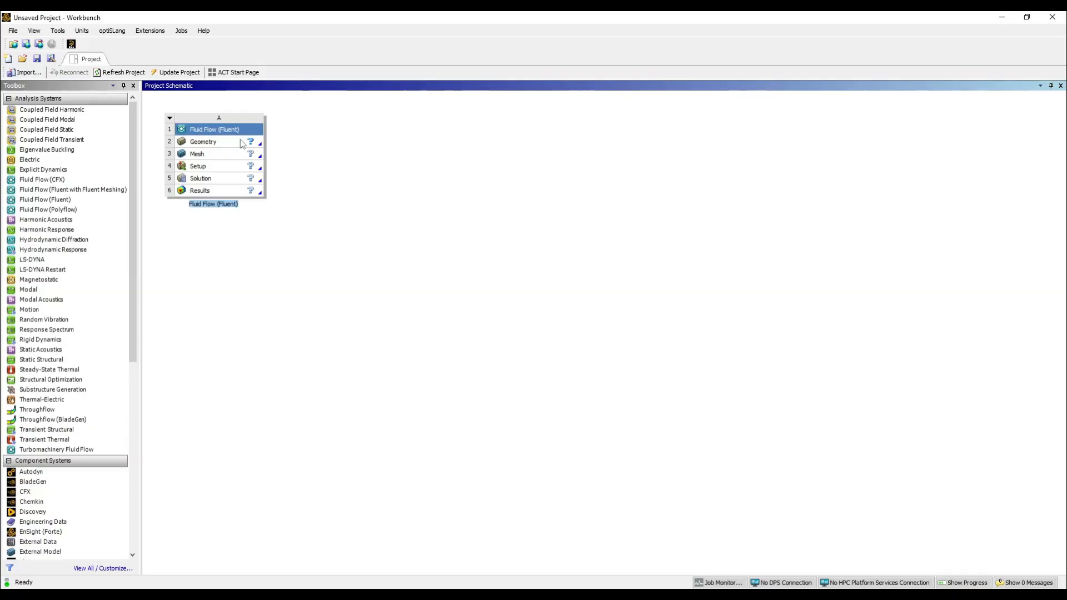
click(242, 144)
right_click(243, 145)
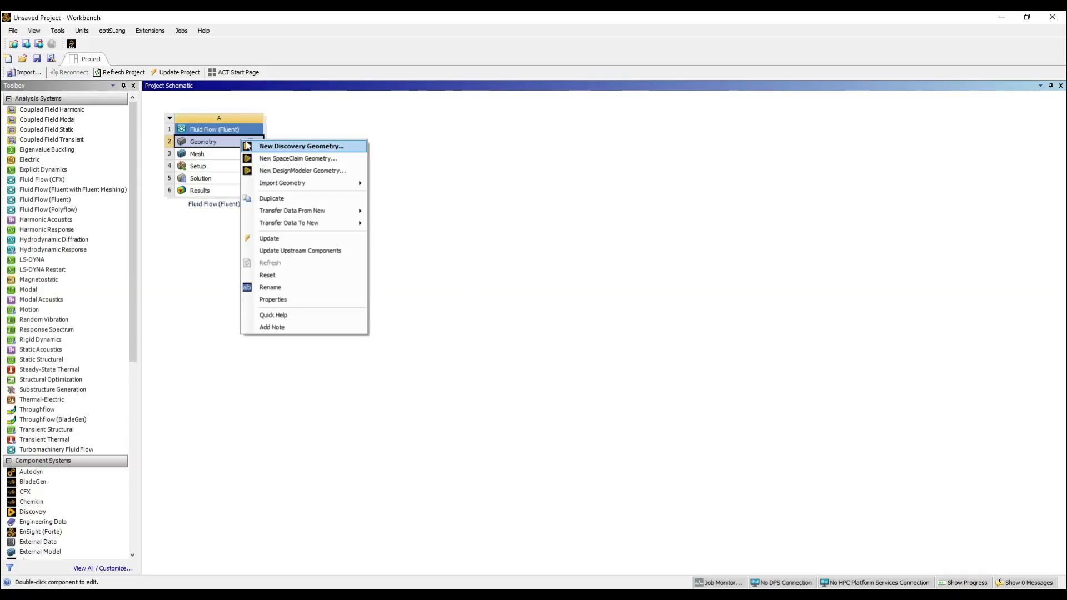
click(278, 172)
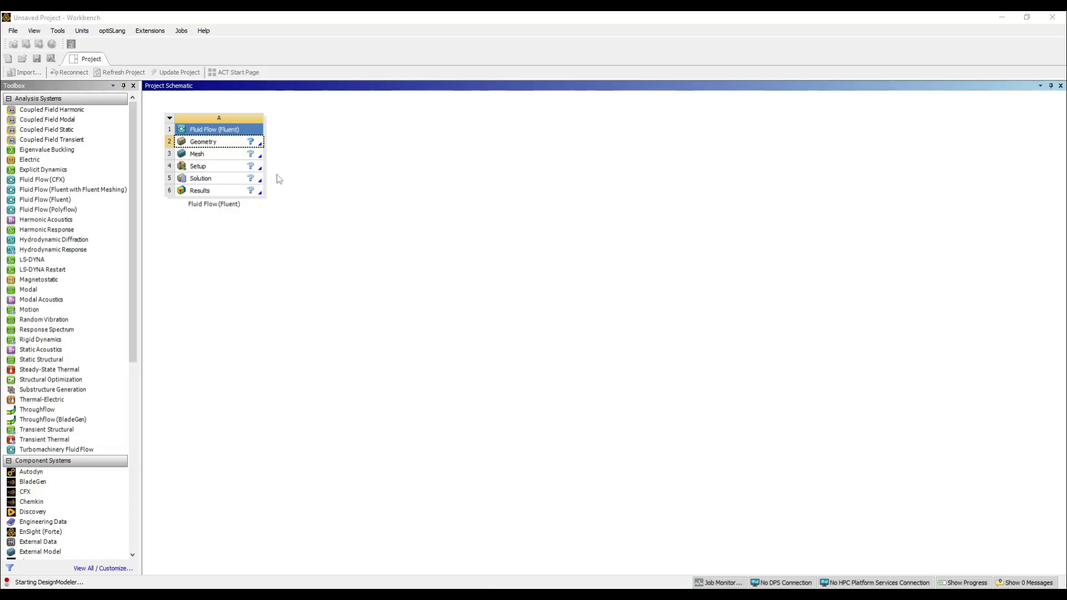
click(472, 598)
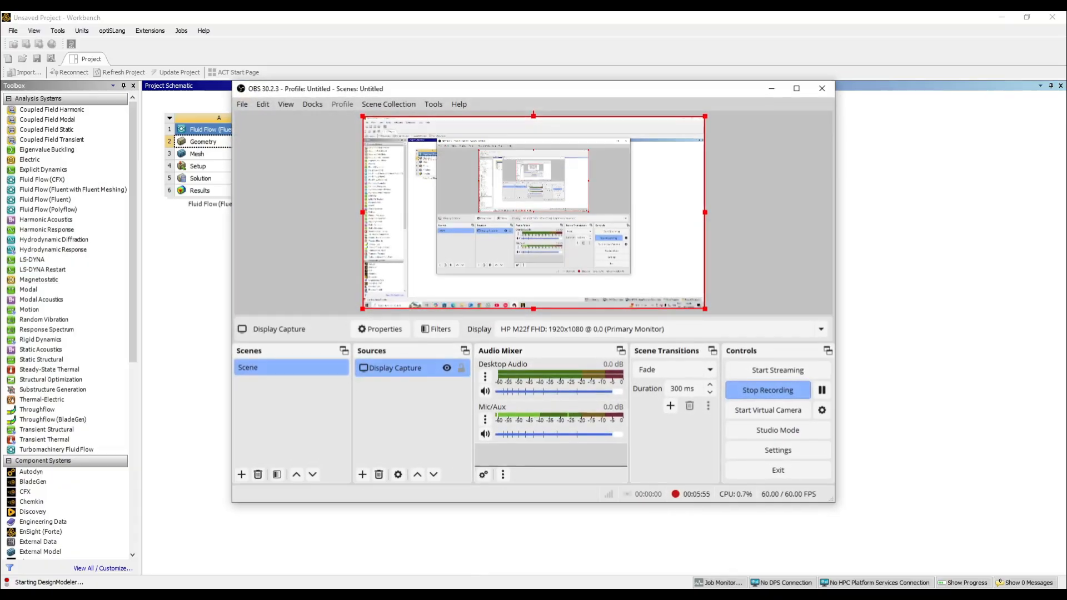
click(472, 598)
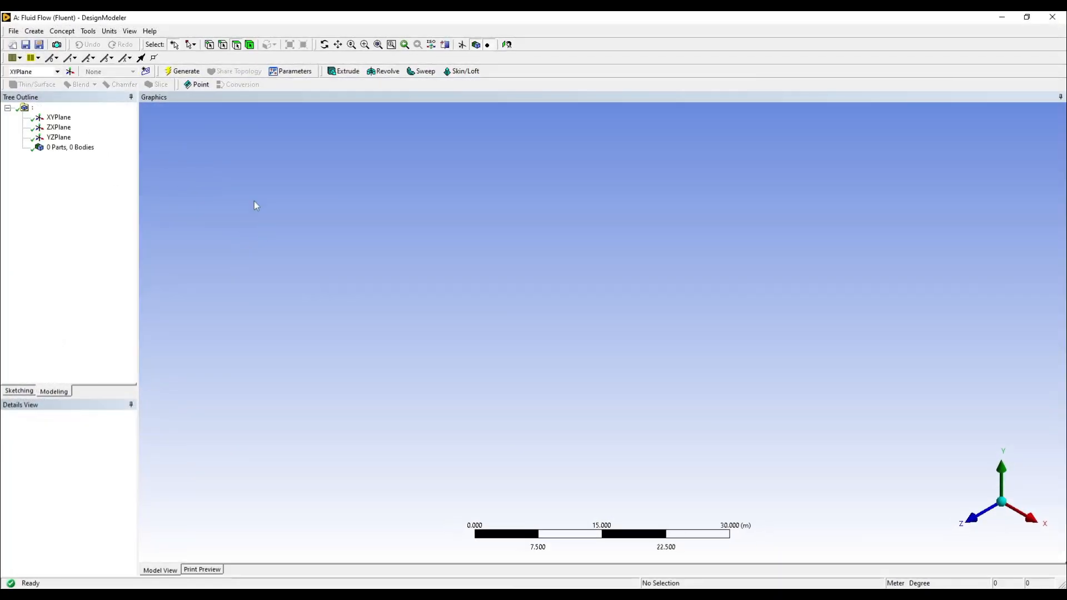
Import the bare hull STEP file from the Downloads folder as external geometry and generate it
click(14, 31)
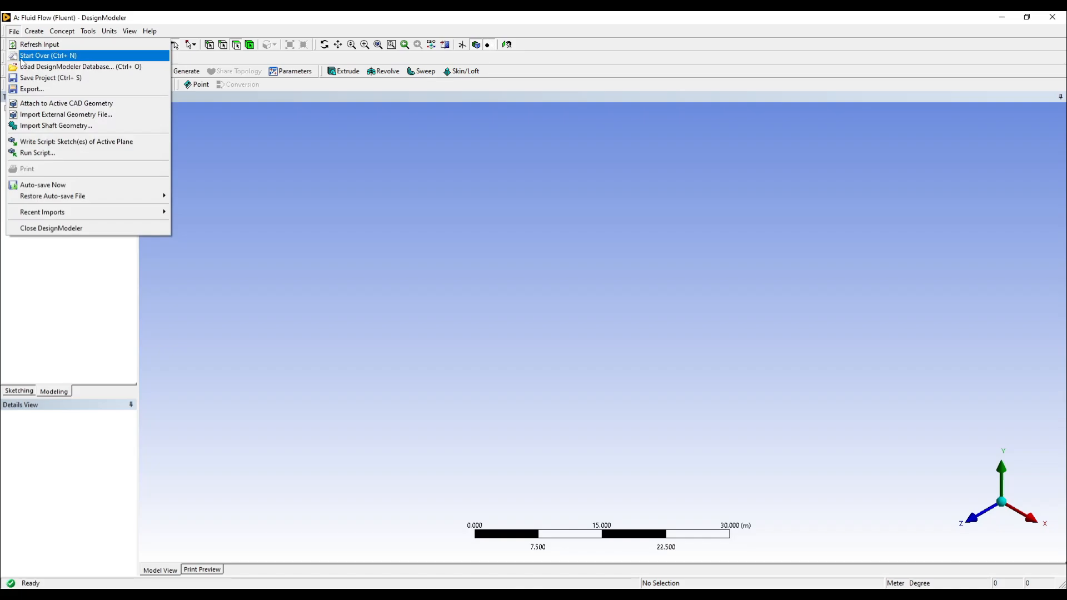
click(39, 115)
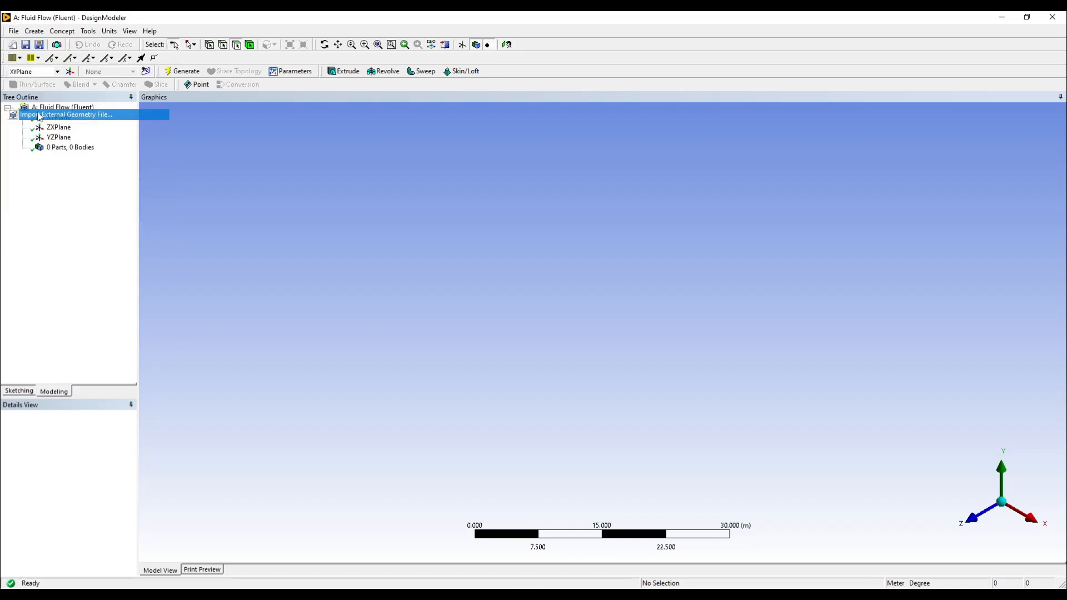
click(418, 318)
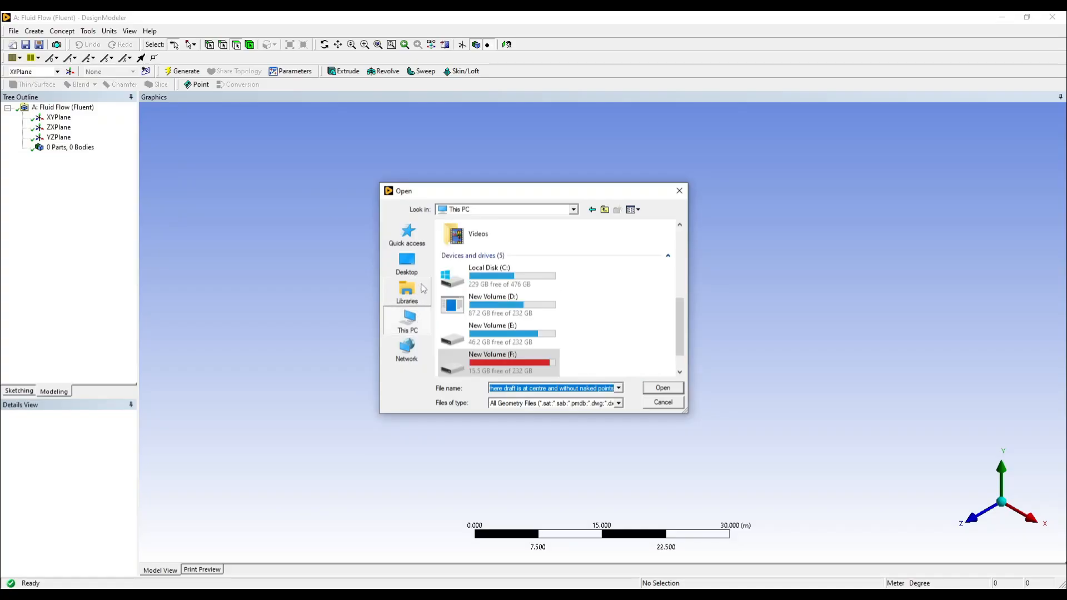
scroll(600, 345, up, 3)
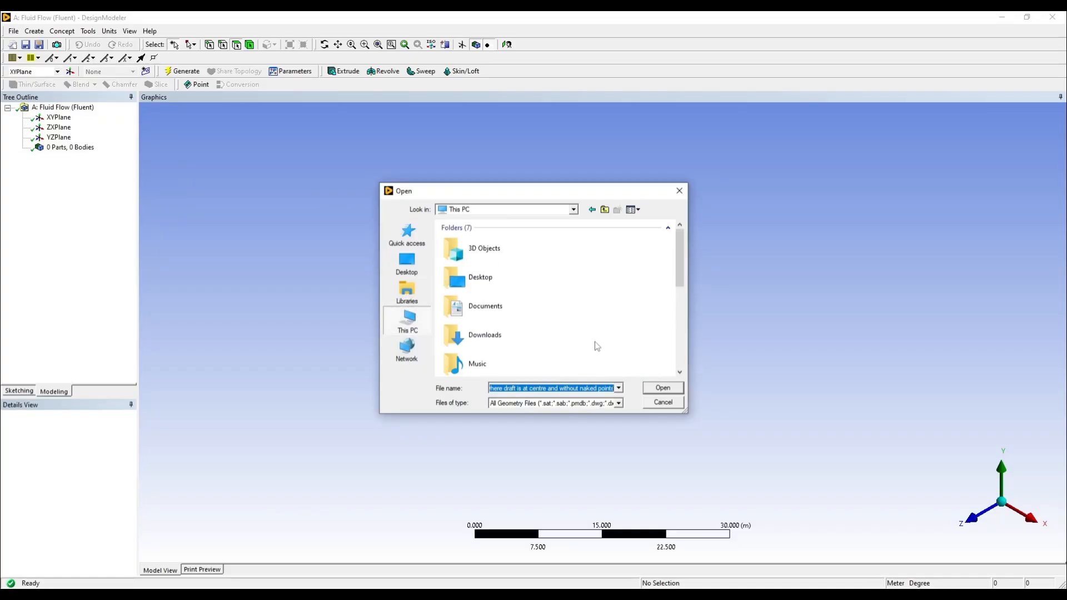
double_click(491, 340)
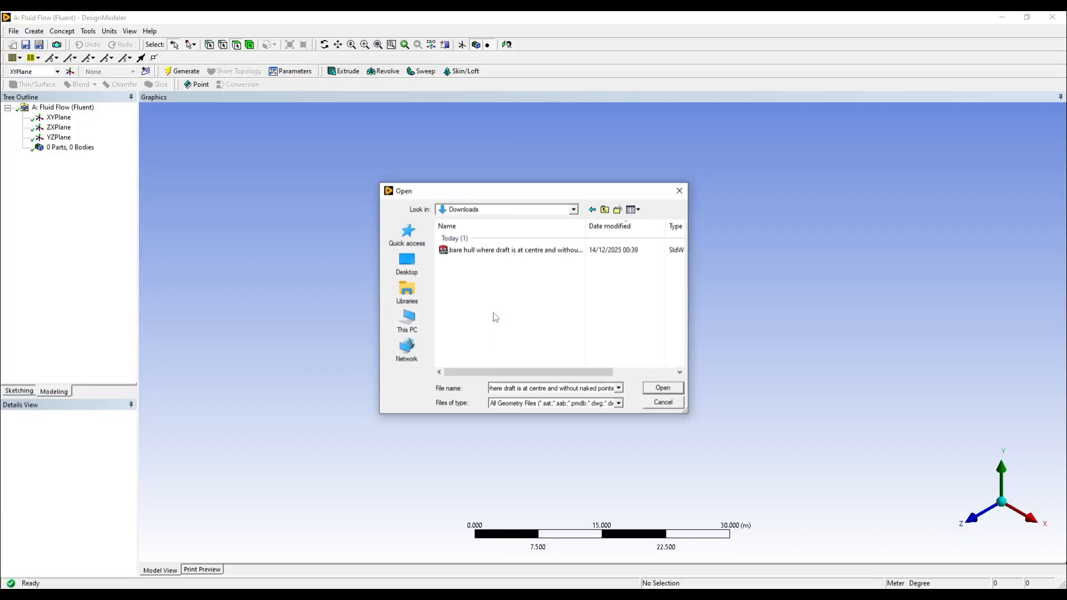
click(493, 253)
click(653, 389)
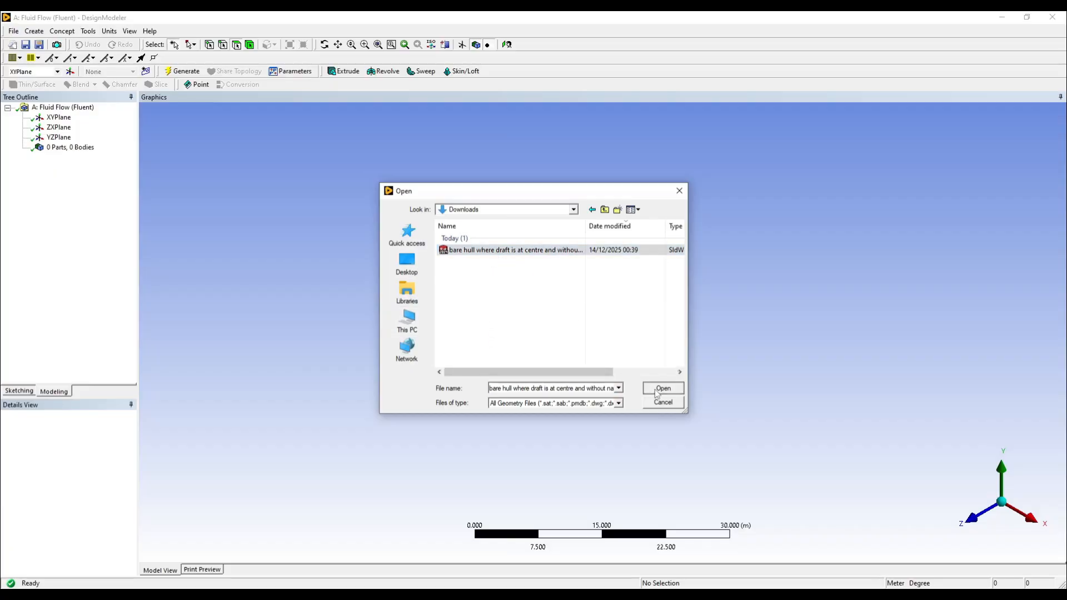
click(190, 71)
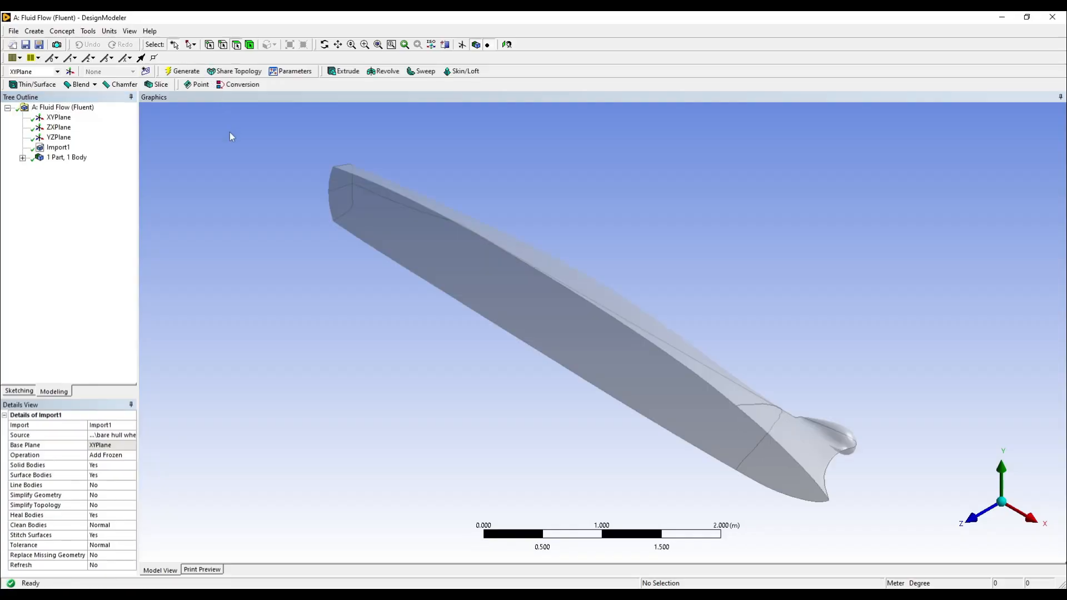
Examine the imported hull body and its placement relative to the XYPlane origin, from the side and face-on to the plane
click(22, 158)
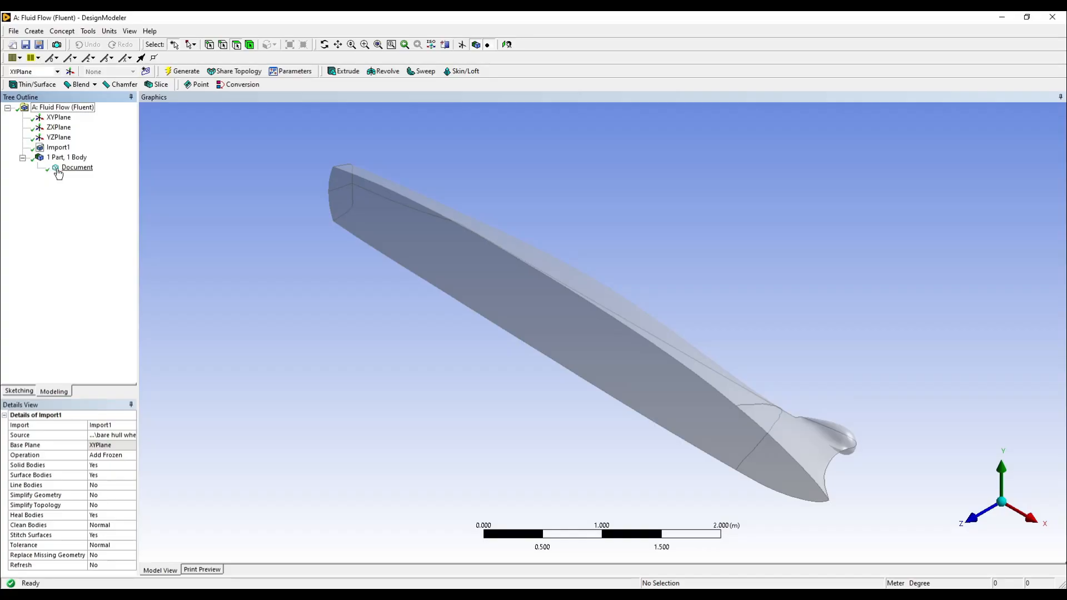
middle_drag(602, 348, 574, 178)
click(59, 117)
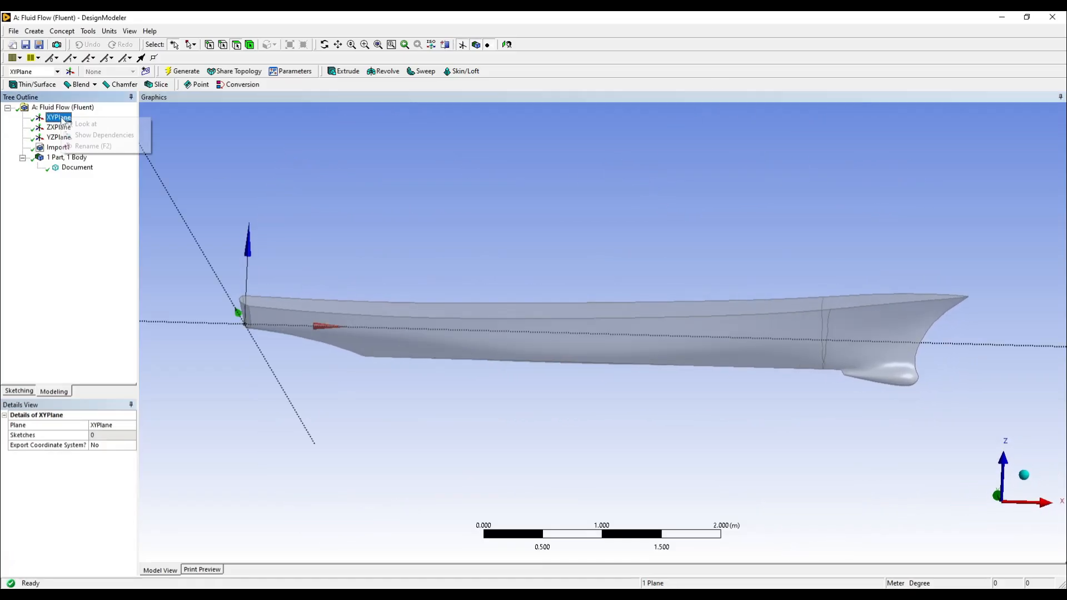
right_click(61, 118)
click(84, 124)
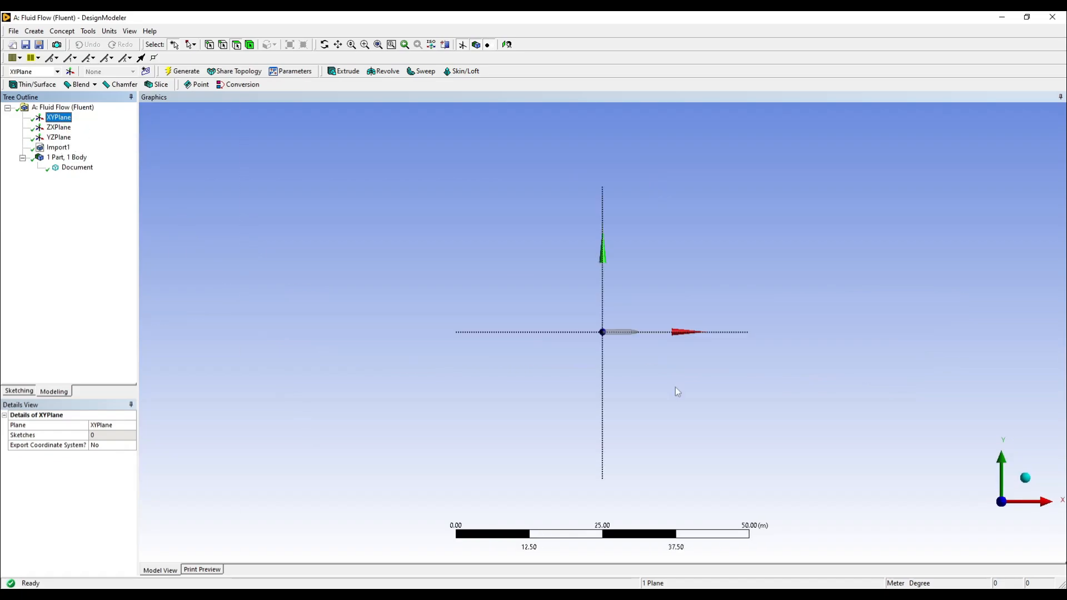
scroll(675, 387, up, 3)
scroll(695, 348, up, 3)
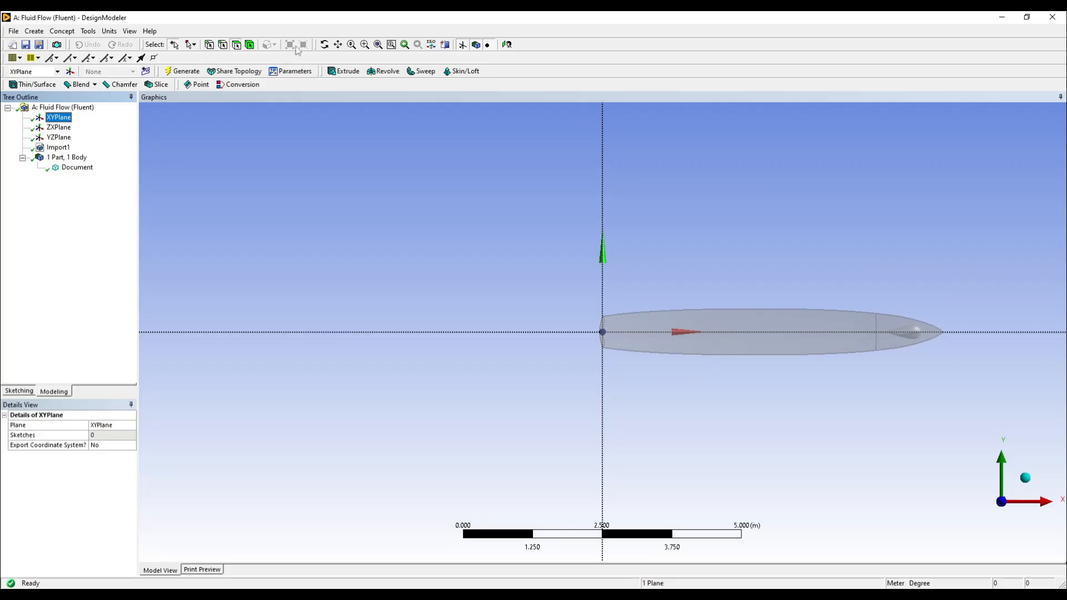
click(338, 45)
drag(666, 233, 505, 249)
scroll(490, 243, up, 1)
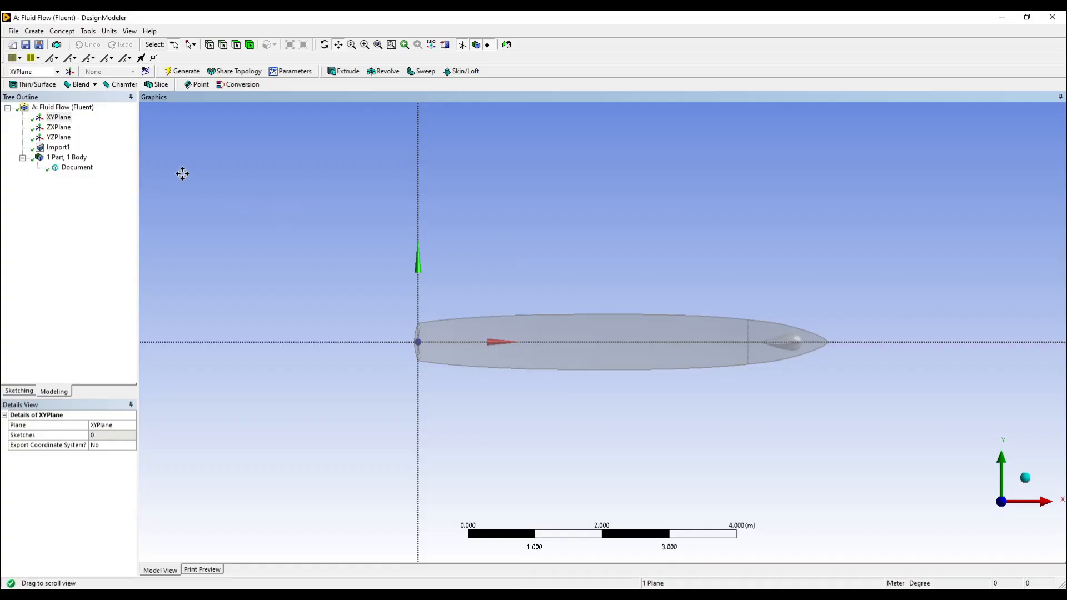
Sketch a rectangle about 10 m by 2.2 m on the XYPlane, with one long edge on the X axis and extending past bow and stern
click(56, 118)
right_click(56, 119)
click(75, 124)
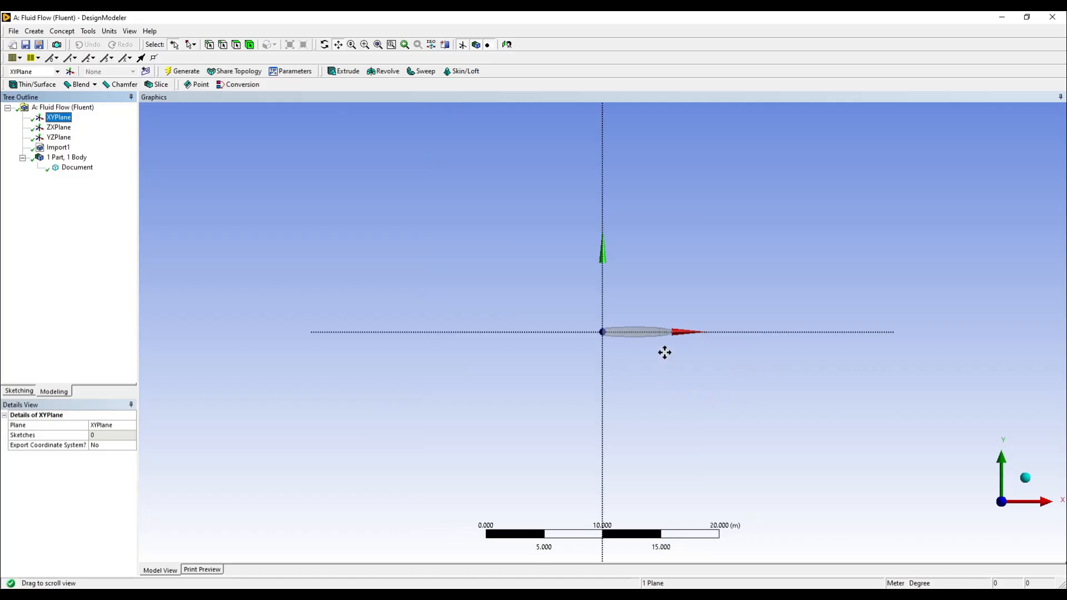
scroll(664, 352, up, 10)
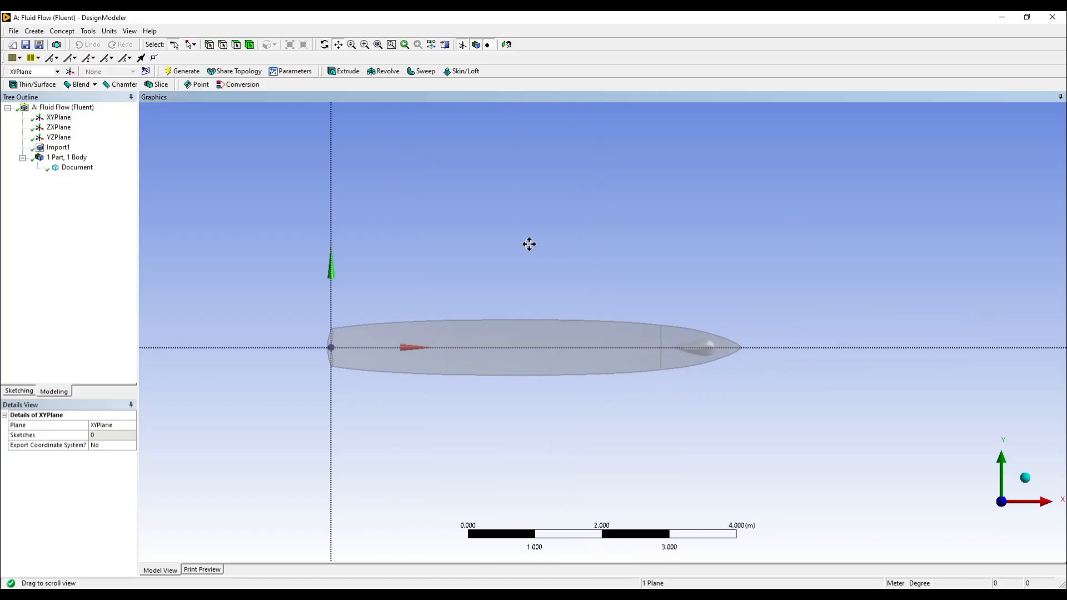
mouse_move(529, 244)
mouse_down()
mouse_move(610, 281)
mouse_move(627, 261)
mouse_up()
click(17, 392)
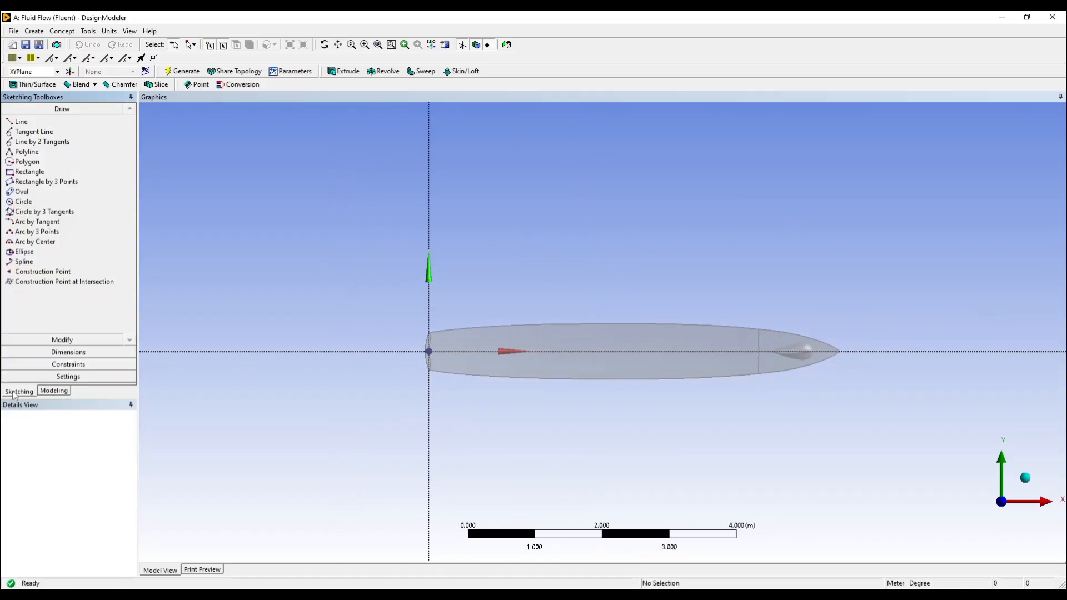
click(31, 171)
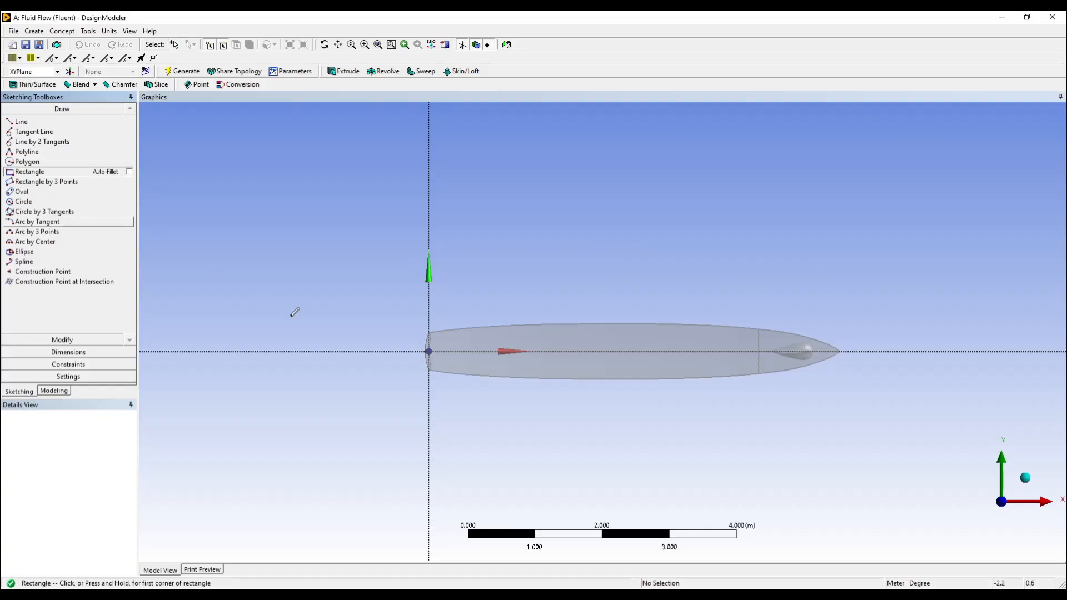
click(258, 203)
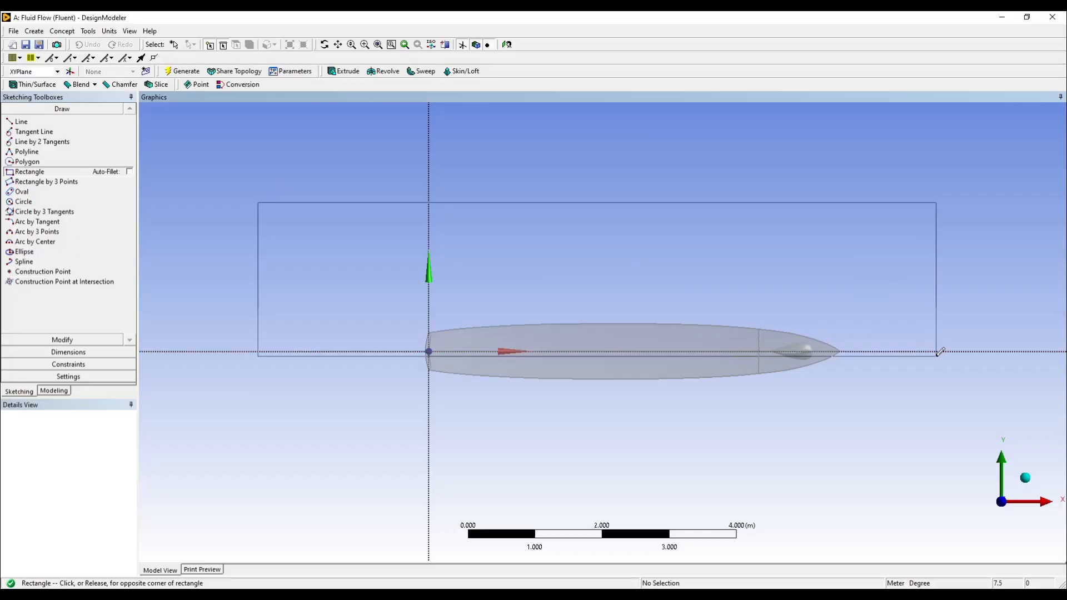
click(946, 351)
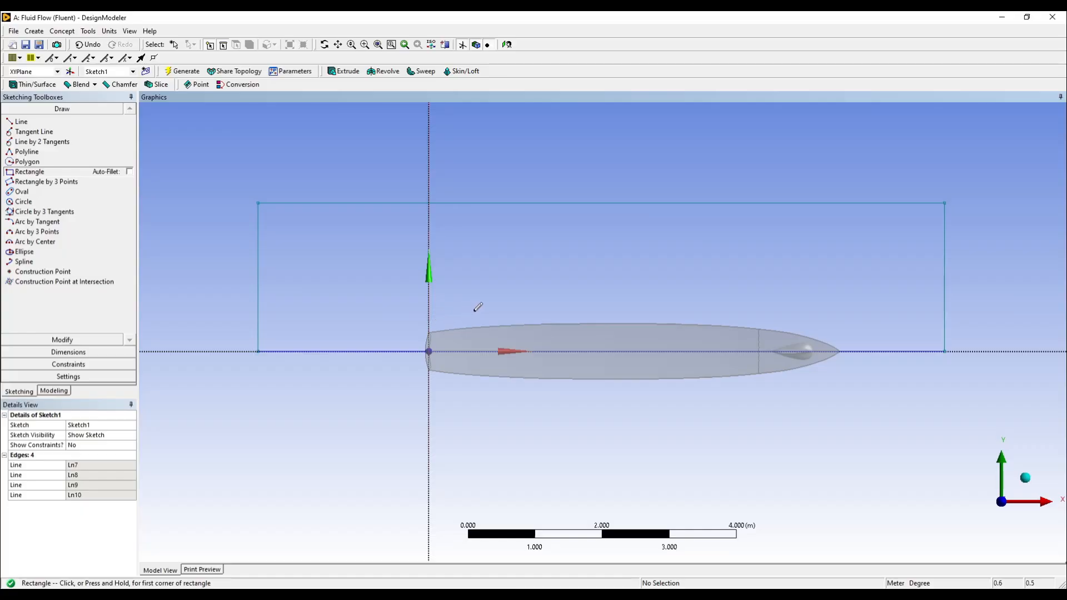
Add length dimensions from the Y axis to the rectangle's aft and forward edges, and between its two long edges
click(74, 354)
click(39, 176)
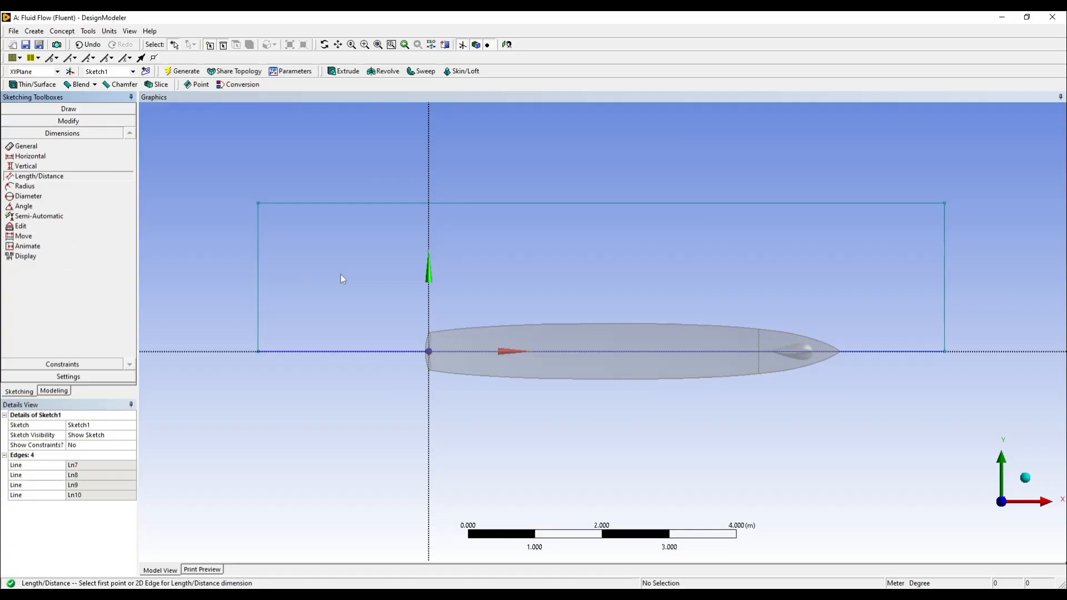
click(429, 305)
click(259, 303)
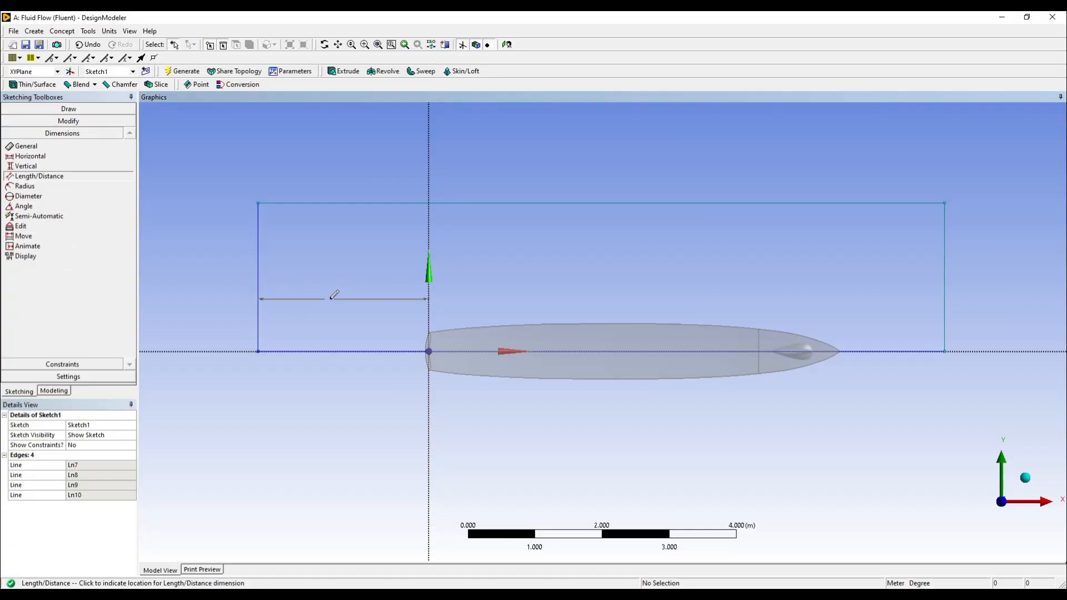
click(437, 304)
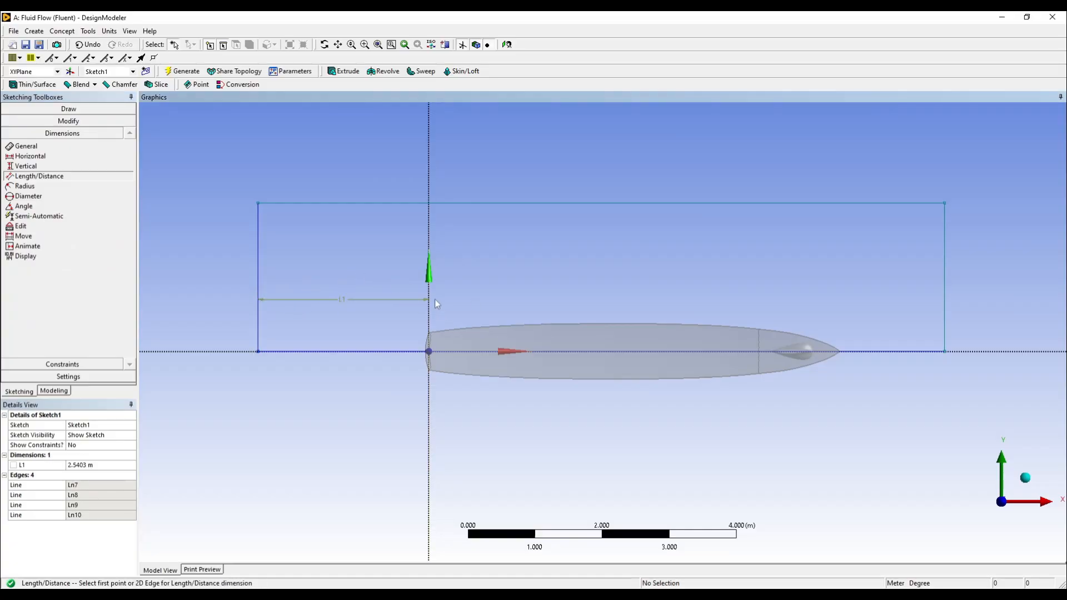
click(426, 243)
click(944, 277)
click(902, 272)
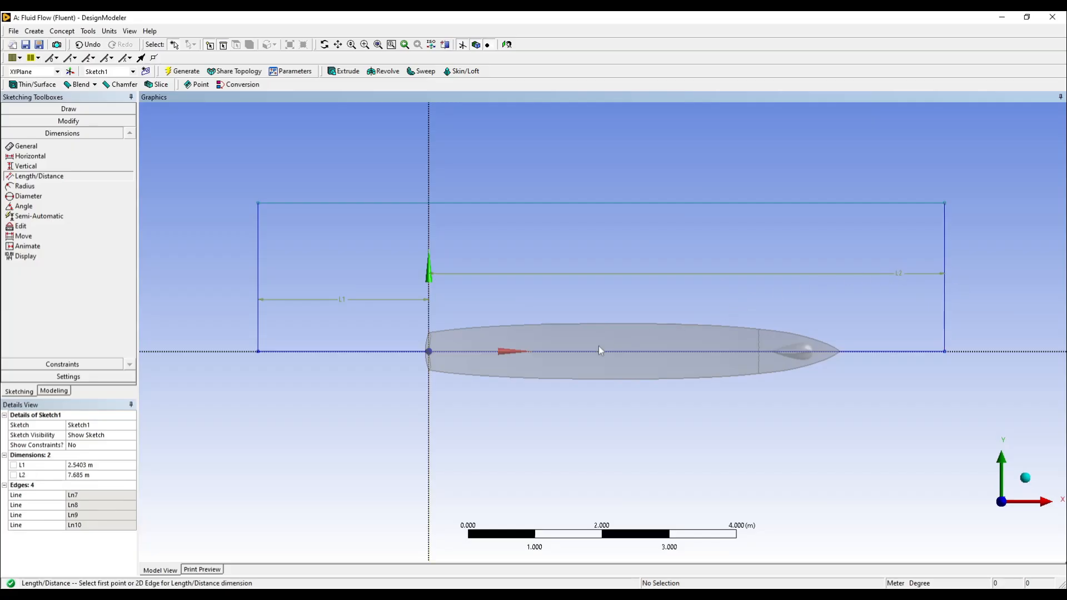
click(595, 352)
click(608, 205)
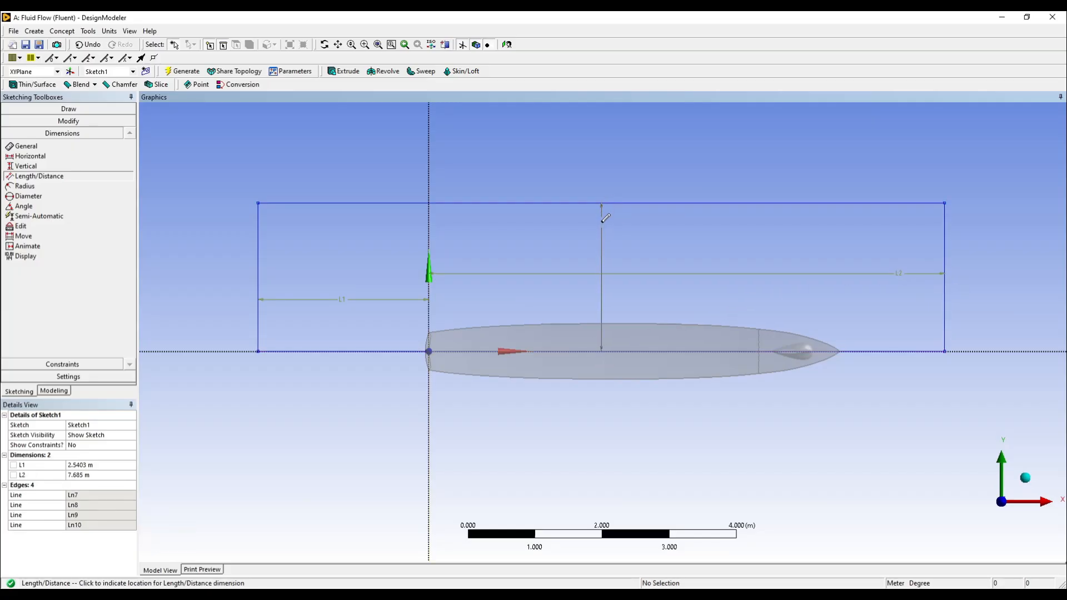
click(601, 237)
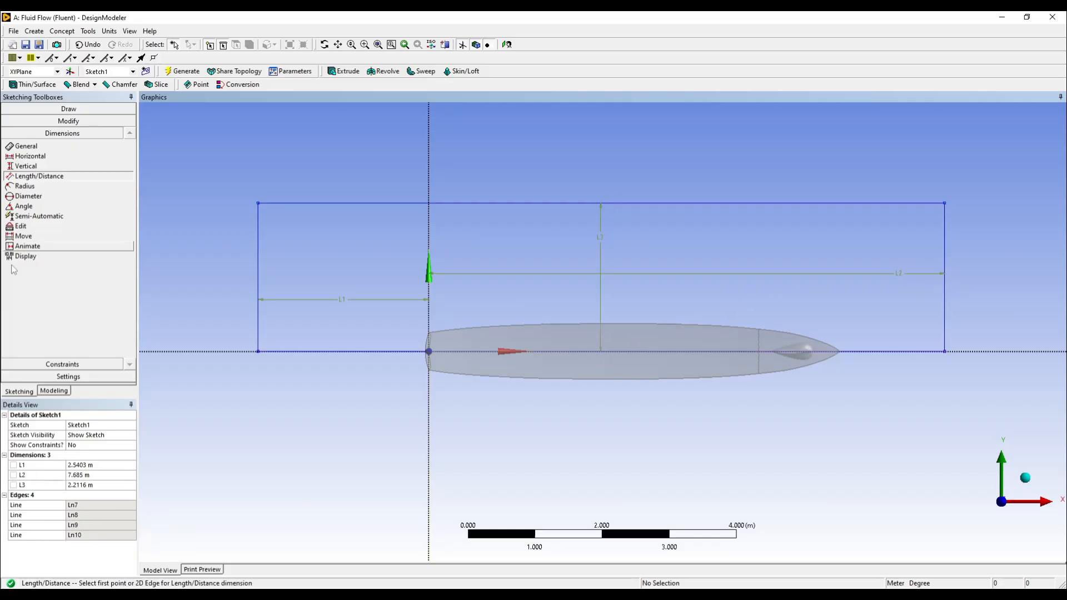
Set the rectangle's extent to 20 m aft and 11.5 m forward of the Y axis, its width to 4 m, and generate
click(74, 466)
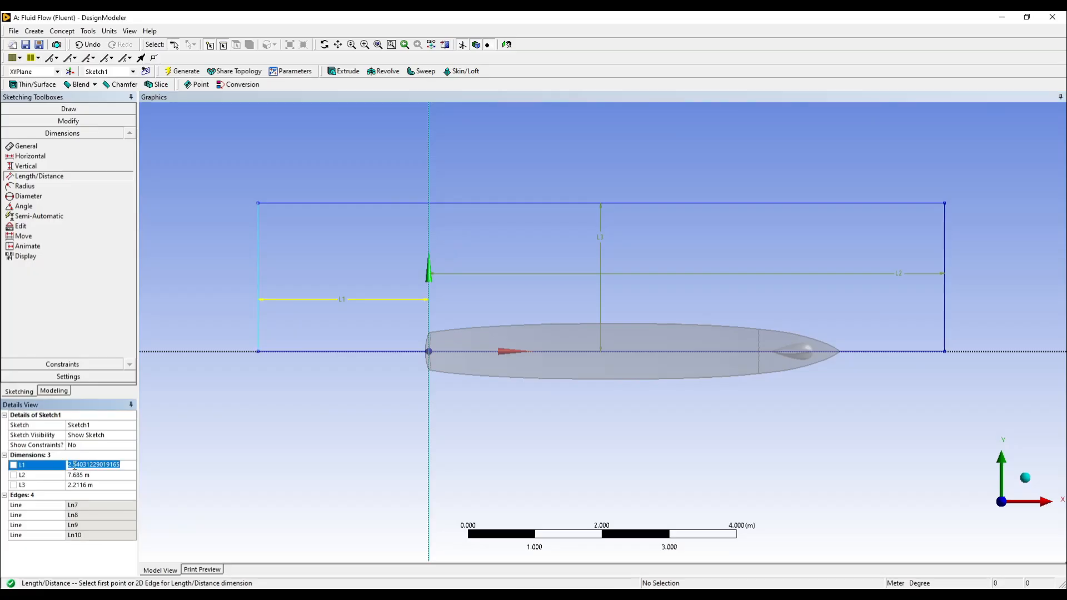
text(20)
key(Return)
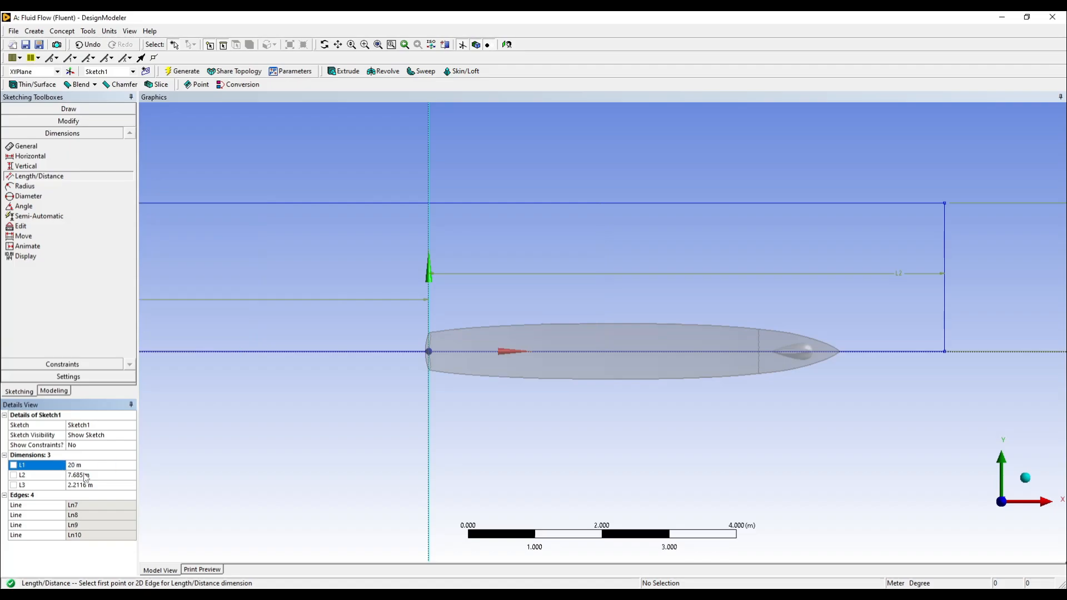
click(84, 476)
text(11.5)
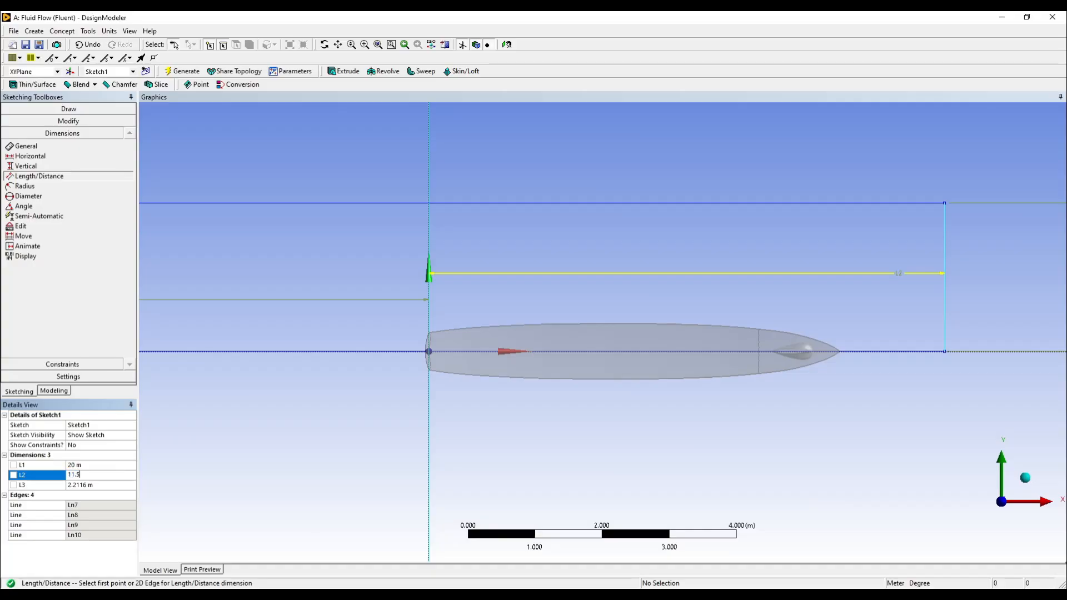
key(Return)
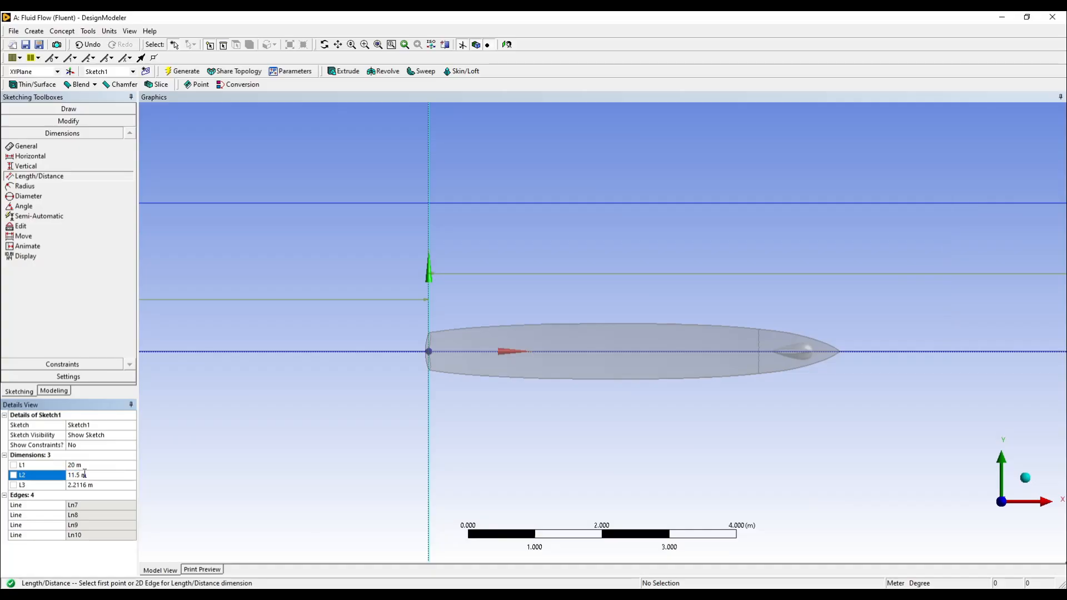
click(83, 485)
text(4)
key(Return)
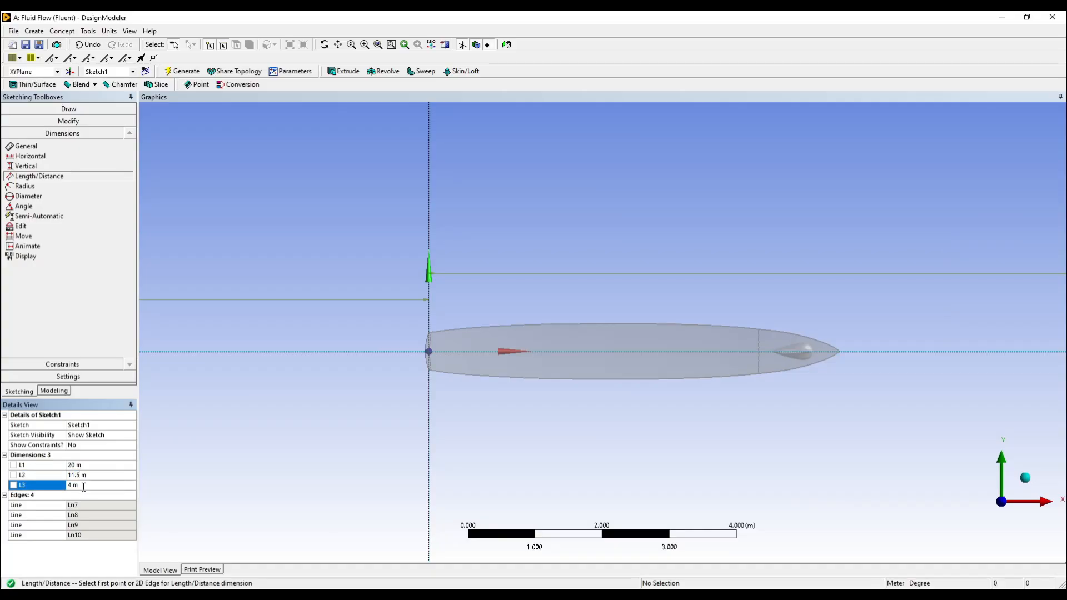
scroll(555, 443, down, 5)
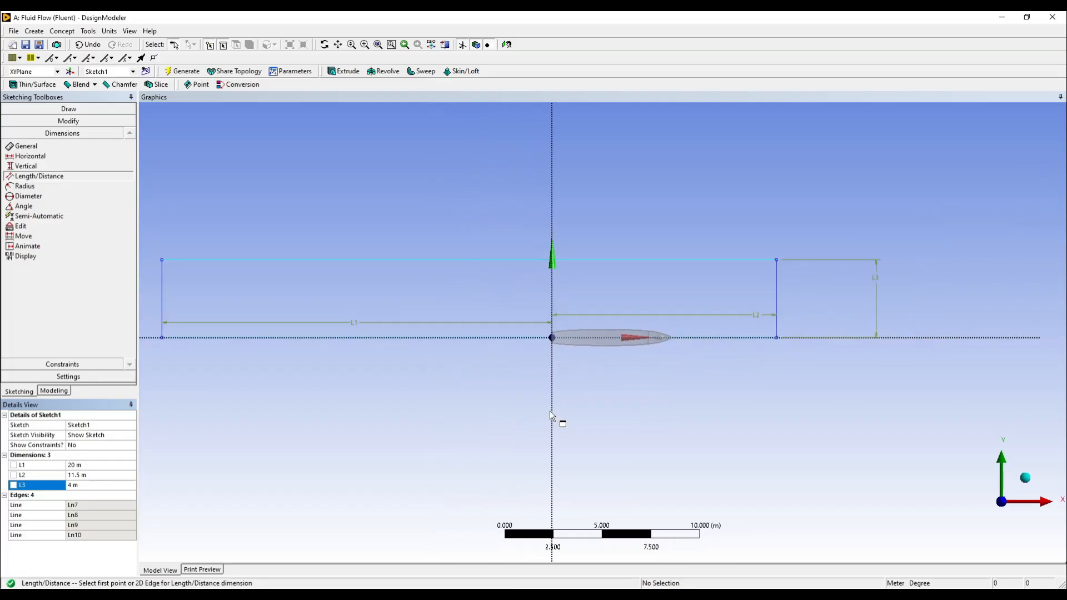
click(189, 70)
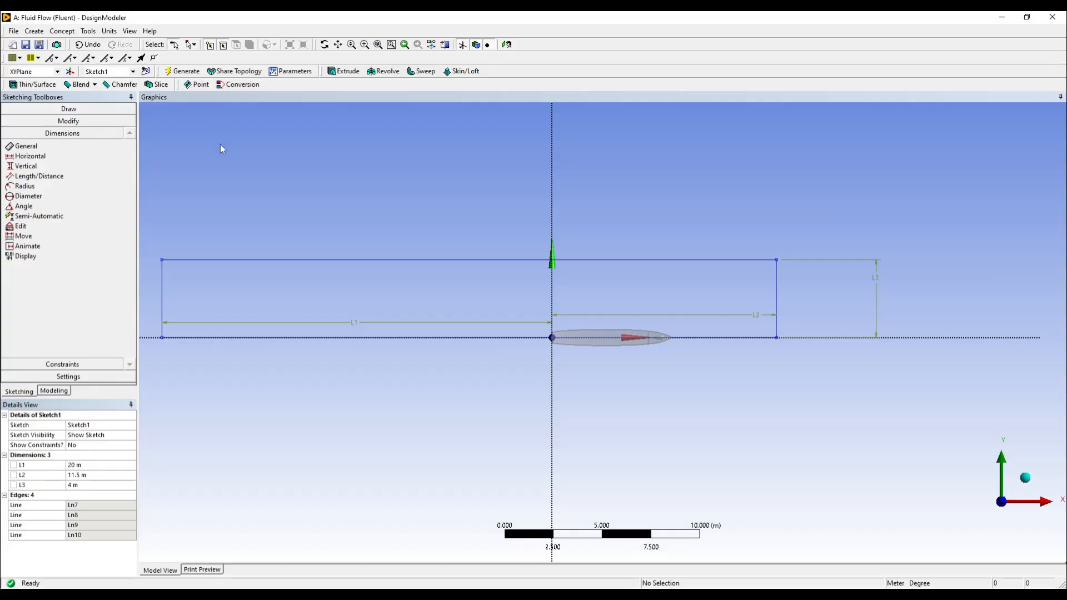
mouse_move(374, 224)
middle_down()
mouse_move(434, 217)
mouse_move(427, 174)
mouse_move(486, 116)
mouse_move(669, 140)
mouse_move(507, 172)
mouse_move(561, 152)
mouse_move(628, 200)
mouse_move(501, 149)
middle_up()
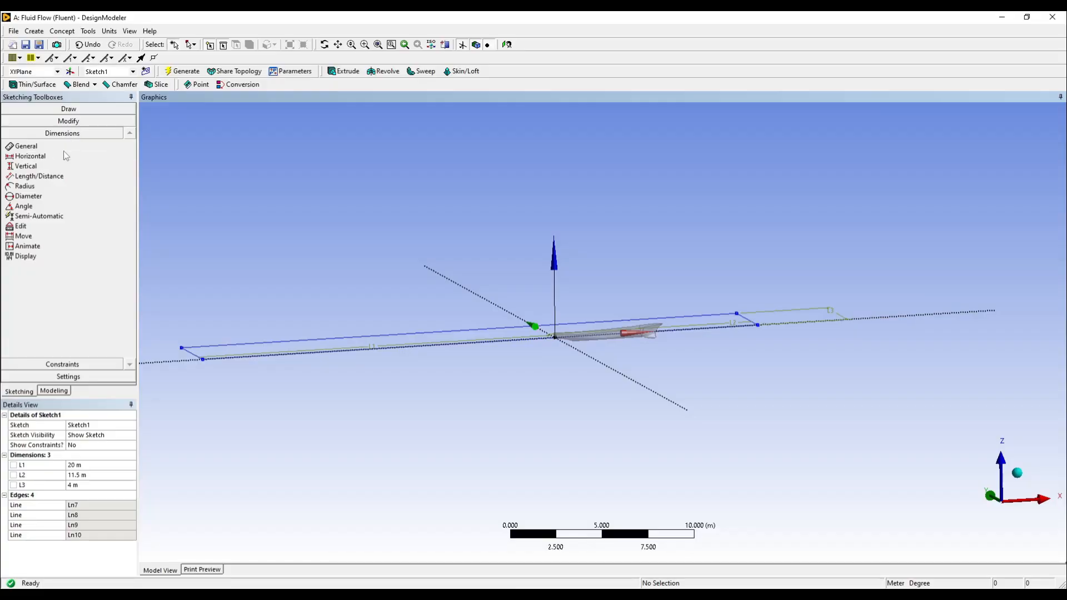
click(70, 120)
click(66, 109)
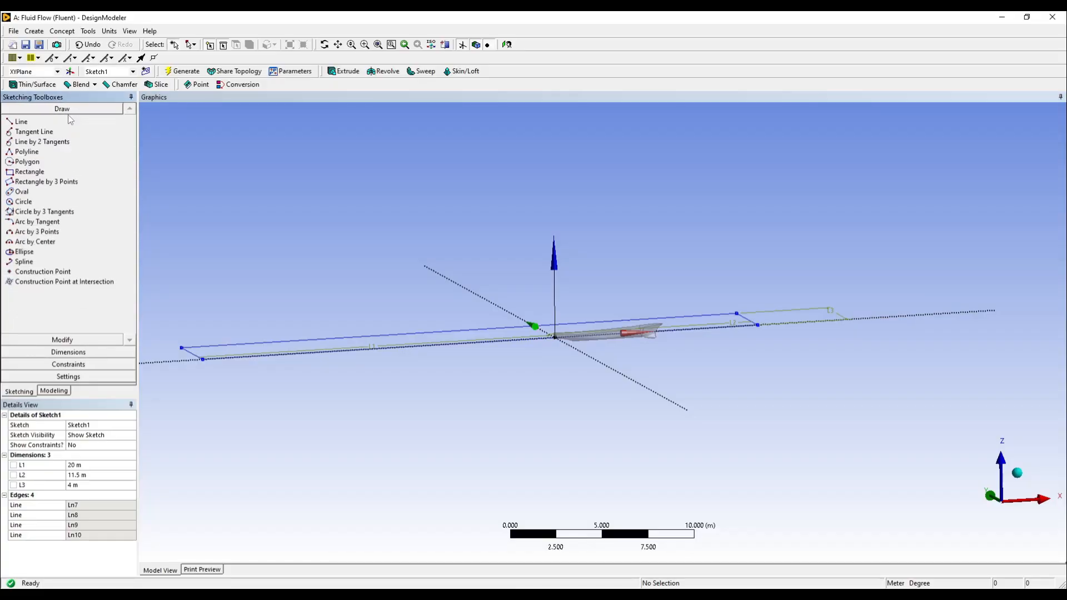
click(47, 393)
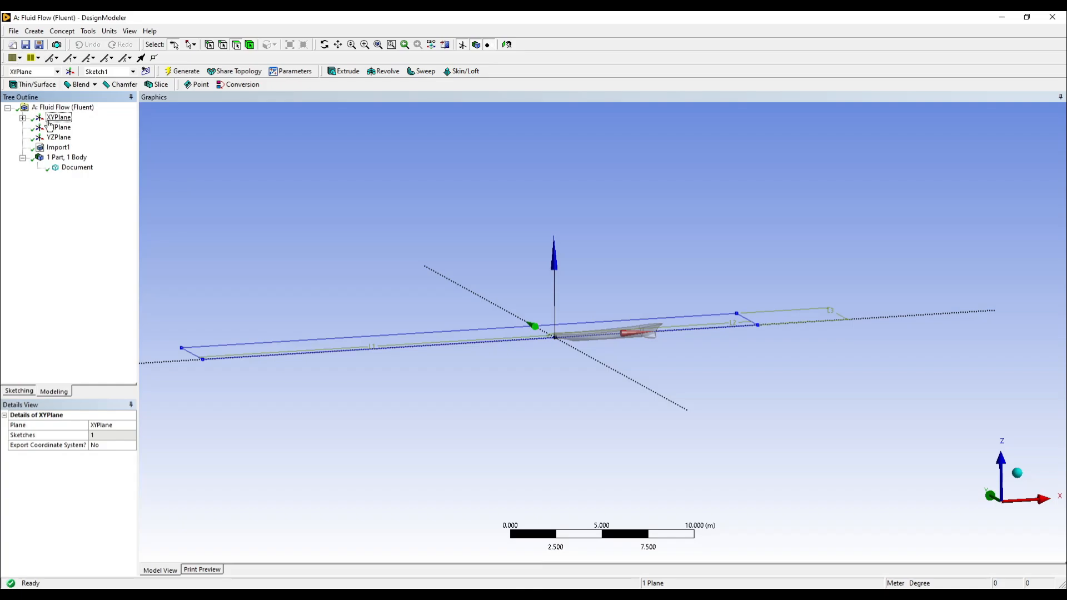
click(13, 32)
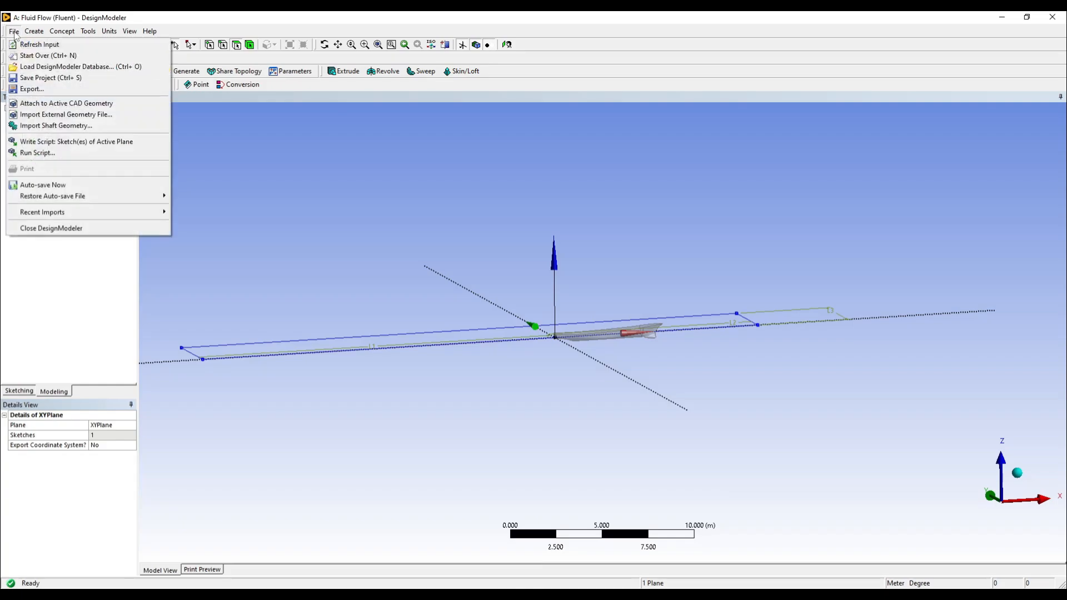
click(14, 32)
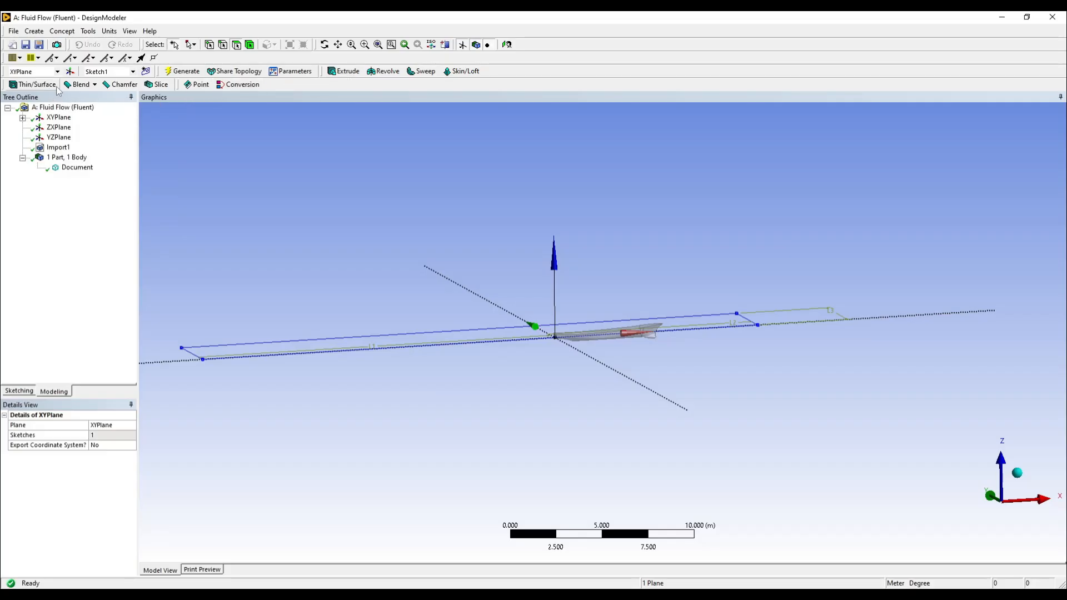
click(58, 119)
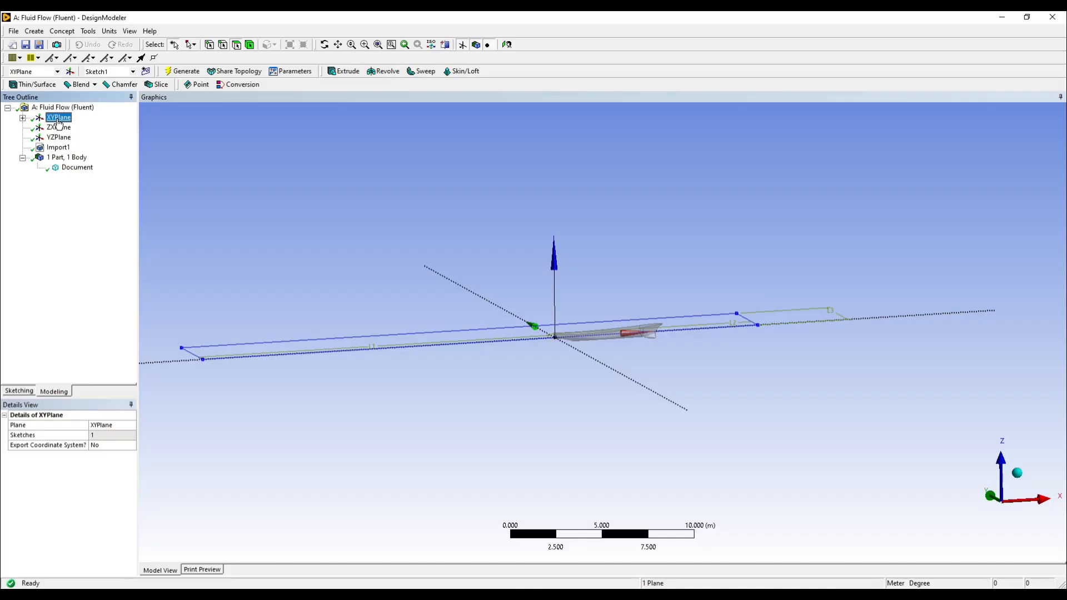
click(34, 31)
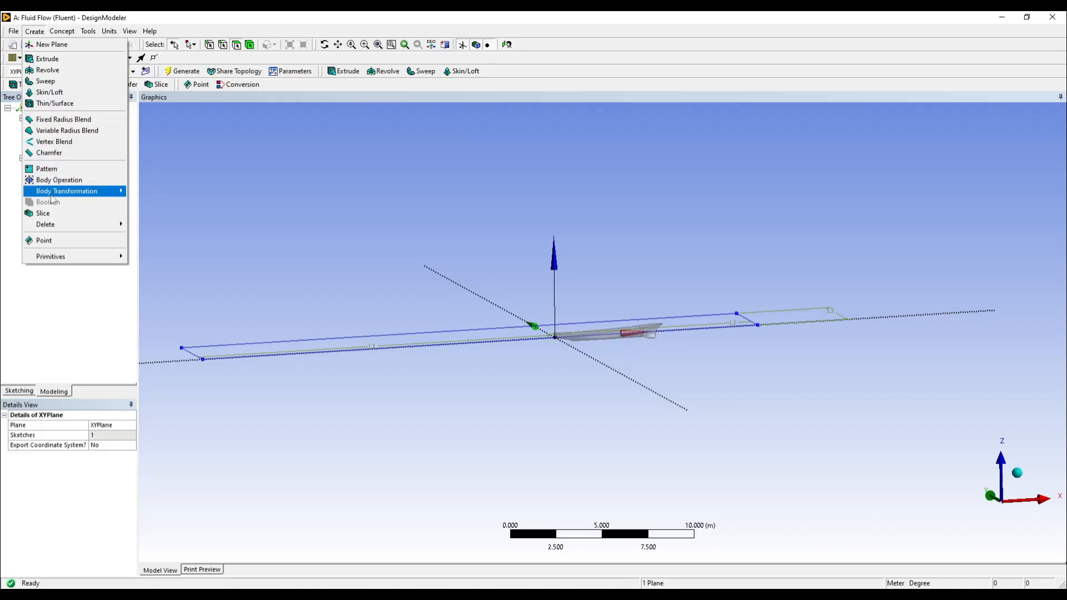
click(62, 271)
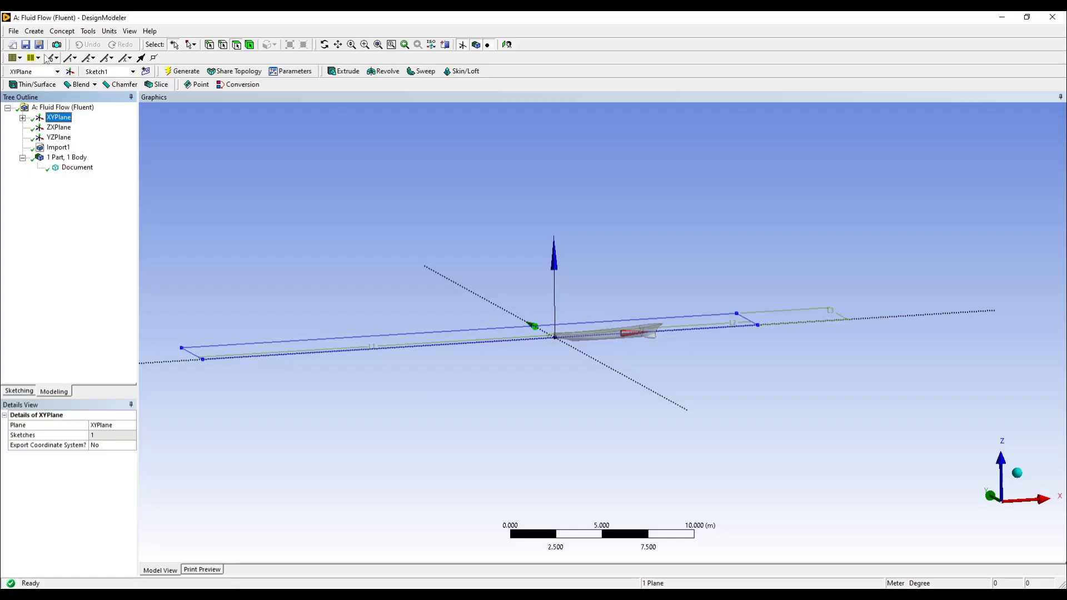
click(62, 32)
mouse_move(36, 33)
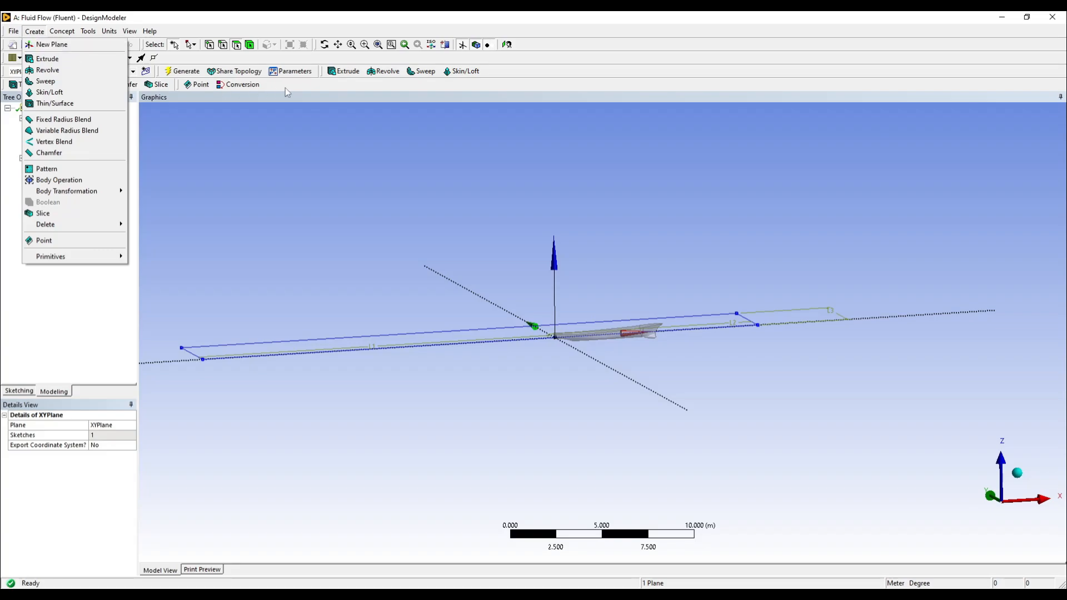
Start an Extrude feature using the rectangle sketch on the XYPlane as its geometry
click(344, 75)
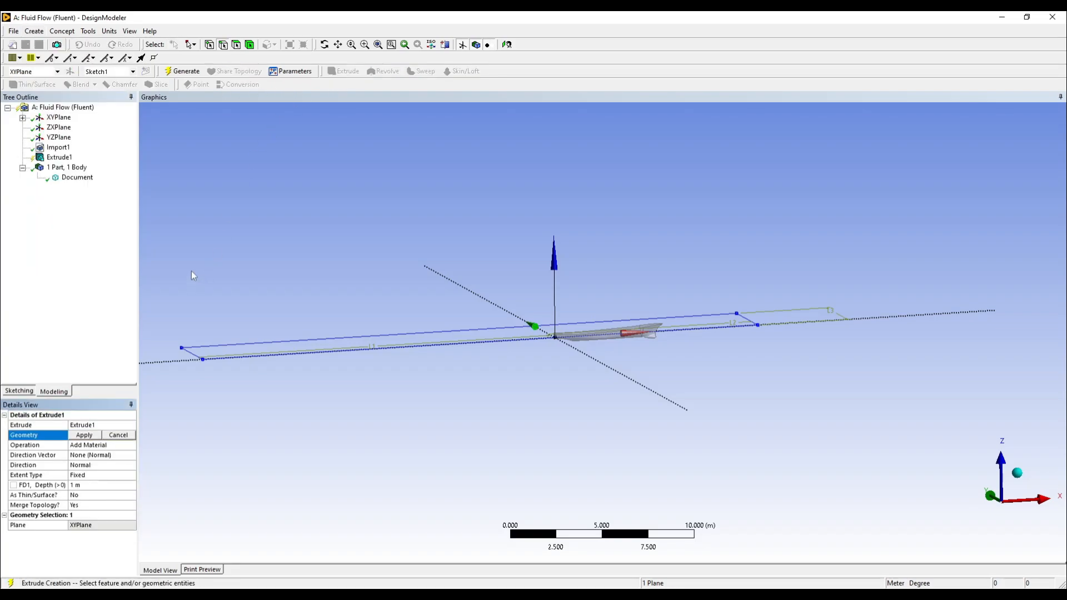
click(61, 118)
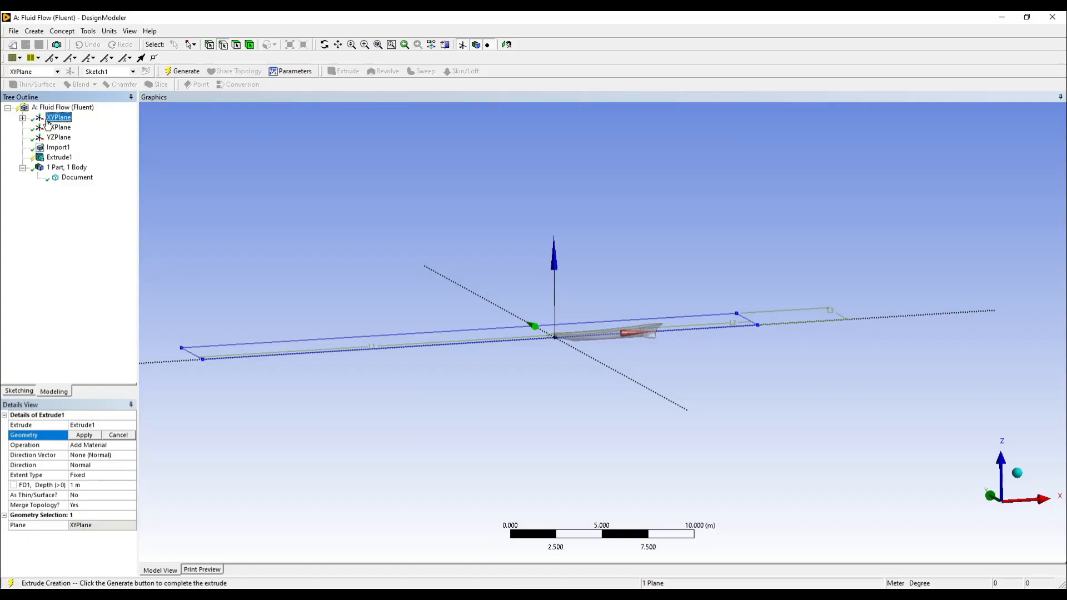
click(23, 118)
click(59, 128)
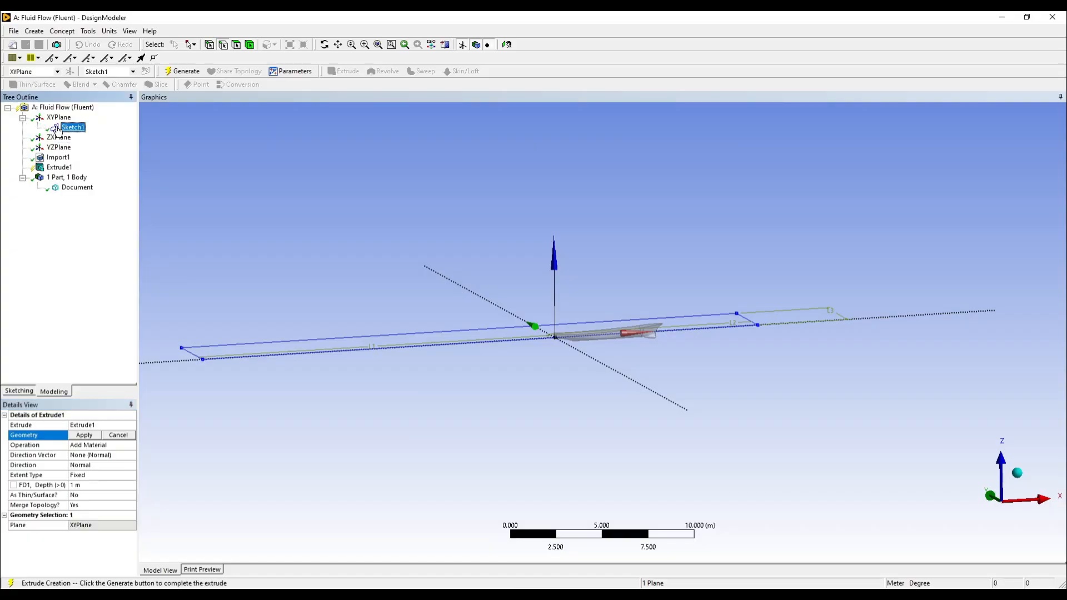
click(85, 436)
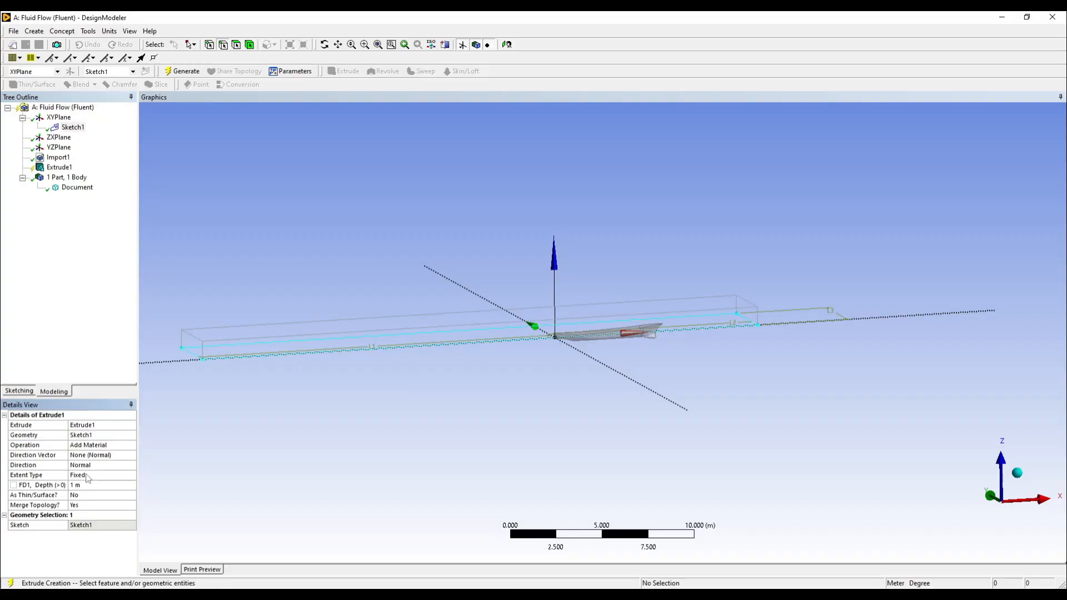
Set the extrusion's operation to Add Frozen and its direction to Both - Symmetric
drag(138, 411, 165, 413)
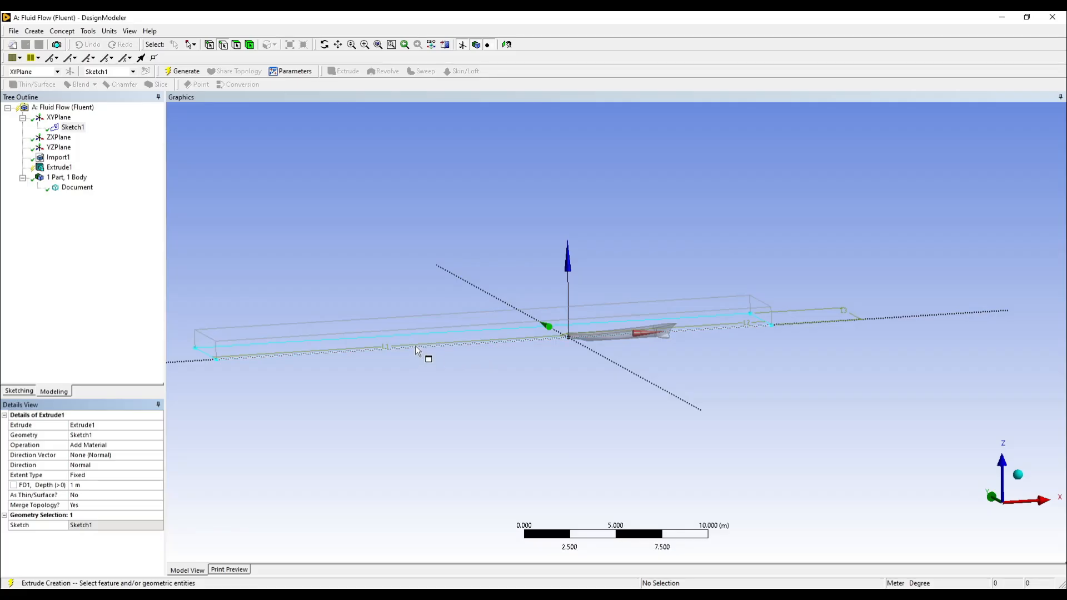
click(102, 446)
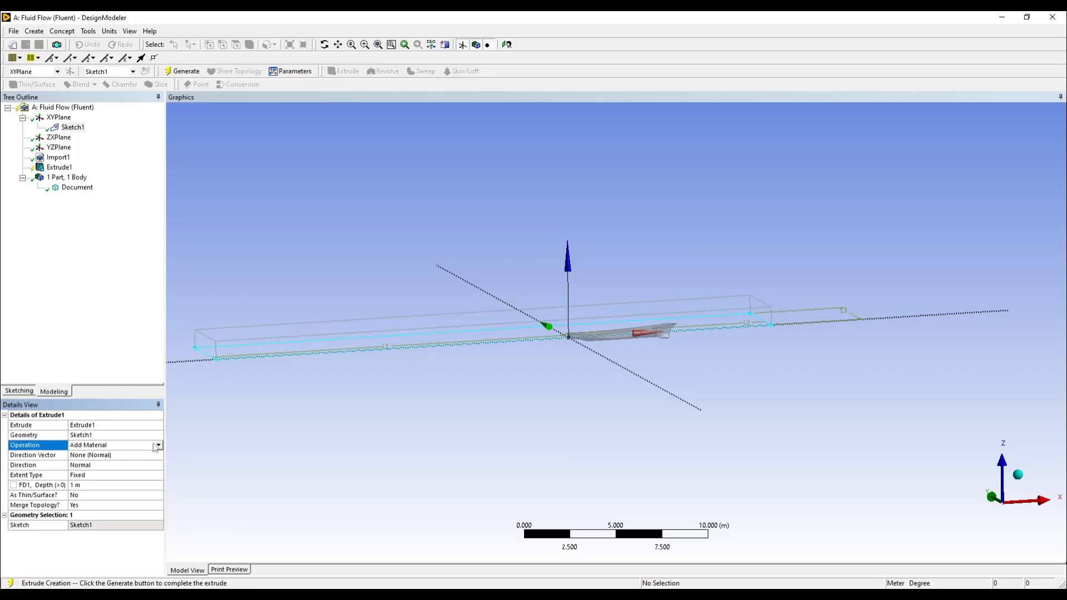
click(158, 446)
click(103, 454)
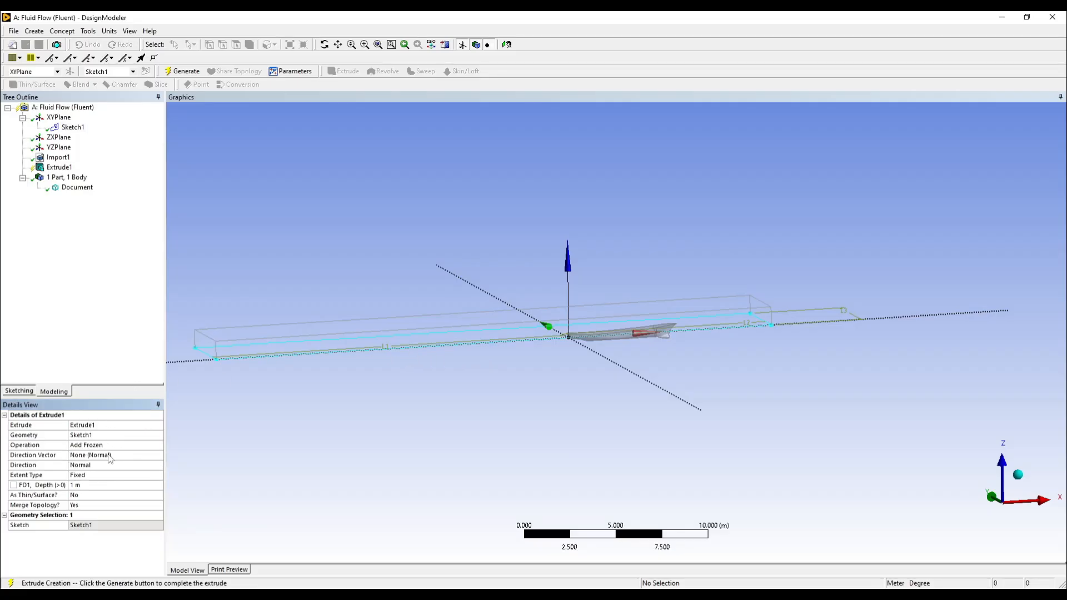
click(93, 466)
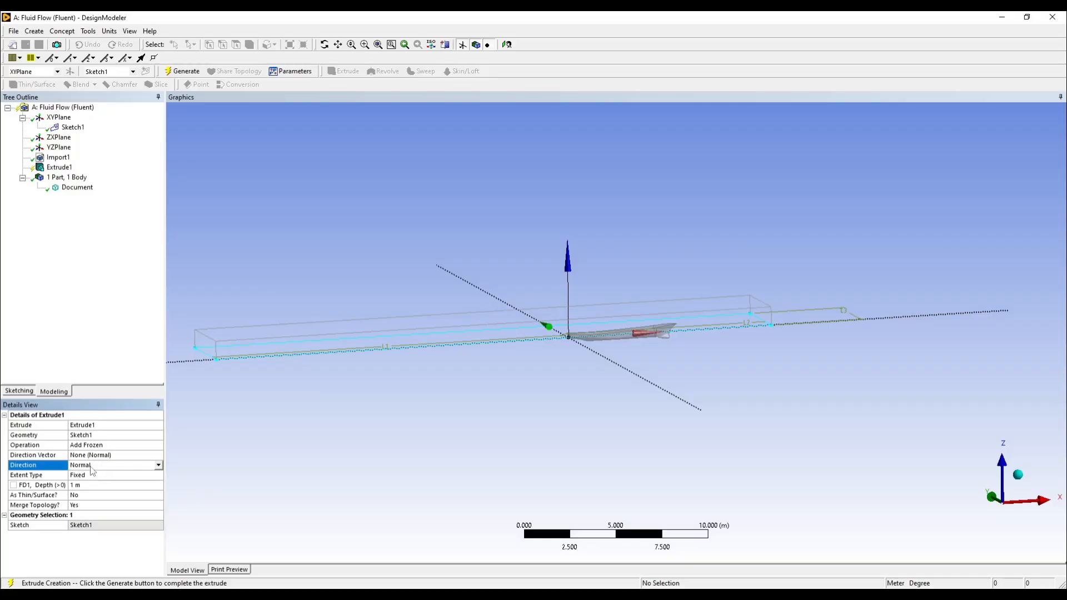
click(158, 466)
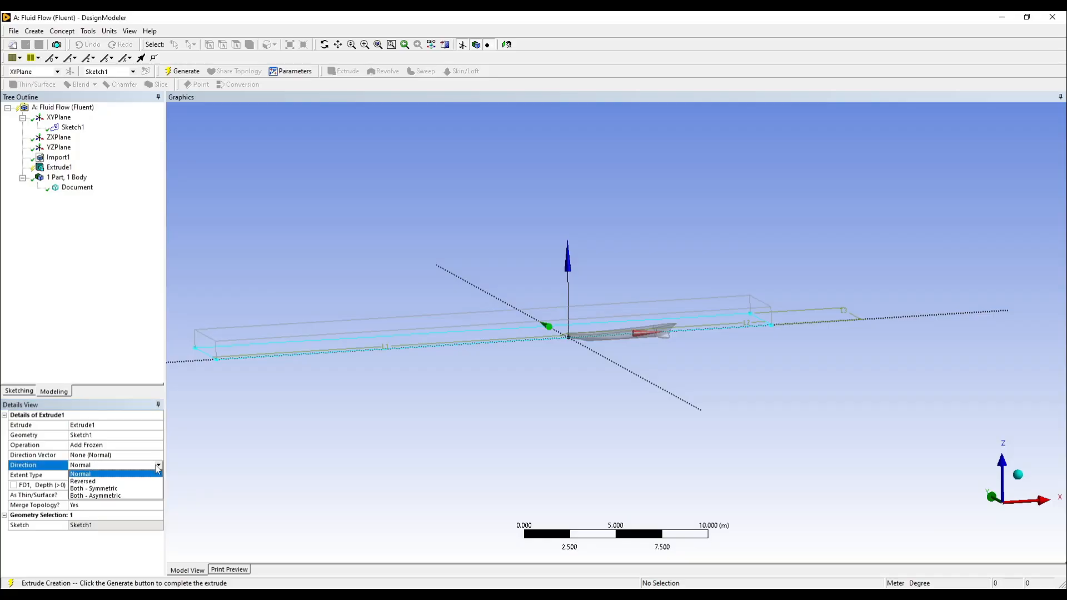
click(111, 489)
Set the extrusion depth to 4 m and generate the box-shaped flow domain around the hull
click(101, 486)
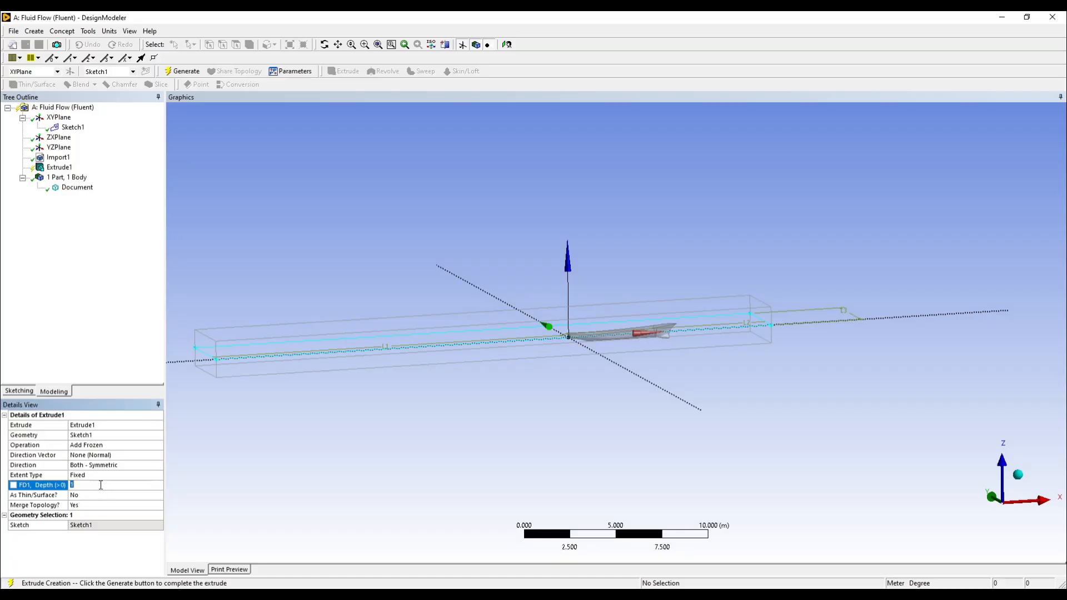
middle_drag(556, 441, 502, 427)
click(124, 486)
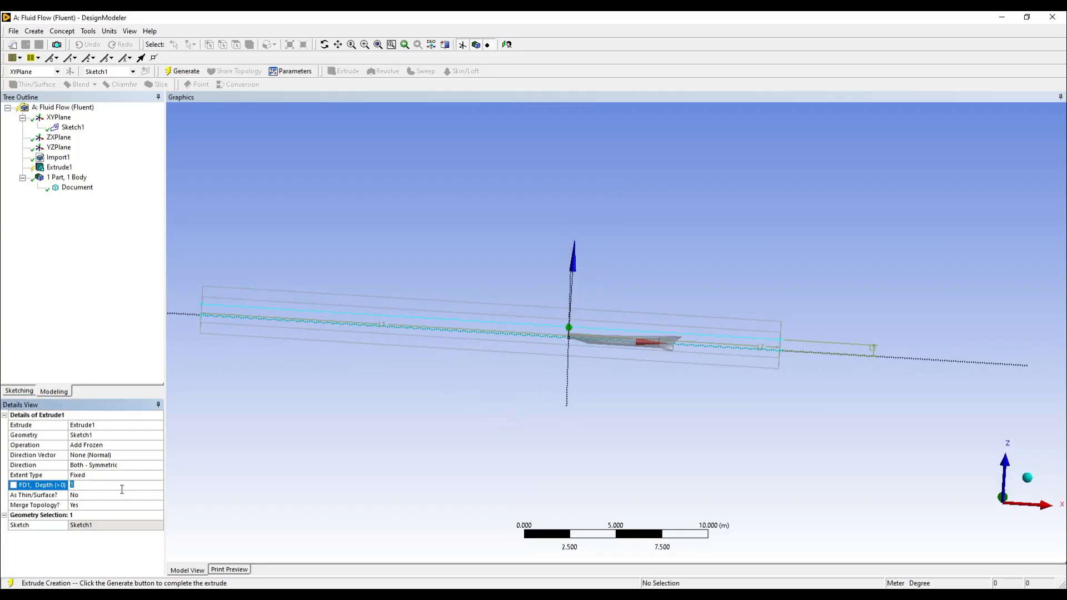
text(4)
key(Return)
mouse_move(642, 369)
middle_down()
mouse_move(636, 322)
mouse_move(706, 336)
mouse_move(733, 328)
mouse_move(692, 353)
mouse_move(686, 331)
mouse_move(648, 334)
mouse_move(669, 350)
mouse_move(667, 338)
middle_up()
click(174, 69)
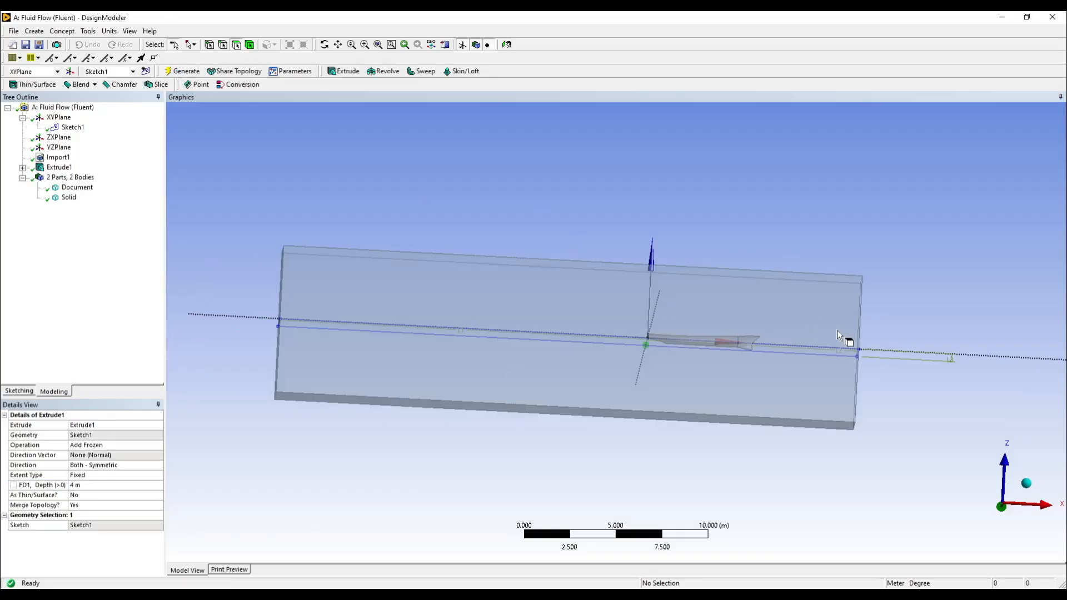
middle_drag(845, 338, 870, 349)
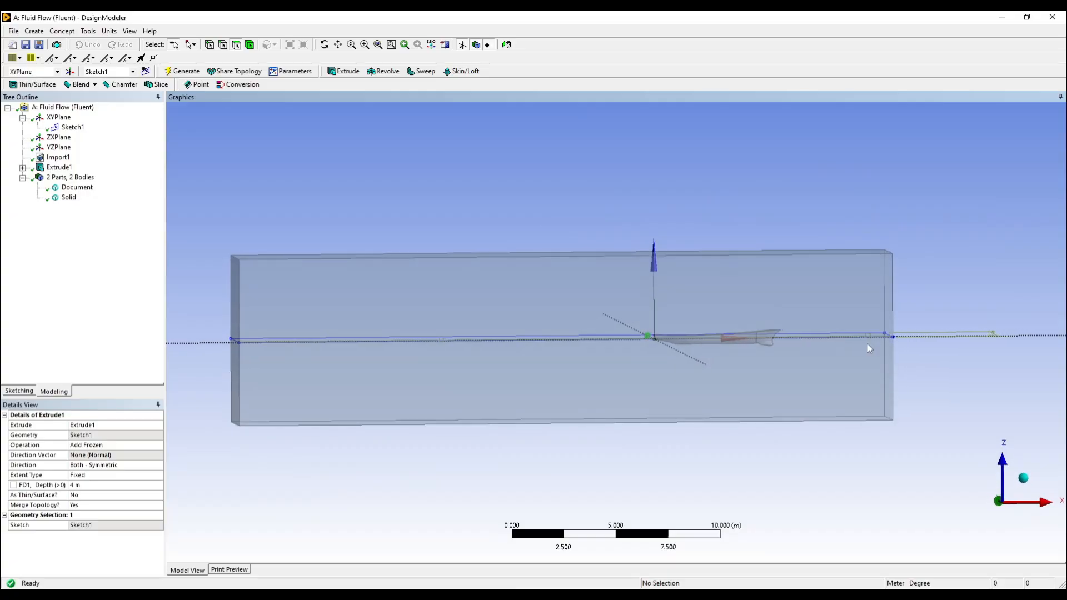
Sketch a rectangle about 36 m long and 2.5 m high on the ZXPlane, enclosing the hull and extending past both domain ends
click(59, 148)
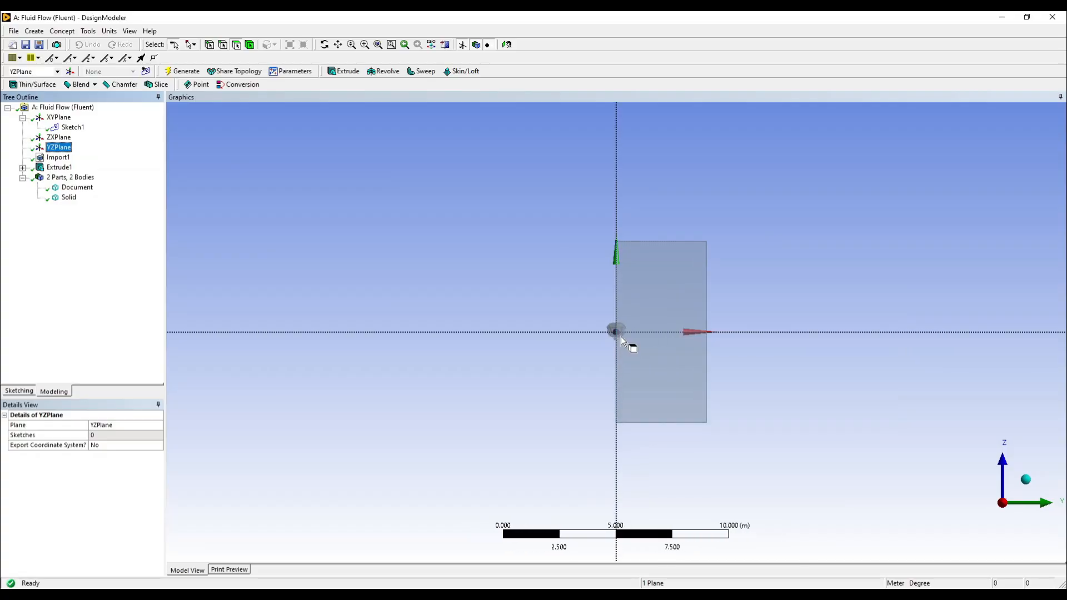
middle_drag(629, 345, 834, 336)
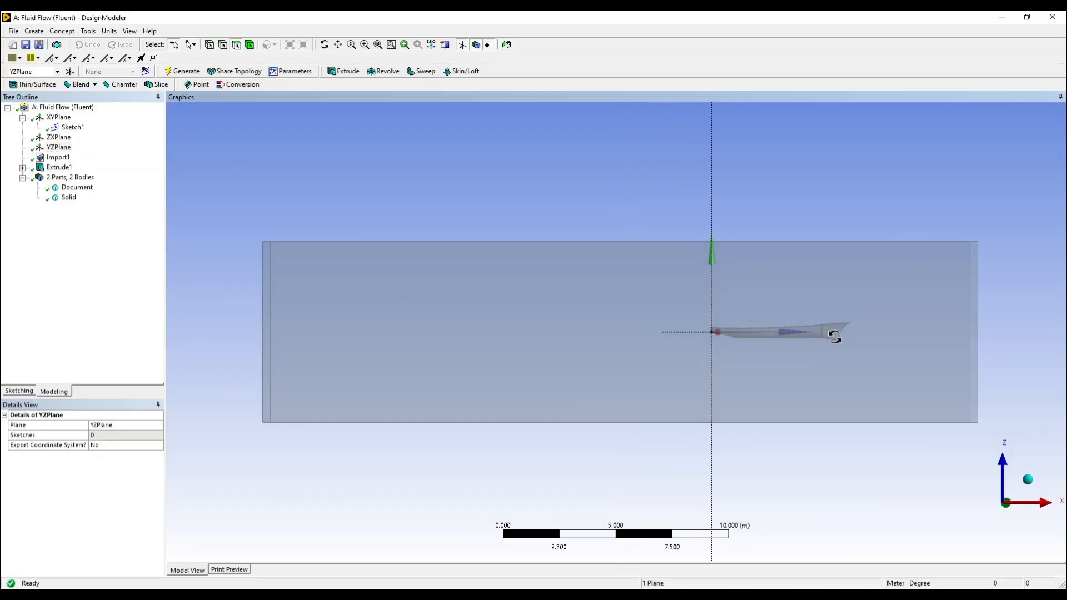
click(1043, 511)
click(1042, 510)
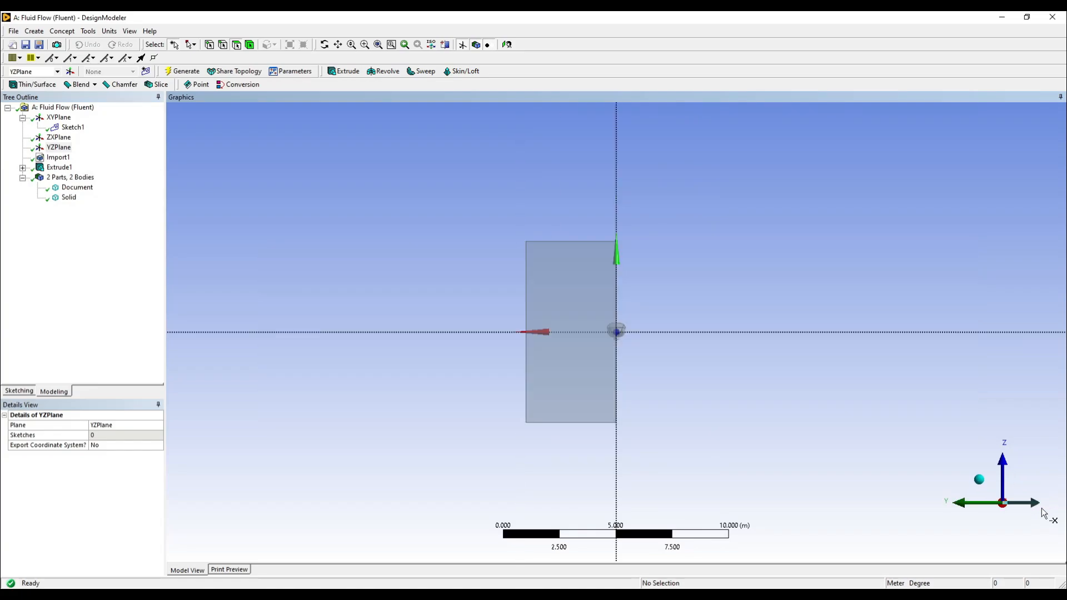
click(1042, 509)
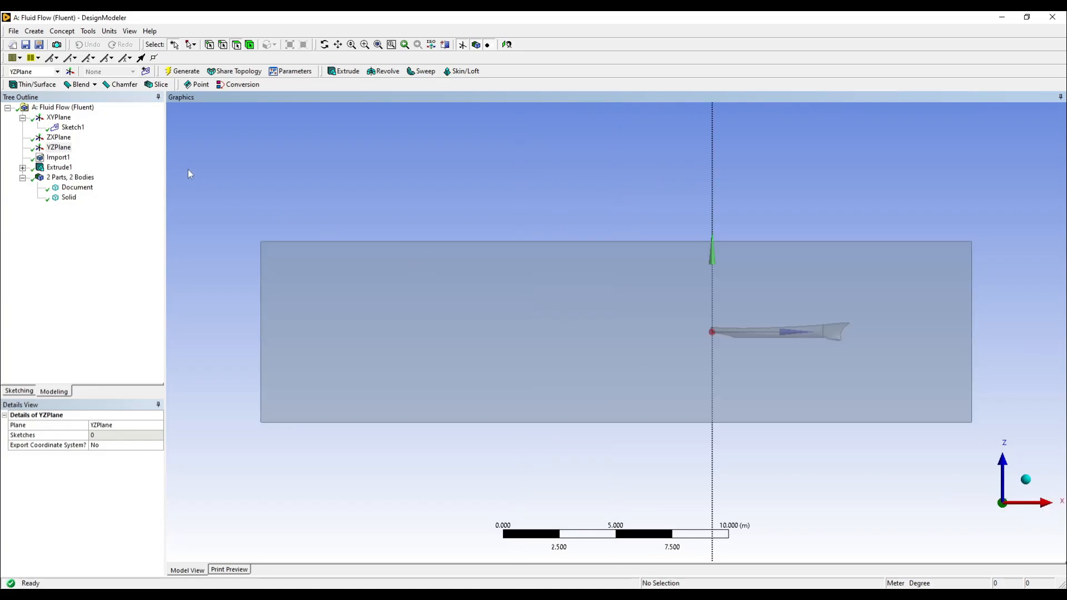
click(60, 148)
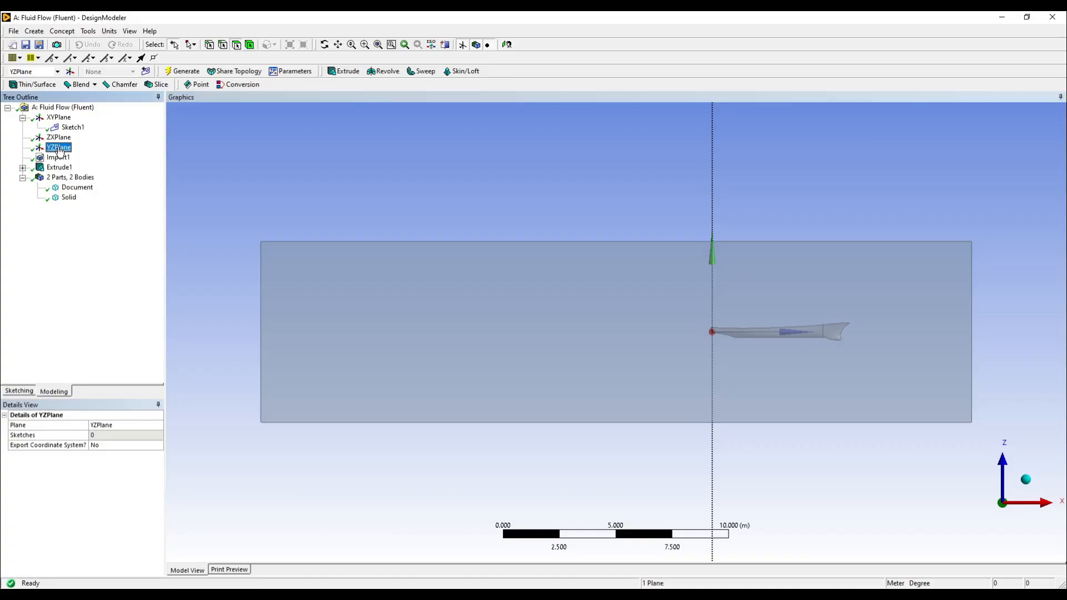
click(59, 137)
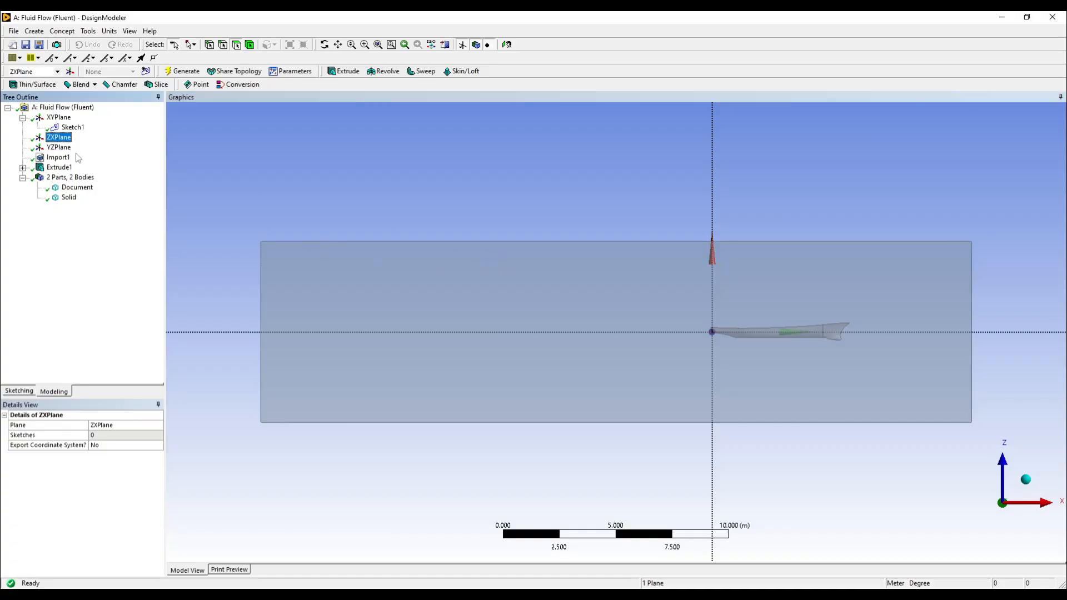
click(23, 391)
click(30, 172)
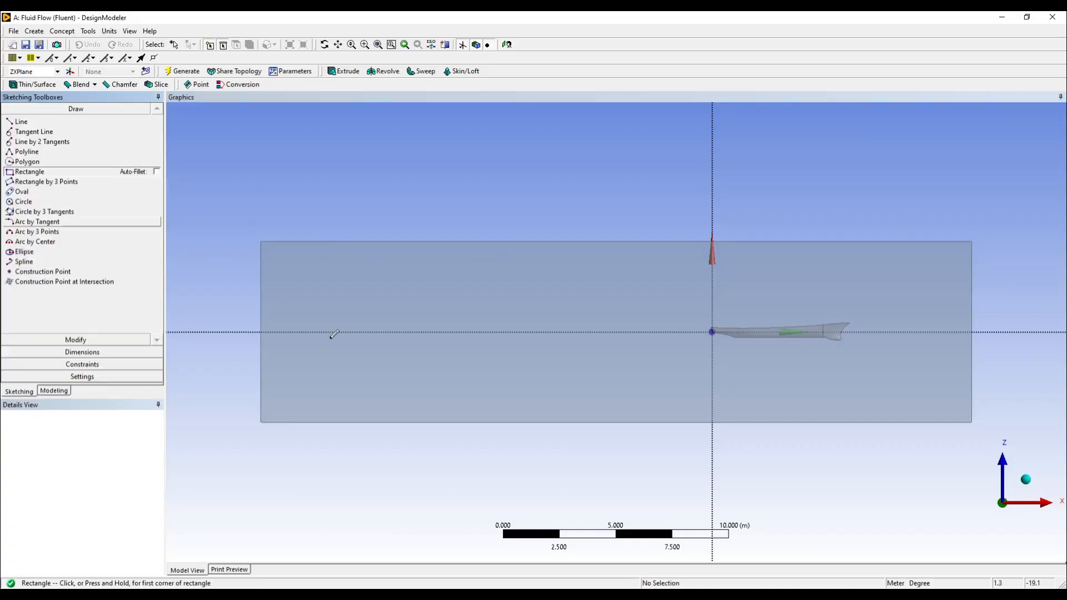
click(220, 300)
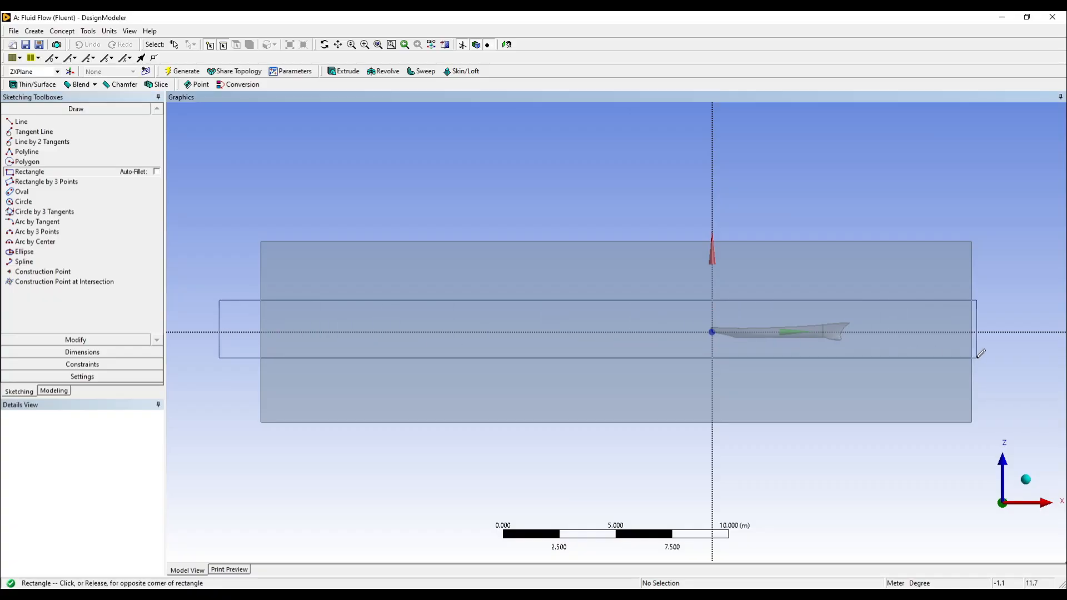
click(1032, 355)
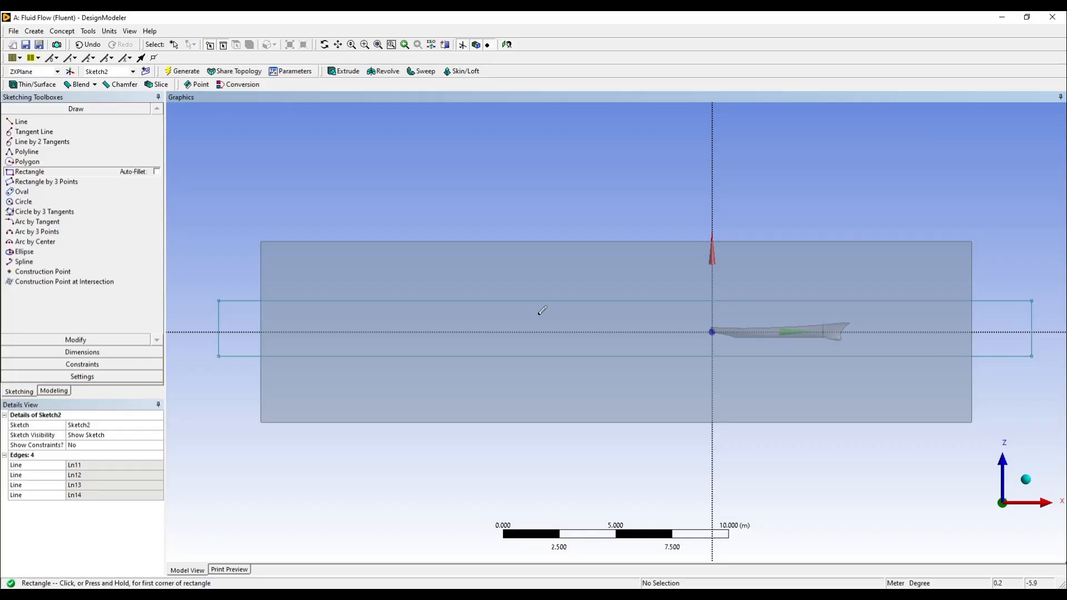
Dimension the distances of the rectangle's upper and lower edges from the horizontal sketch axis
click(69, 355)
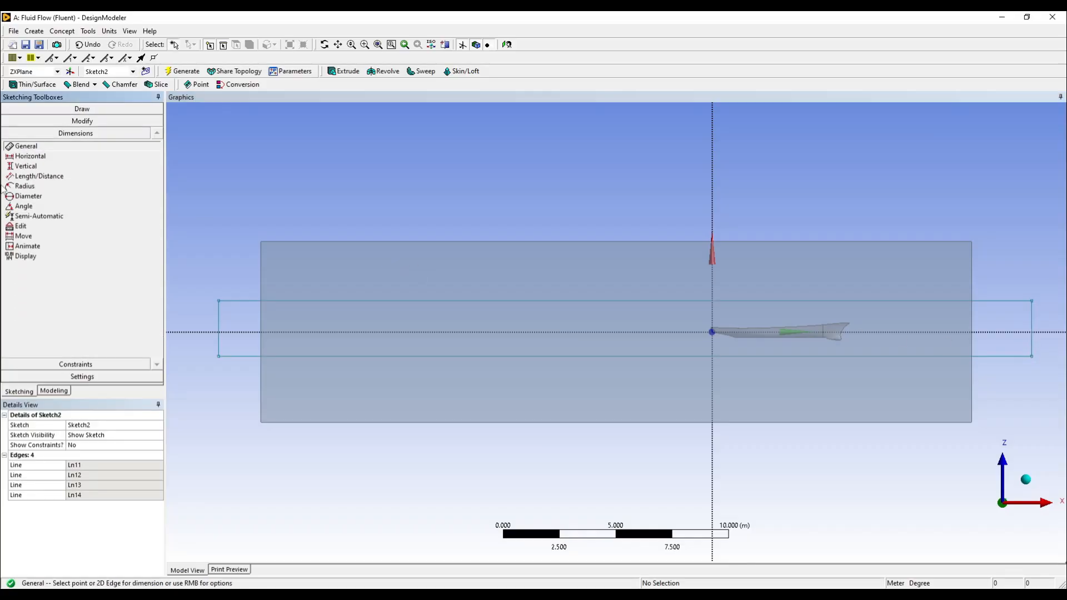
click(32, 177)
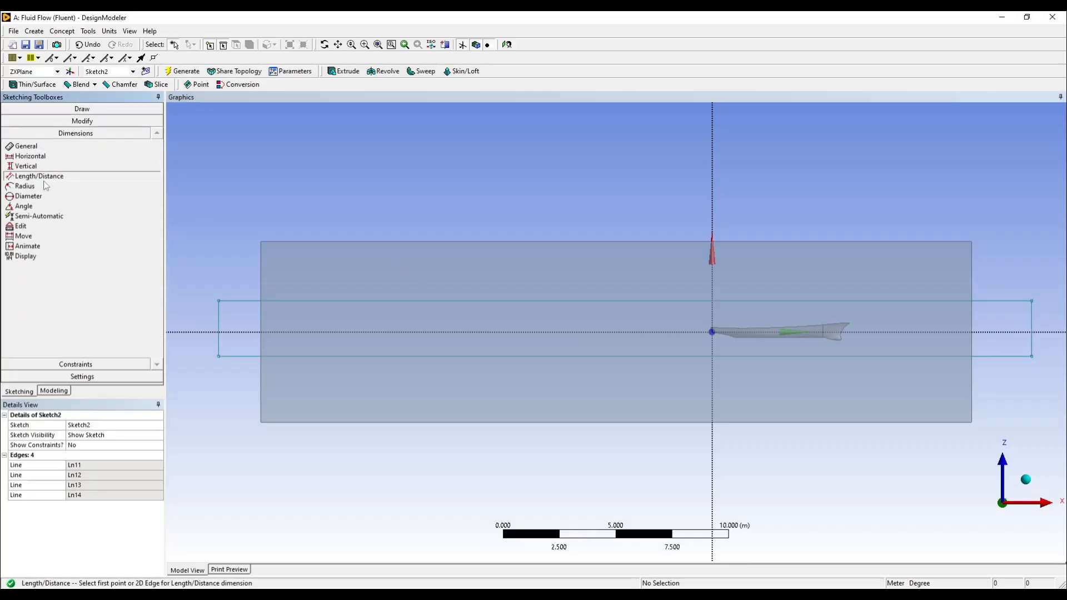
click(516, 333)
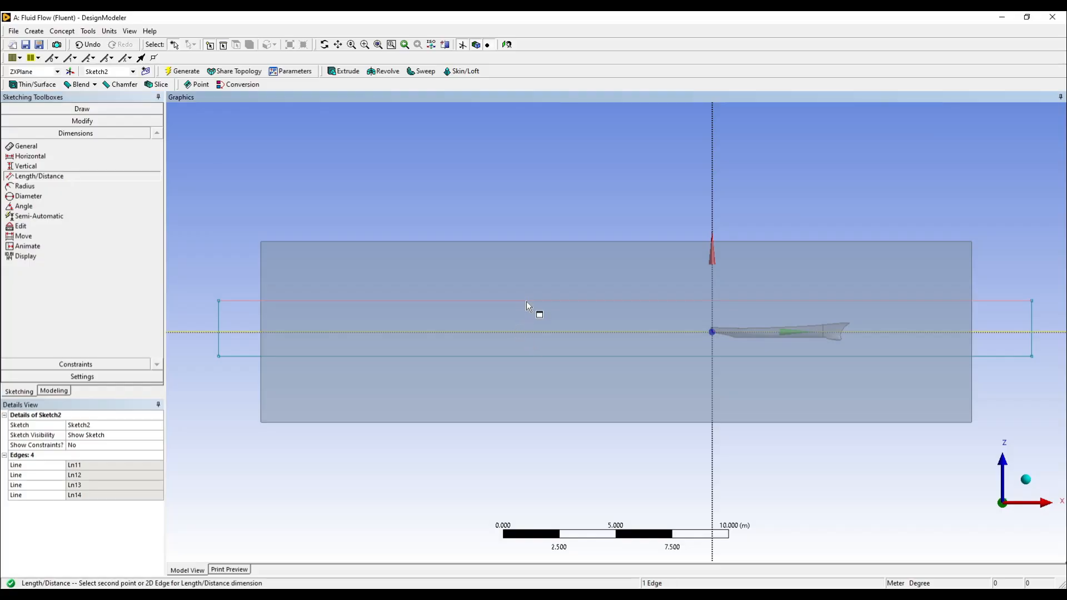
click(525, 302)
click(524, 309)
click(548, 335)
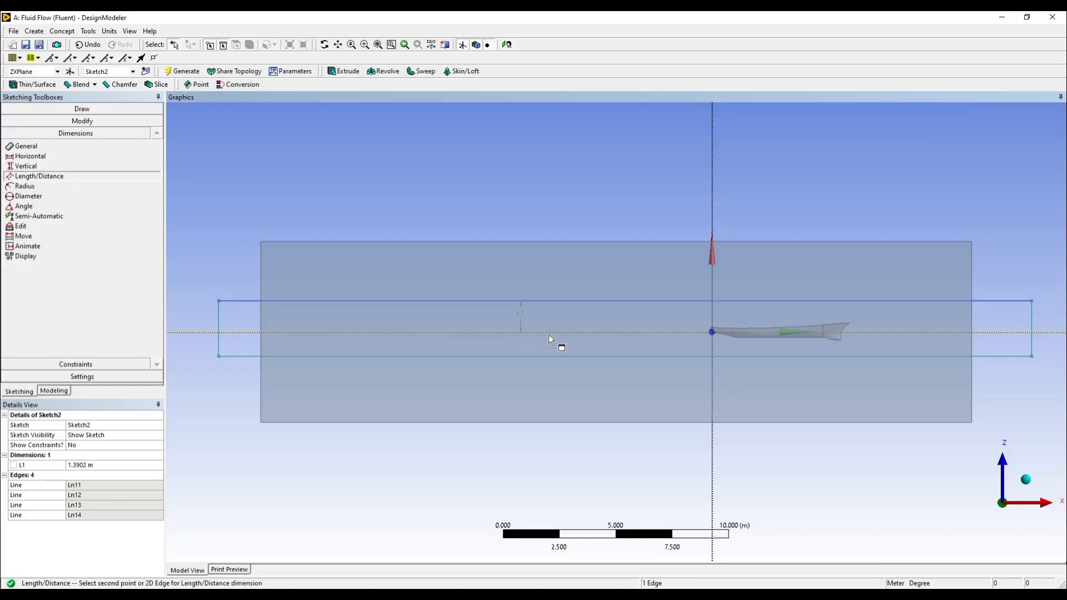
click(545, 356)
click(549, 344)
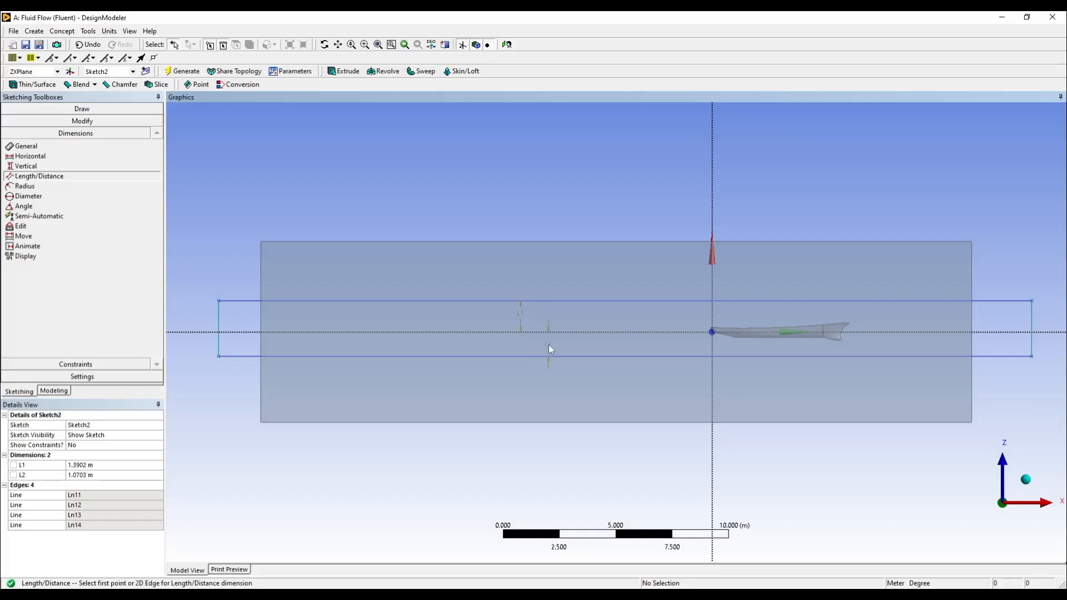
Dimension the distances of the rectangle's aft and forward edges from the vertical sketch axis
click(712, 325)
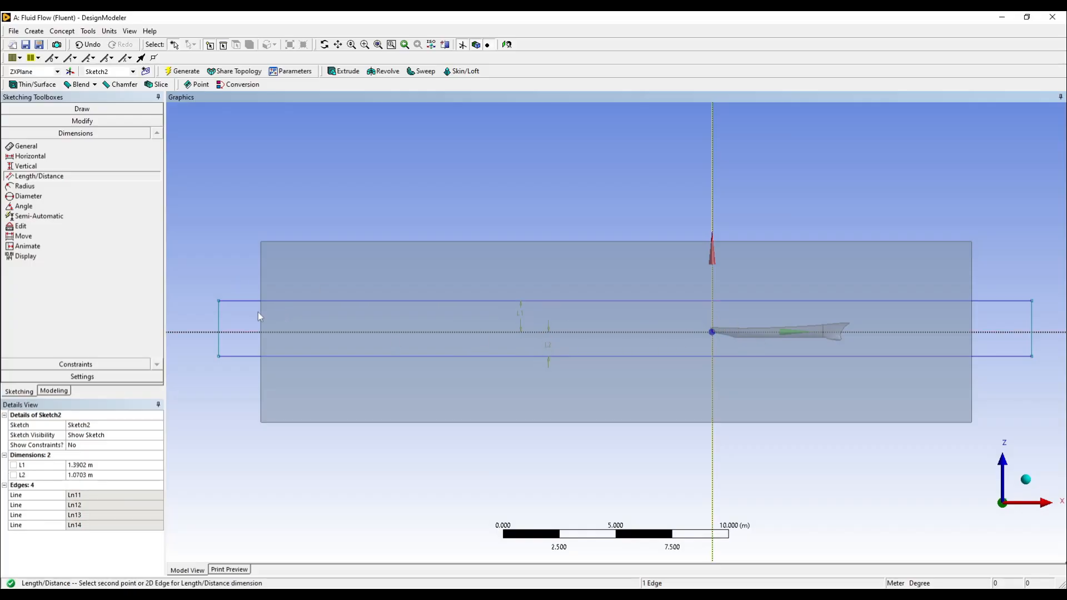
click(220, 322)
click(423, 317)
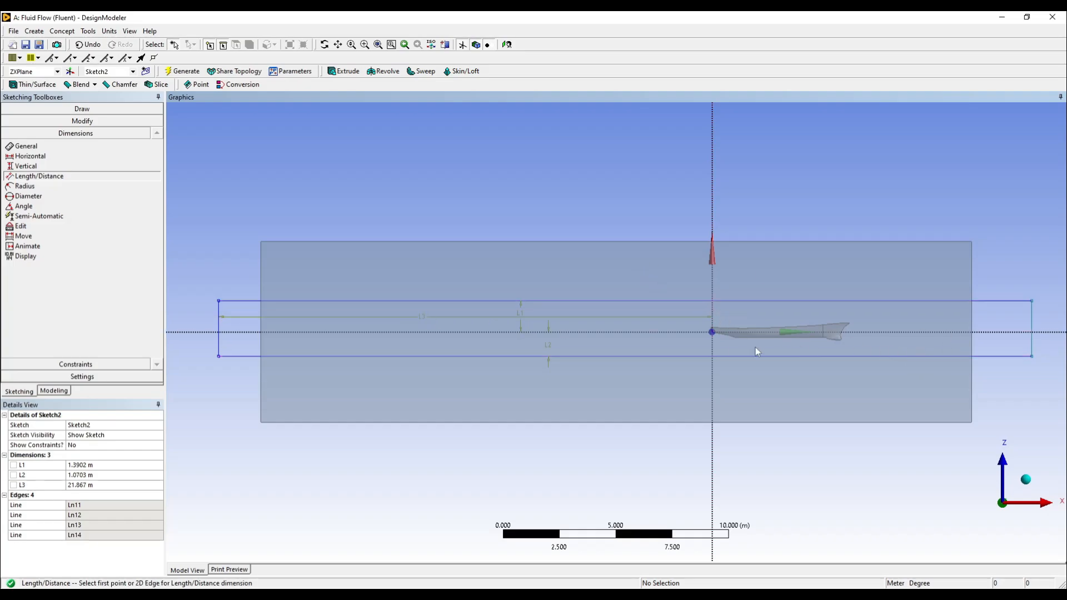
click(713, 354)
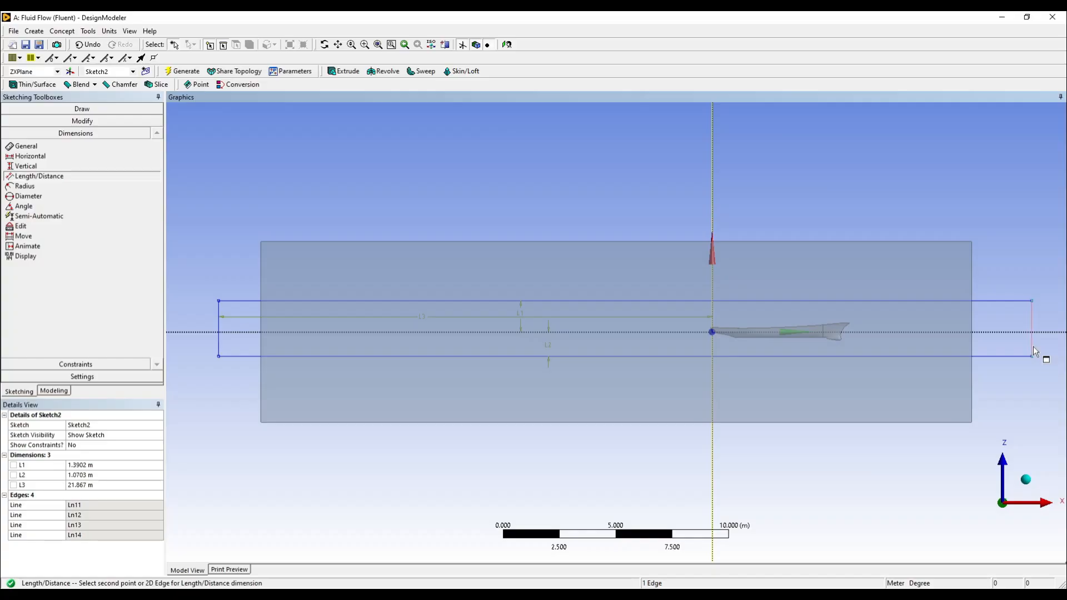
click(1032, 349)
click(937, 345)
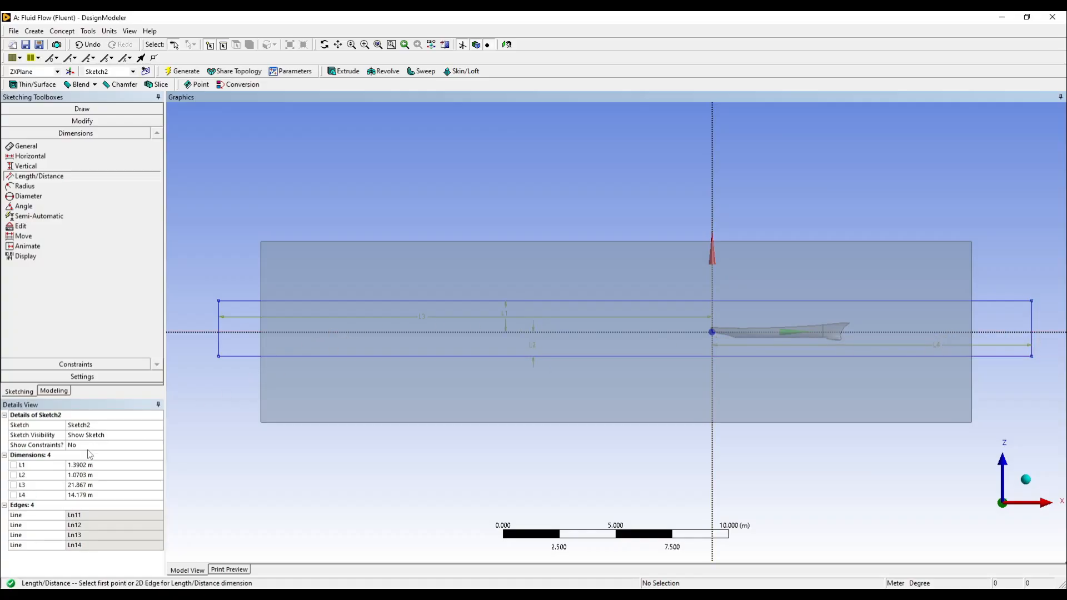
Set the rectangle's upper and lower edge distances from the horizontal axis to 0.5 m each
click(78, 465)
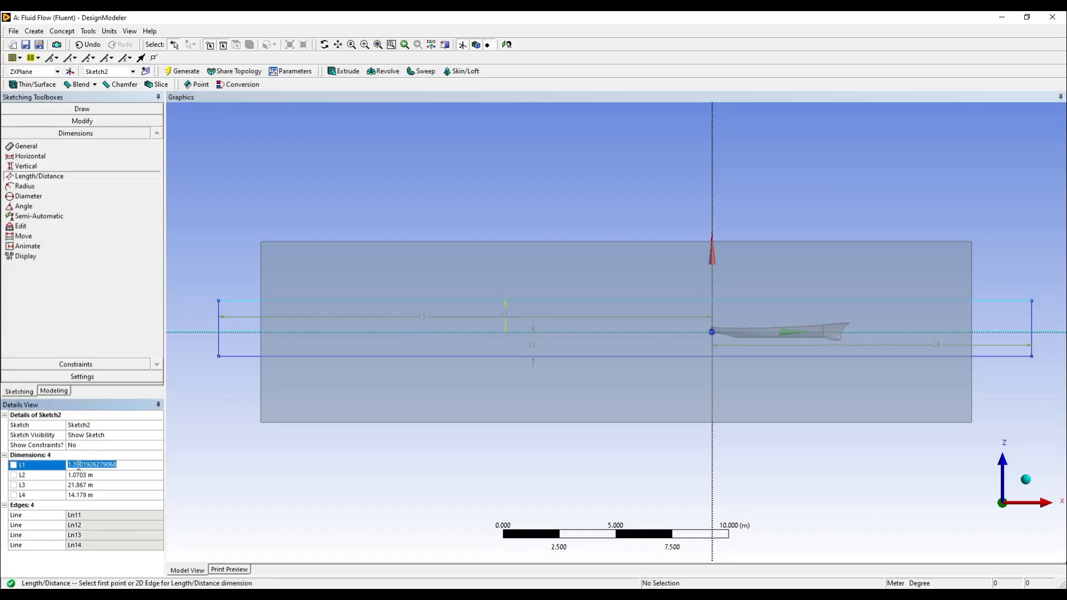
text(0.5)
key(Return)
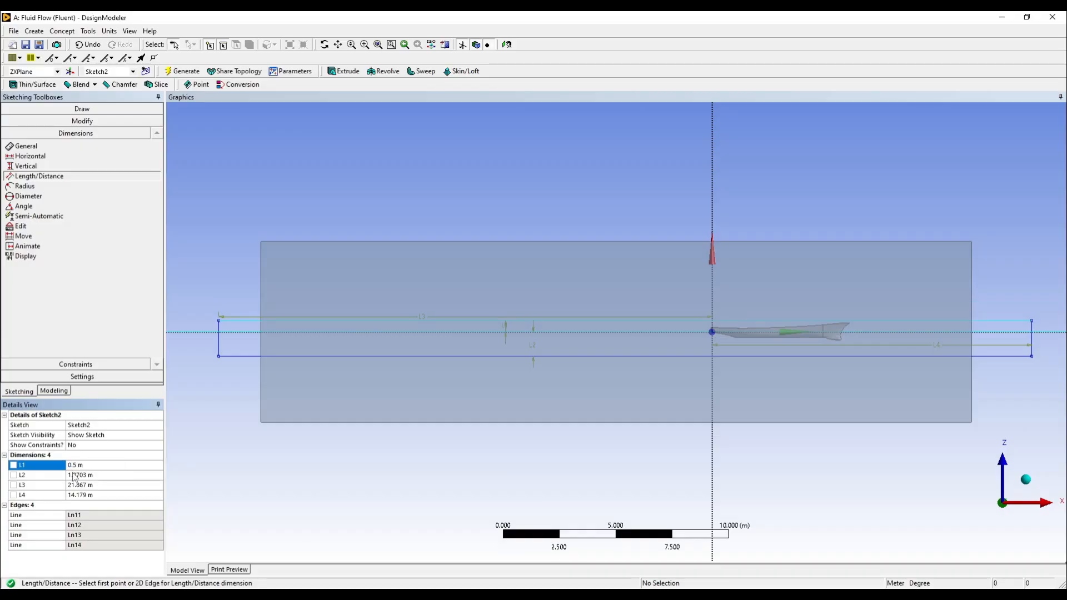
text(0)
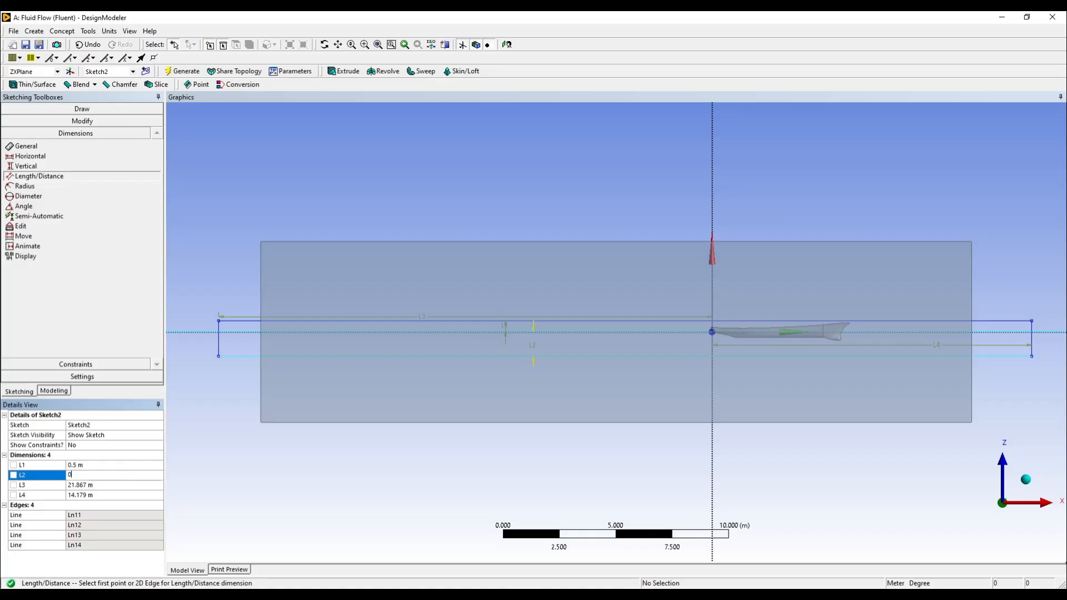
text(.5)
key(Return)
Set the rectangle's extent to 21 m aft and 12.5 m forward of the vertical axis, and generate
click(77, 485)
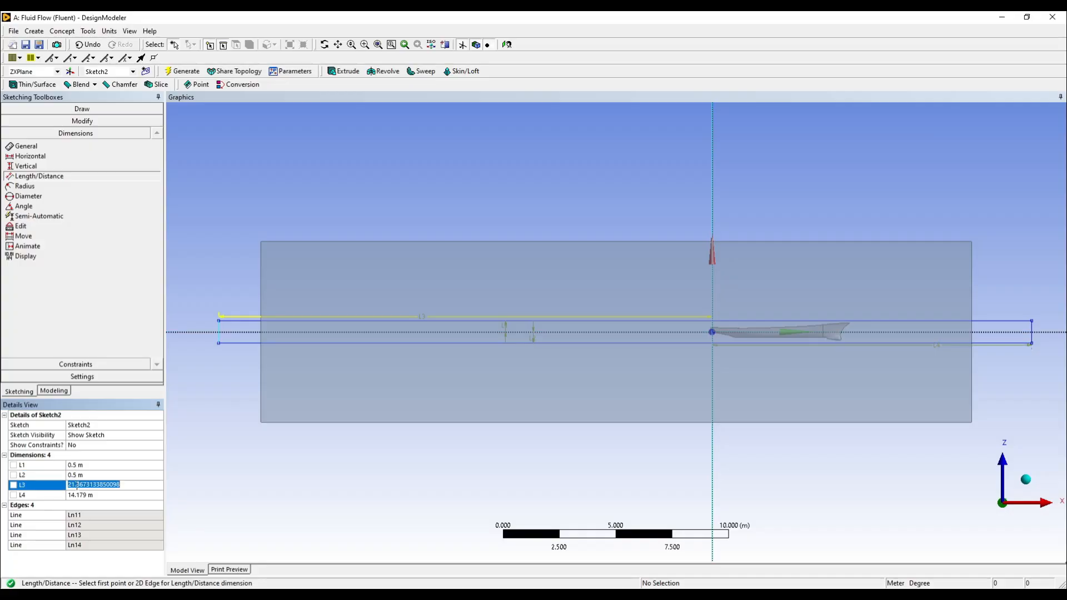
text(21)
key(Return)
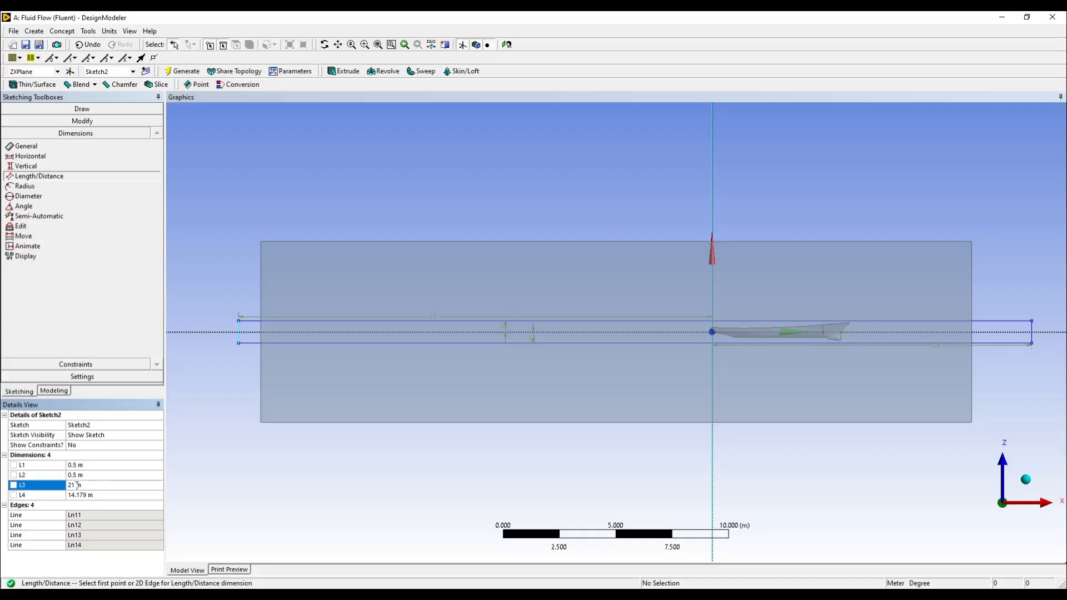
click(82, 495)
text(14)
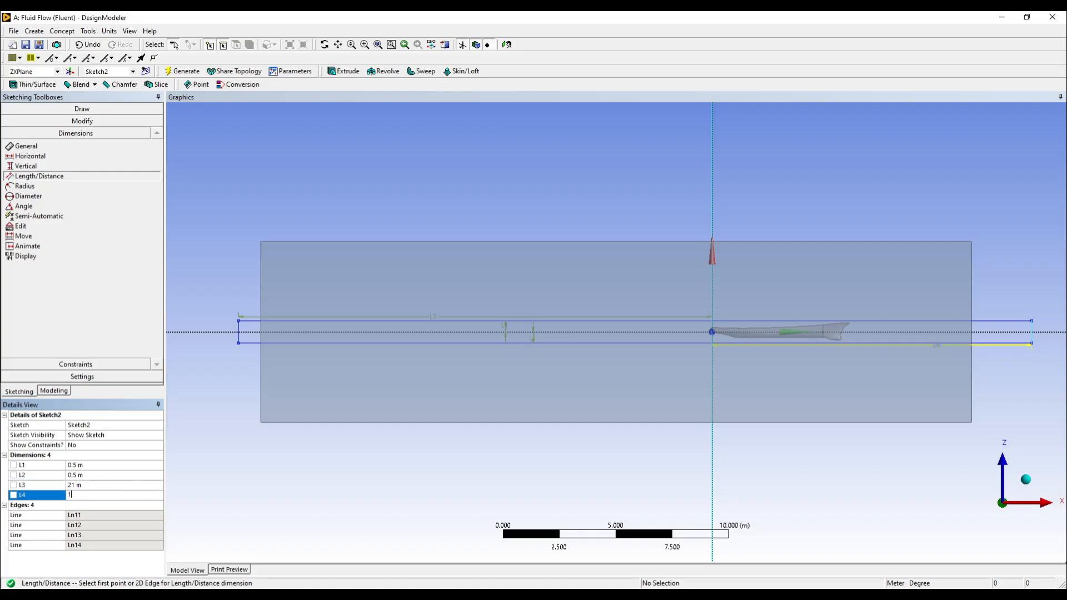
key(Return)
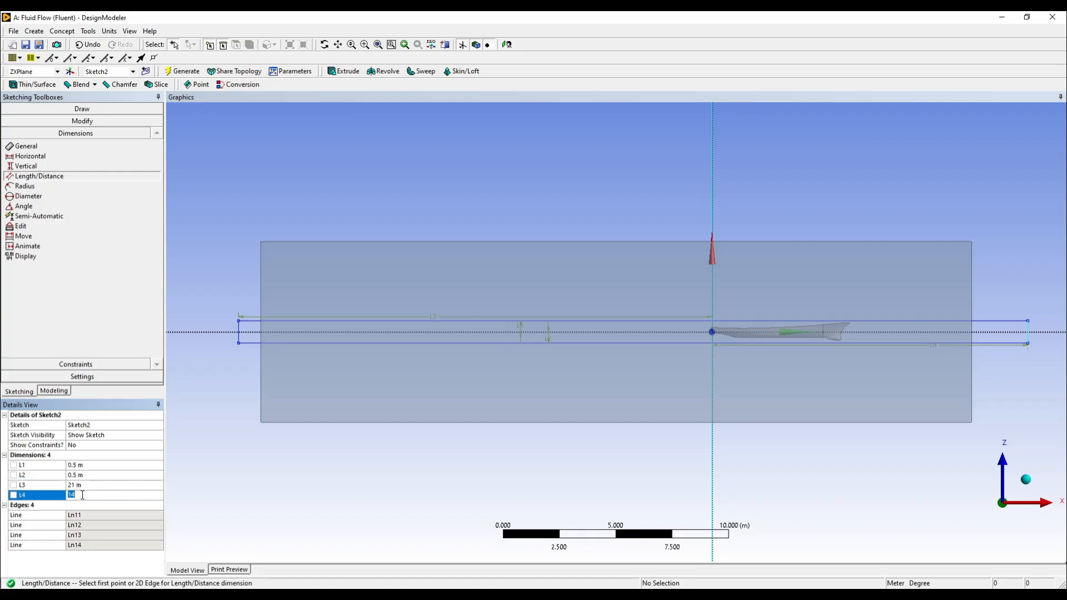
text(12)
key(Return)
text(13)
key(Return)
text(12.5)
key(Return)
click(192, 72)
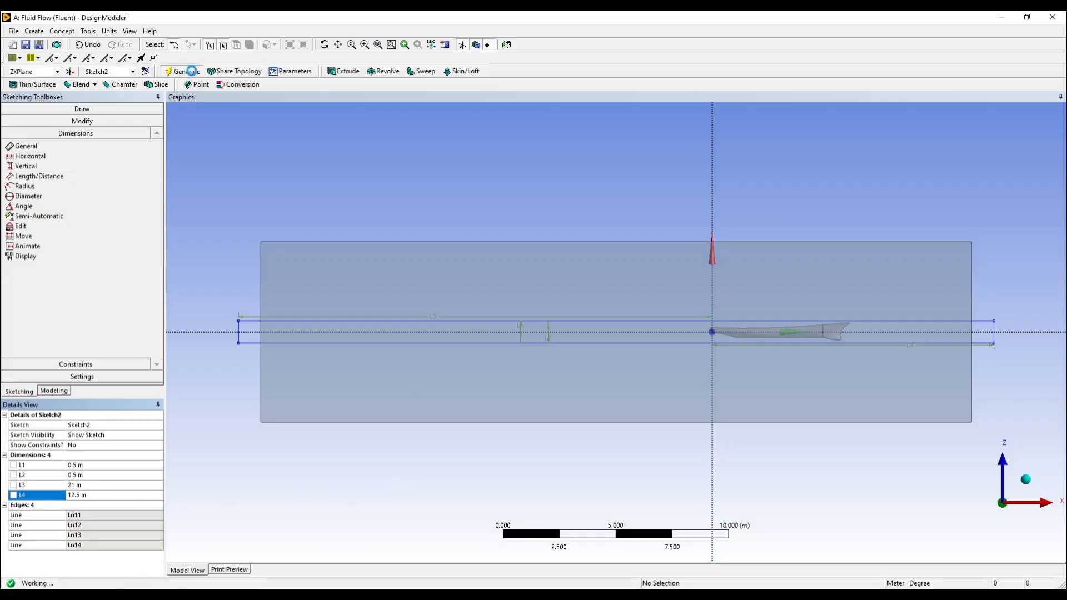
Start an Extrude feature from the ZXPlane rectangle sketch with its operation set to Add Frozen
click(344, 71)
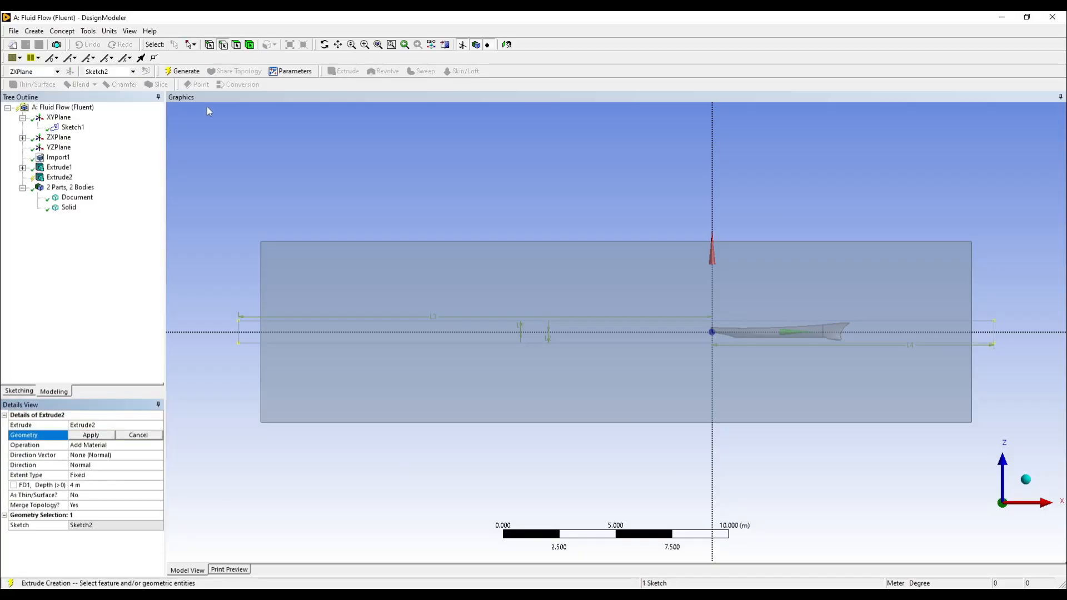
click(22, 138)
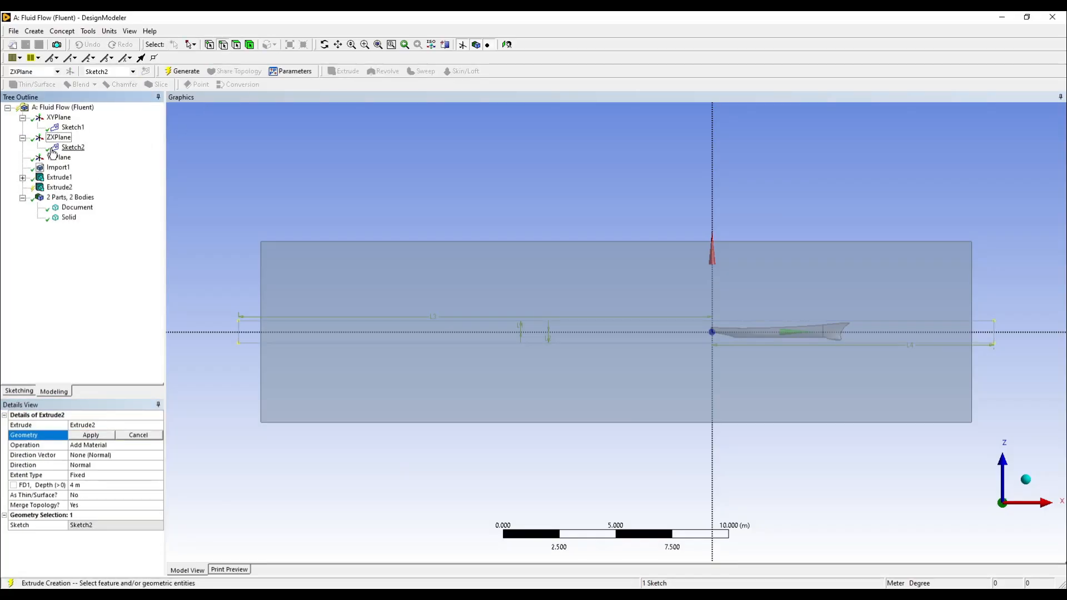
click(73, 148)
click(92, 435)
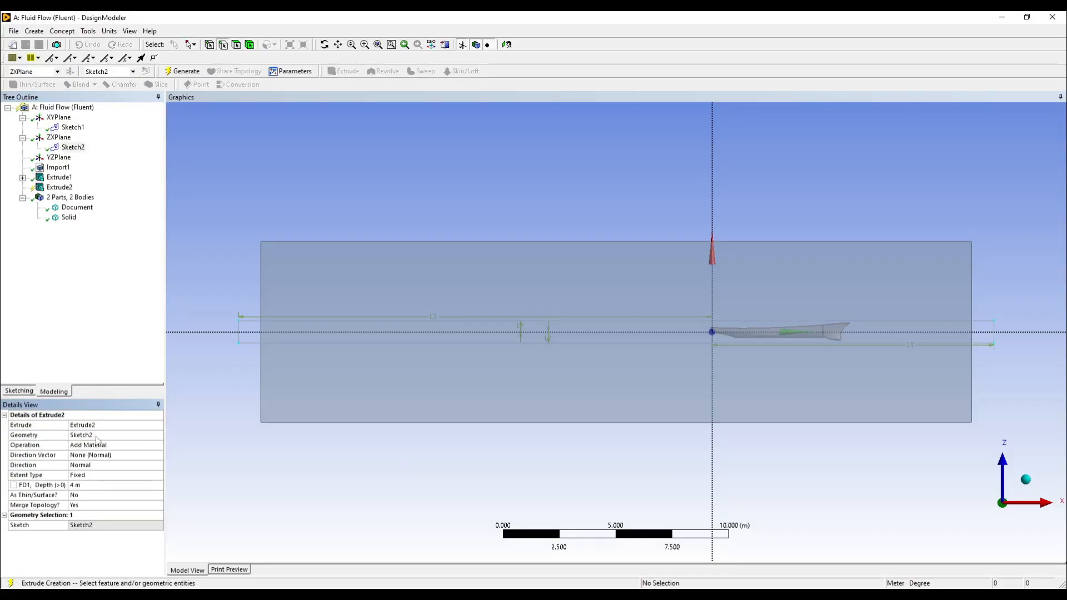
click(102, 446)
click(159, 446)
click(89, 454)
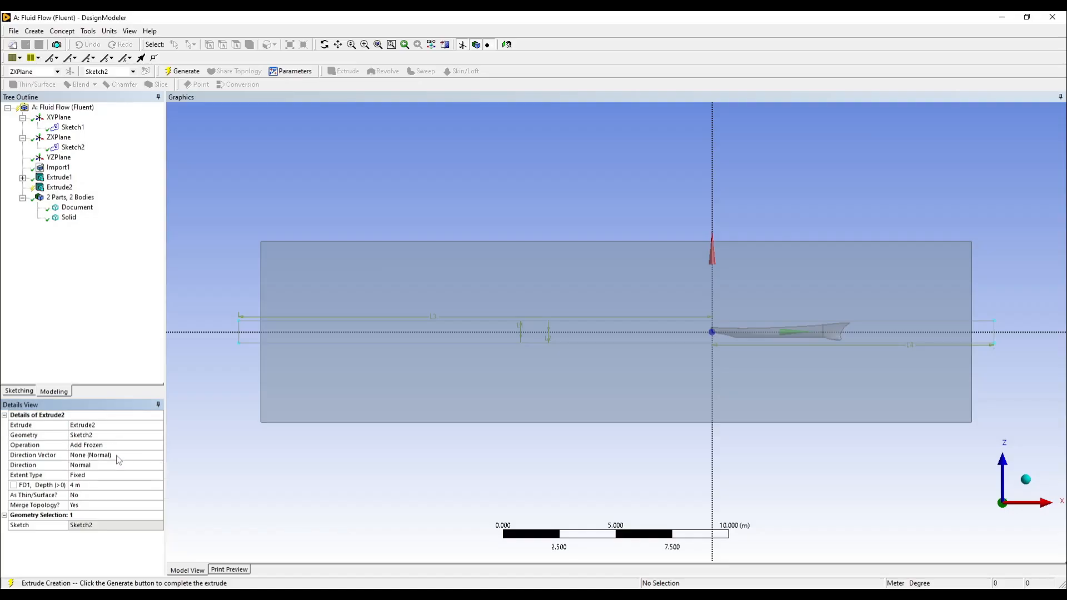
middle_drag(307, 454, 514, 452)
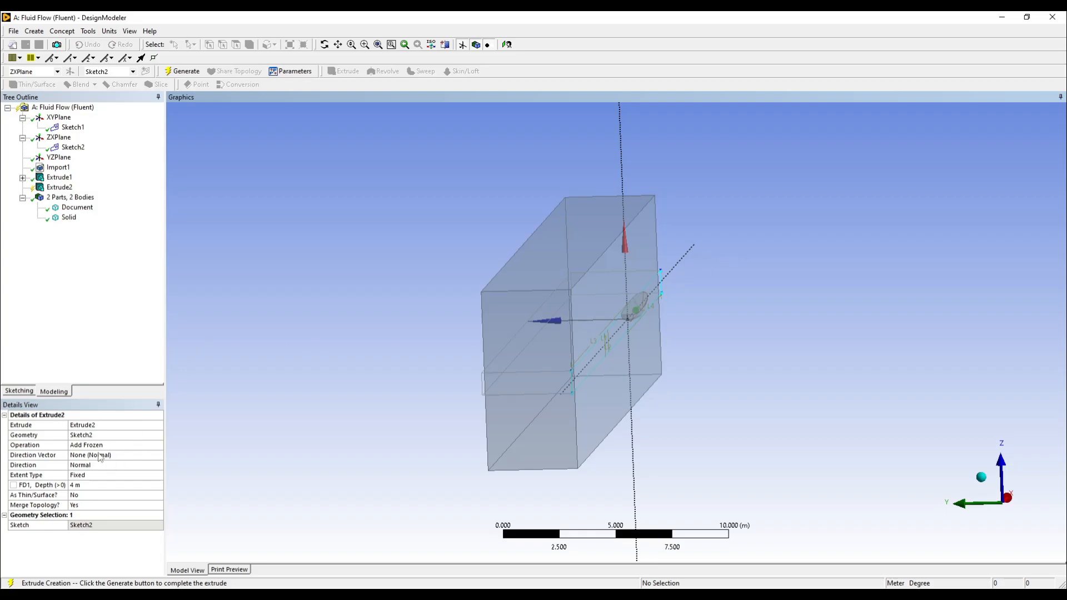
click(93, 448)
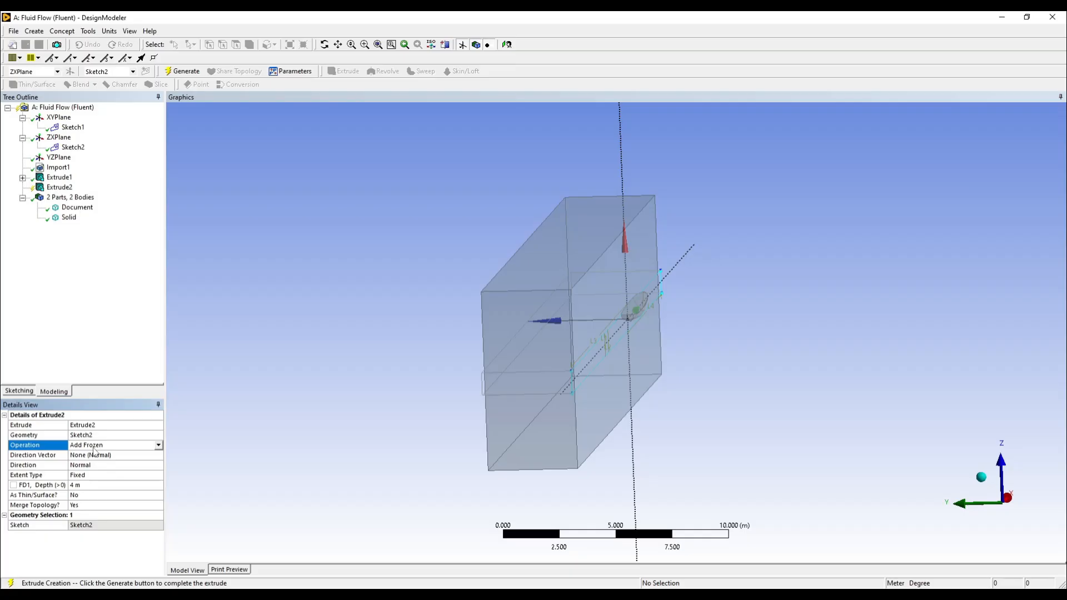
Set the extrusion depth to 5 m and generate the thin box around the hull's waterline
click(81, 486)
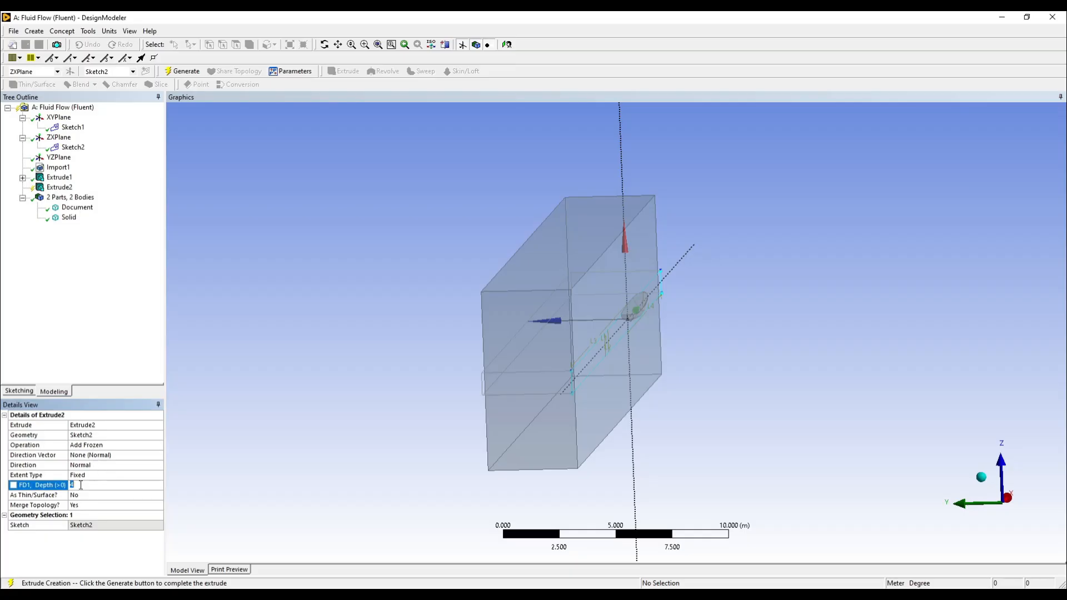
text(5)
key(Return)
click(183, 71)
middle_drag(778, 474, 525, 444)
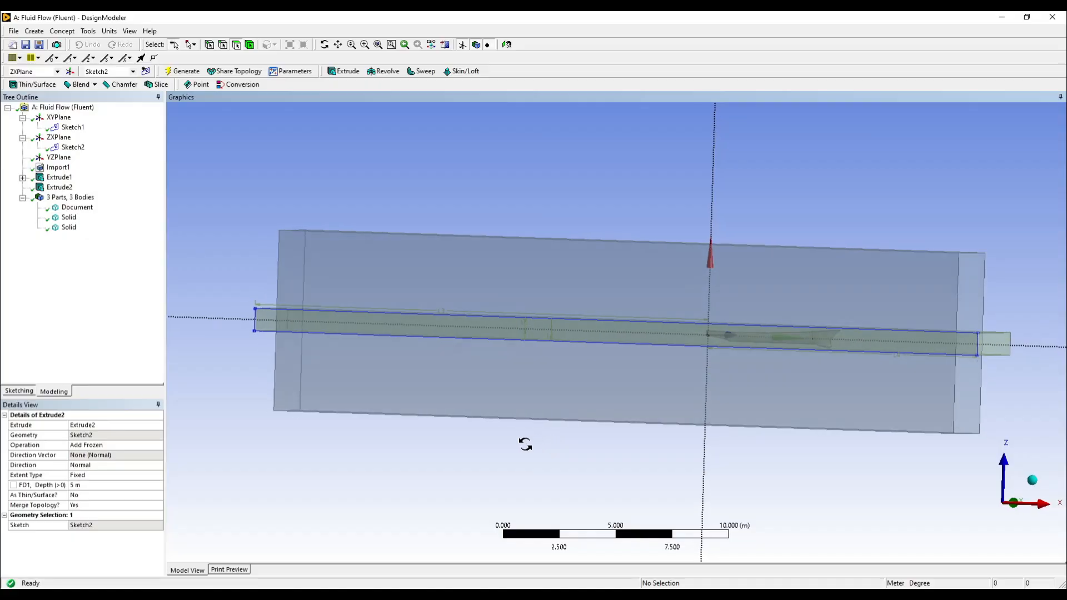
scroll(990, 317, up, 1)
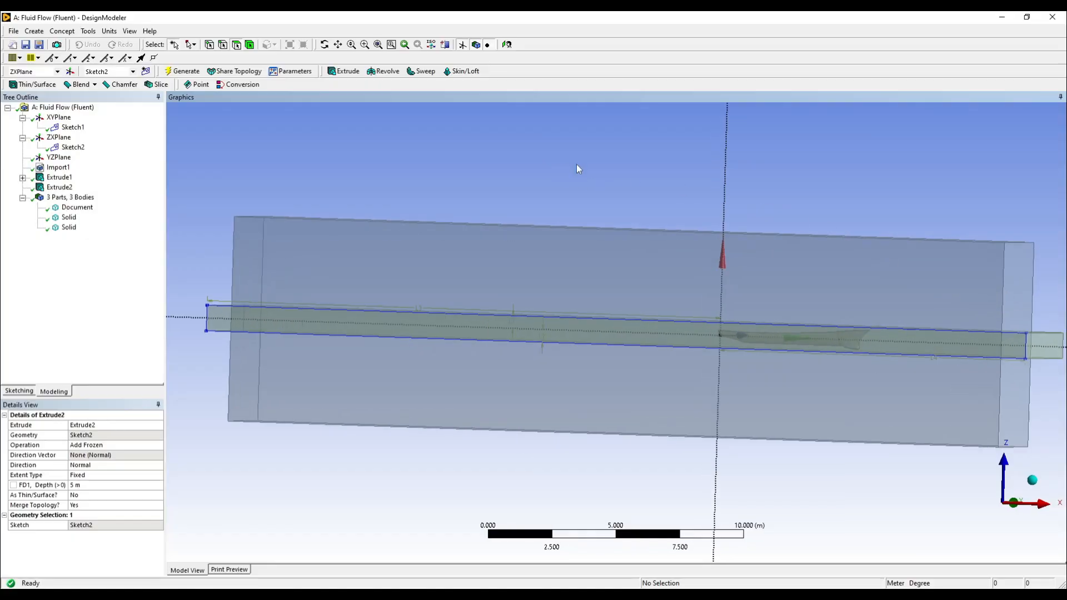
Start a Boolean feature and set its operation to Subtract
middle_drag(658, 177, 620, 185)
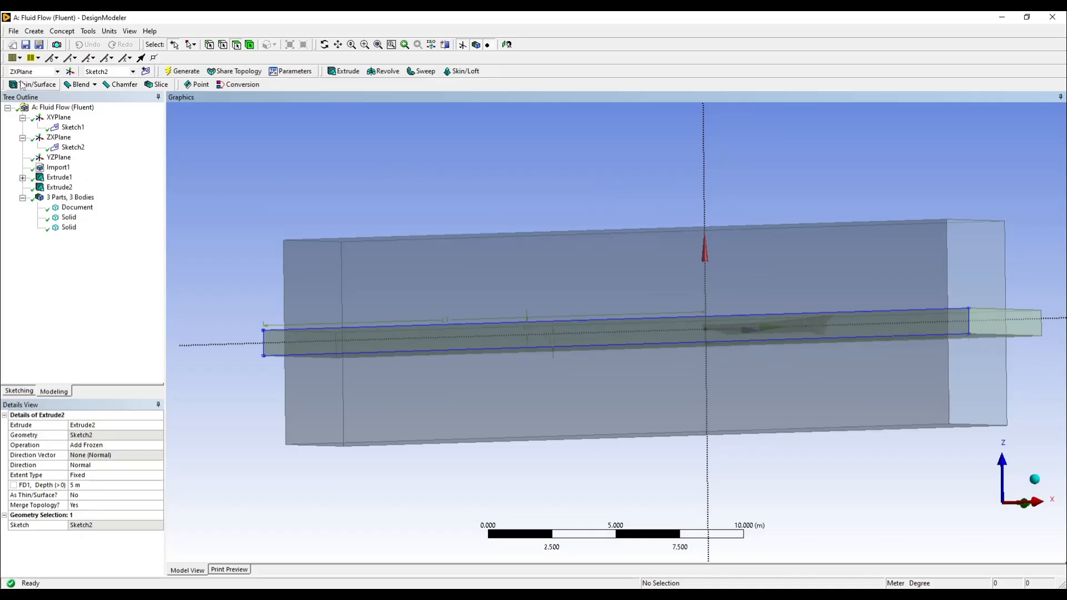
click(34, 31)
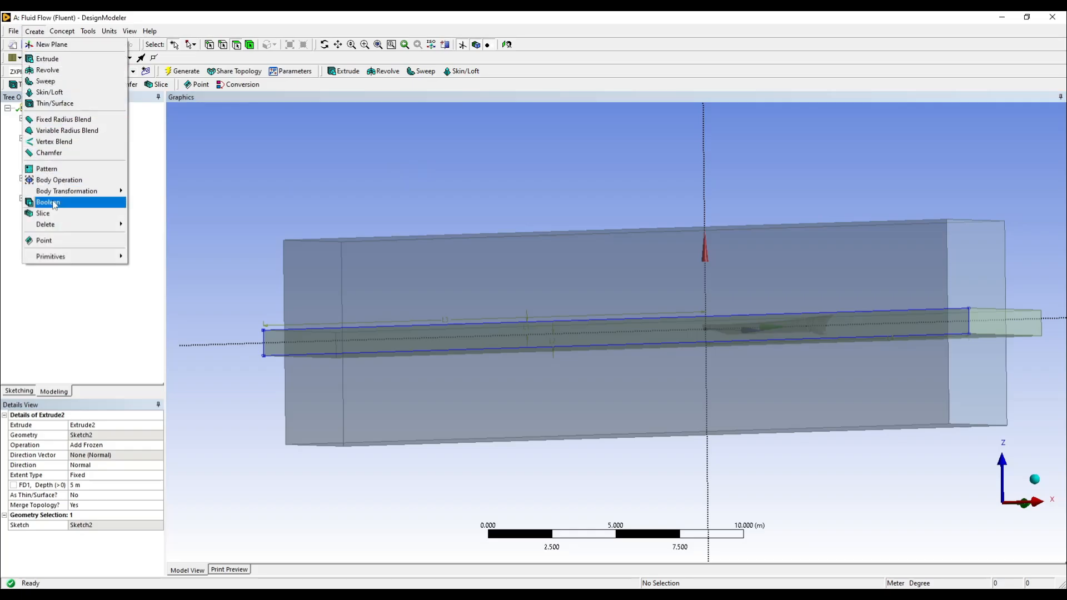
click(48, 202)
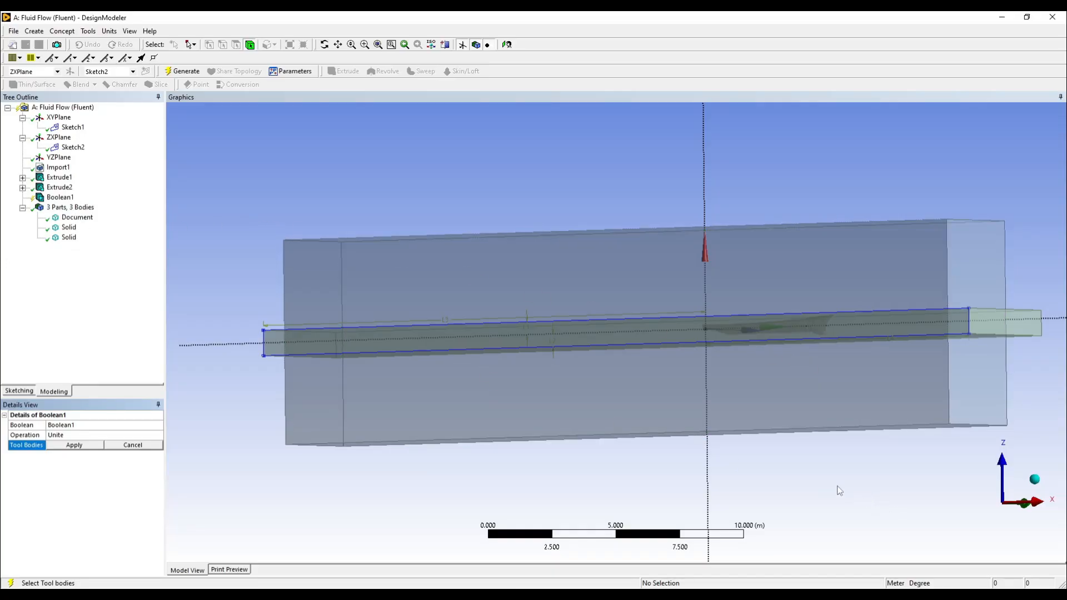
scroll(833, 461, down, 1)
middle_drag(845, 448, 823, 465)
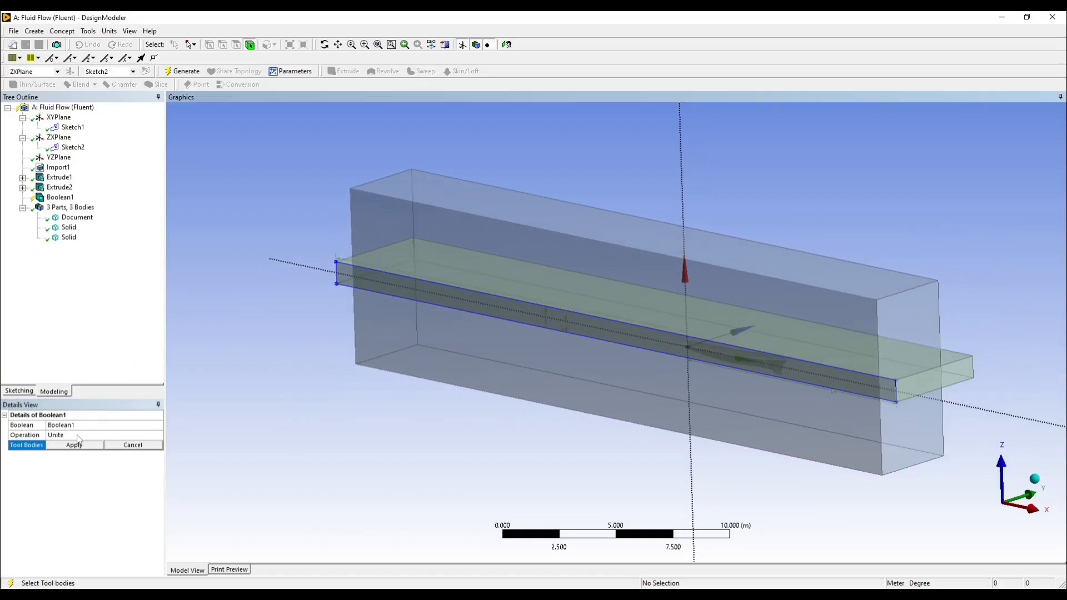
click(100, 435)
click(158, 436)
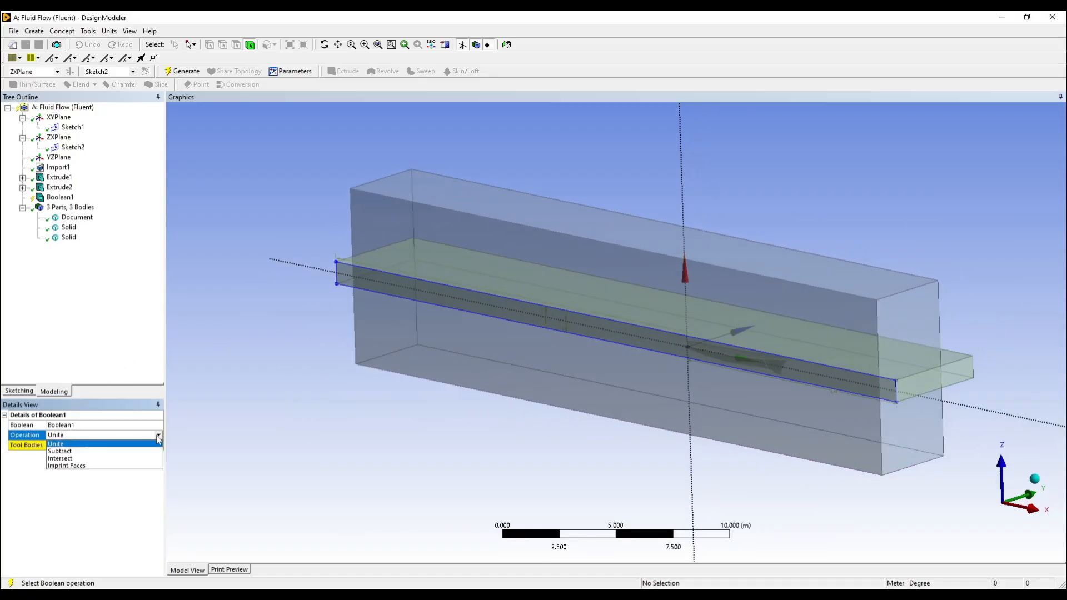
click(68, 452)
click(89, 450)
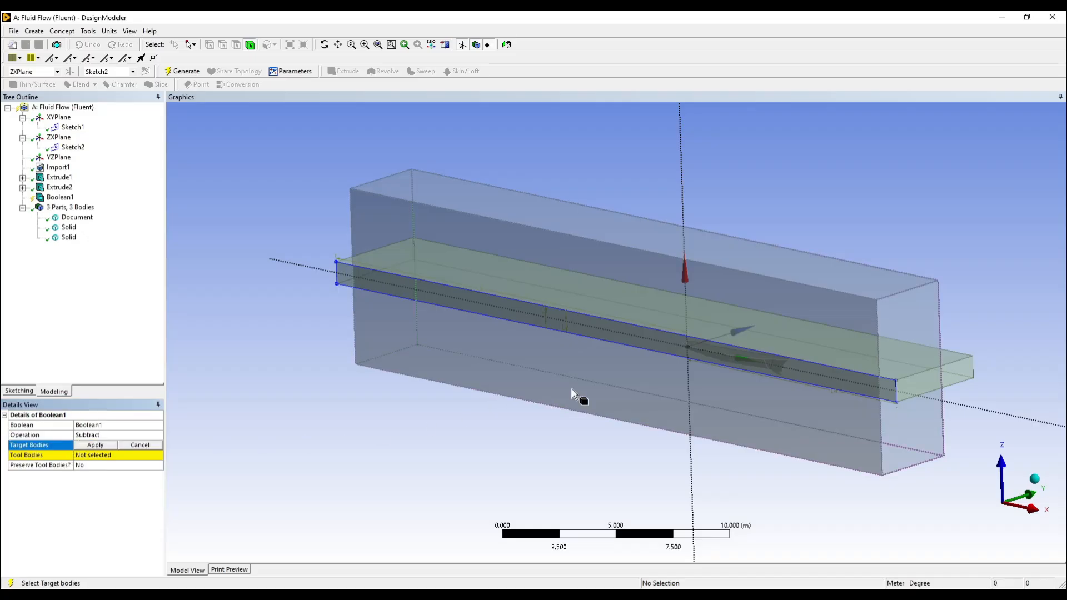
Assign the large domain block and the thin waterline box as the Boolean's two target bodies
middle_drag(771, 360, 752, 345)
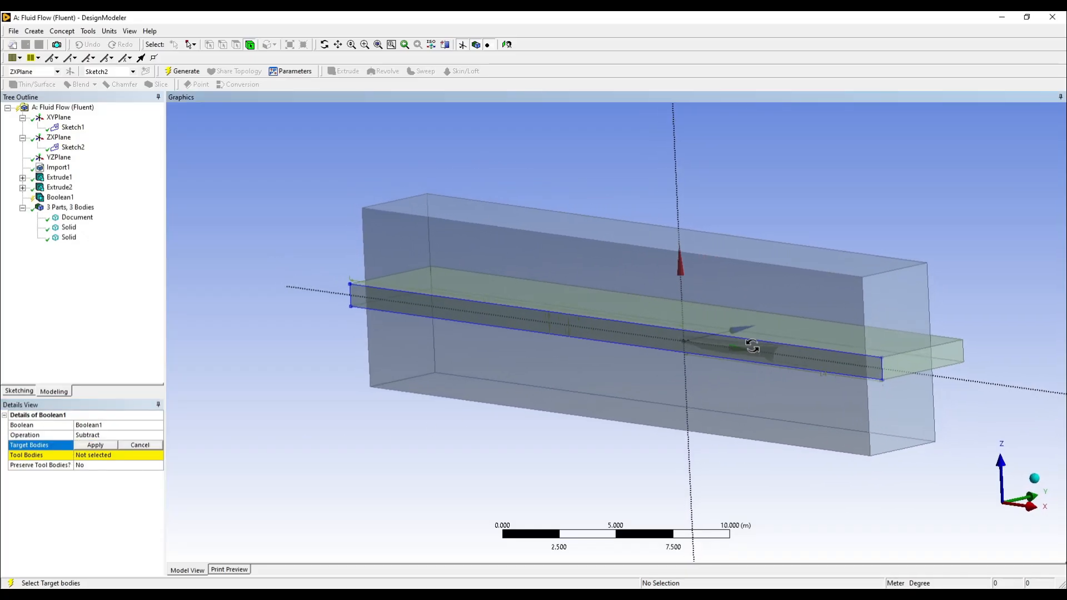
click(858, 326)
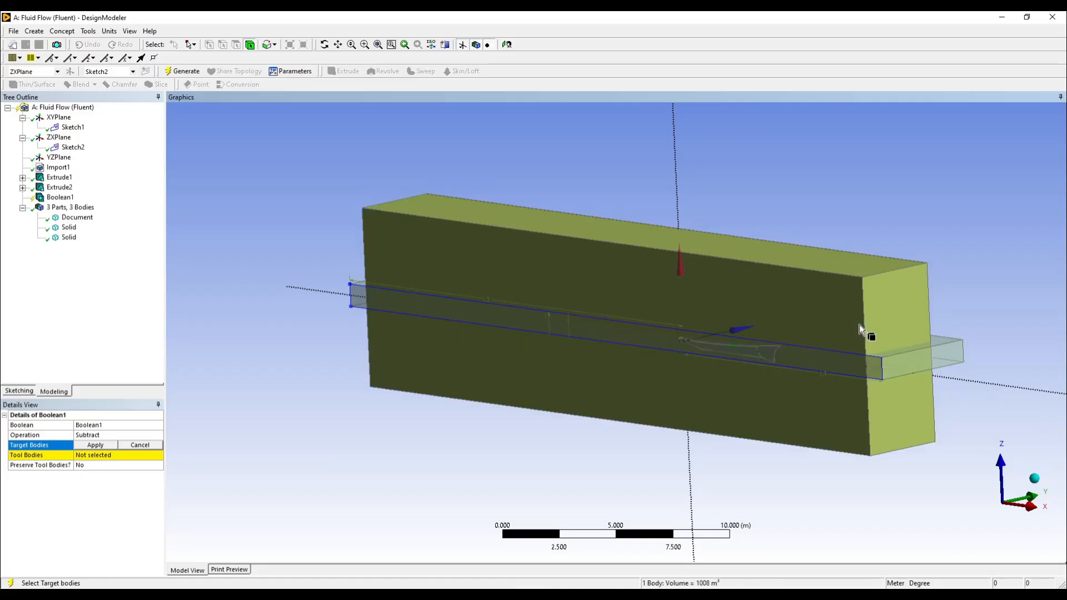
ctrl+click(894, 361)
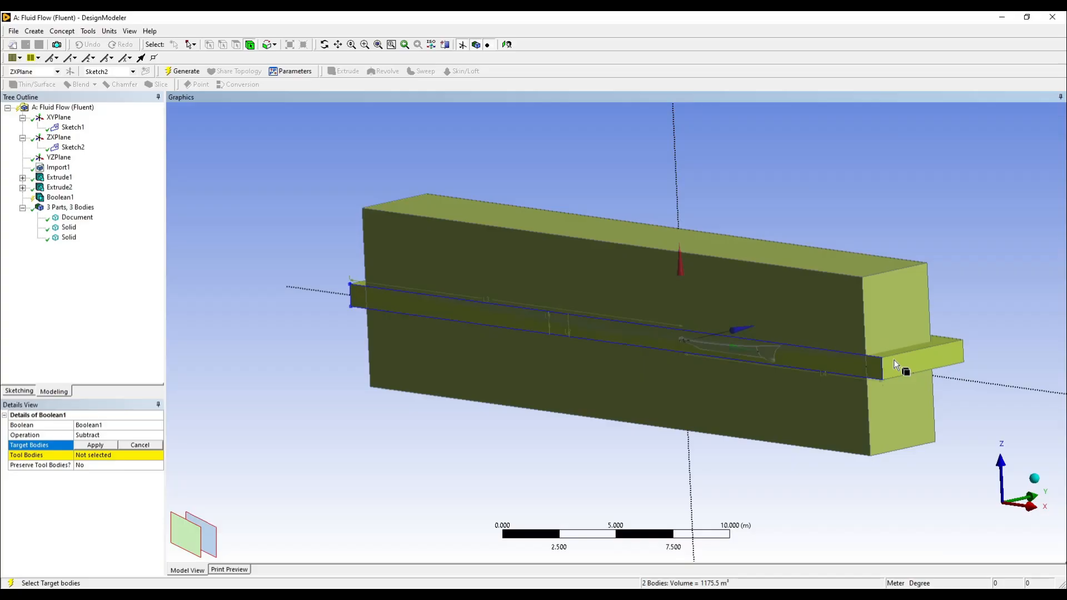
click(96, 445)
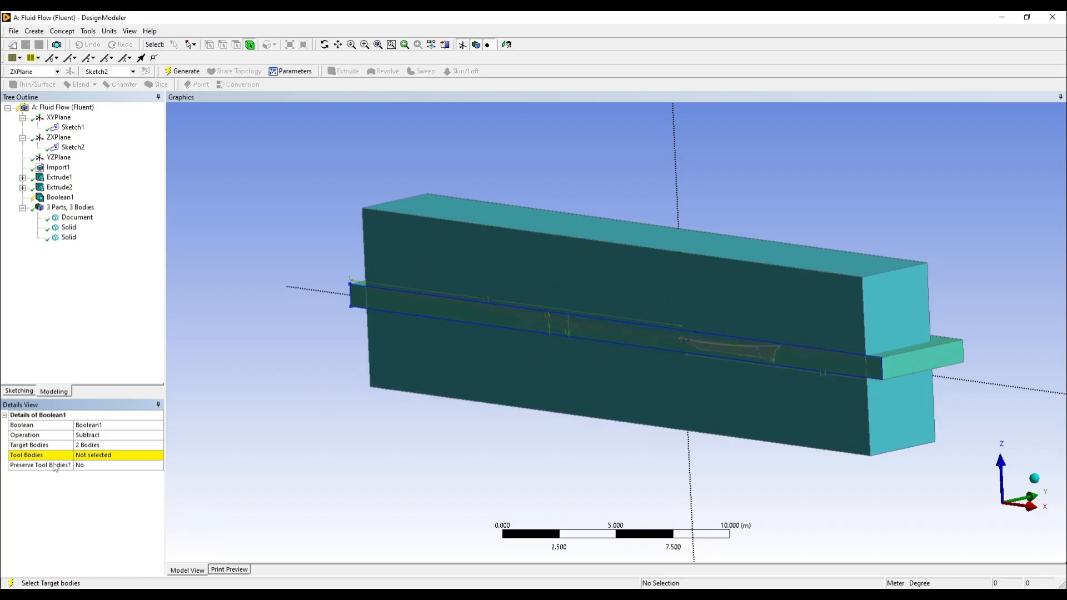
Assign the ship hull as the Boolean's tool body without preserving it, and generate the subtraction
click(94, 456)
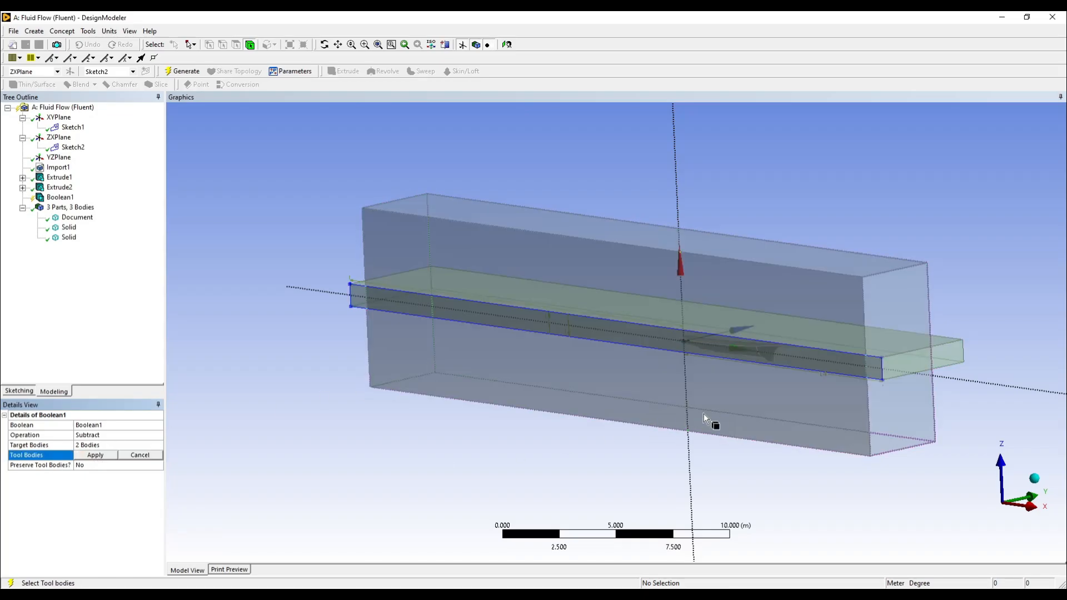
click(710, 345)
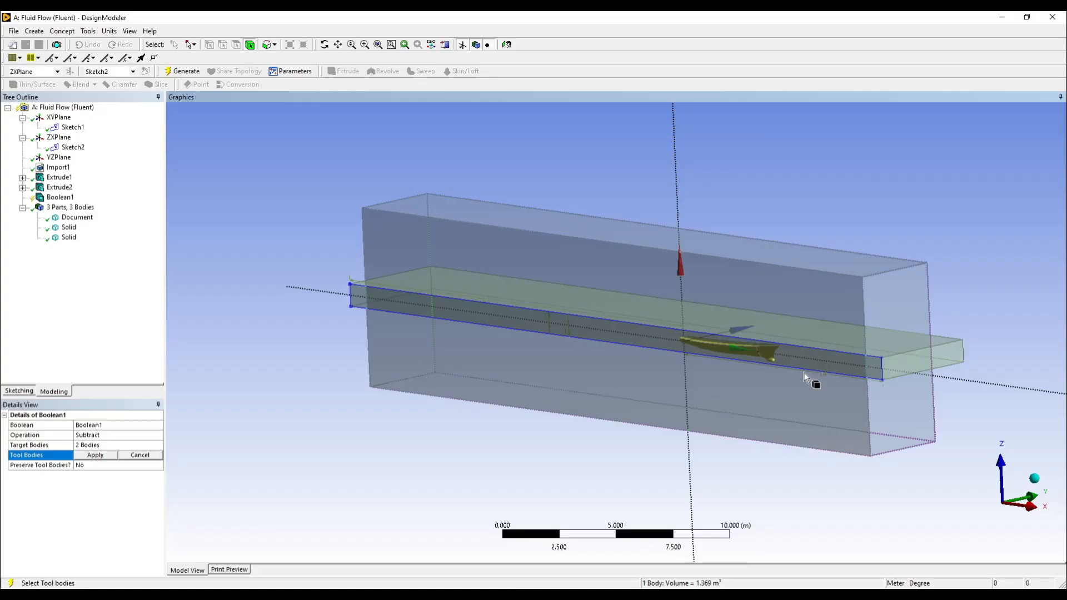
scroll(784, 348, up, 2)
scroll(784, 347, up, 1)
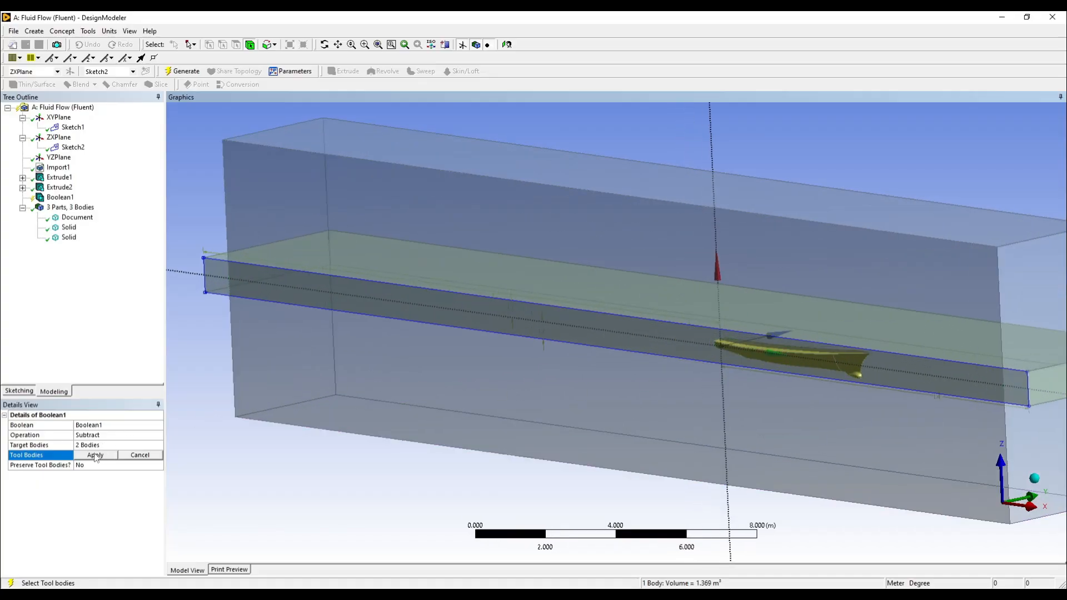
click(96, 456)
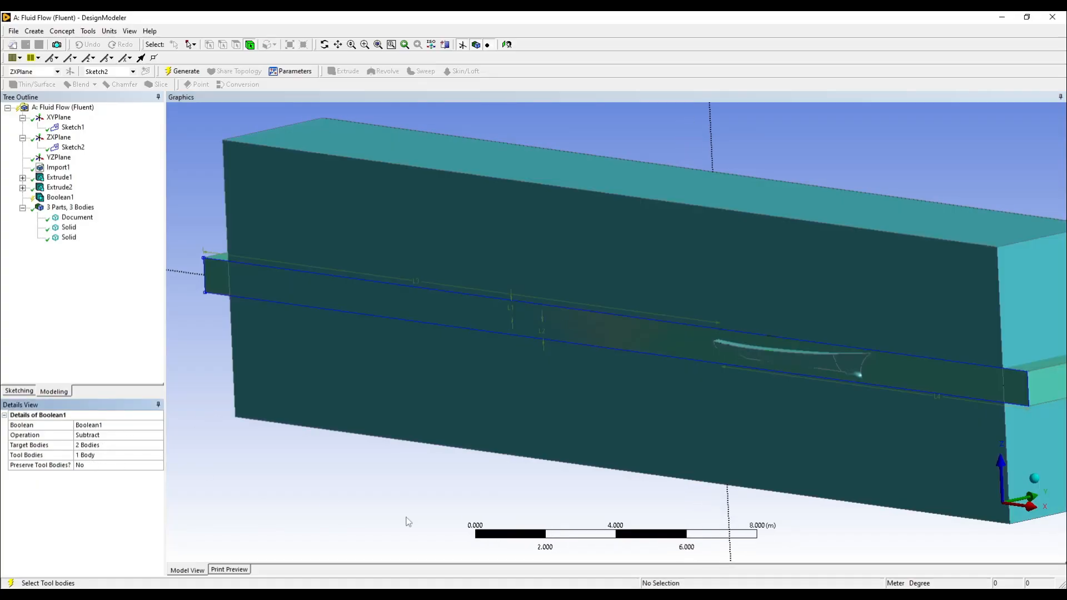
click(183, 76)
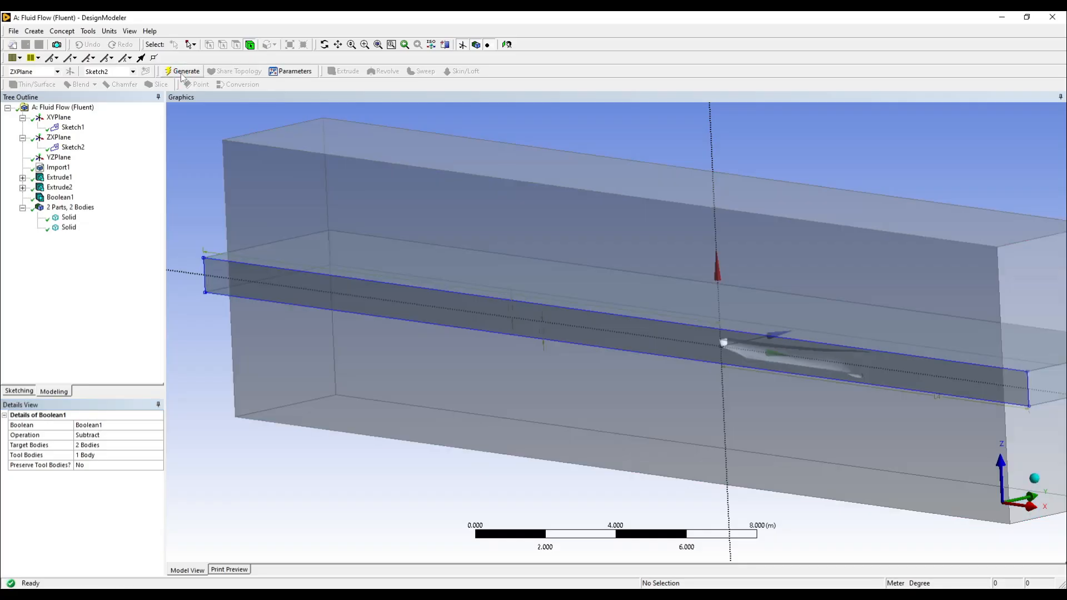
Examine the hull-shaped cavity cut into the boxes, from the transom to the bulbous bow
scroll(808, 328, down, 2)
middle_drag(846, 324, 815, 365)
scroll(815, 365, up, 2)
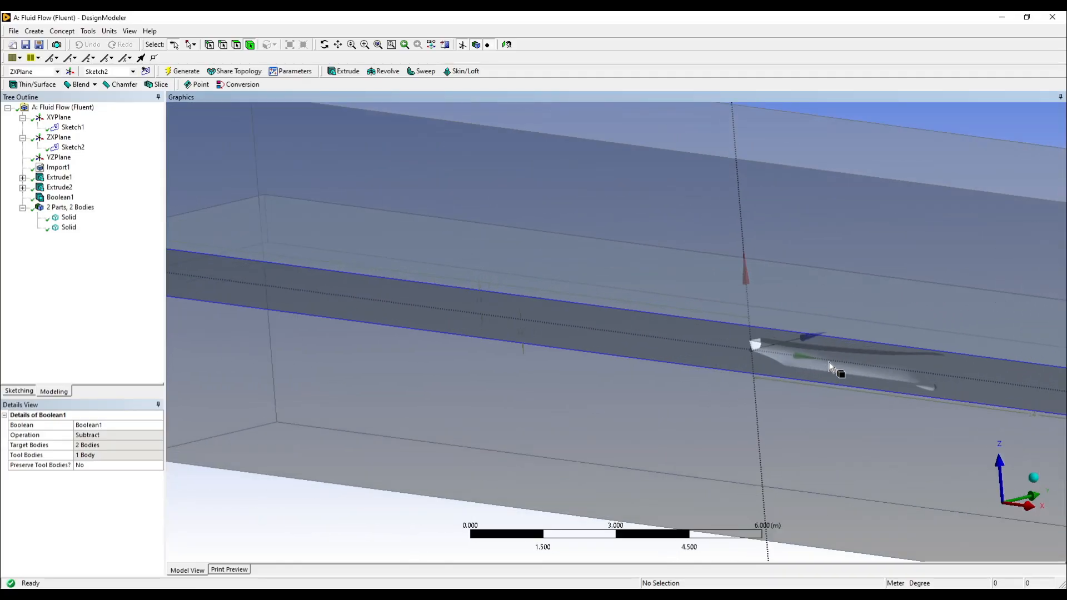
click(337, 46)
drag(694, 409, 446, 359)
scroll(555, 329, up, 5)
scroll(613, 320, up, 2)
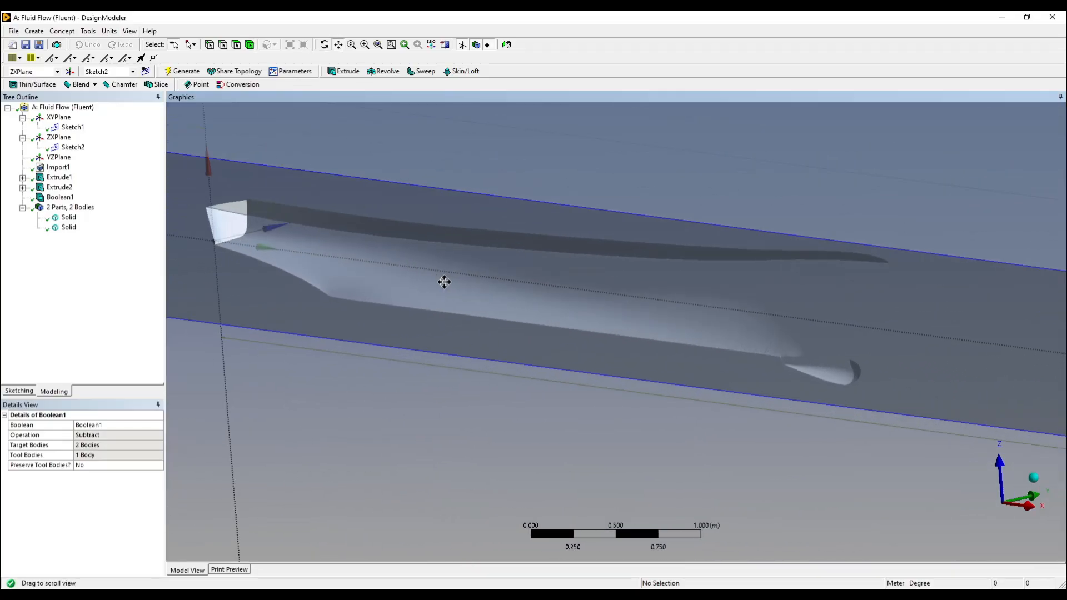
mouse_move(443, 282)
middle_down()
mouse_move(457, 274)
mouse_move(456, 285)
middle_up()
scroll(453, 284, down, 3)
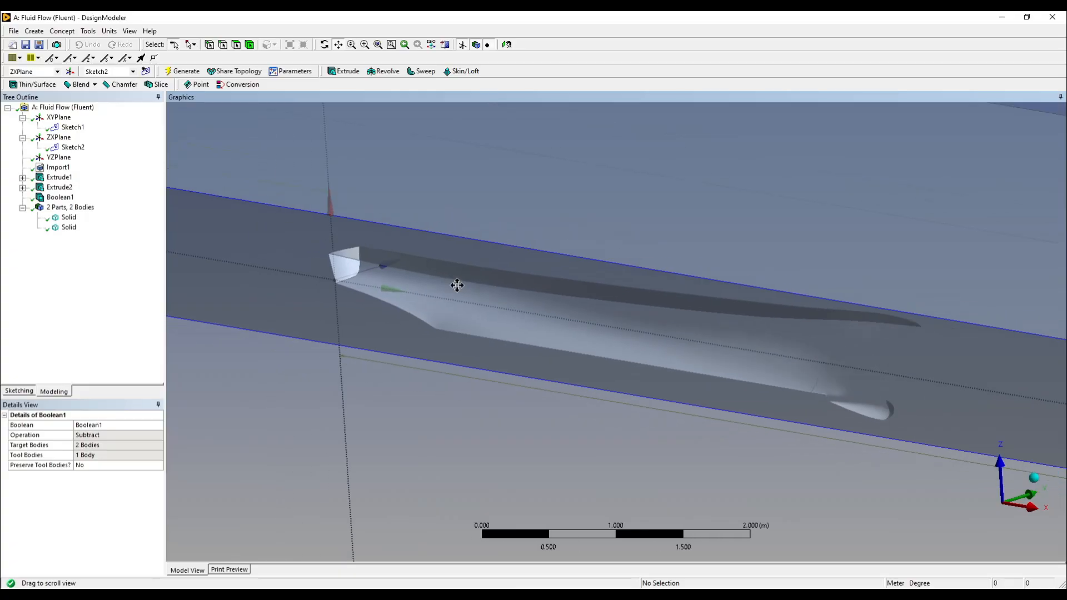
scroll(839, 376, up, 2)
drag(840, 377, 762, 362)
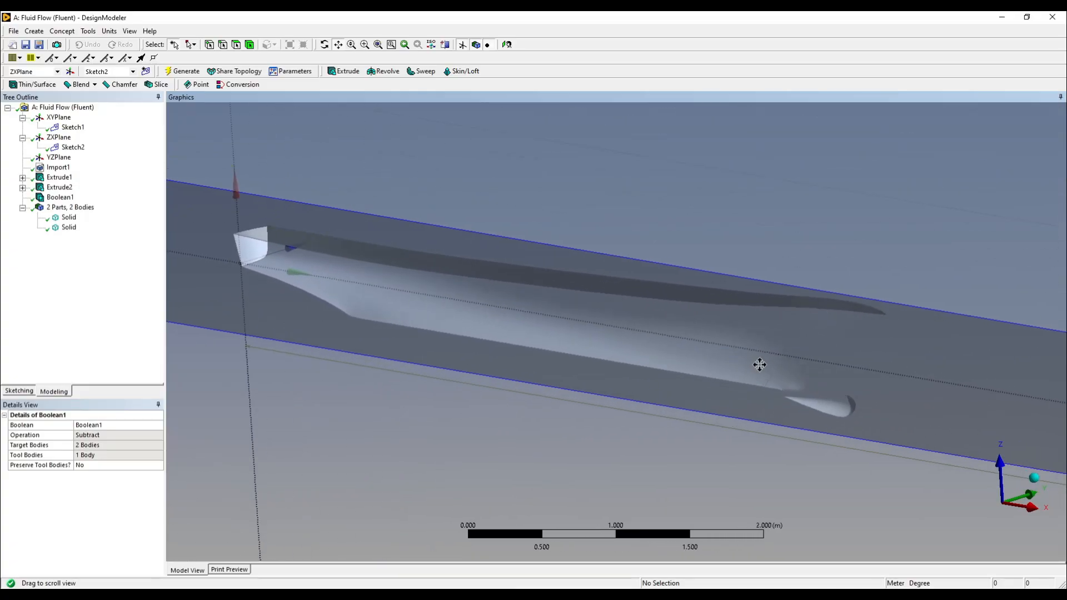
scroll(698, 443, up, 5)
scroll(682, 424, down, 7)
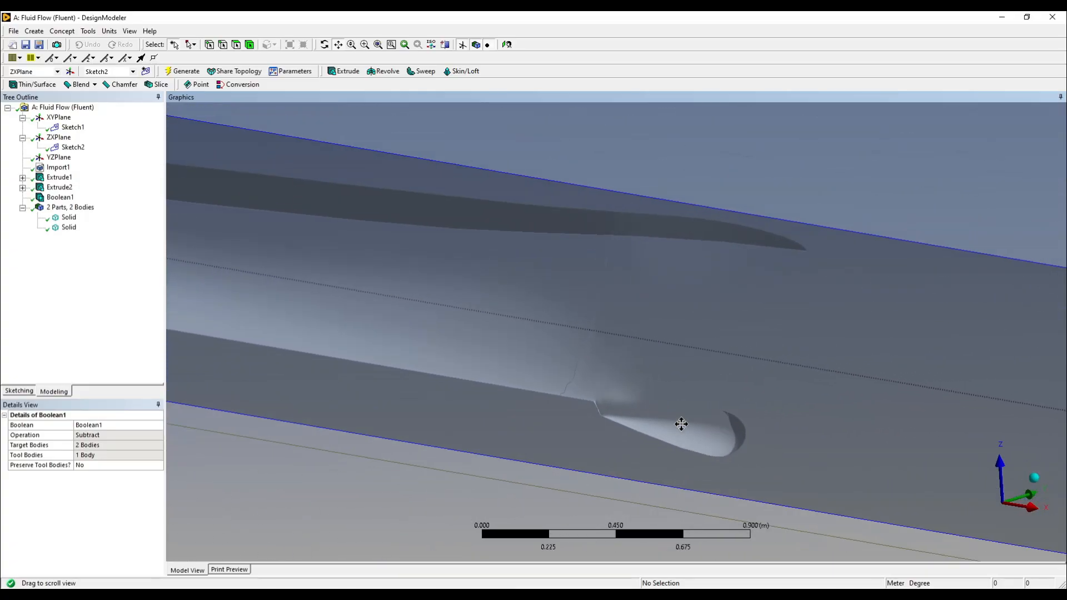
scroll(682, 424, down, 5)
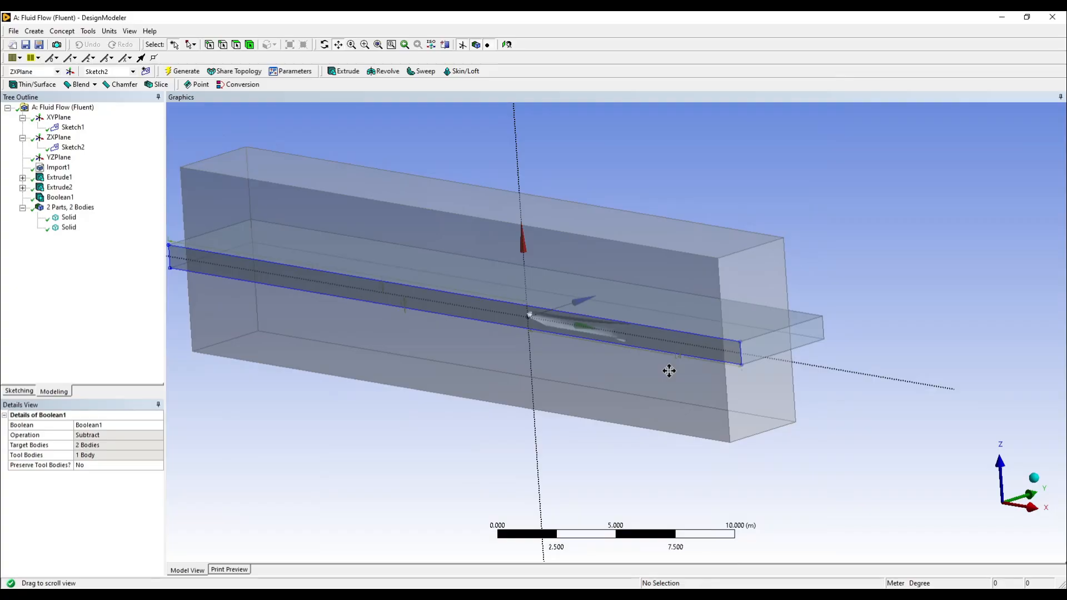
scroll(669, 371, down, 1)
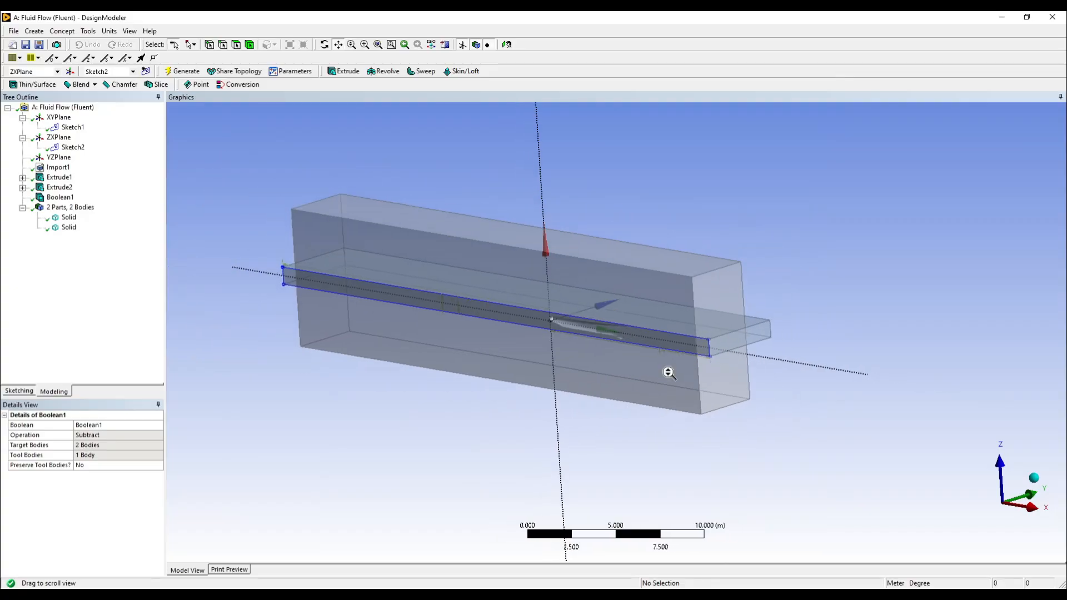
Close DesignModeler and open the Mesh cell of the Fluid Flow (Fluent) system in Ansys Meshing
click(1053, 16)
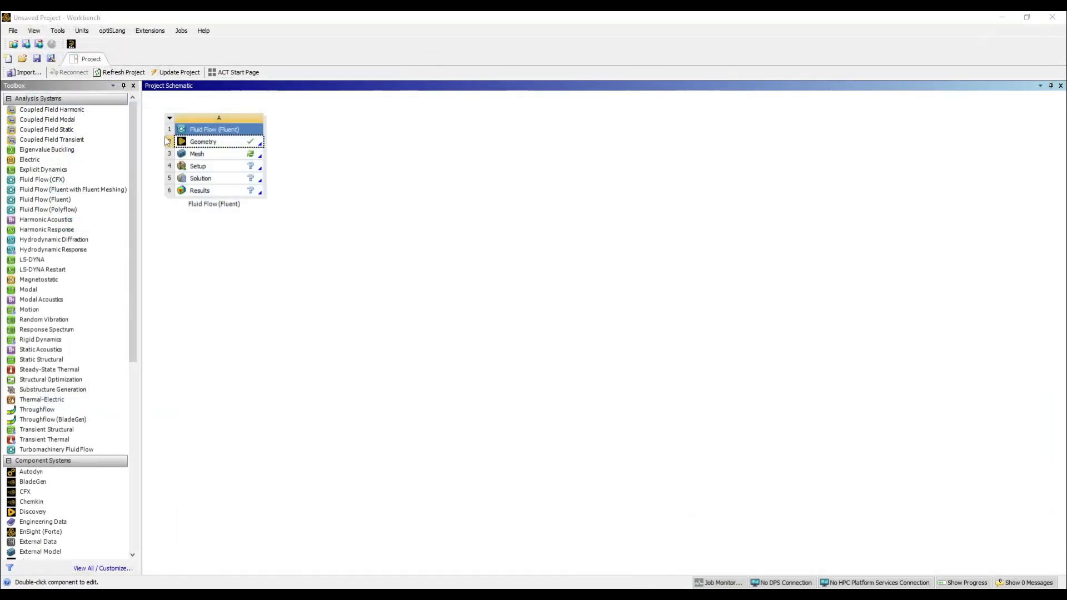
double_click(198, 154)
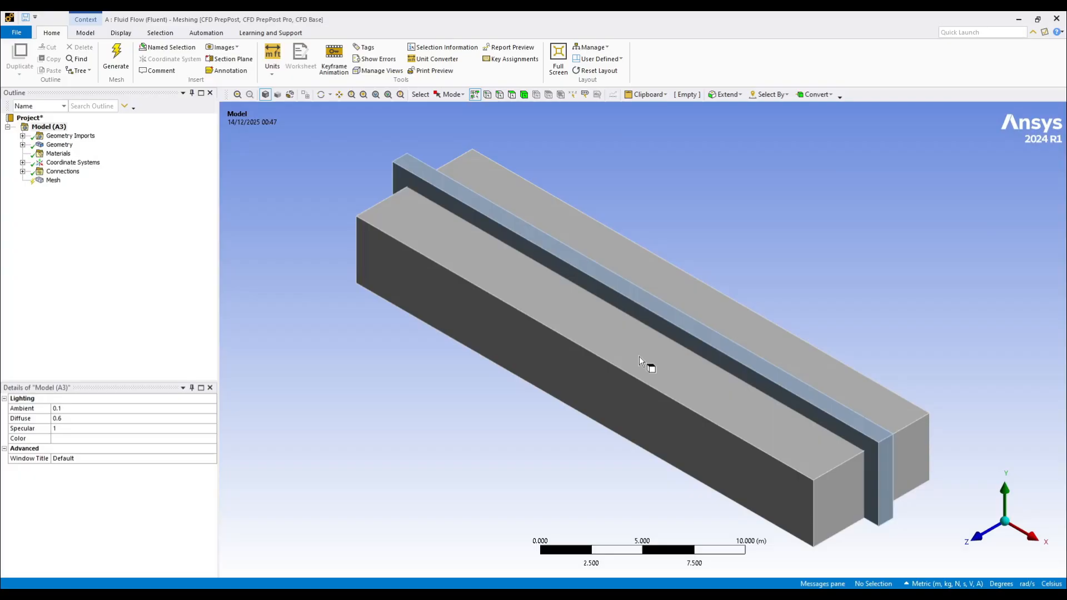
middle_drag(640, 358, 717, 369)
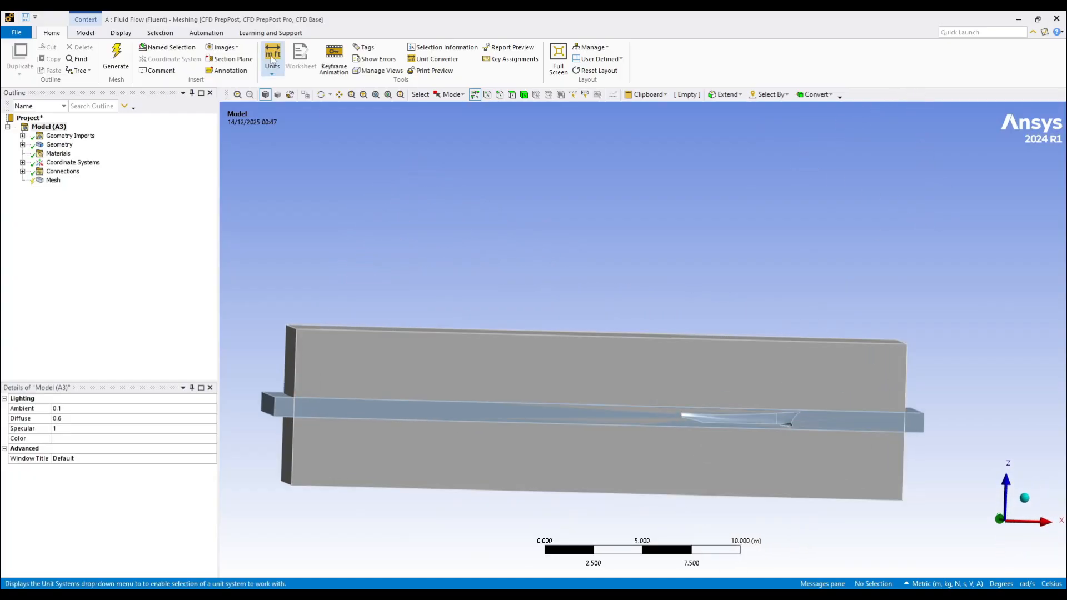
click(339, 94)
drag(608, 286, 631, 232)
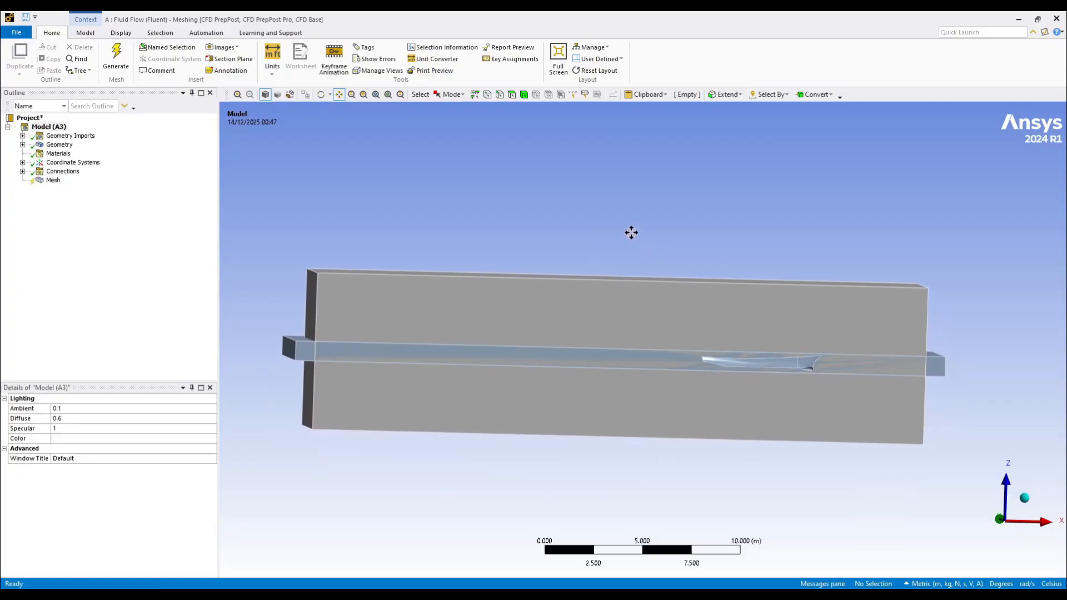
Delete the Contacts group under Connections in the model tree
click(23, 172)
right_click(65, 181)
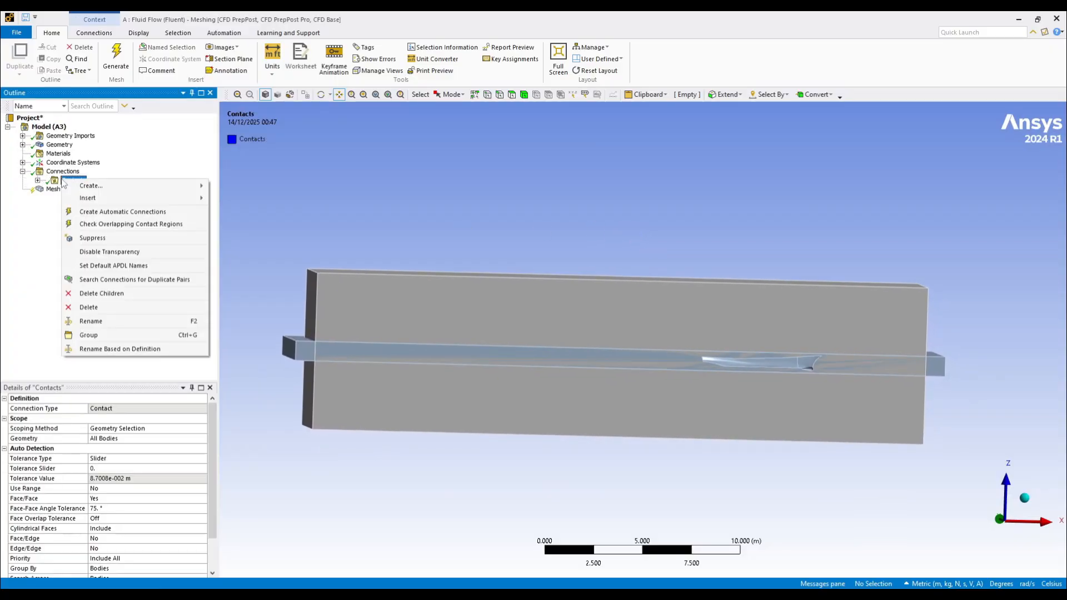
click(106, 307)
click(538, 344)
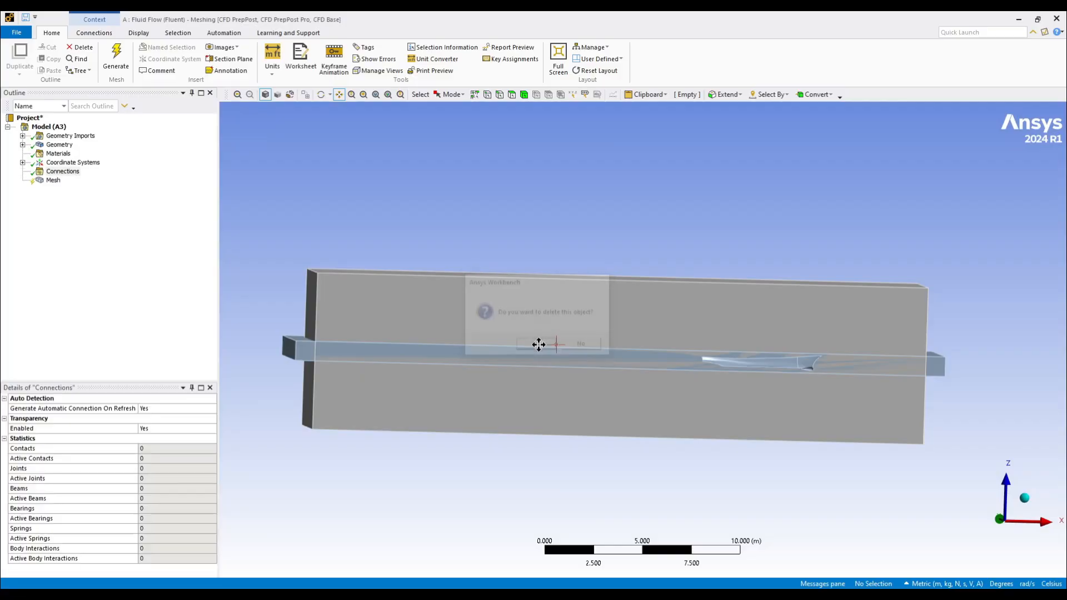
Expand the Mesh object's Sizing, Quality, Inflation, Advanced and Statistics settings for review
click(39, 181)
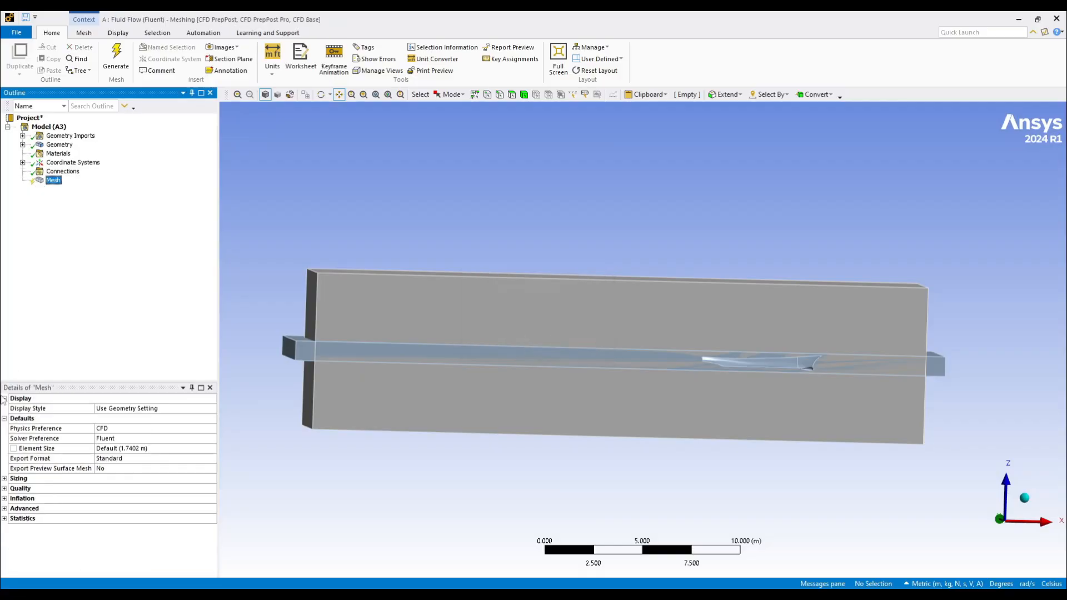
click(5, 479)
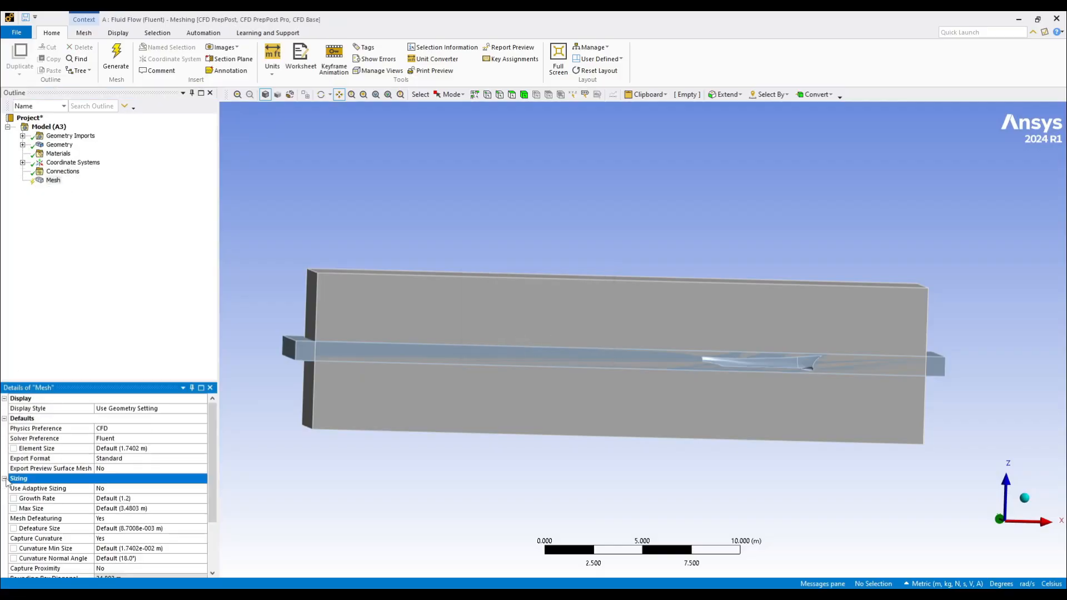
scroll(7, 500, down, 3)
click(5, 539)
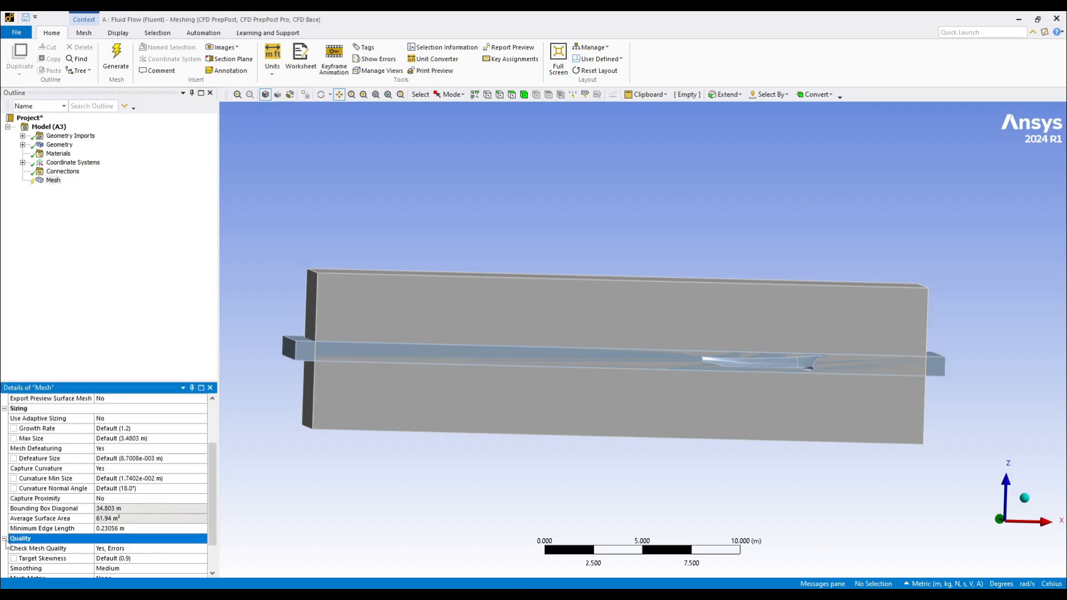
scroll(6, 545, down, 2)
click(5, 549)
scroll(6, 560, down, 3)
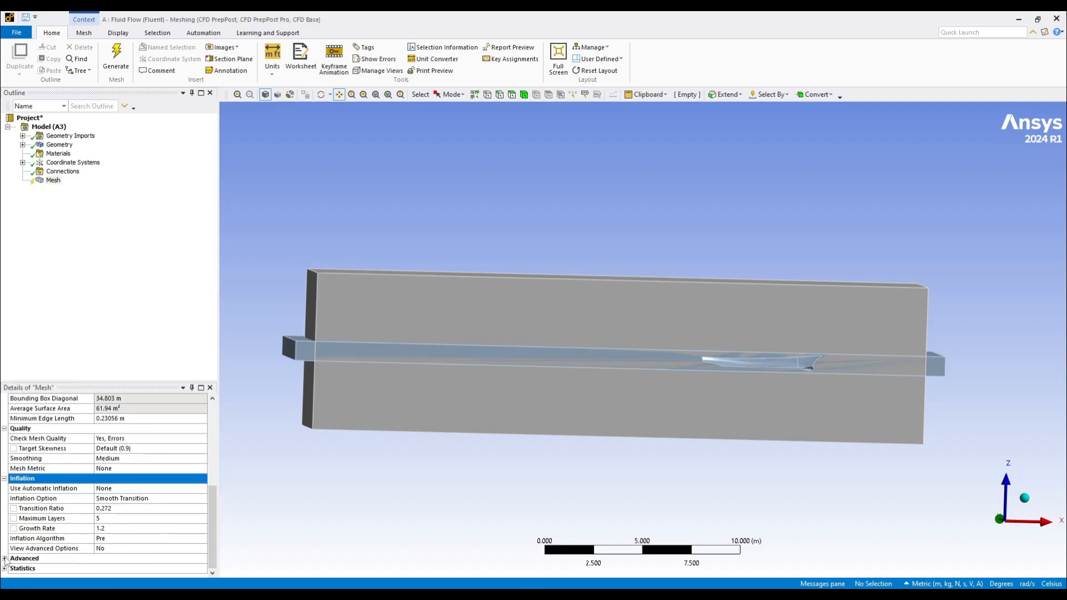
click(5, 559)
scroll(16, 562, down, 3)
click(4, 569)
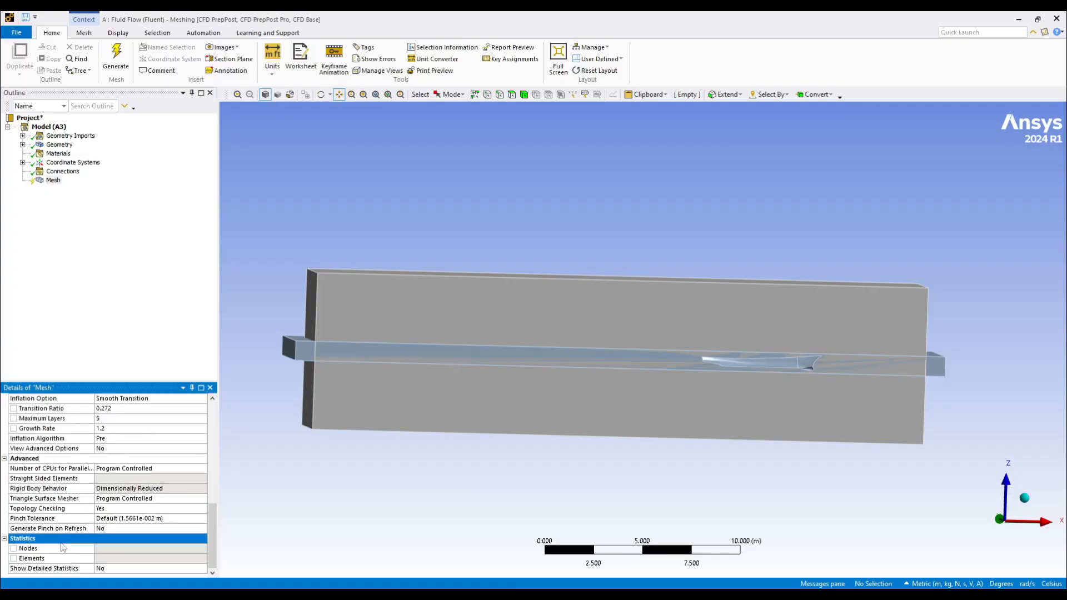
middle_drag(703, 293, 743, 307)
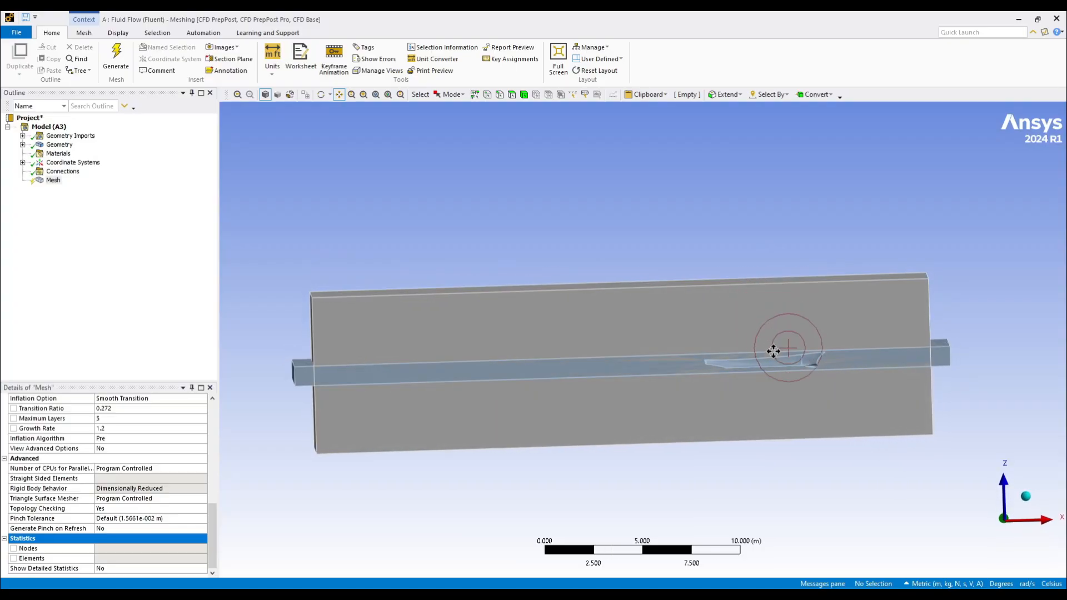
scroll(777, 355, up, 1)
mouse_move(786, 350)
middle_down()
mouse_move(783, 318)
mouse_move(753, 334)
mouse_move(774, 337)
middle_up()
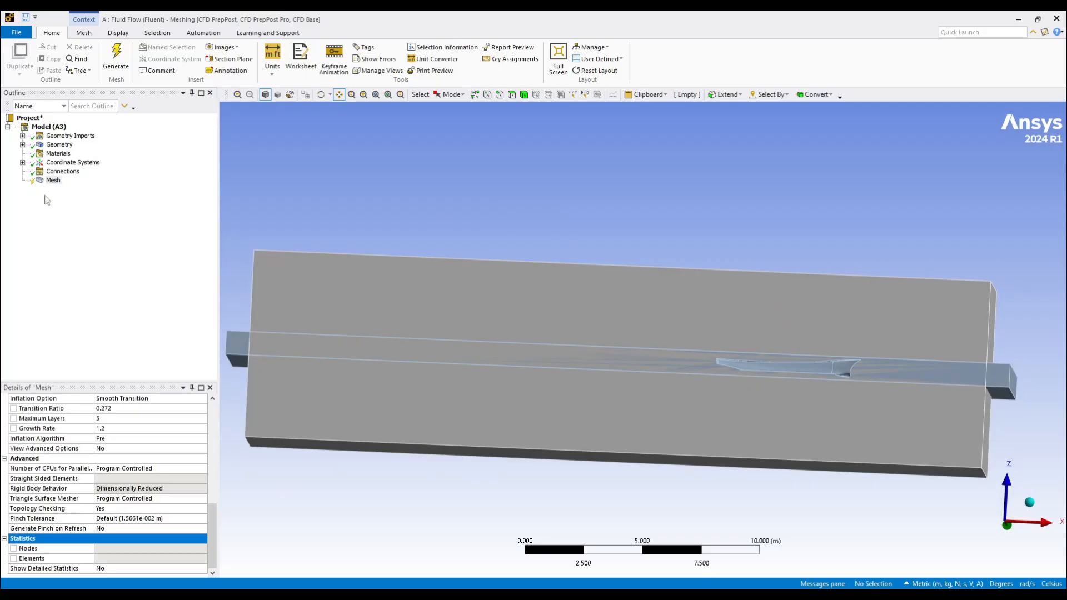
right_click(53, 180)
mouse_move(159, 187)
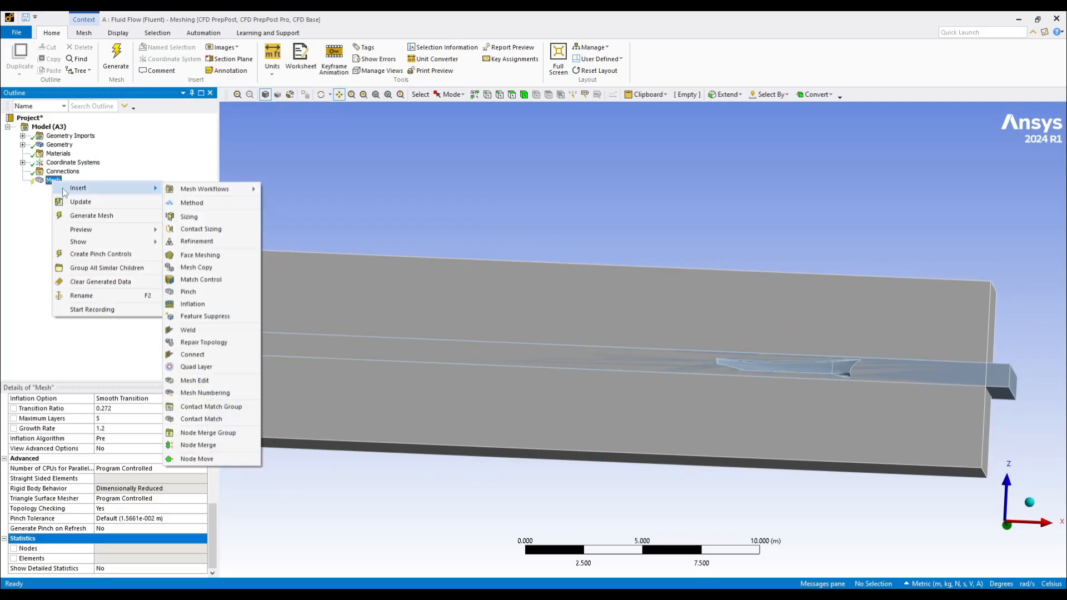
click(184, 219)
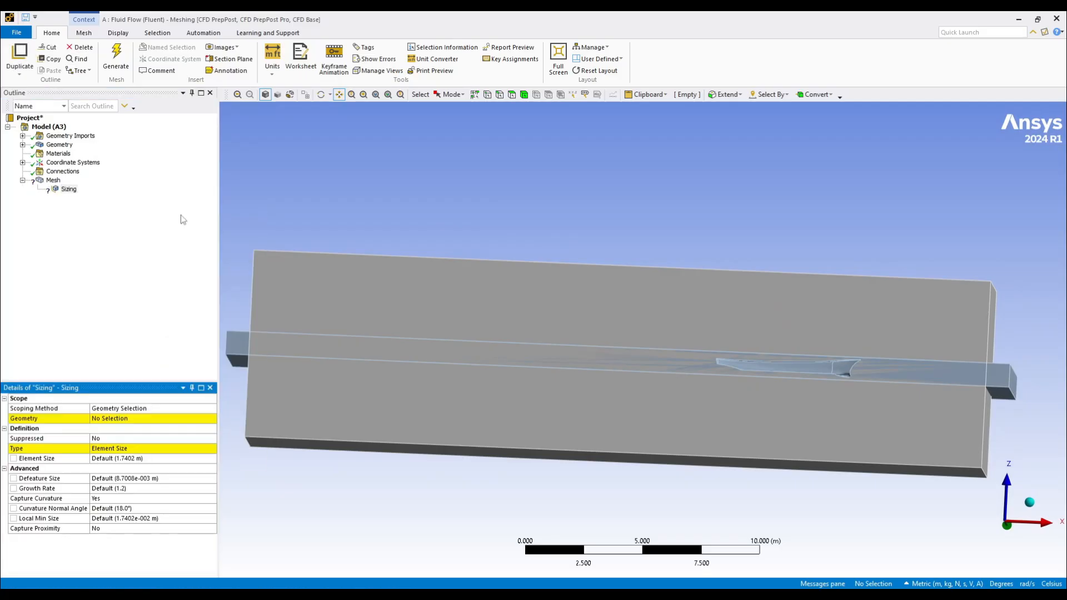
right_click(66, 190)
click(94, 318)
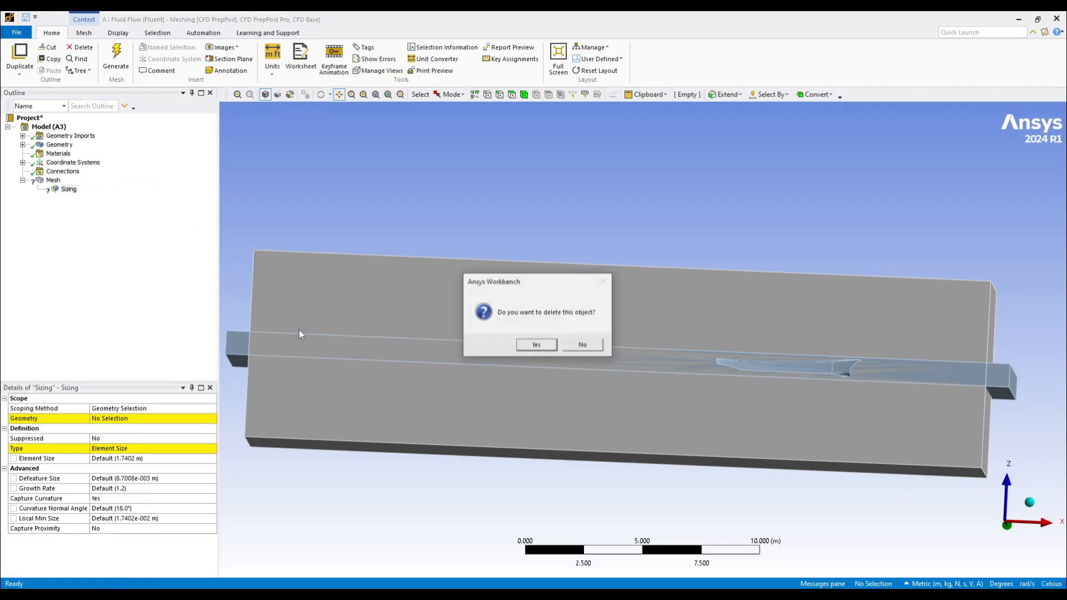
click(540, 340)
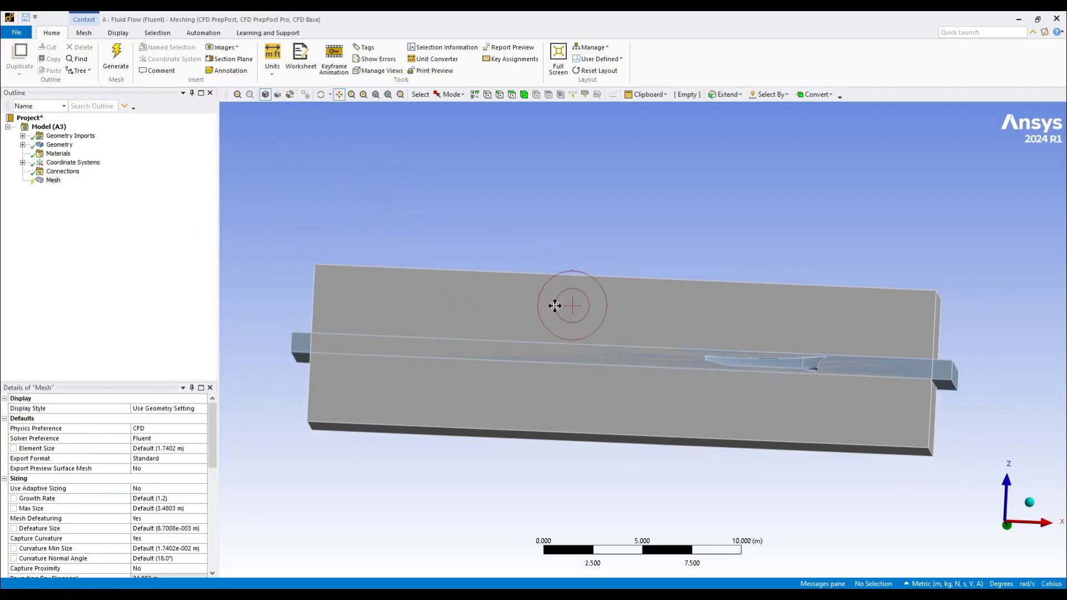
Create a named selection called Inlet on the large box's end face ahead of the bow
middle_drag(551, 308, 429, 315)
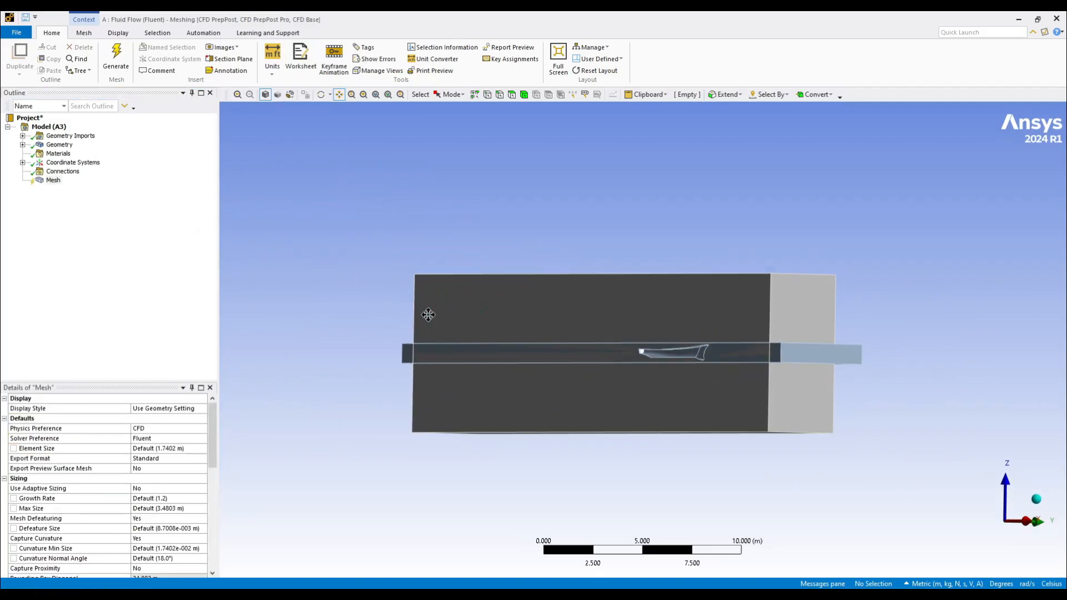
click(514, 98)
click(819, 328)
right_click(801, 324)
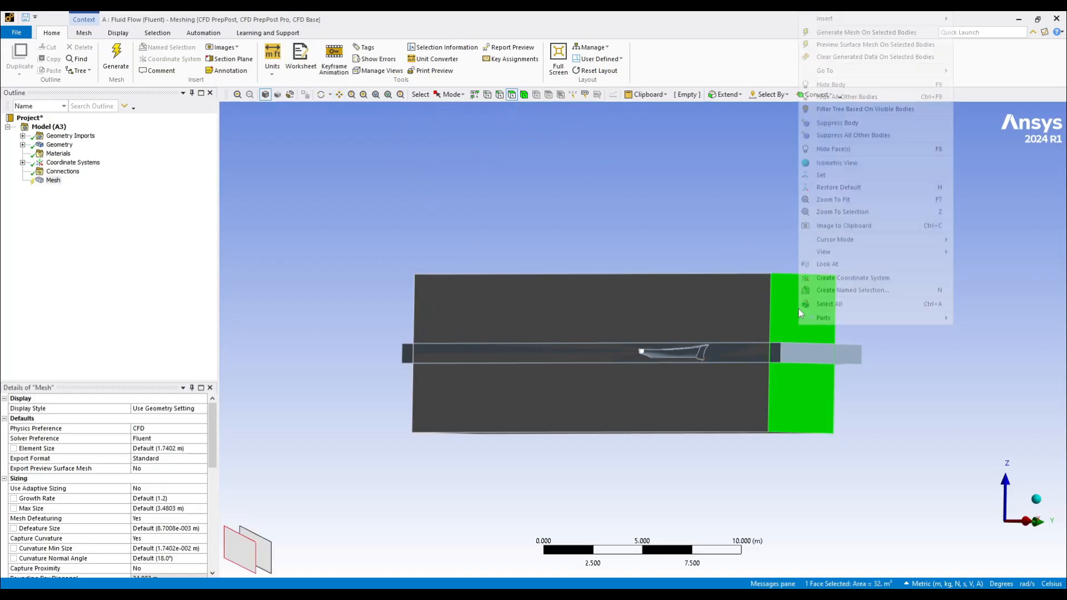
click(831, 291)
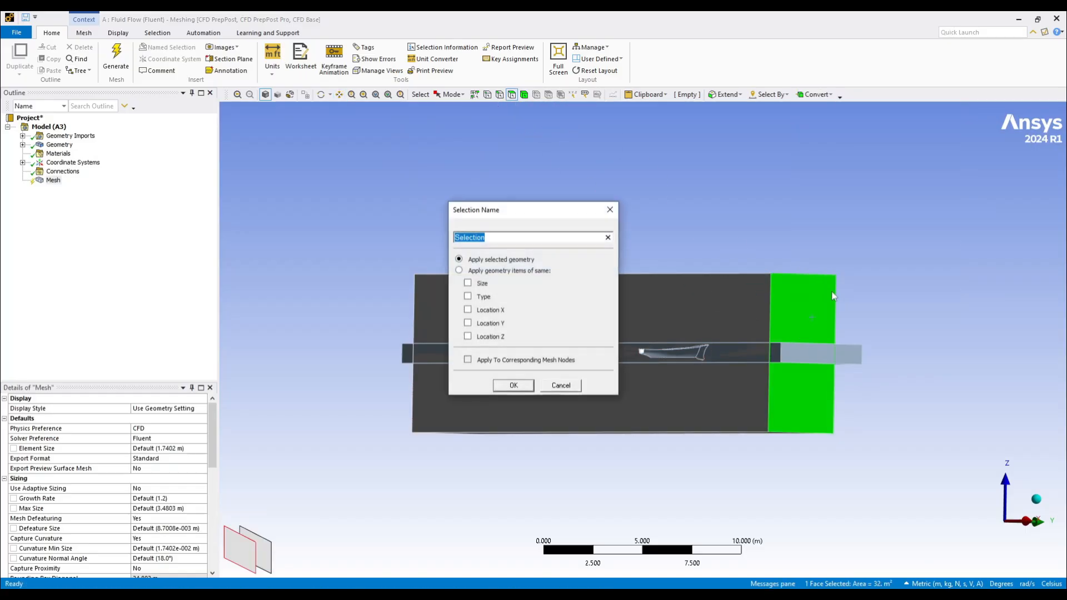
key(BackSpace)
text(Inlet)
click(514, 385)
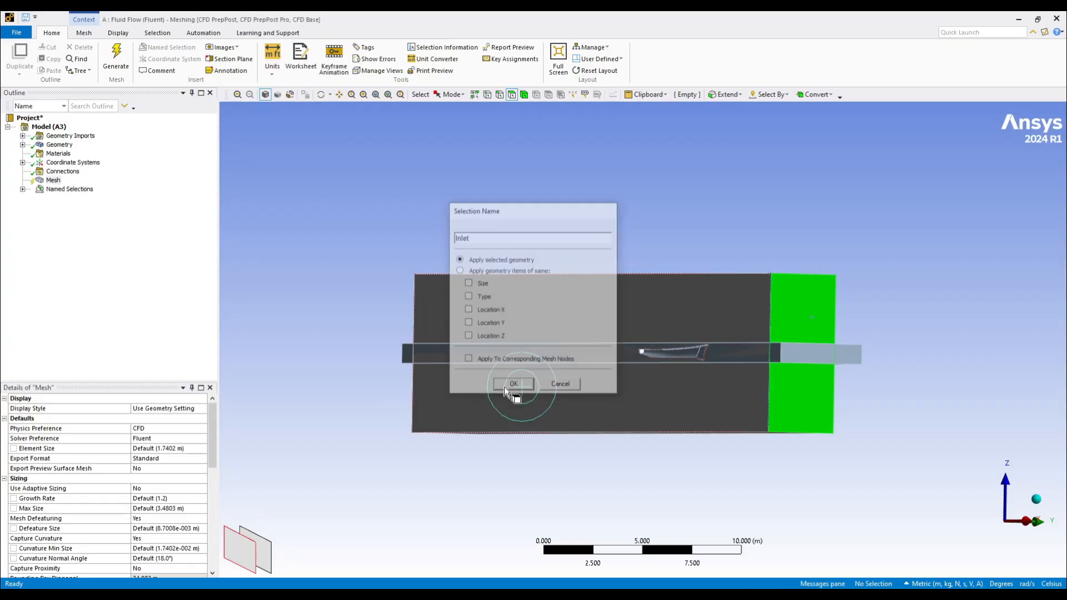
Create a named selection called Outlet on the large box's opposite end face, behind the stern
middle_drag(553, 393, 810, 424)
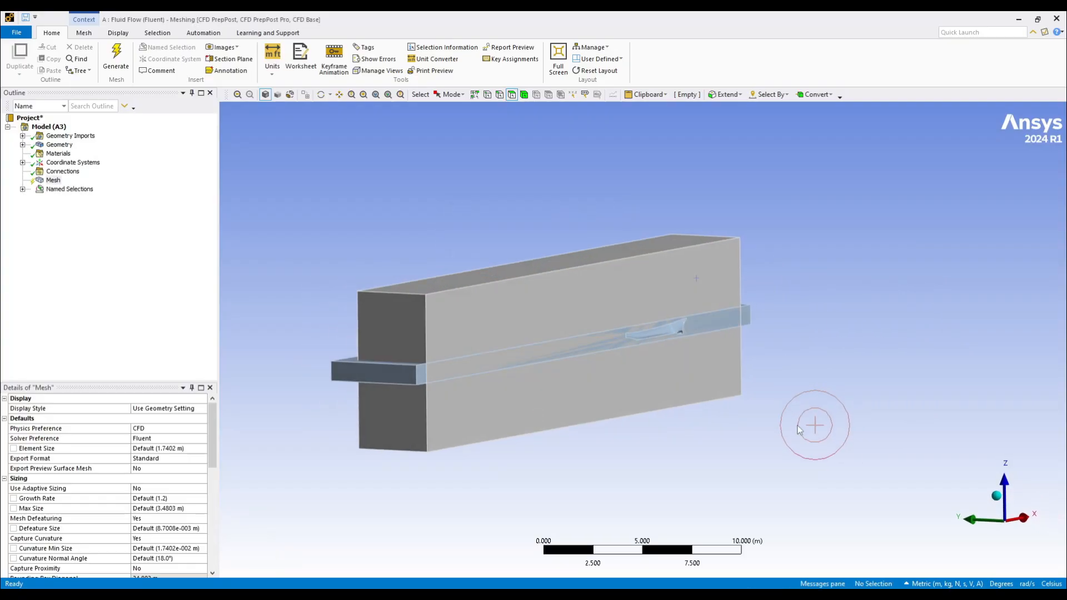
click(405, 314)
right_click(400, 314)
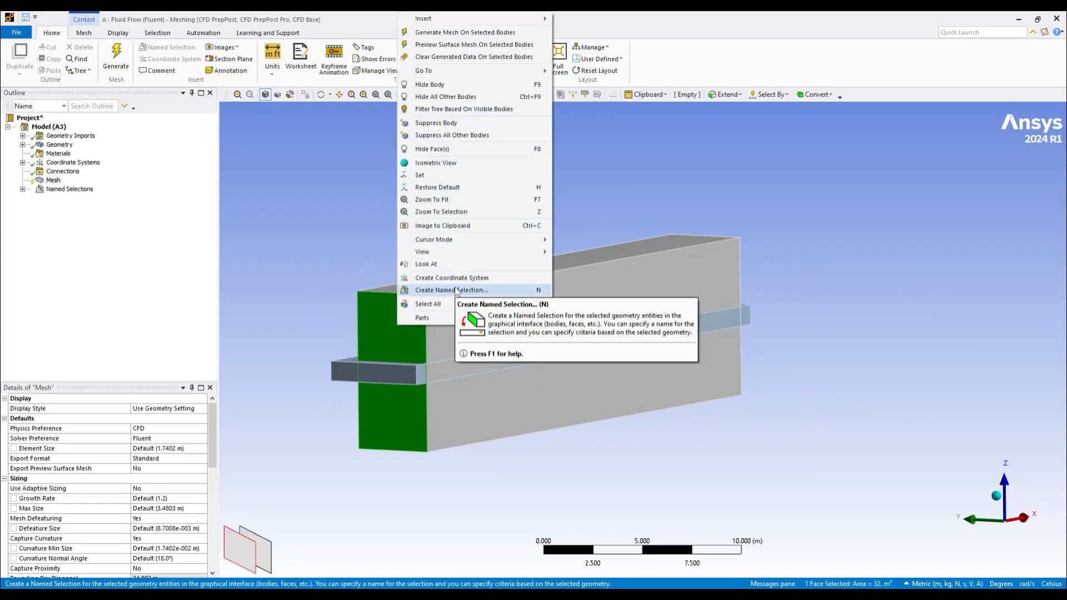
click(445, 290)
text(Outkl)
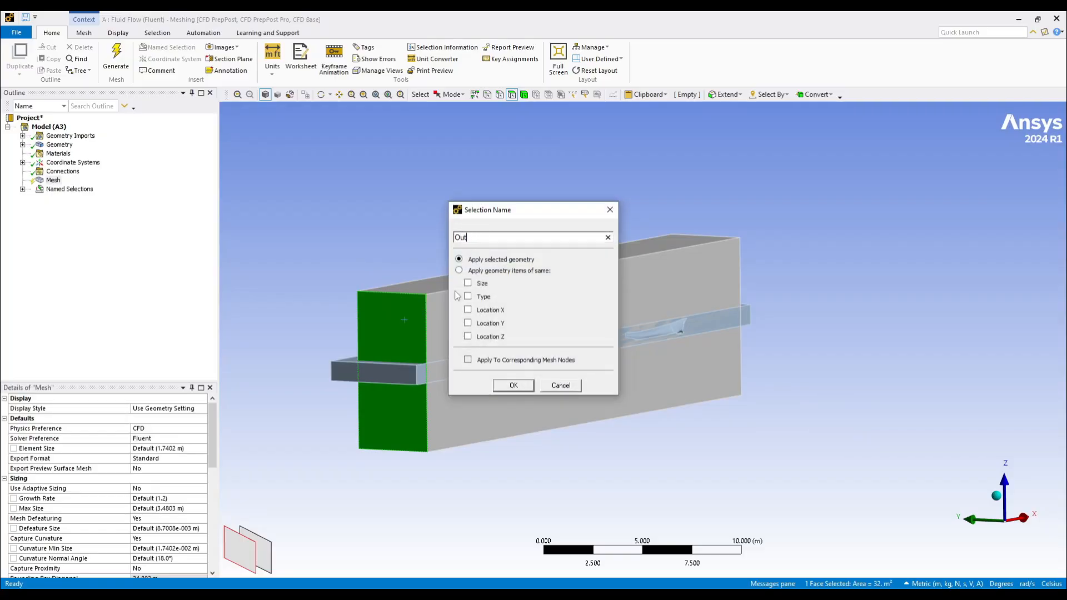
click(514, 386)
Create a named selection called symmetry from the large box's top face and both long side faces, including the one with the hull cut-out
click(487, 310)
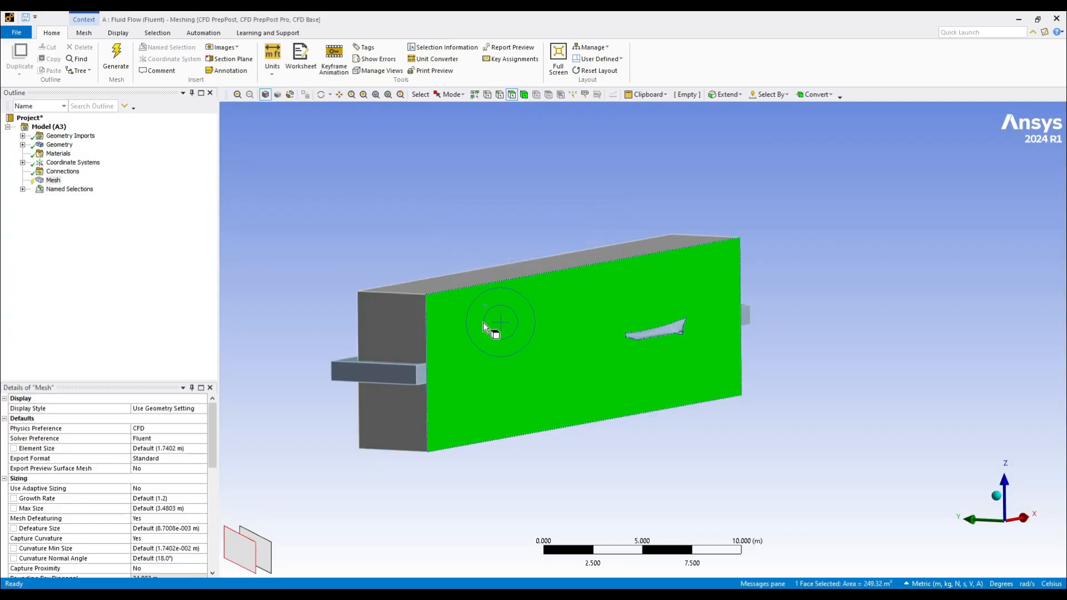
middle_drag(485, 322, 517, 295)
ctrl+click(431, 298)
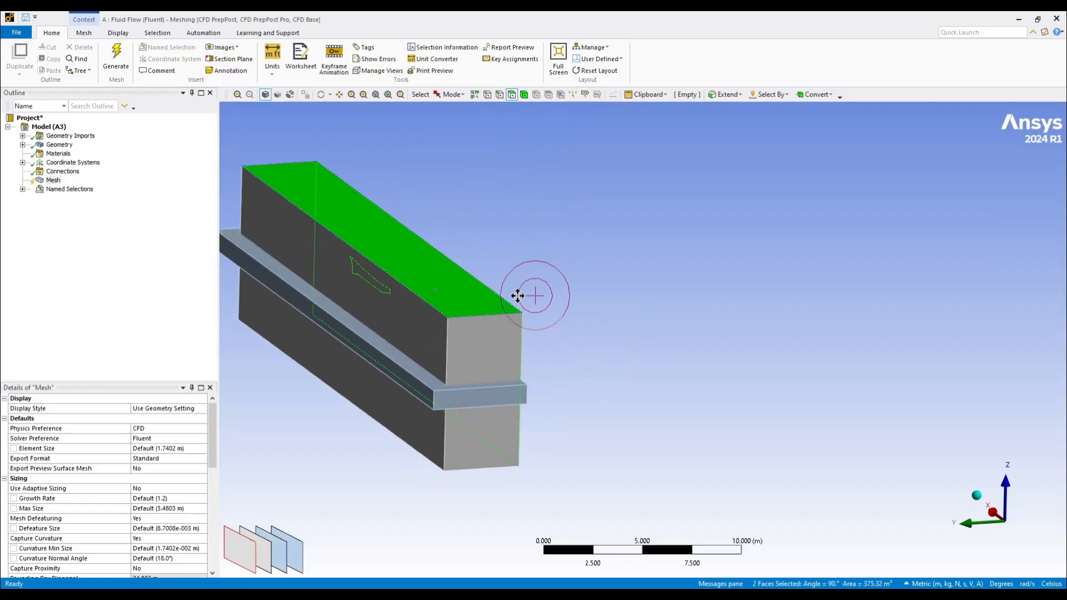
ctrl+click(433, 327)
middle_drag(451, 329, 522, 370)
right_click(566, 356)
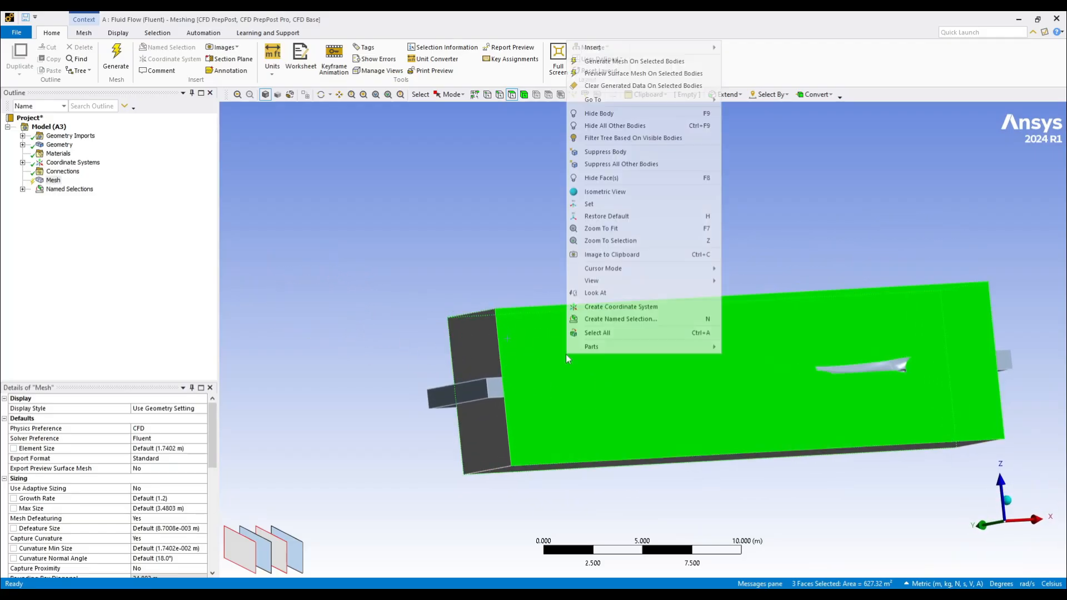
click(598, 322)
text(s)
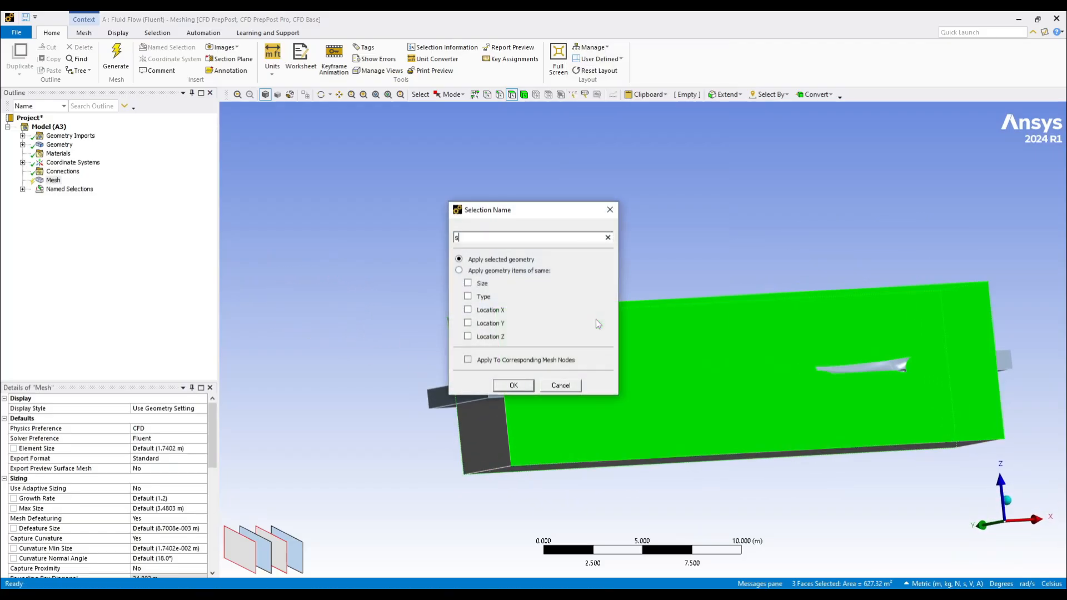
text(ymmetry)
key(Return)
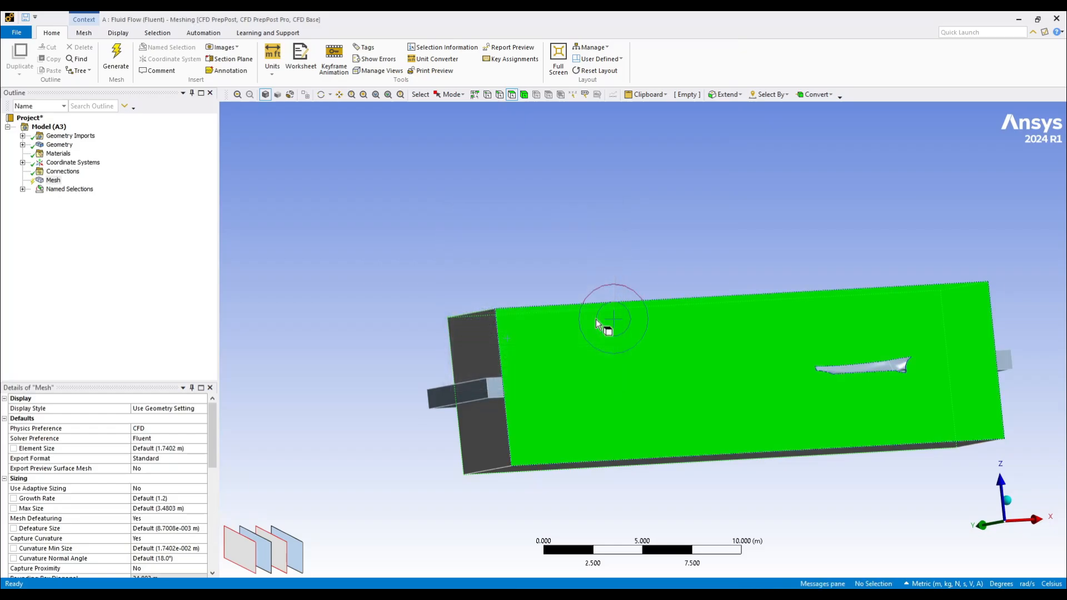
Create a named selection called wall on the large box's bottom face
click(669, 292)
scroll(675, 364, down, 1)
middle_drag(662, 370, 602, 411)
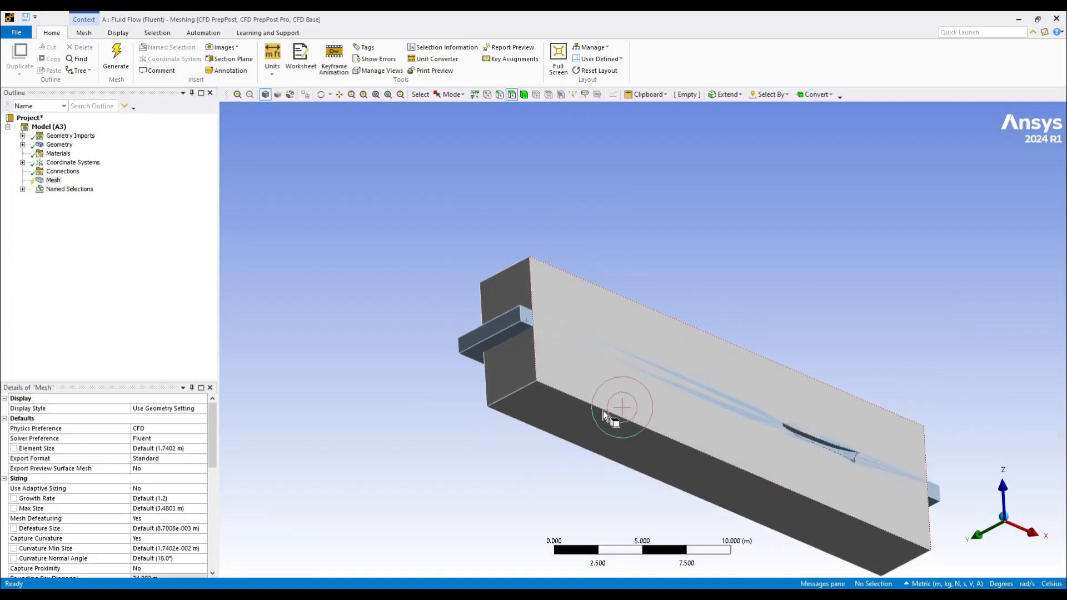
click(578, 422)
right_click(580, 421)
click(611, 388)
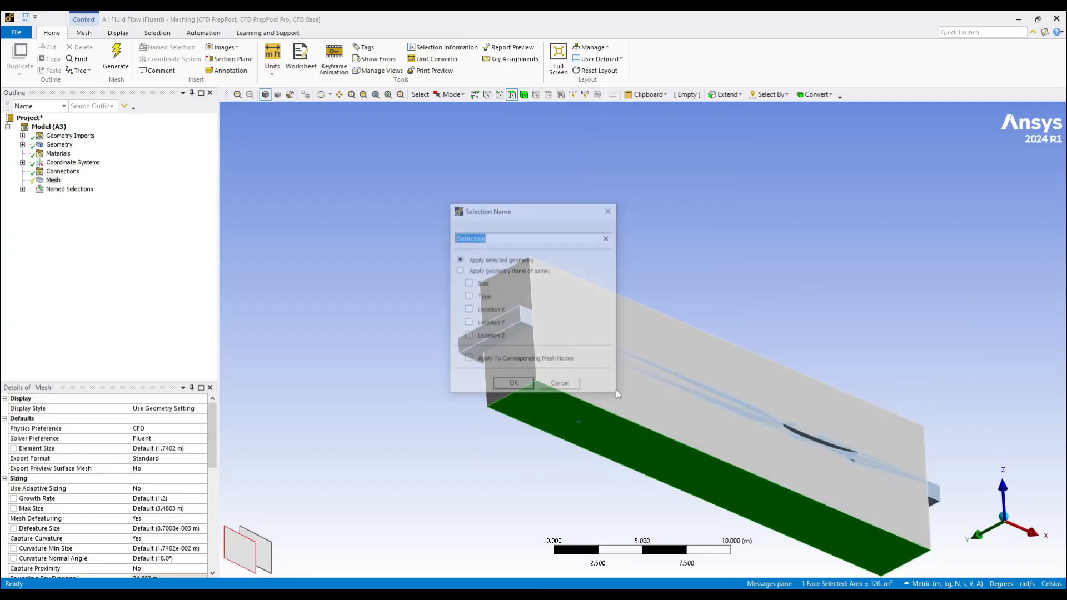
text(wall)
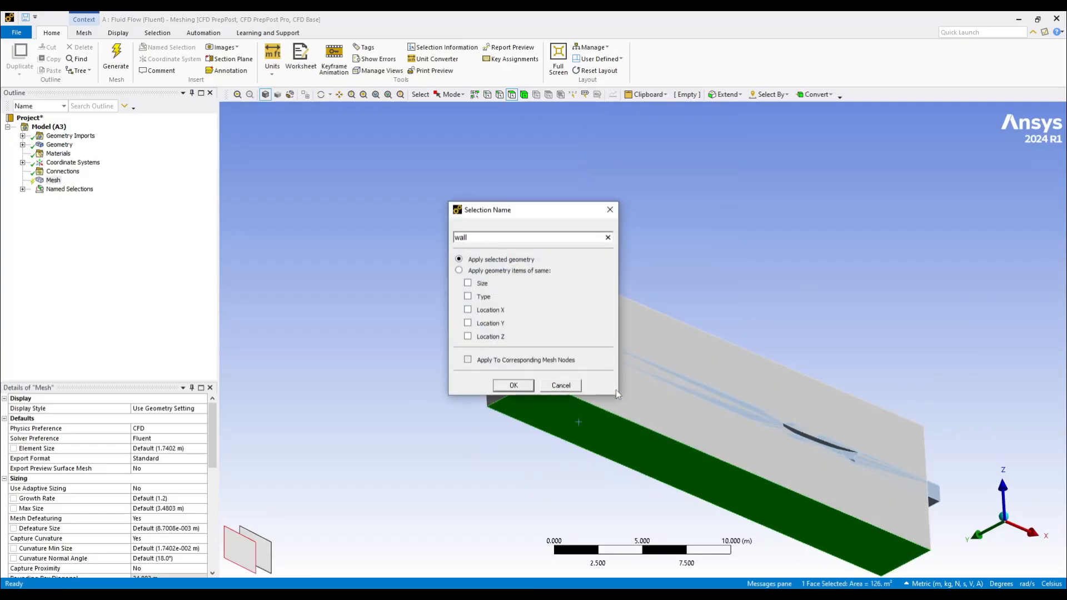
click(514, 386)
Box-select all faces of the hull cavity and create a named selection called hull from them
middle_drag(684, 423, 741, 405)
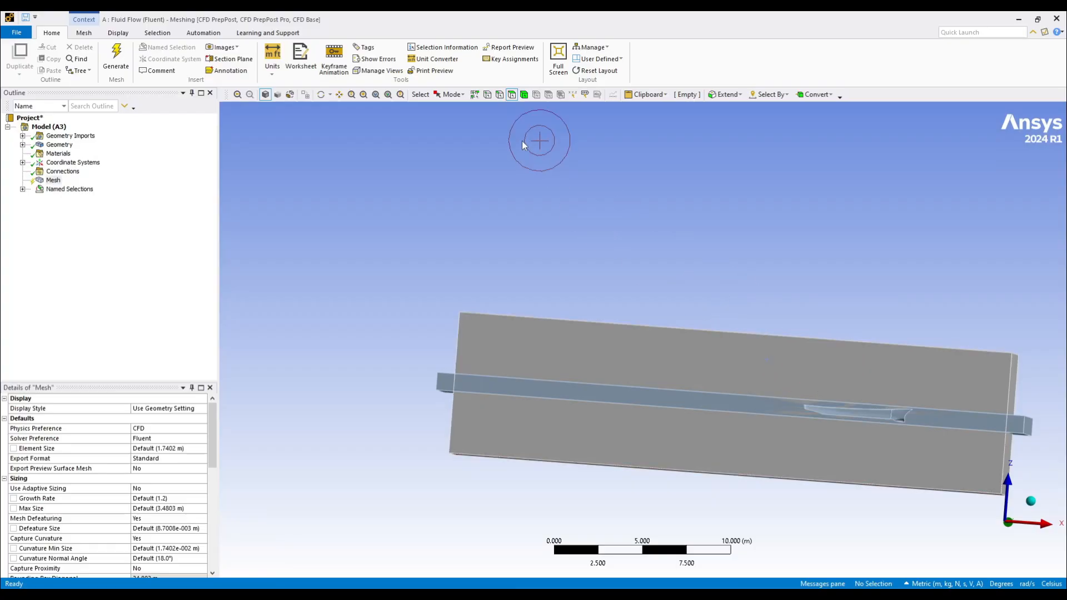
click(340, 95)
drag(941, 440, 706, 317)
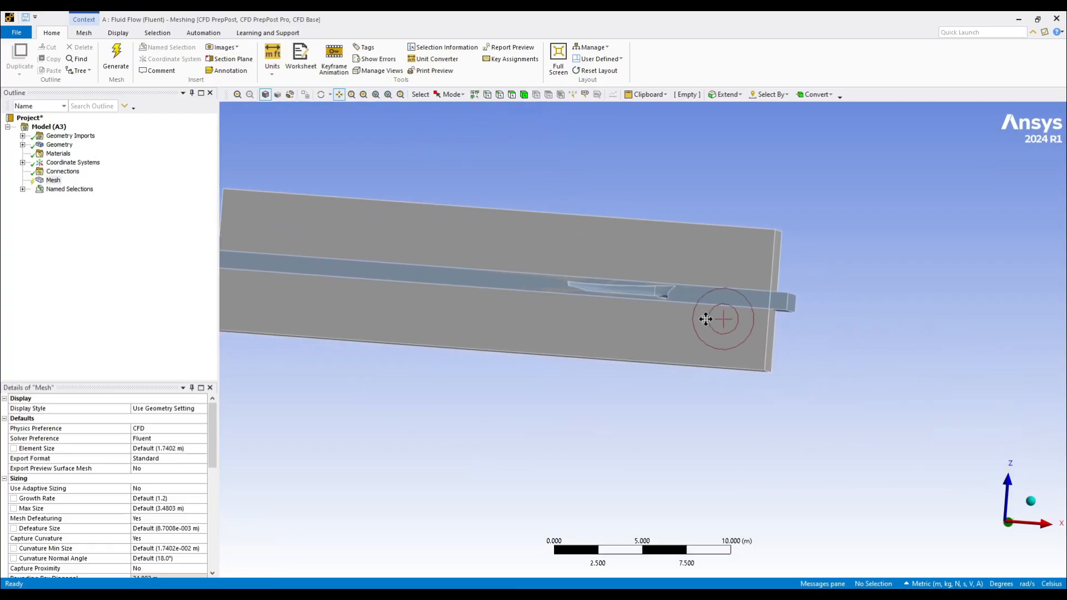
scroll(591, 288, up, 7)
drag(591, 250, 649, 296)
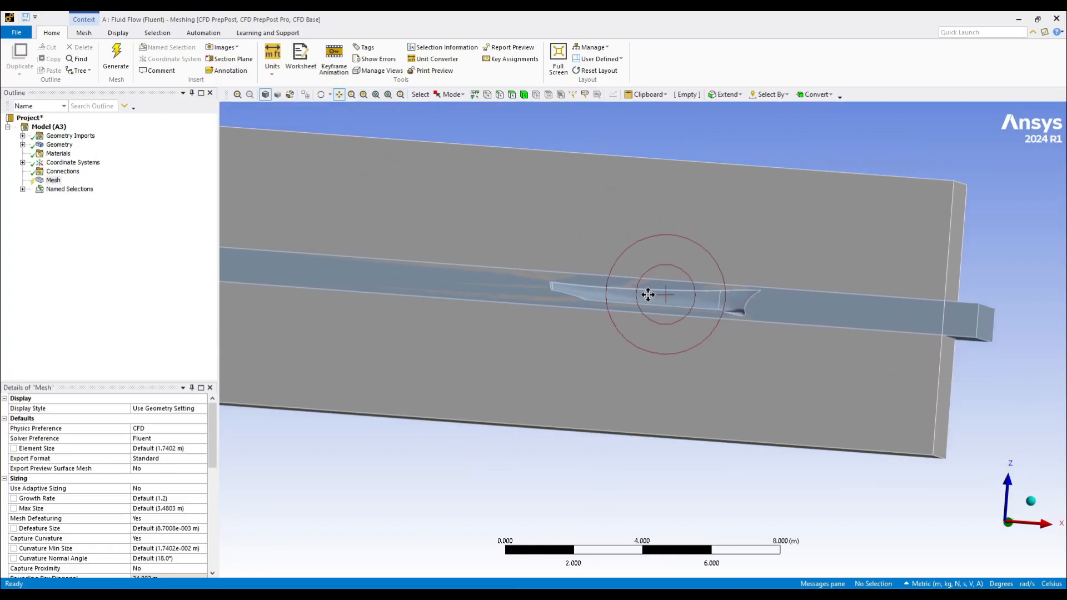
scroll(648, 295, up, 6)
drag(630, 222, 633, 292)
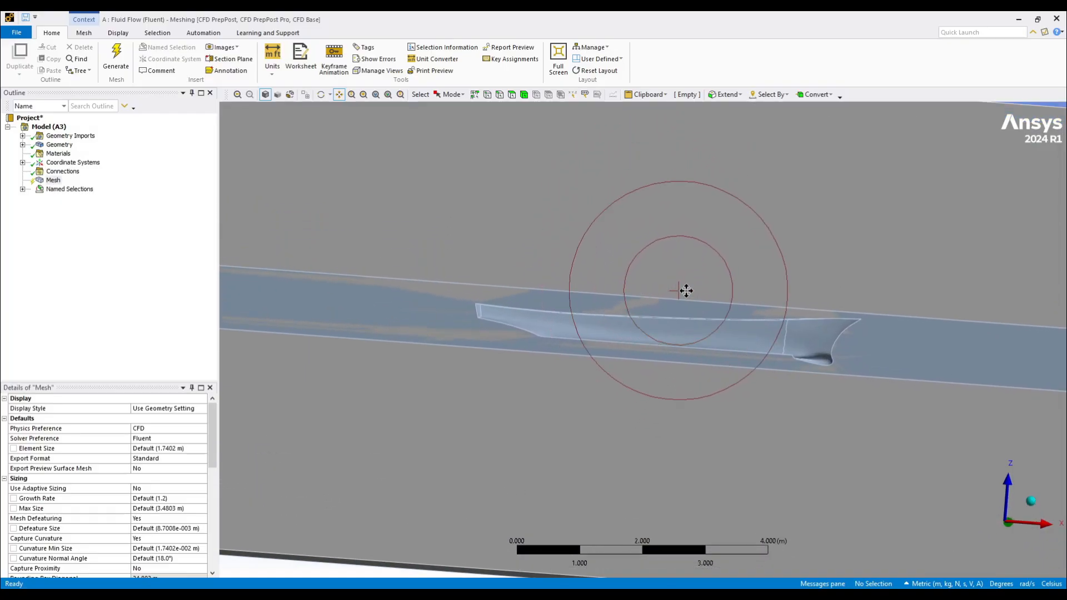
click(451, 95)
click(462, 119)
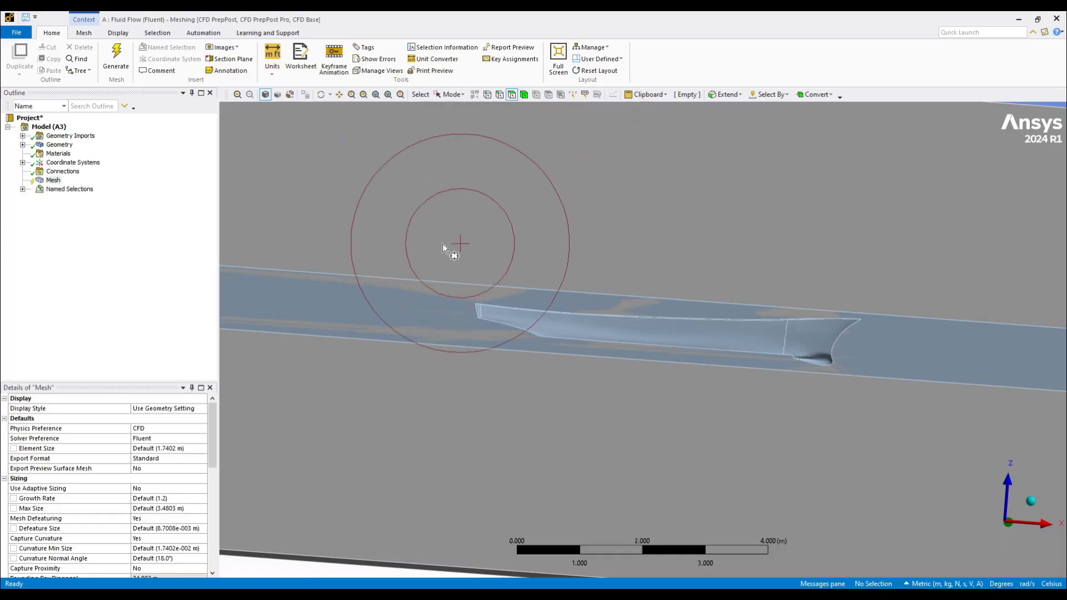
drag(443, 244, 926, 455)
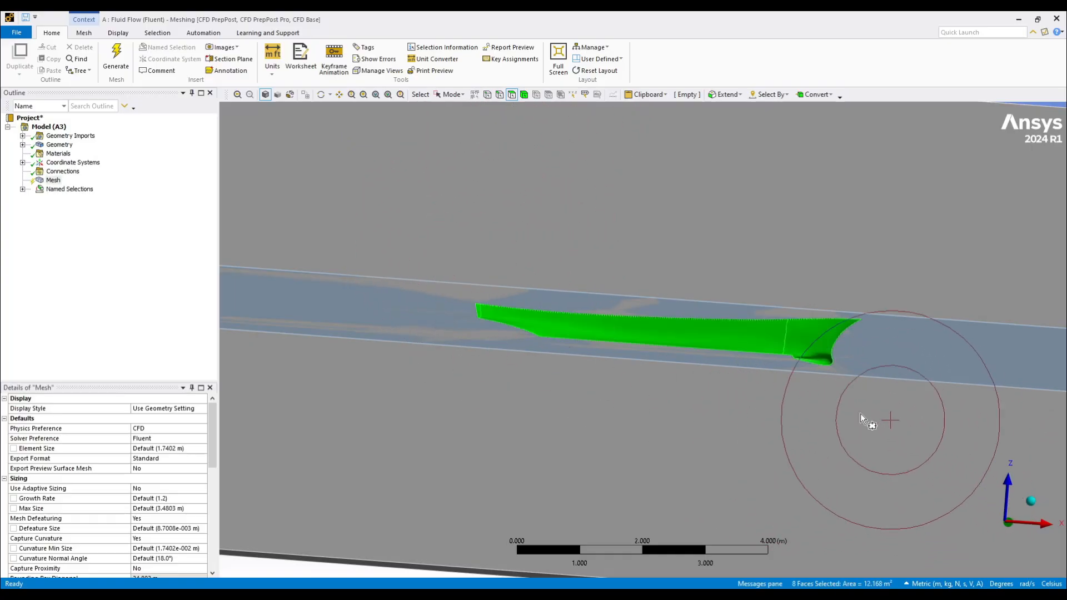
right_click(659, 335)
click(705, 302)
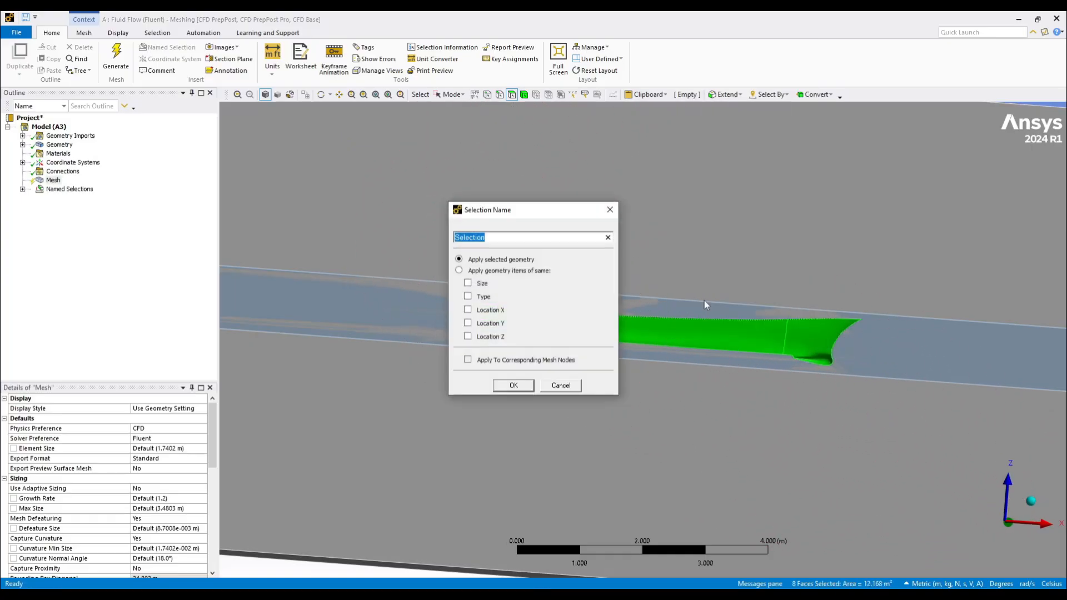
text(hull)
click(512, 385)
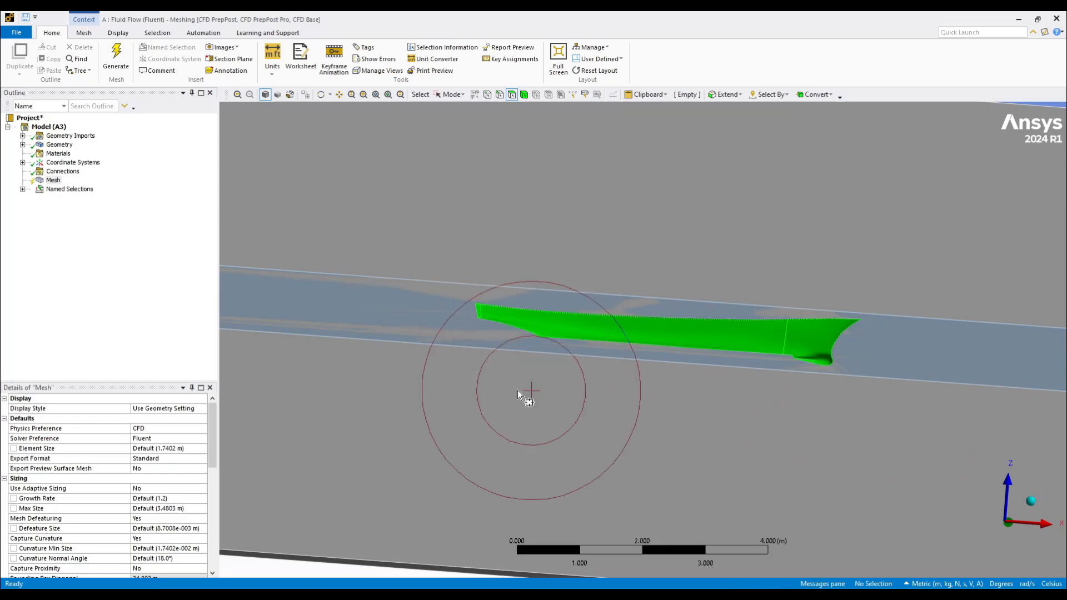
Expand the Named Selections group in the model tree to review its entries
scroll(518, 390, down, 5)
mouse_move(658, 381)
middle_down()
mouse_move(695, 383)
mouse_move(646, 383)
middle_up()
click(22, 189)
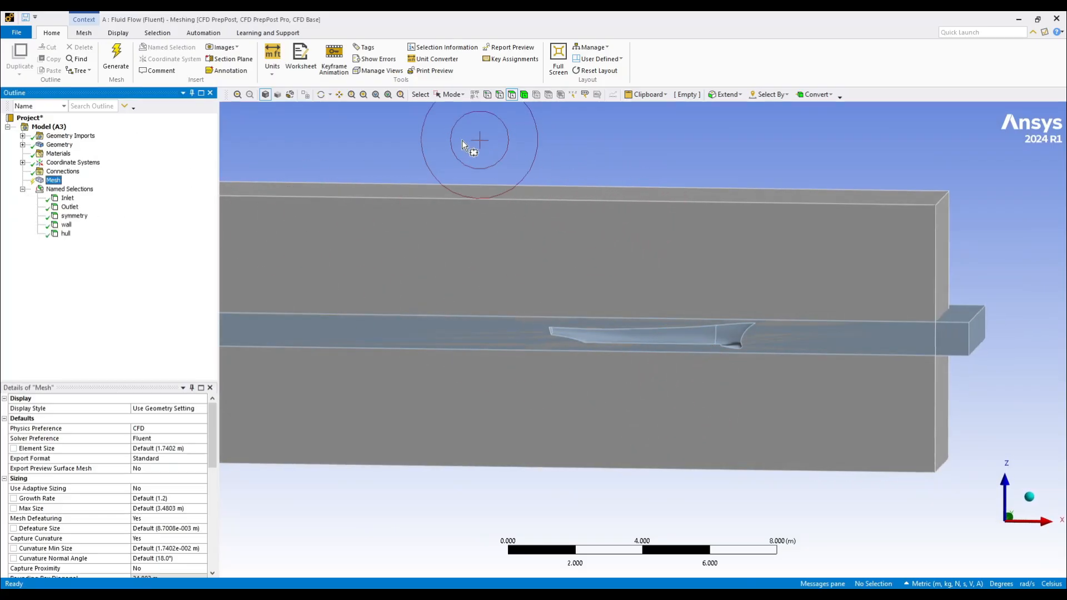
Start inserting a mesh control under the Mesh object
right_click(55, 180)
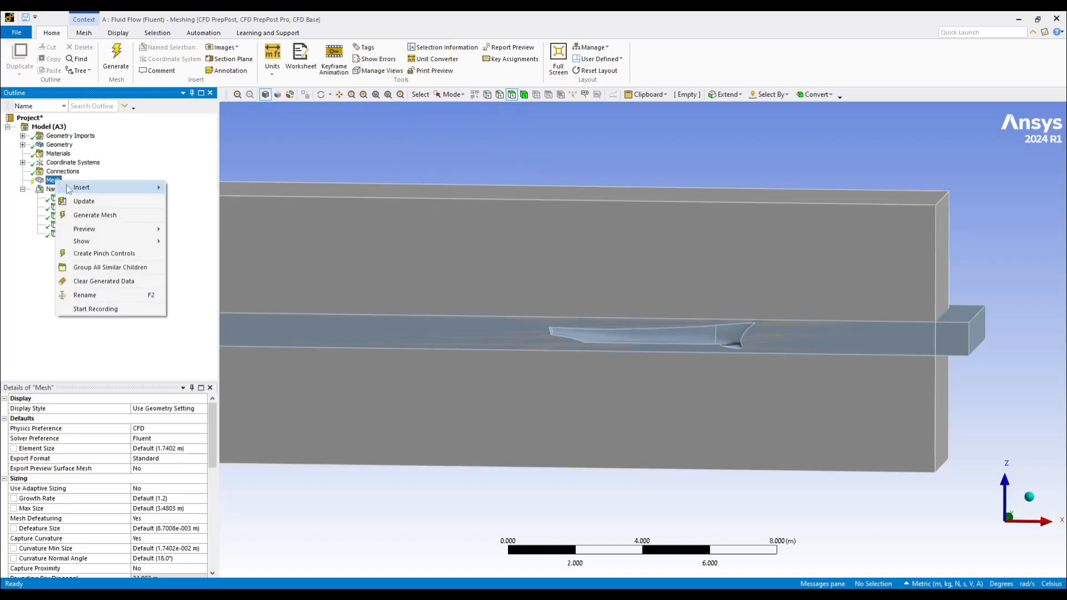
Insert a mesh sizing control and scope it to the large fluid domain body surrounding the hull
mouse_move(138, 187)
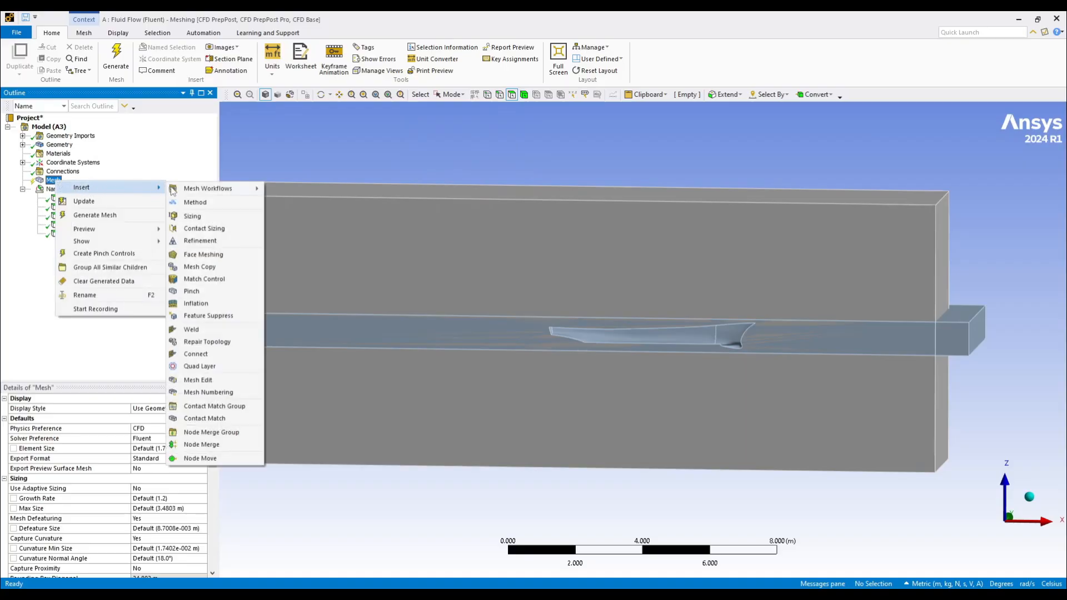
click(191, 216)
click(162, 418)
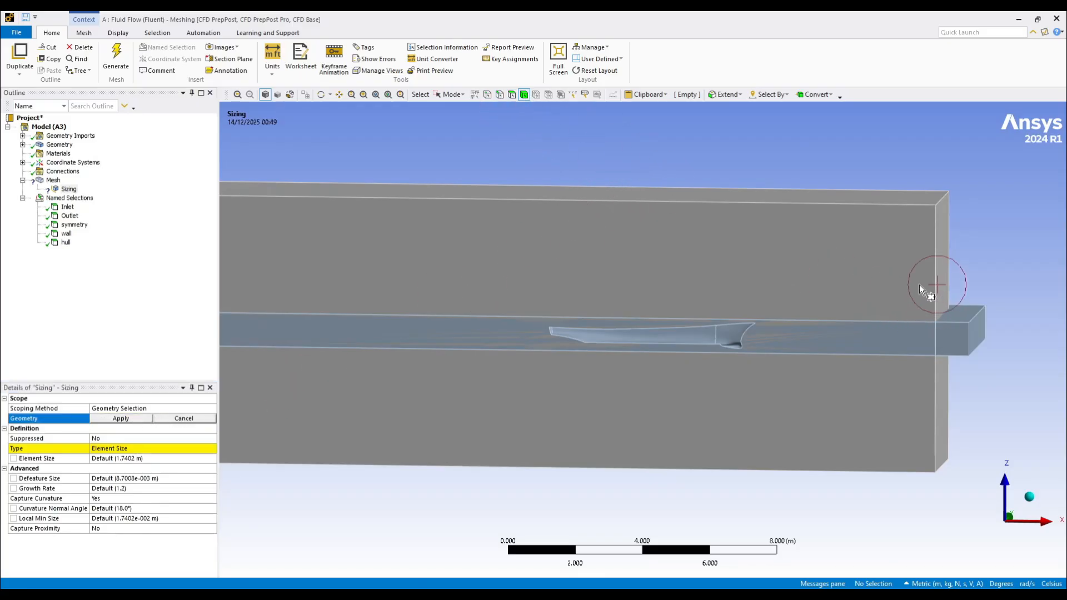
click(451, 95)
click(454, 120)
click(840, 281)
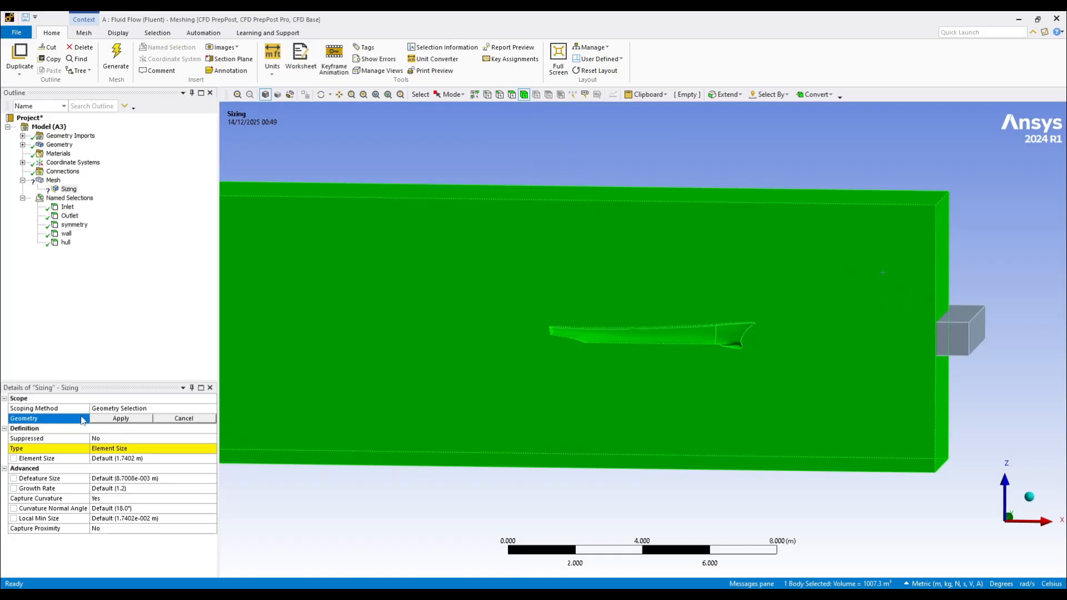
click(121, 420)
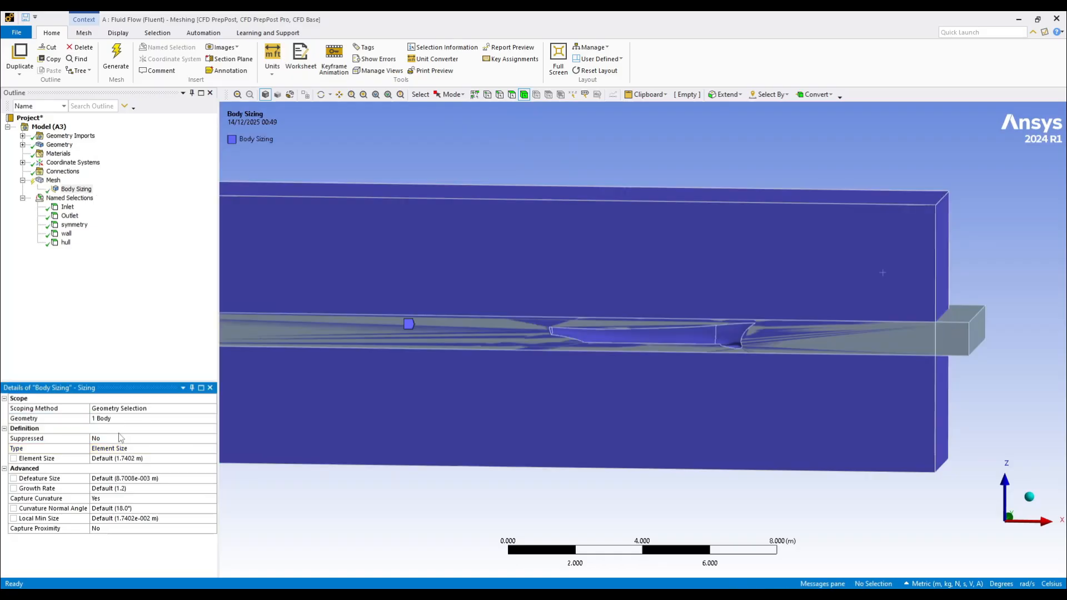
Set the body sizing type to Body of Influence and assign the slender box around the hull as the influence body
click(117, 448)
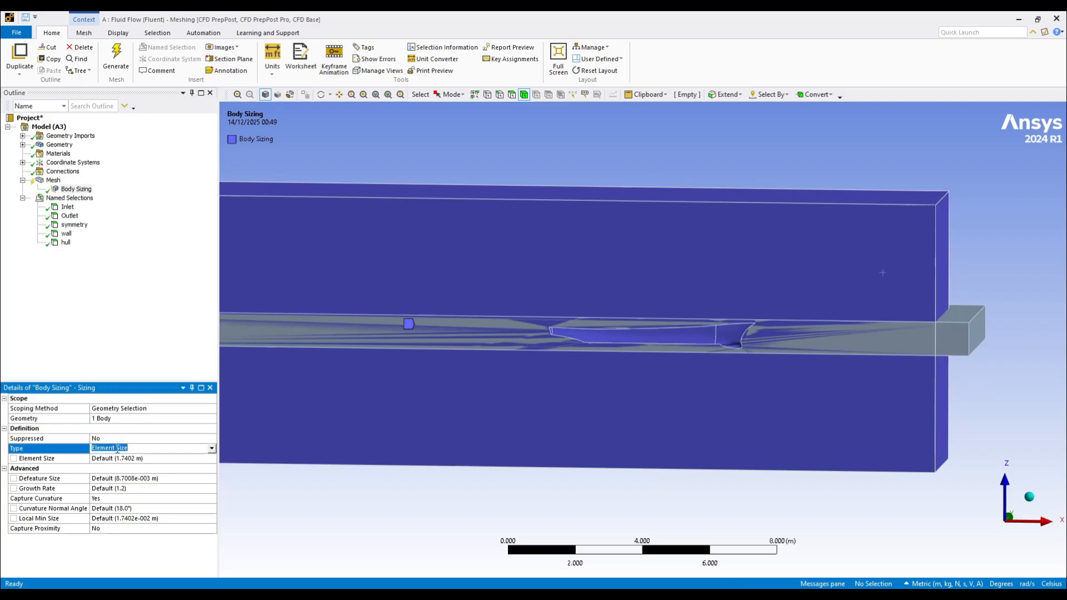
click(211, 450)
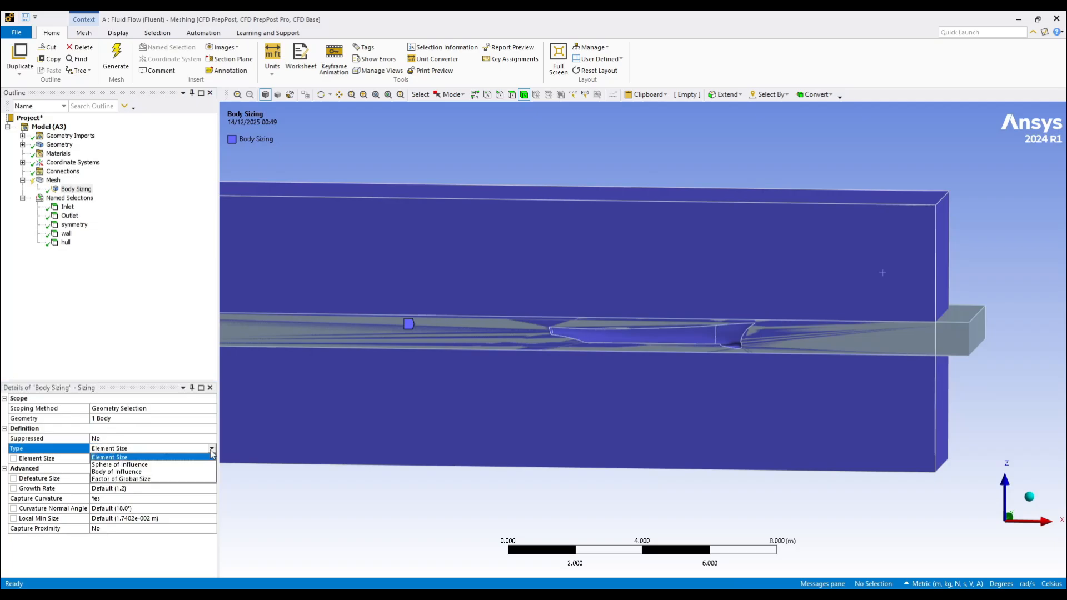
click(155, 472)
click(137, 459)
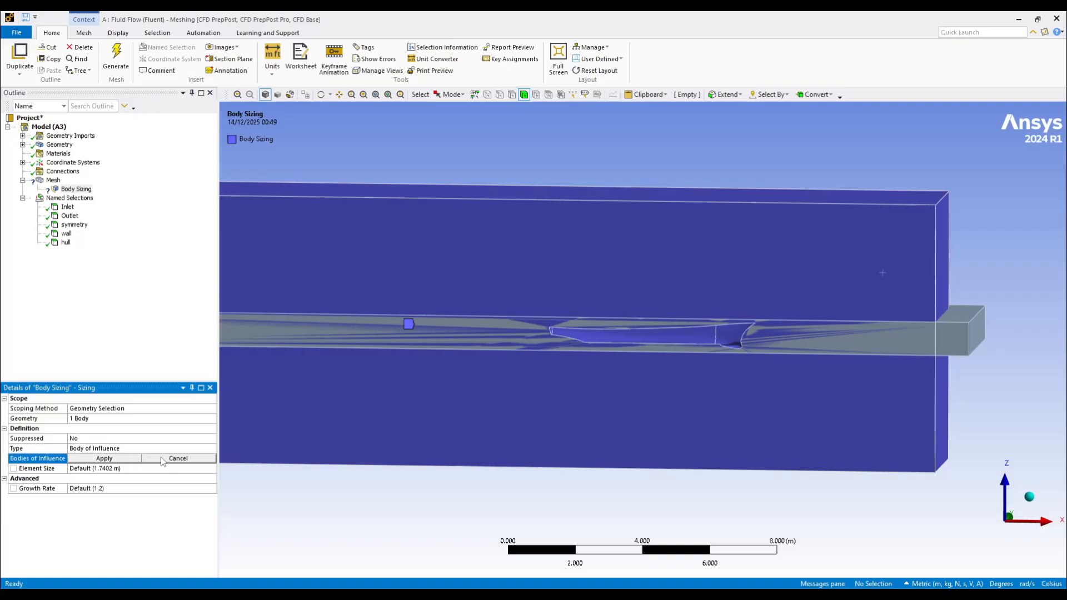
click(951, 338)
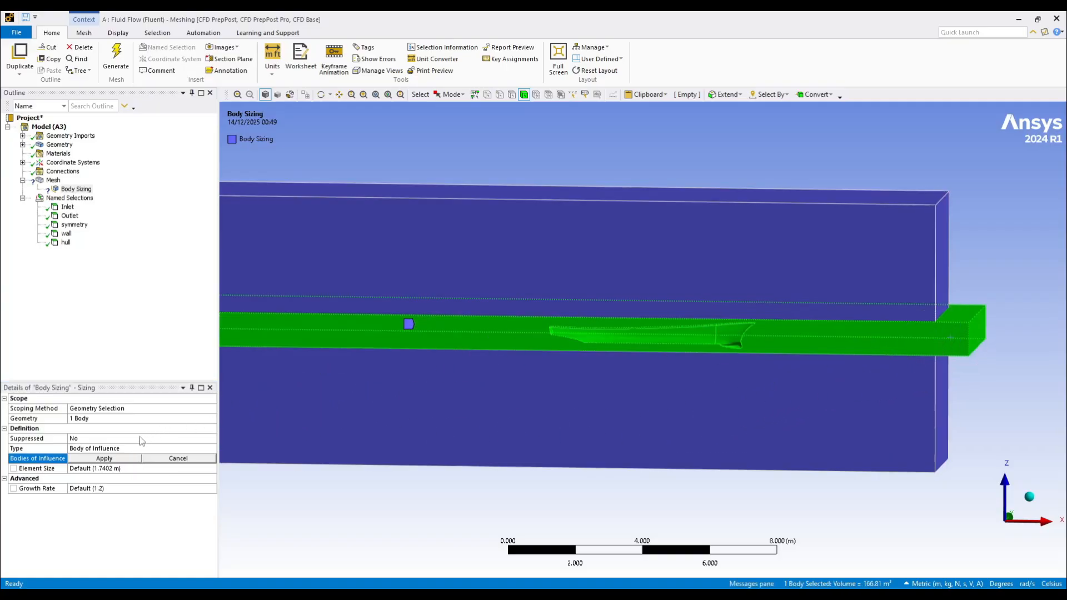
click(105, 459)
Set the body sizing's element size to 0.04 m and generate the mesh
click(99, 470)
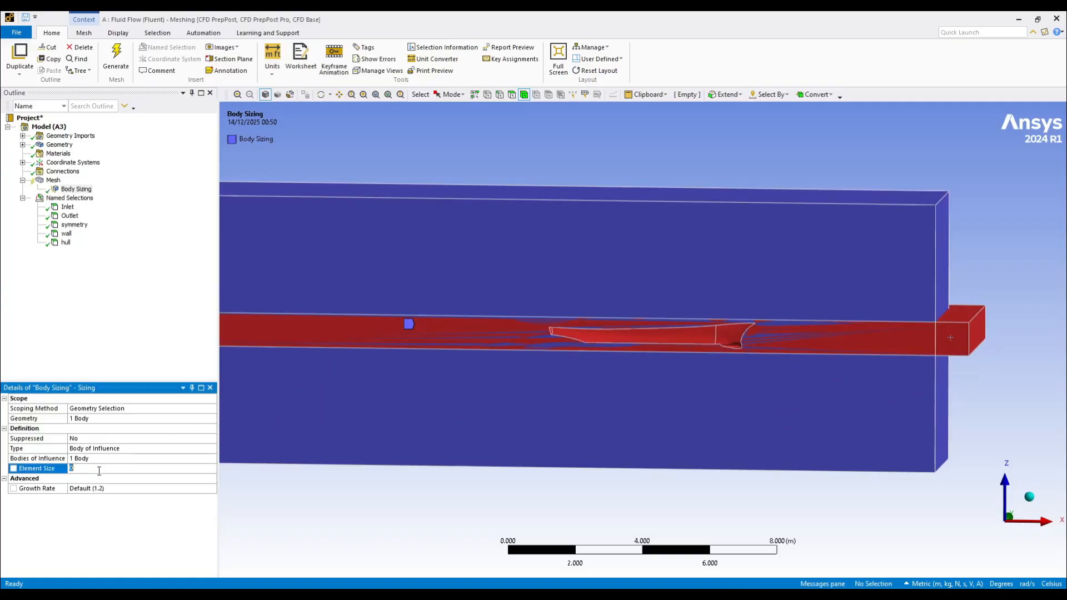
click(148, 346)
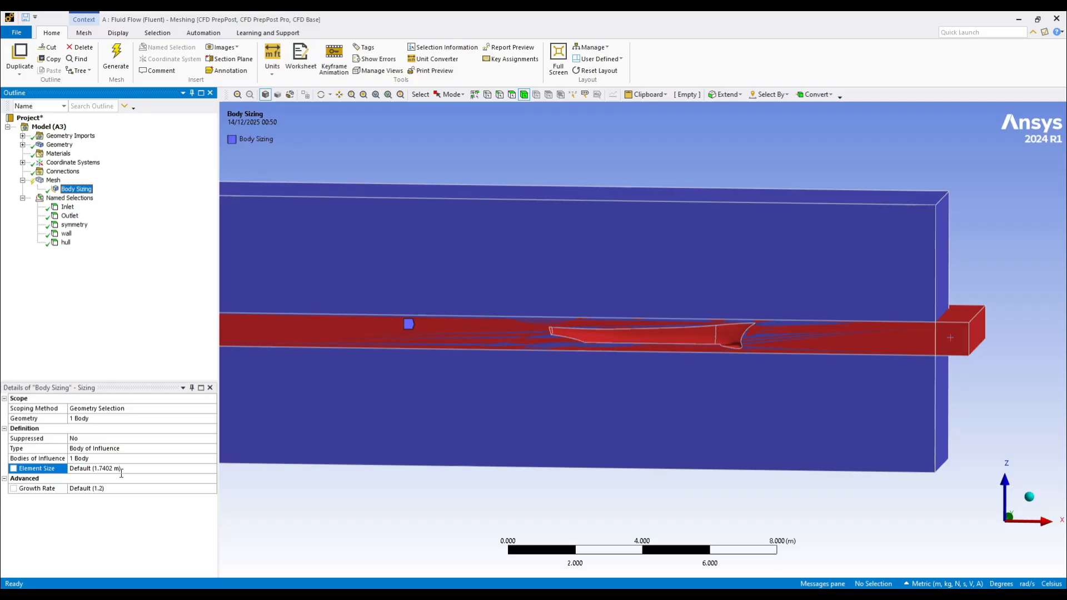
click(122, 470)
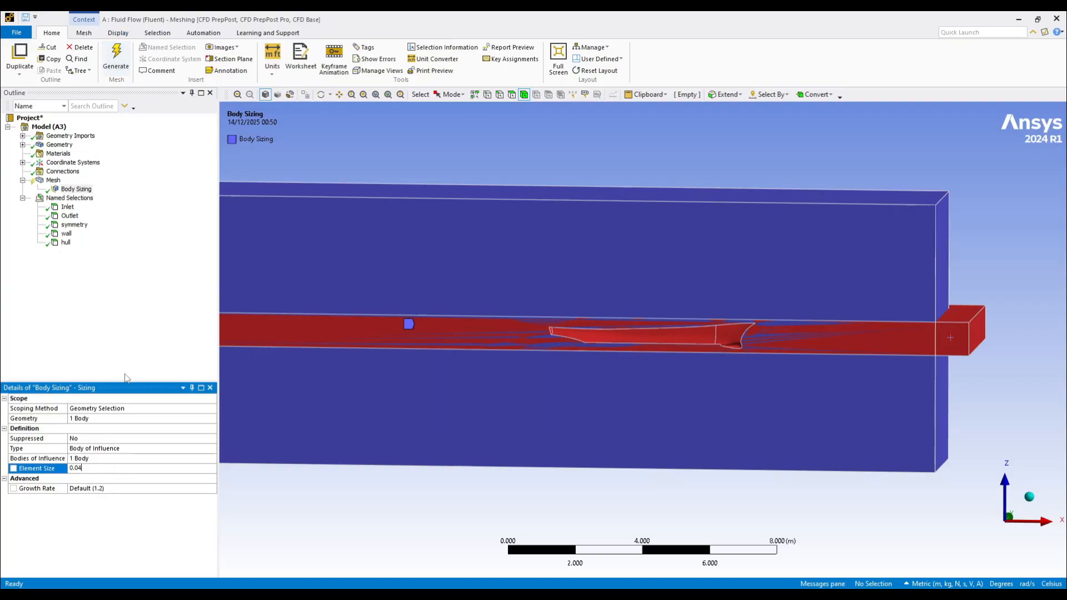
click(116, 68)
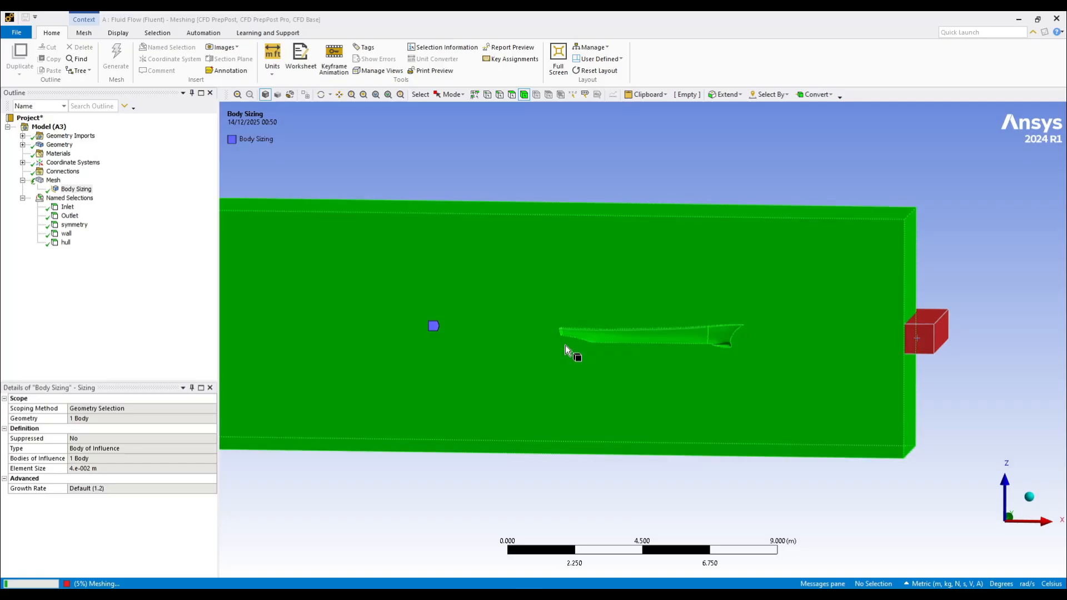
mouse_move(567, 391)
middle_down()
mouse_move(474, 390)
mouse_move(548, 386)
middle_up()
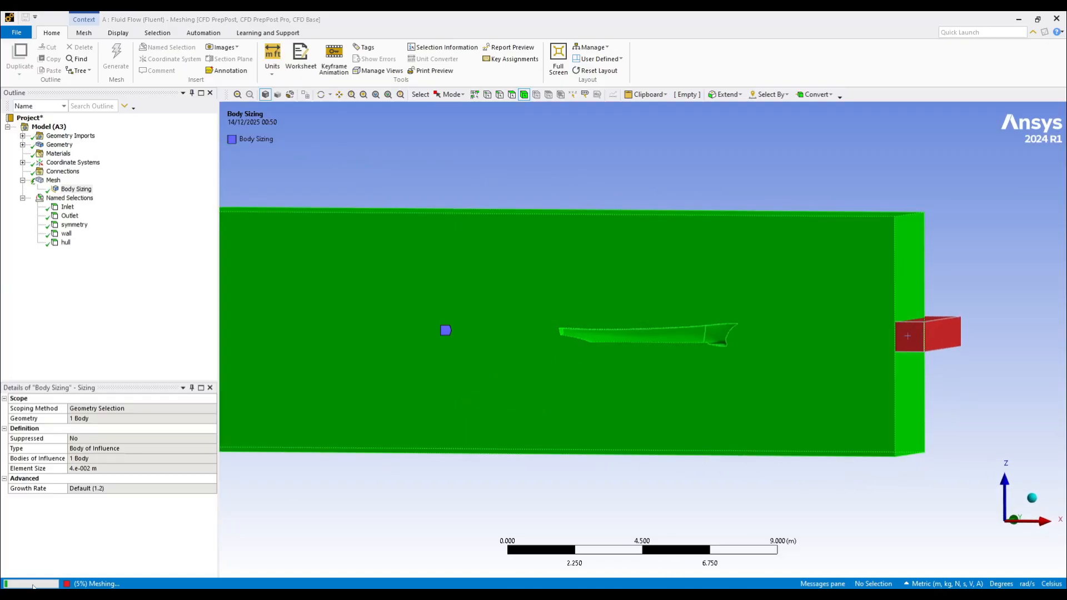
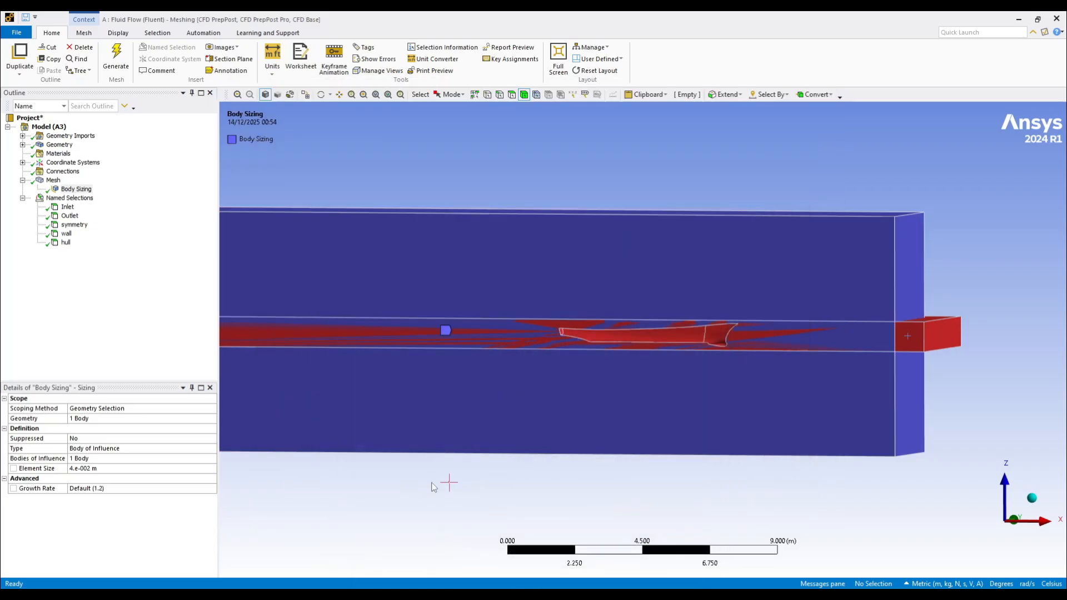
Examine the generated mesh around the hull, from the stern along the keel to the bulbous bow and the surrounding refinement zone
scroll(684, 330, down, 2)
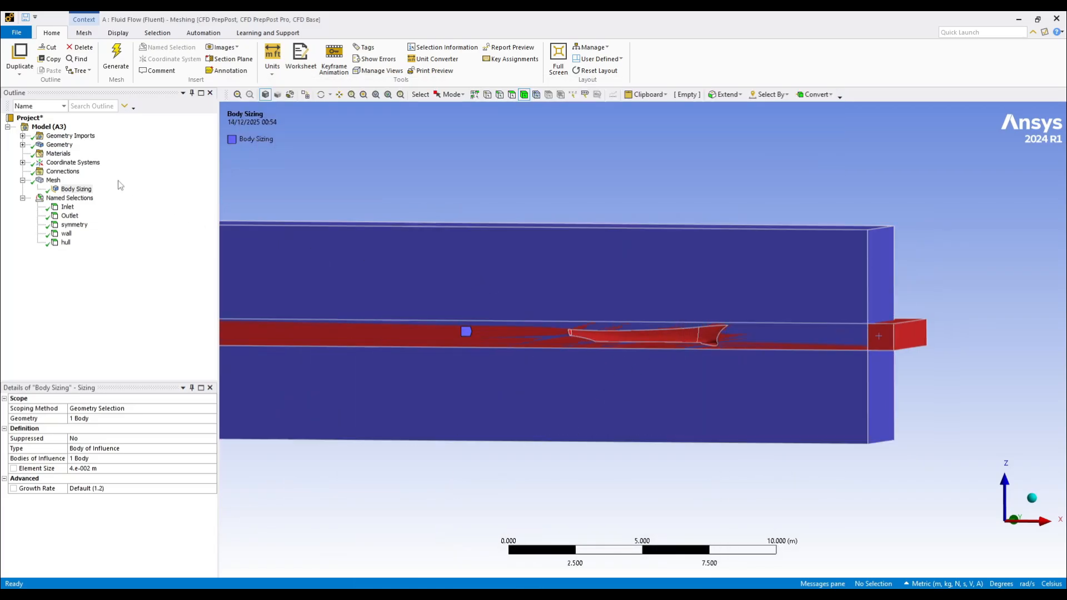
click(52, 180)
scroll(599, 318, up, 8)
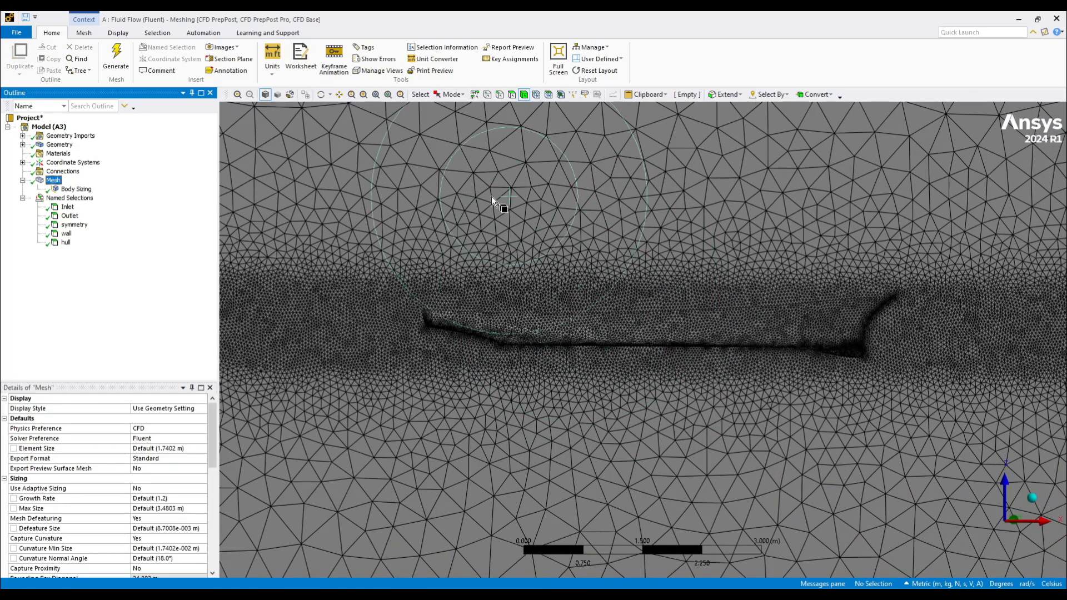
click(339, 95)
drag(592, 356, 659, 347)
scroll(448, 305, up, 6)
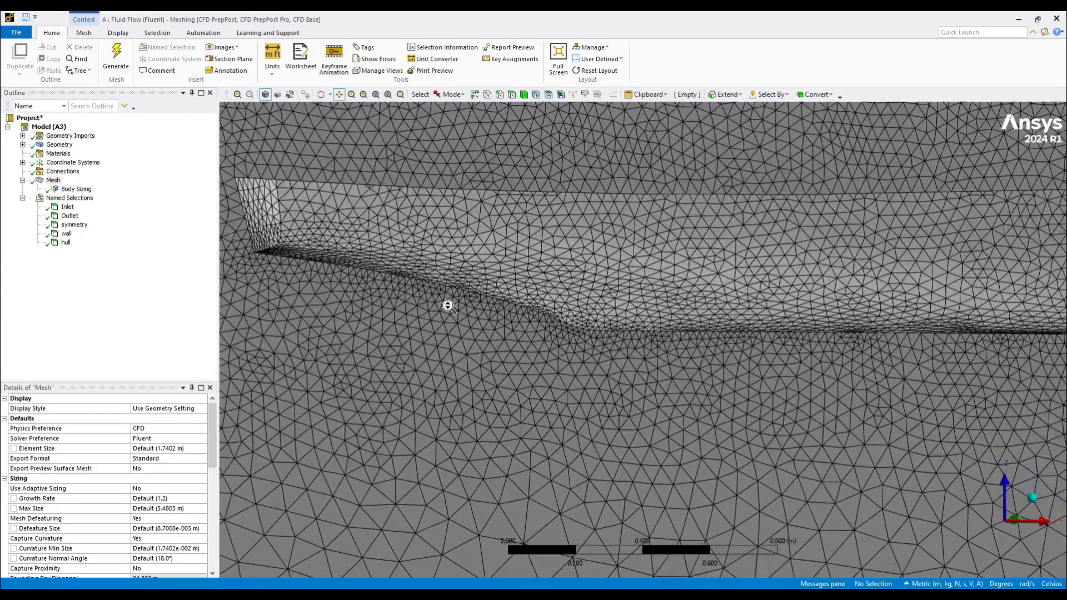
drag(755, 363, 283, 361)
drag(723, 355, 348, 360)
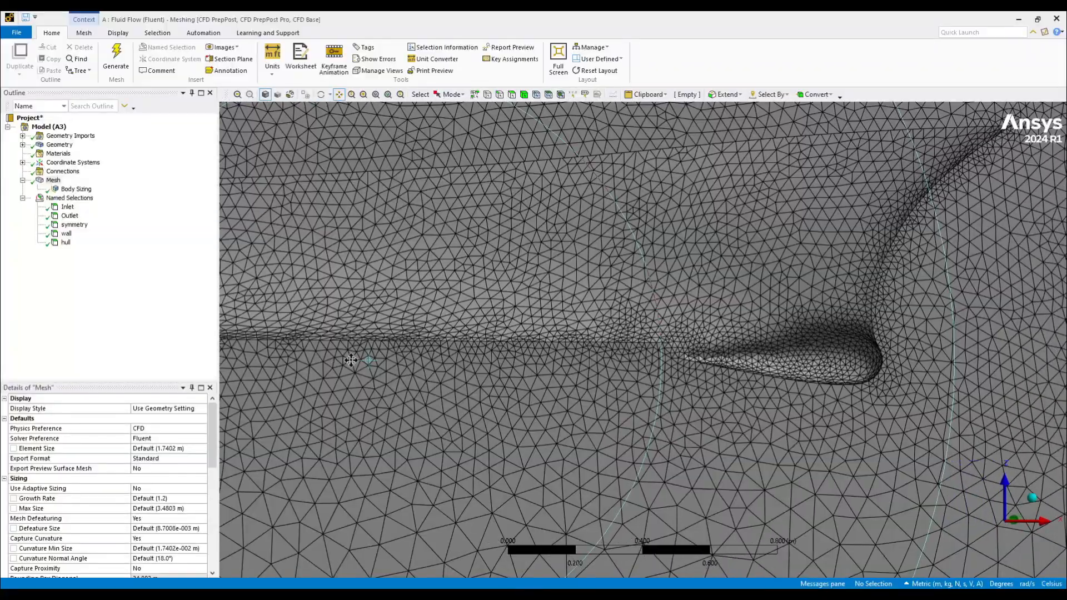
scroll(924, 362, up, 3)
mouse_move(891, 367)
middle_down()
mouse_move(829, 380)
mouse_move(883, 368)
mouse_move(847, 364)
mouse_move(889, 366)
middle_up()
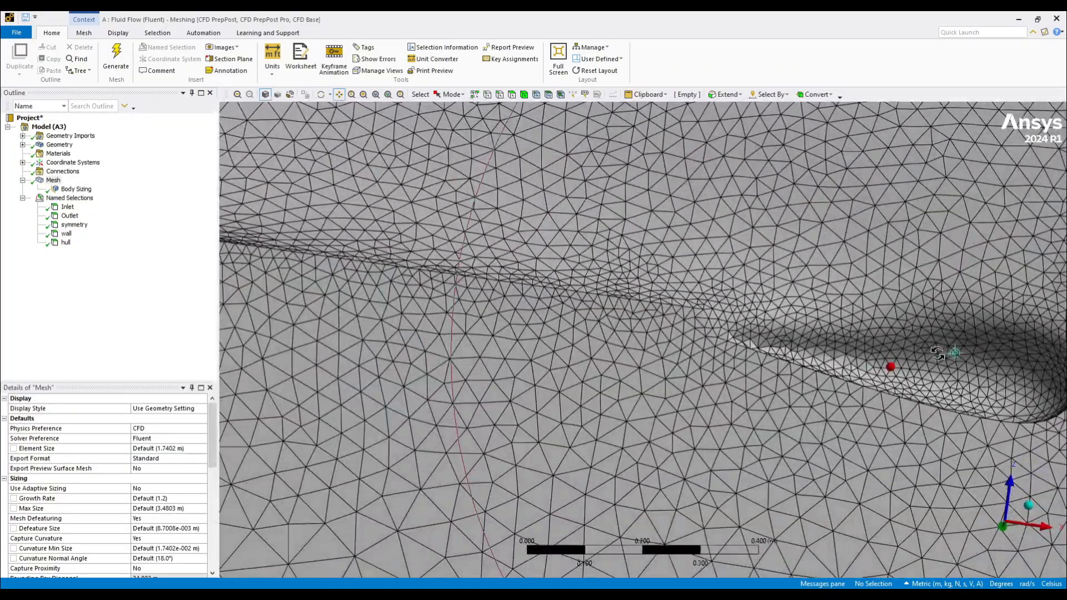
scroll(911, 375, down, 5)
scroll(911, 375, down, 8)
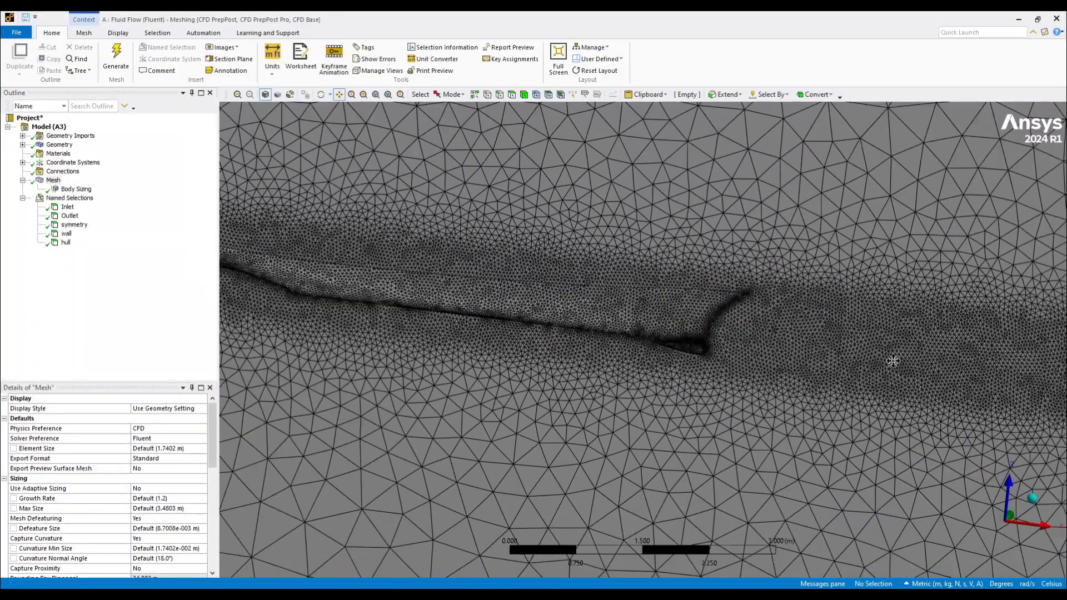
drag(871, 360, 846, 361)
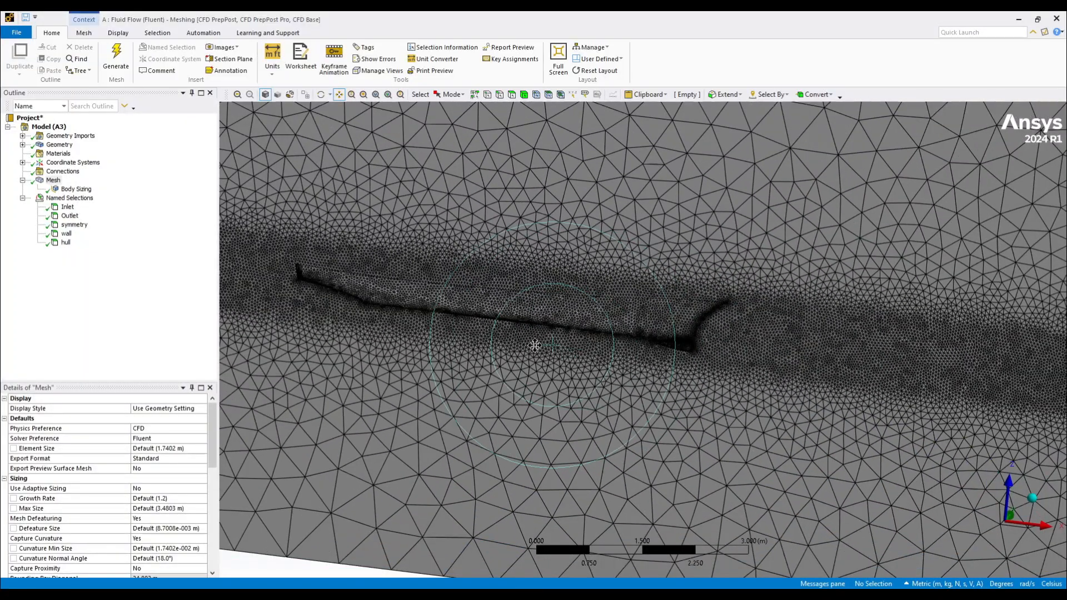
drag(534, 346, 542, 374)
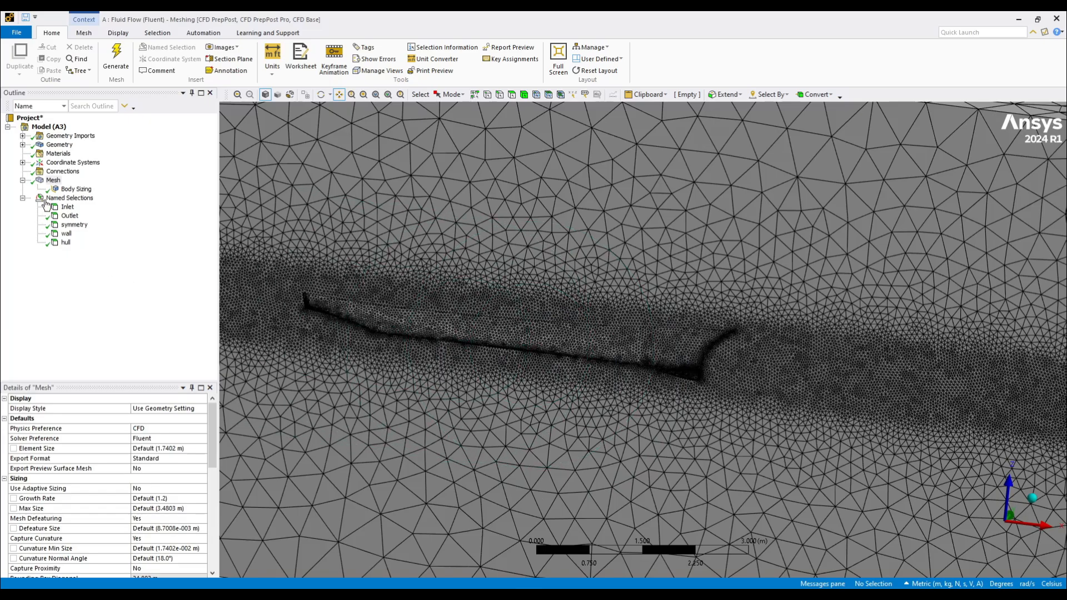
Insert another mesh sizing control and scope it to the four hull faces using box selection
right_click(53, 180)
mouse_move(83, 188)
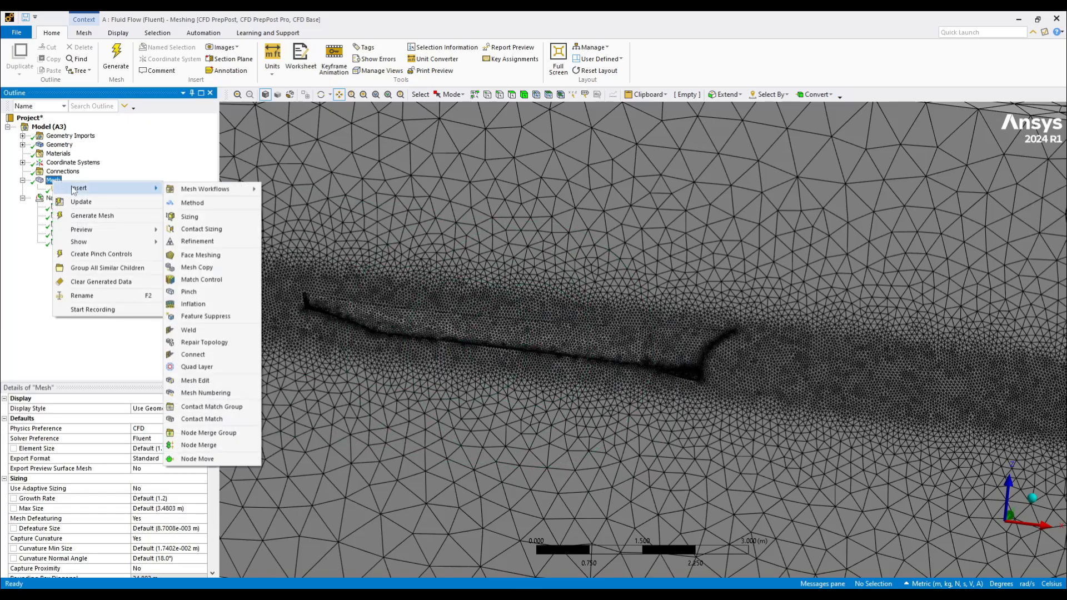
click(250, 217)
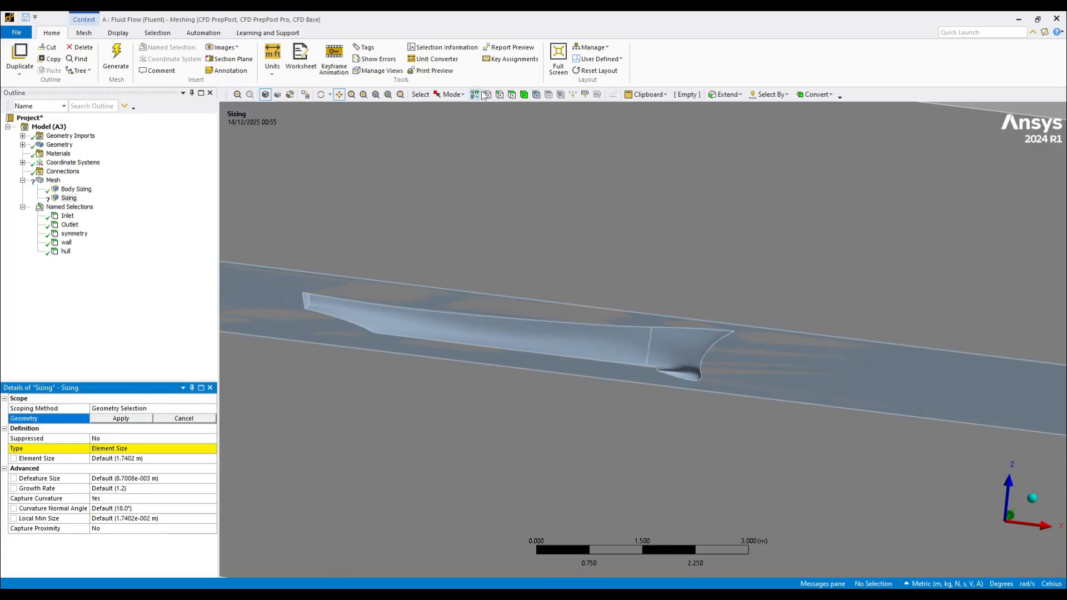
click(511, 95)
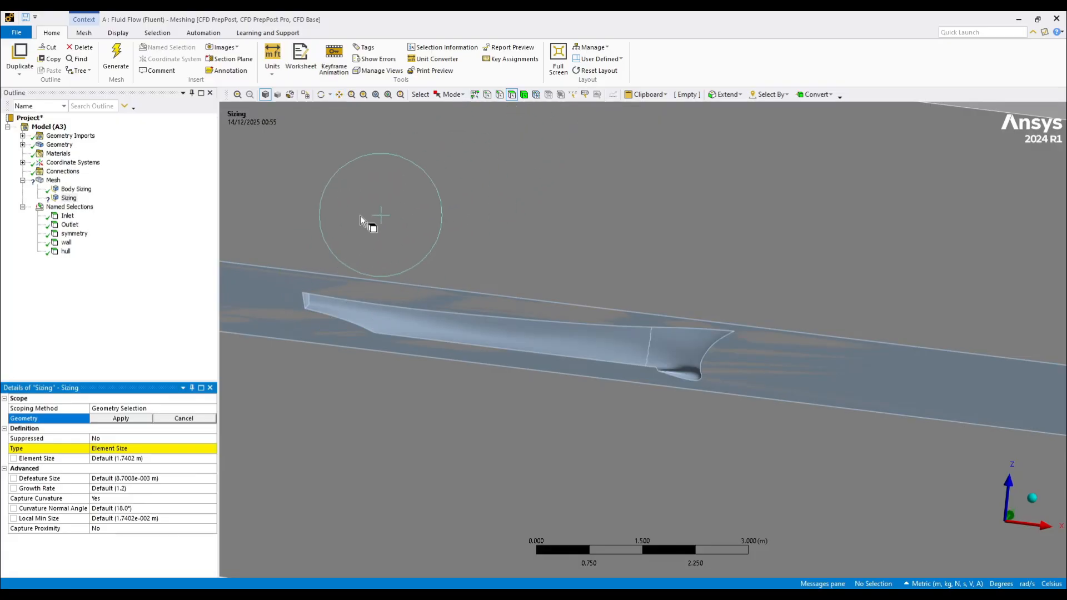
click(451, 95)
click(484, 114)
drag(272, 237, 781, 439)
middle_drag(718, 429, 715, 431)
click(115, 419)
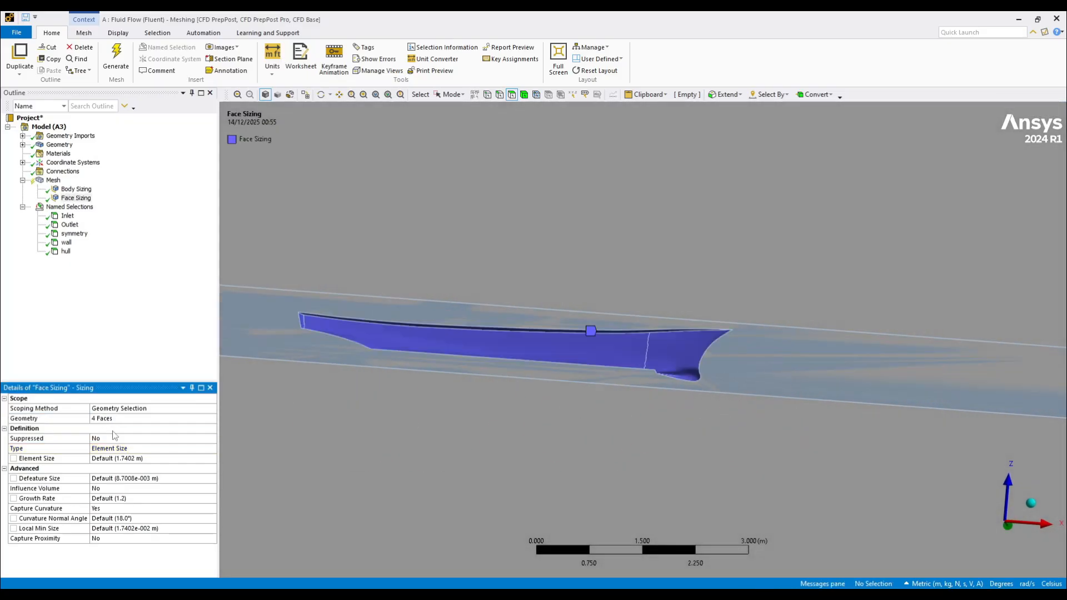
Set the hull face sizing's element size to 0.02 m and its curvature normal angle to 12°
click(117, 459)
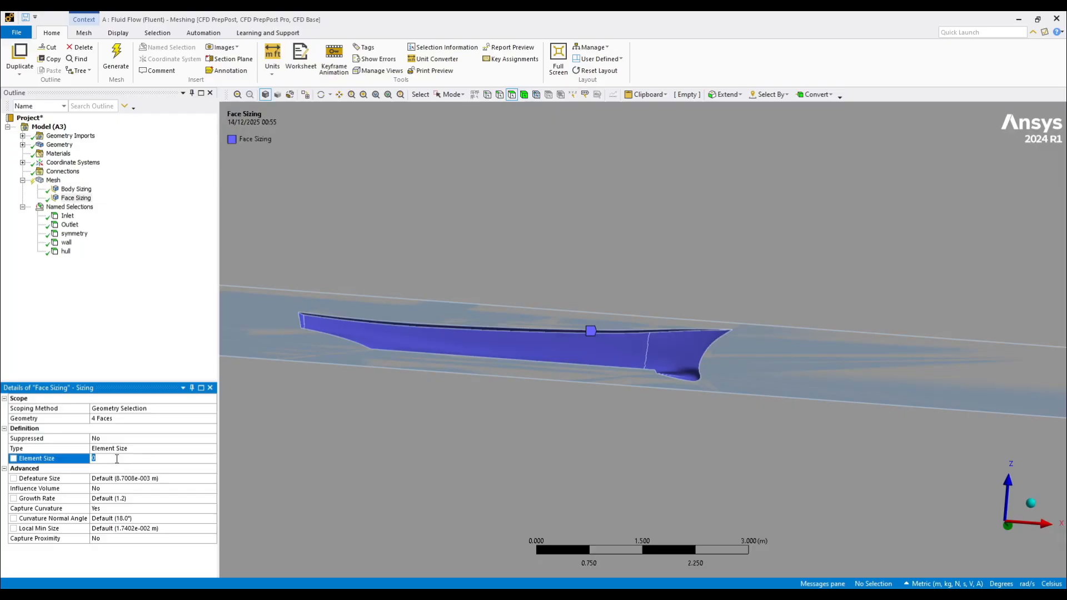
text(0.02)
click(112, 518)
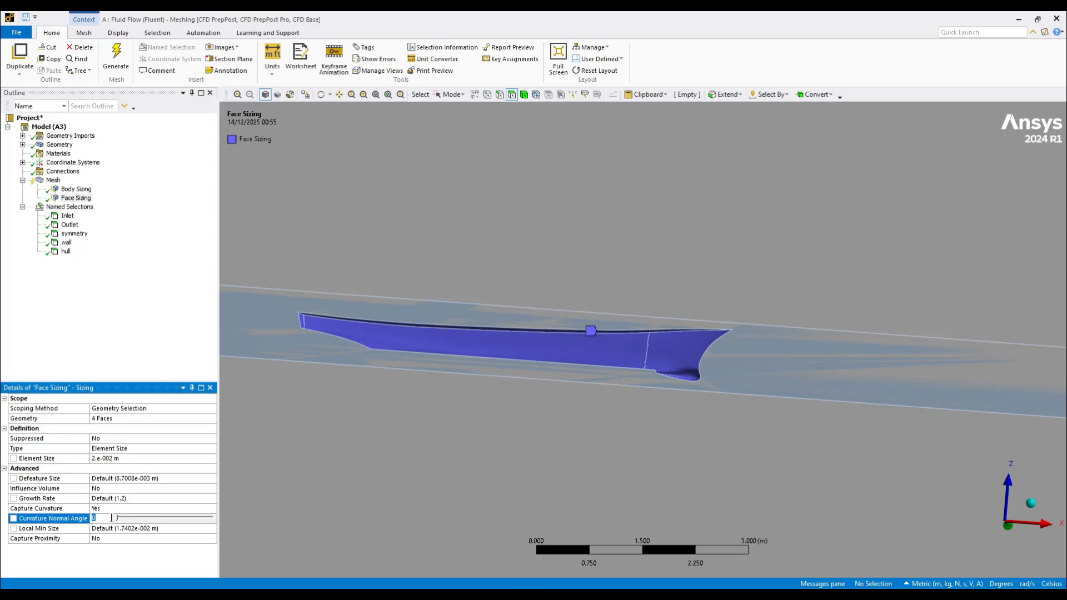
text(12)
Regenerate the mesh with the hull face sizing and inspect the surface mesh along the whole hull
click(119, 64)
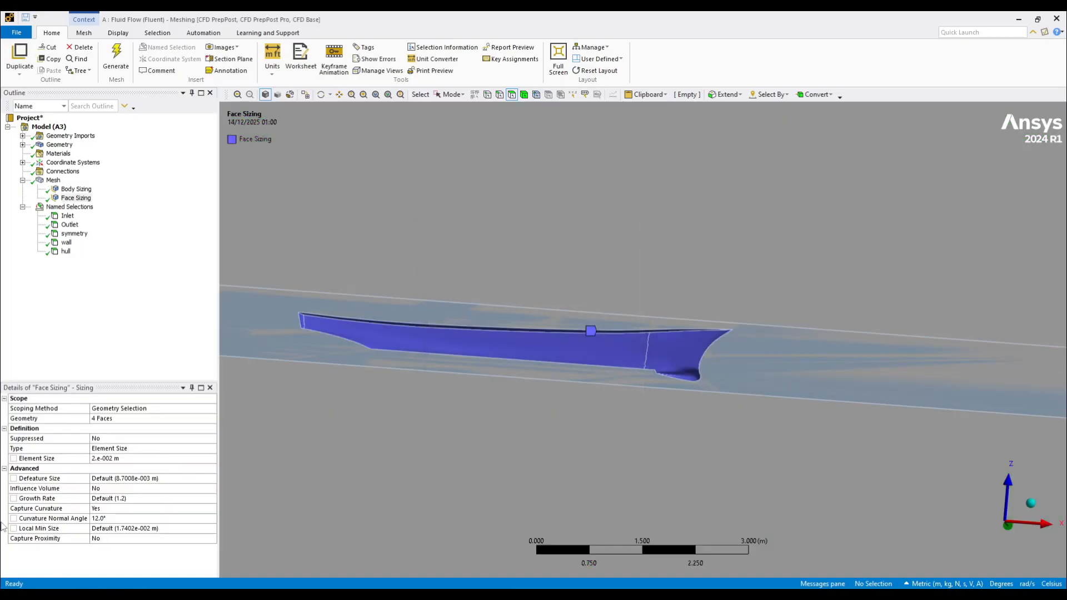
click(53, 180)
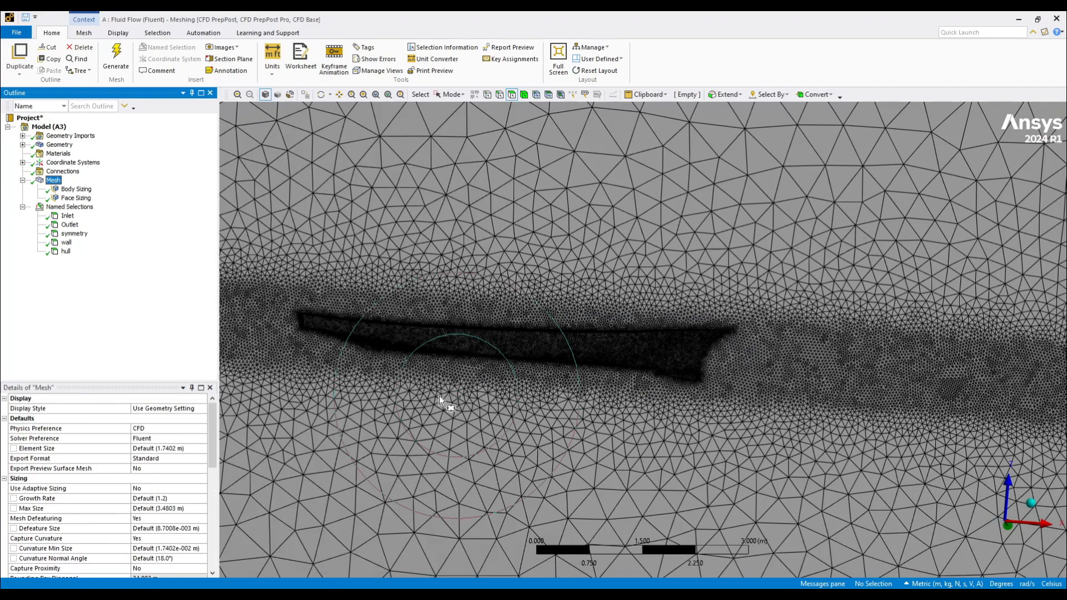
scroll(439, 396, up, 5)
scroll(440, 396, up, 3)
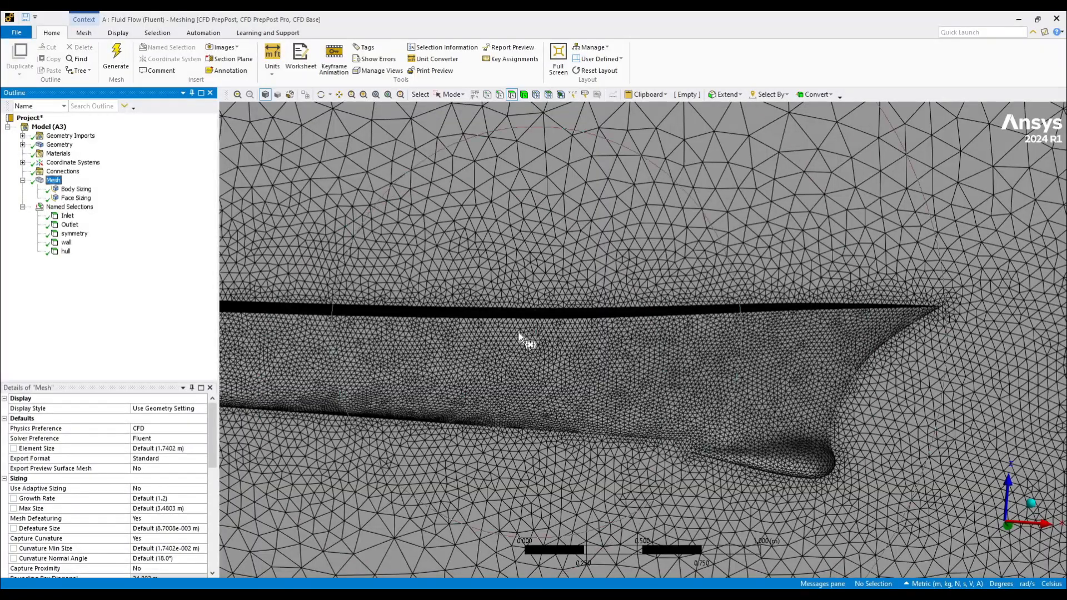
click(339, 95)
drag(495, 234, 849, 271)
scroll(849, 272, down, 4)
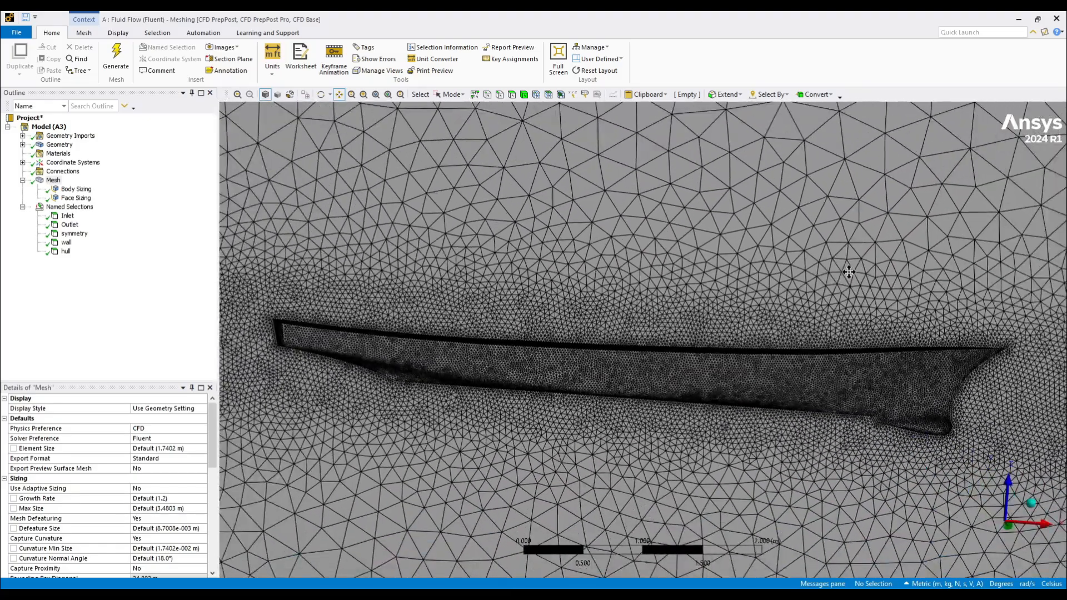
Set the global mesh element size to 0.1 m
click(53, 181)
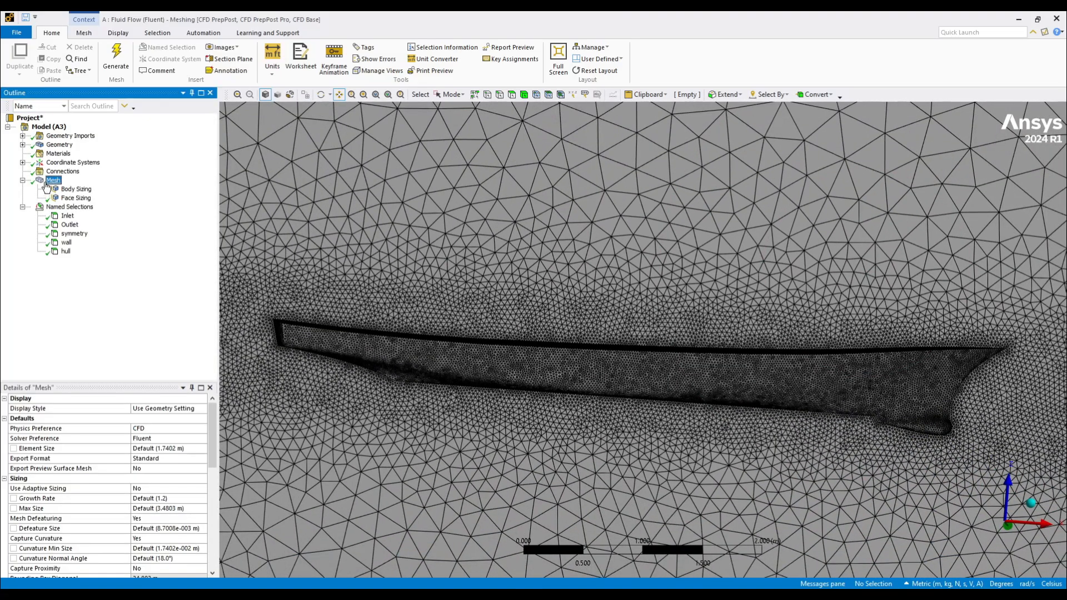
scroll(124, 487, down, 2)
scroll(124, 484, up, 2)
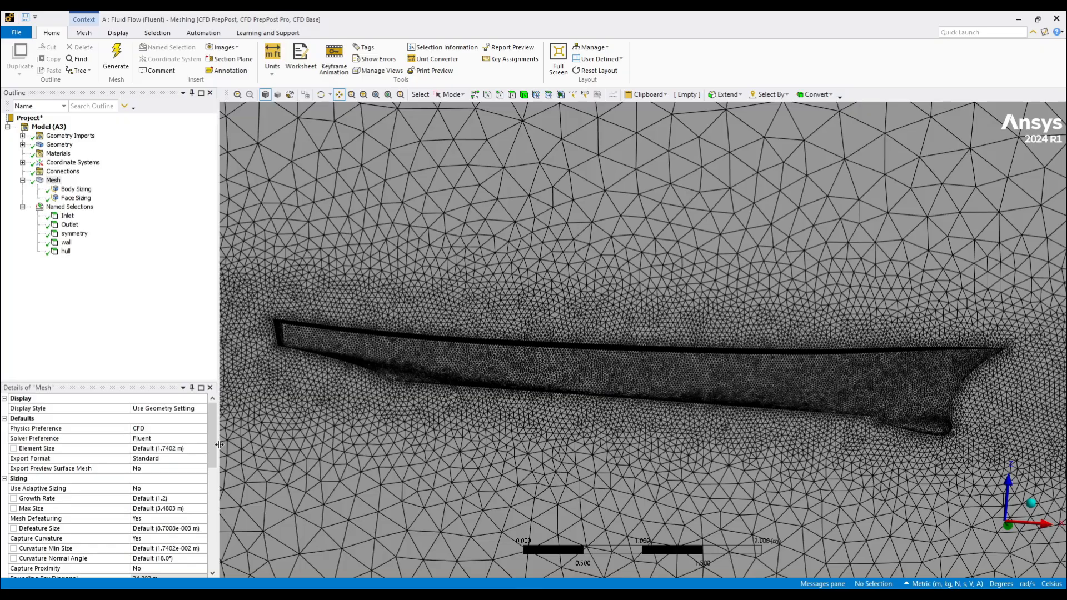
click(179, 448)
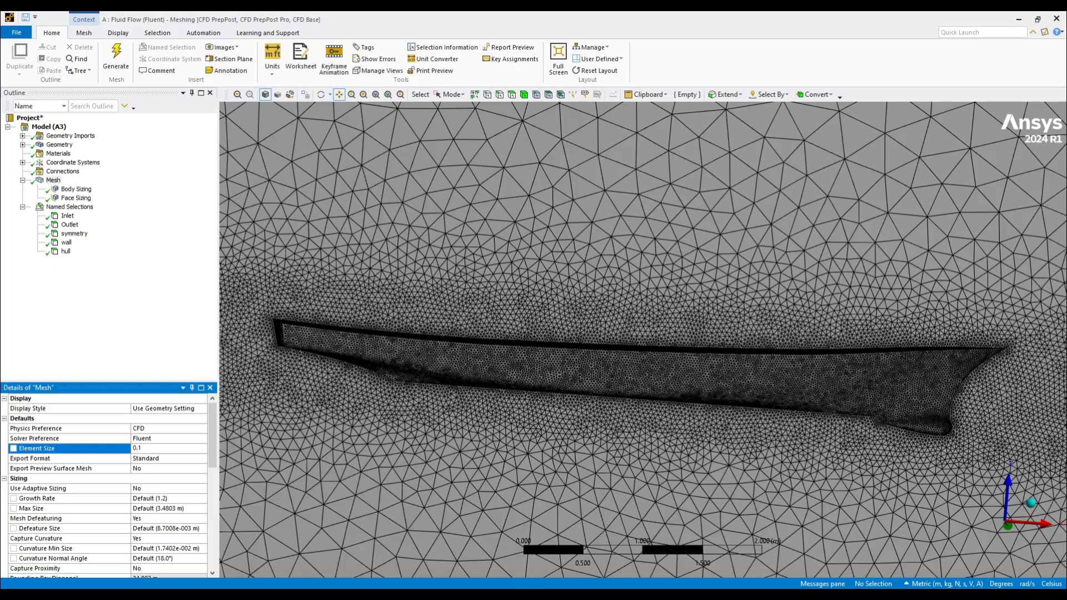
Apply the 0.1 m global element size and set the global mesh curvature normal angle to 12°
key(Return)
click(146, 487)
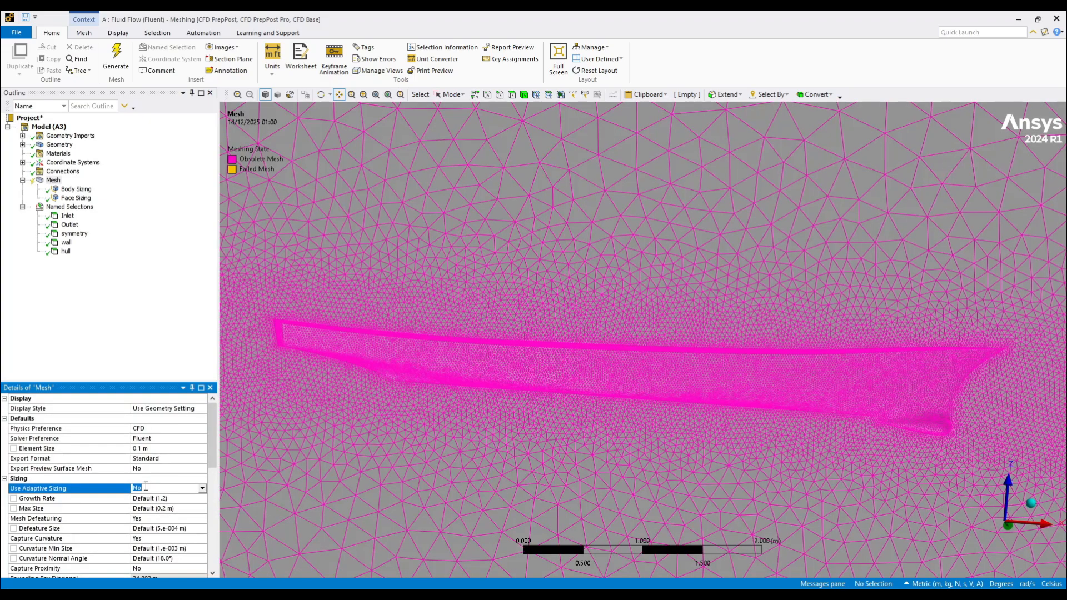
scroll(167, 503, down, 1)
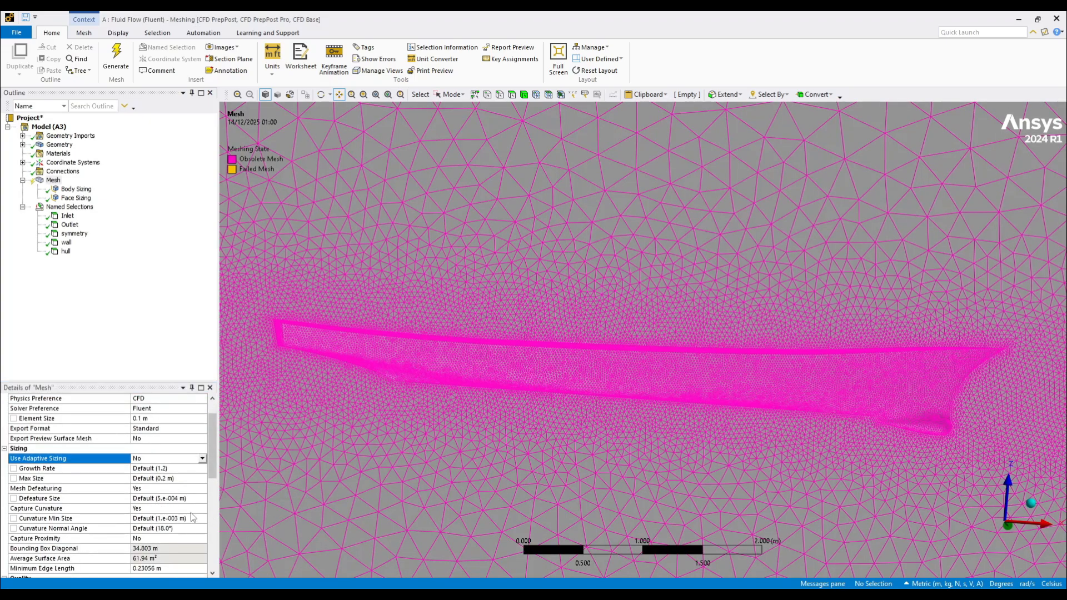
click(161, 528)
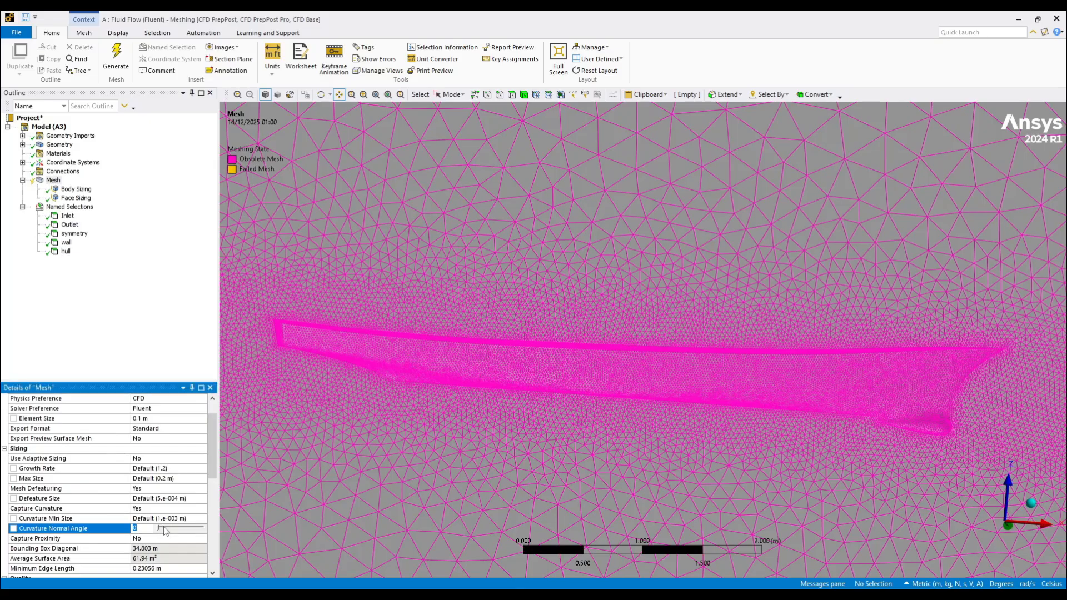
text(12)
key(Return)
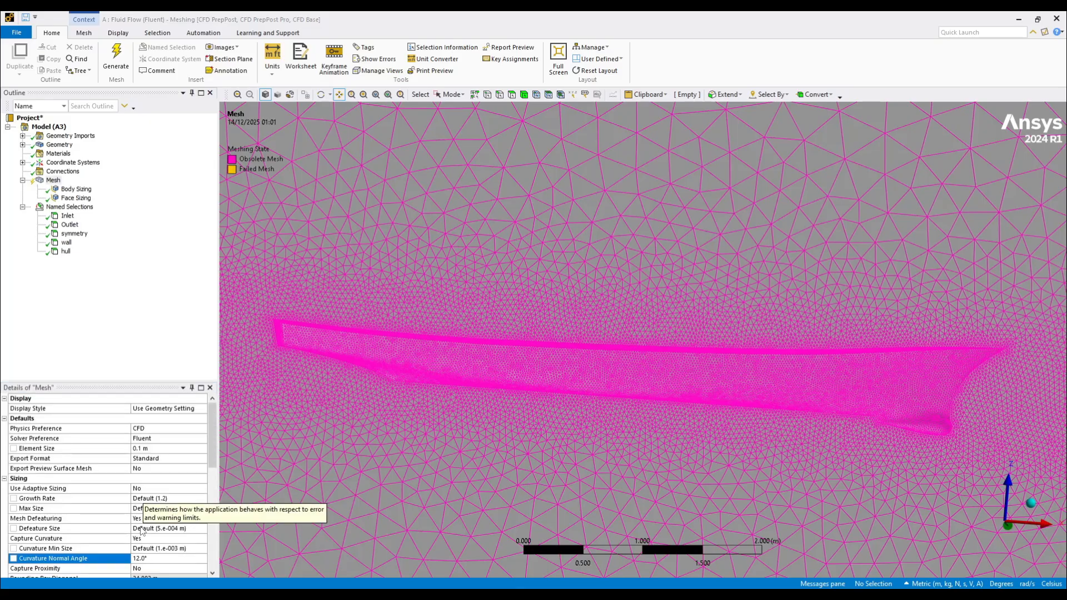
Set the smoothing in the global mesh quality settings to High
scroll(159, 533, down, 2)
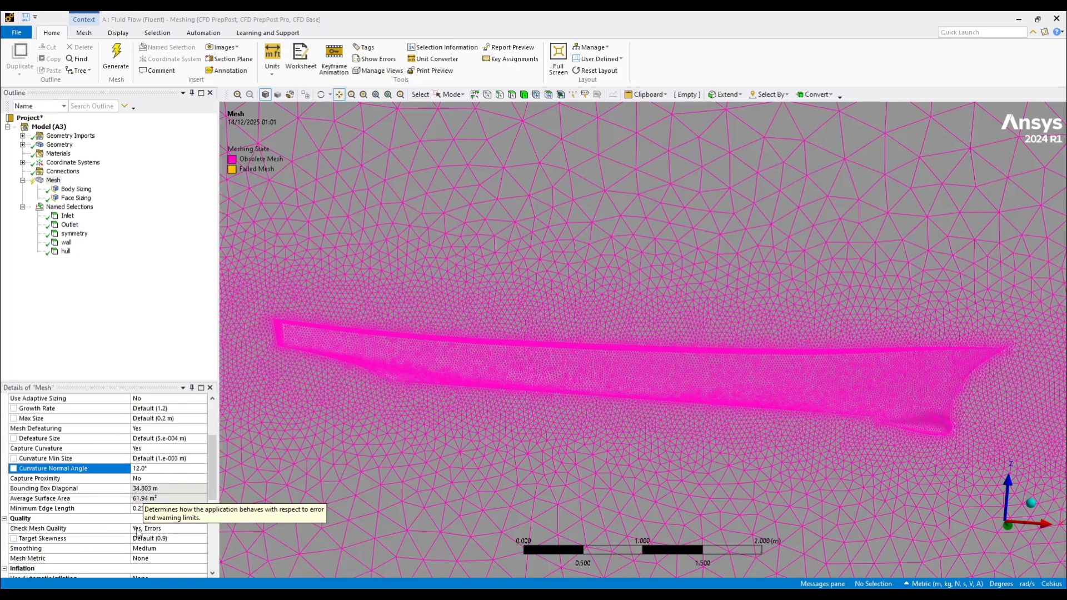
click(158, 549)
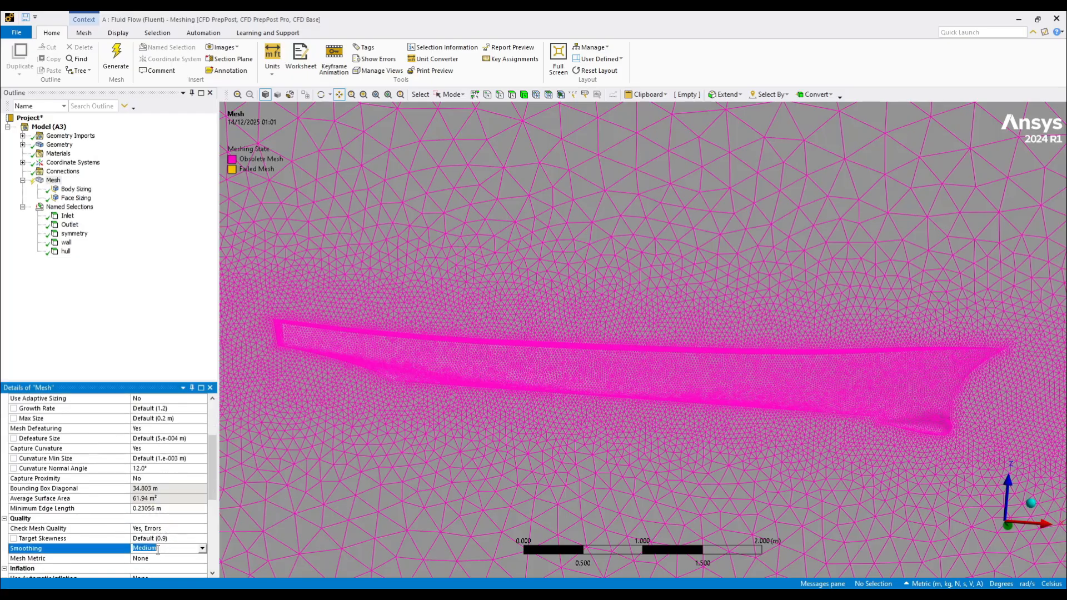
click(203, 549)
click(150, 574)
scroll(125, 543, down, 2)
click(196, 518)
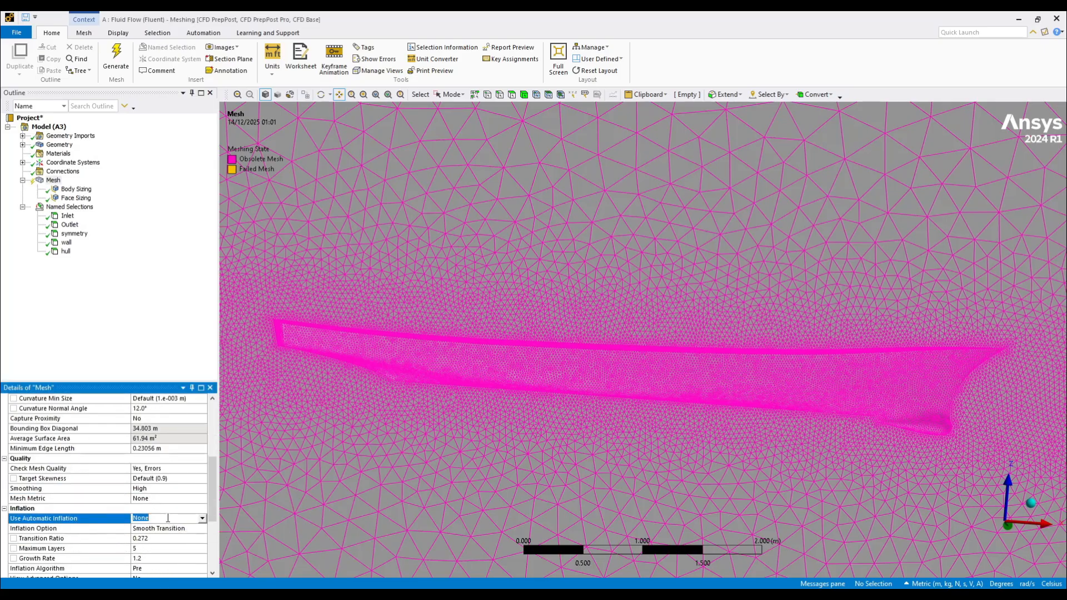
click(202, 519)
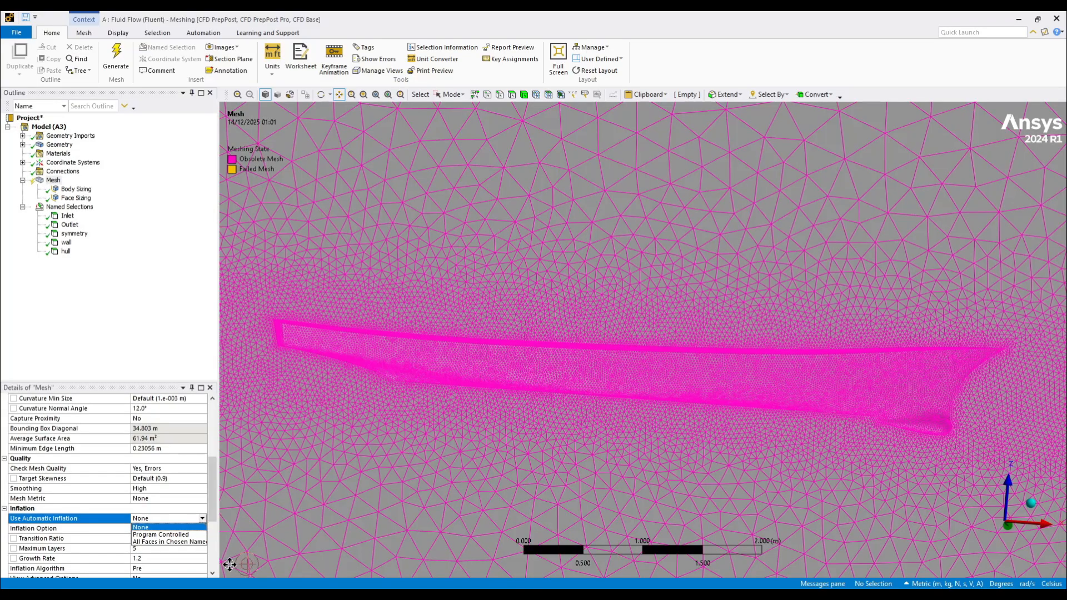
click(171, 333)
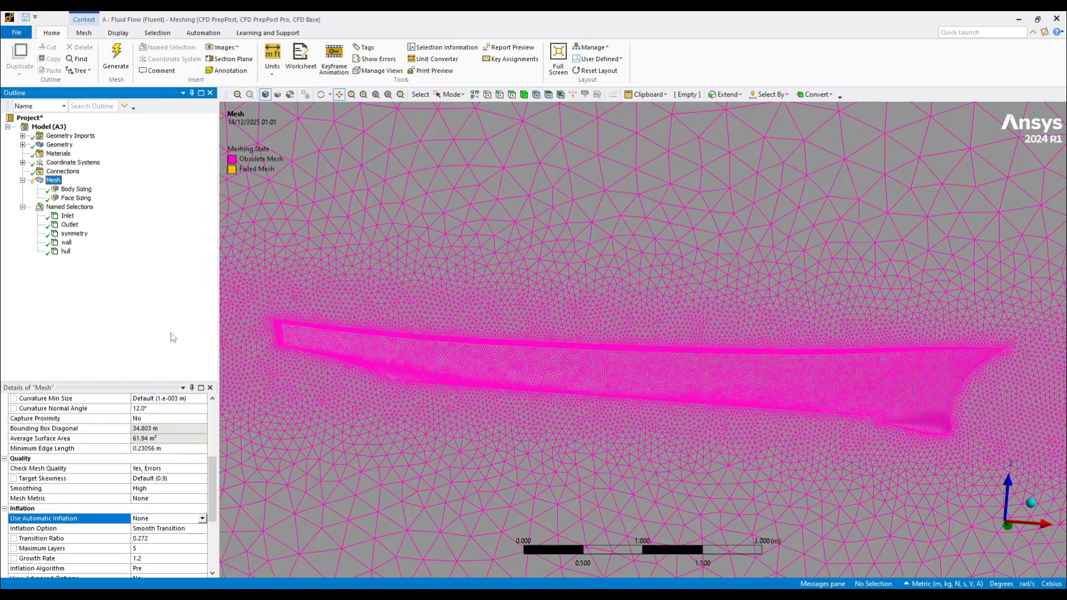
scroll(159, 483, down, 1)
click(201, 488)
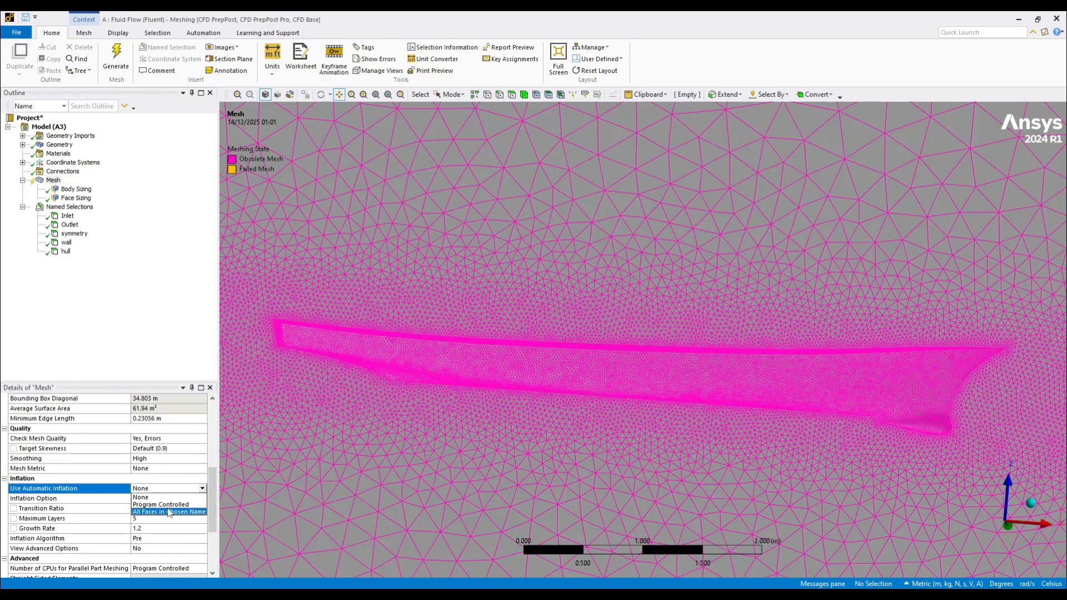
click(178, 365)
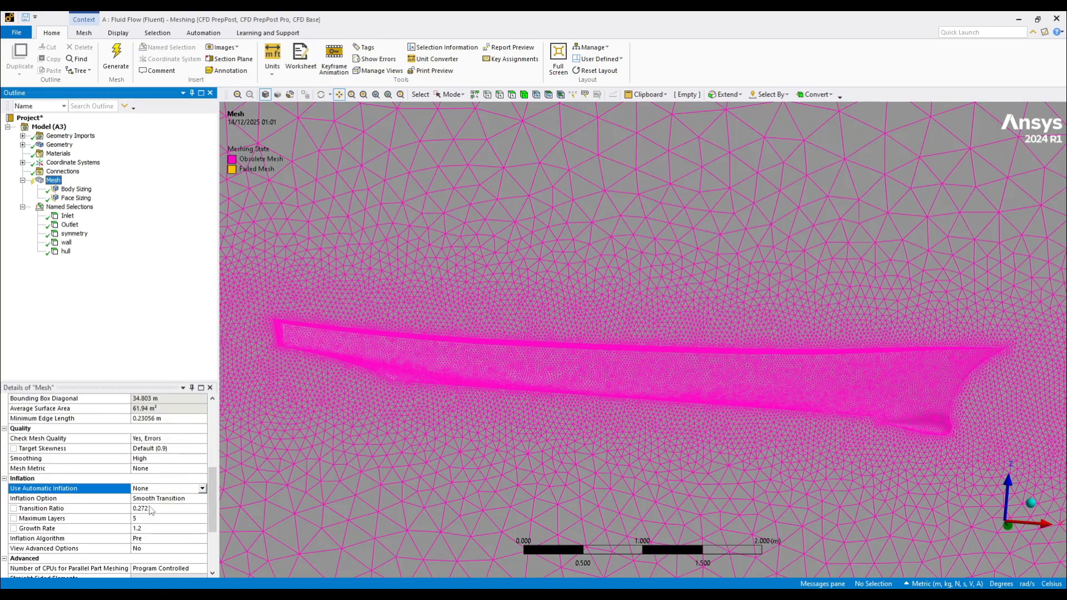
Set automatic inflation to Program Controlled and the global inflation option to First Layer Thickness
click(156, 488)
click(202, 488)
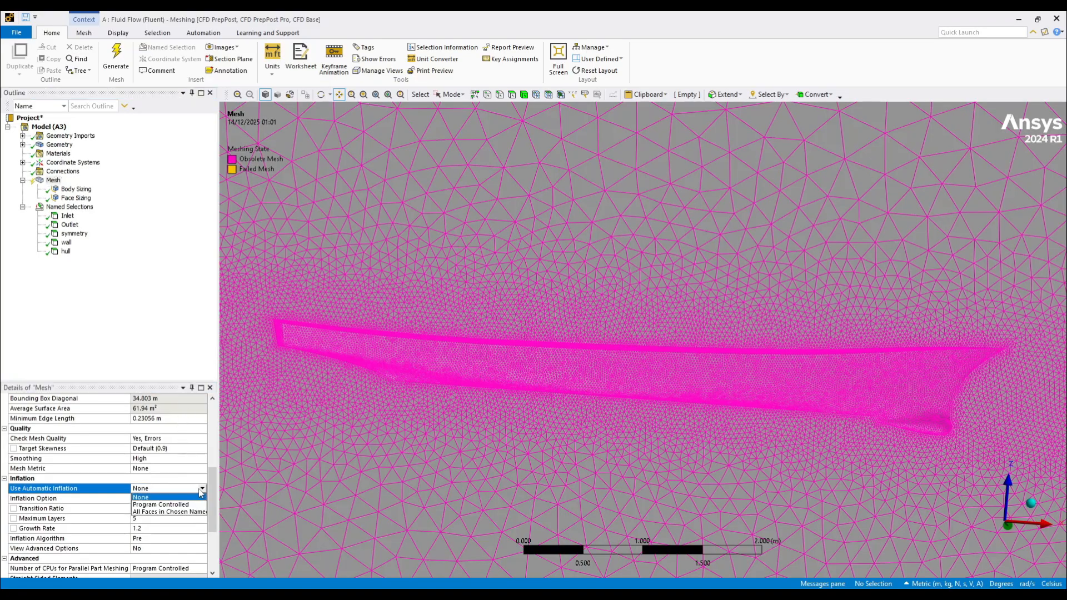
click(164, 504)
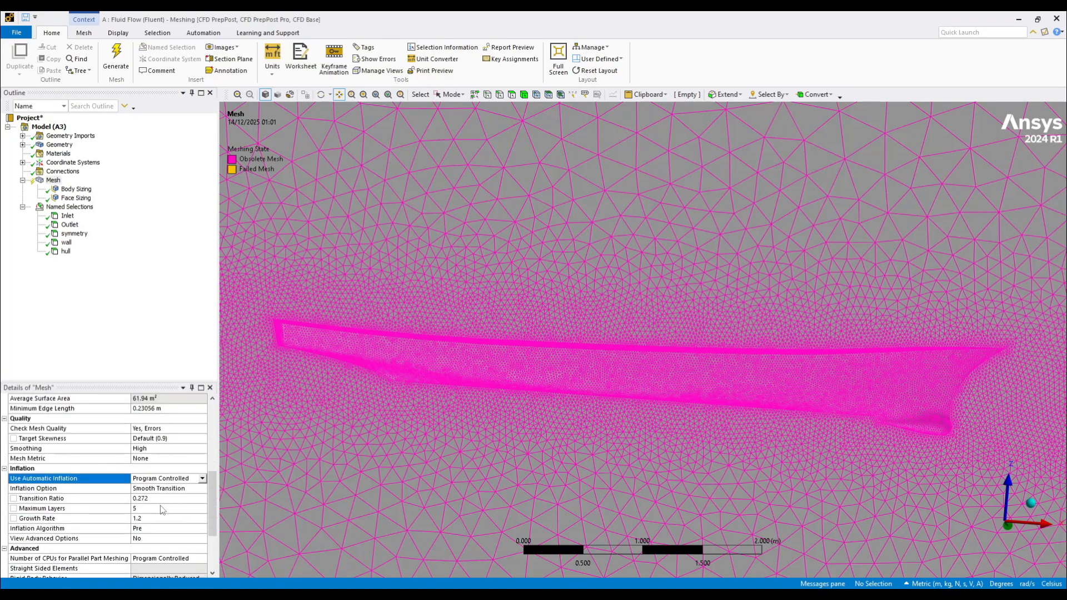
click(169, 492)
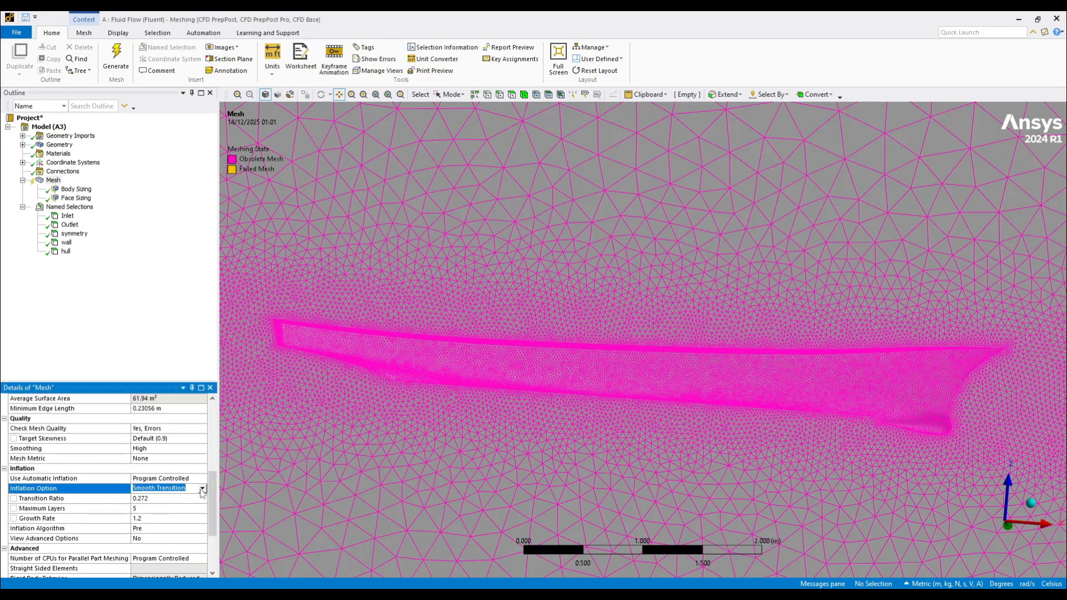
click(202, 488)
click(177, 504)
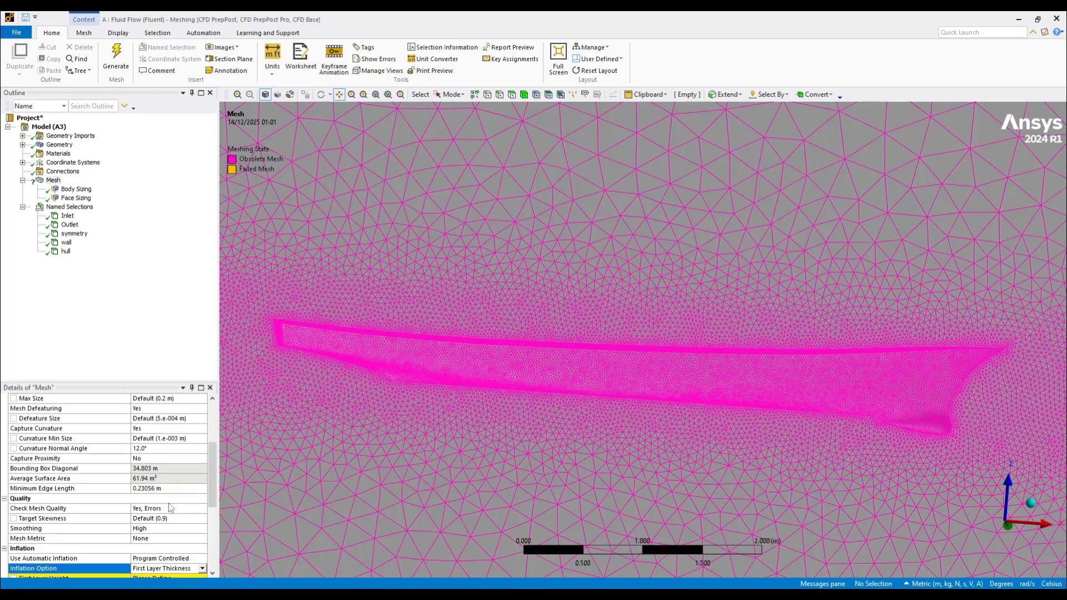
Switch automatic inflation back to None and set the inflation first layer height to 0.0012503 m
click(167, 468)
click(203, 470)
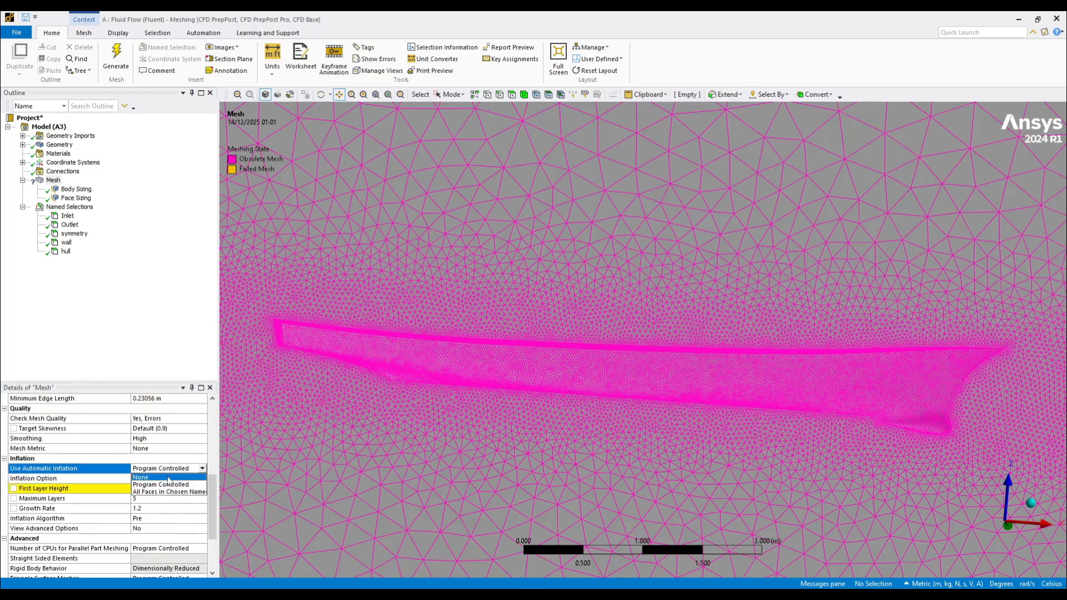
click(166, 478)
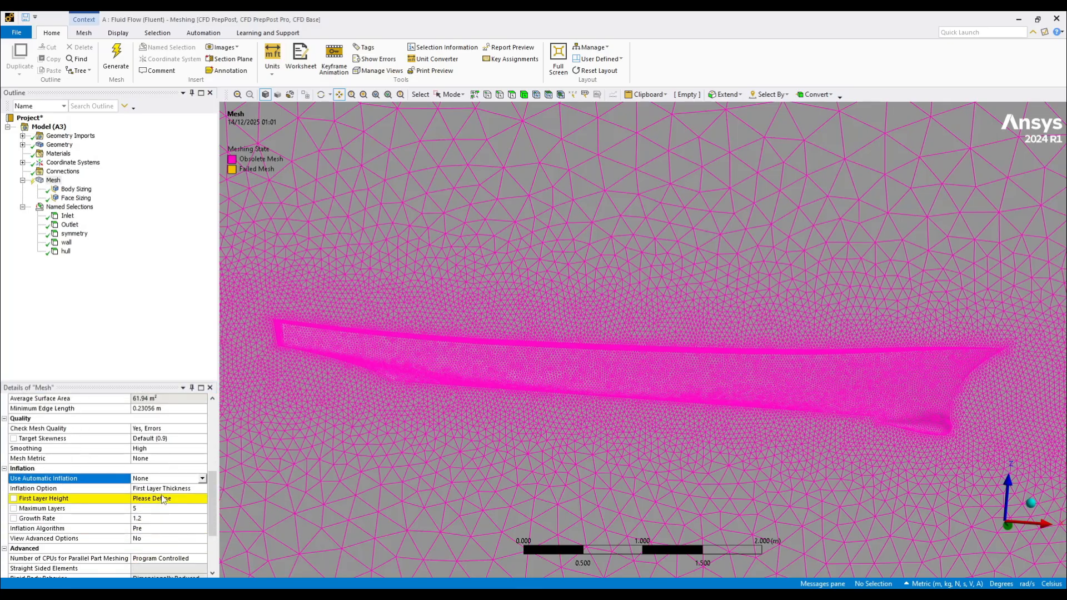
click(162, 496)
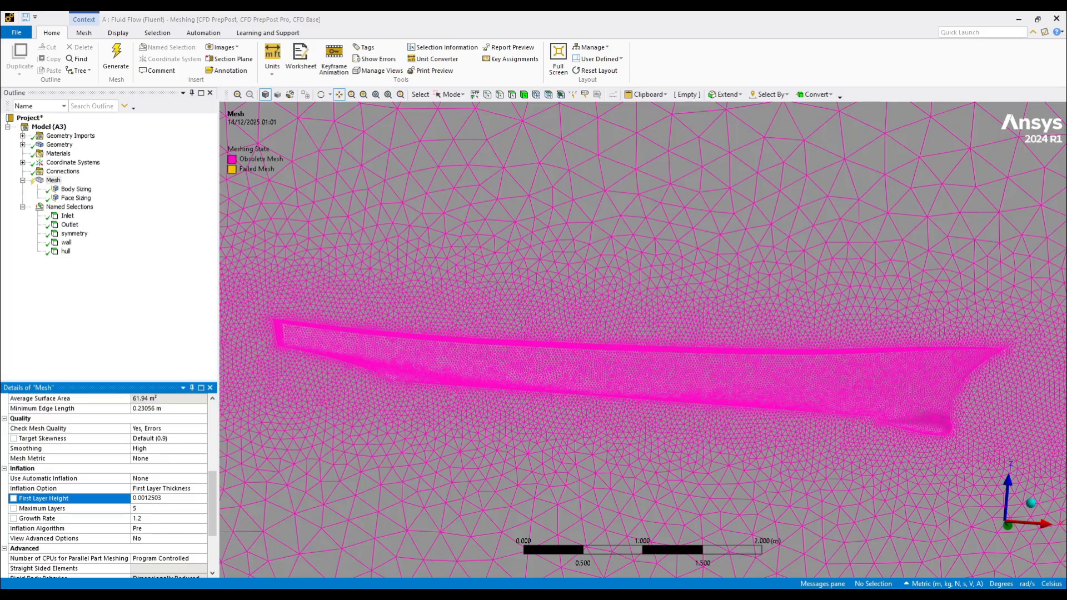
key(Return)
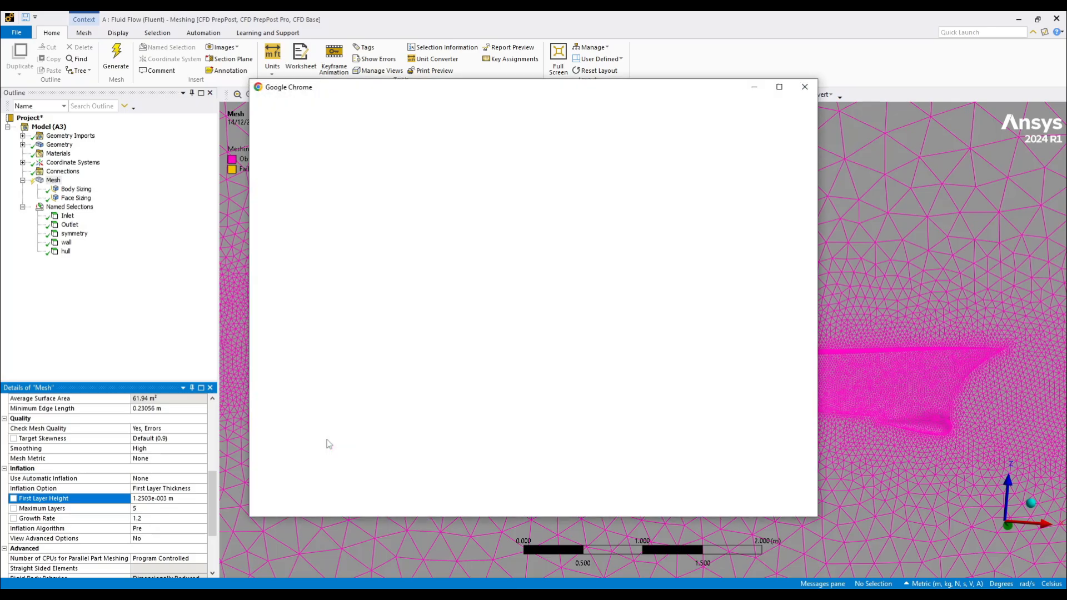
Switch to a maximized Google Chrome window, search for "inflation layer ansys" and look through the results
click(456, 283)
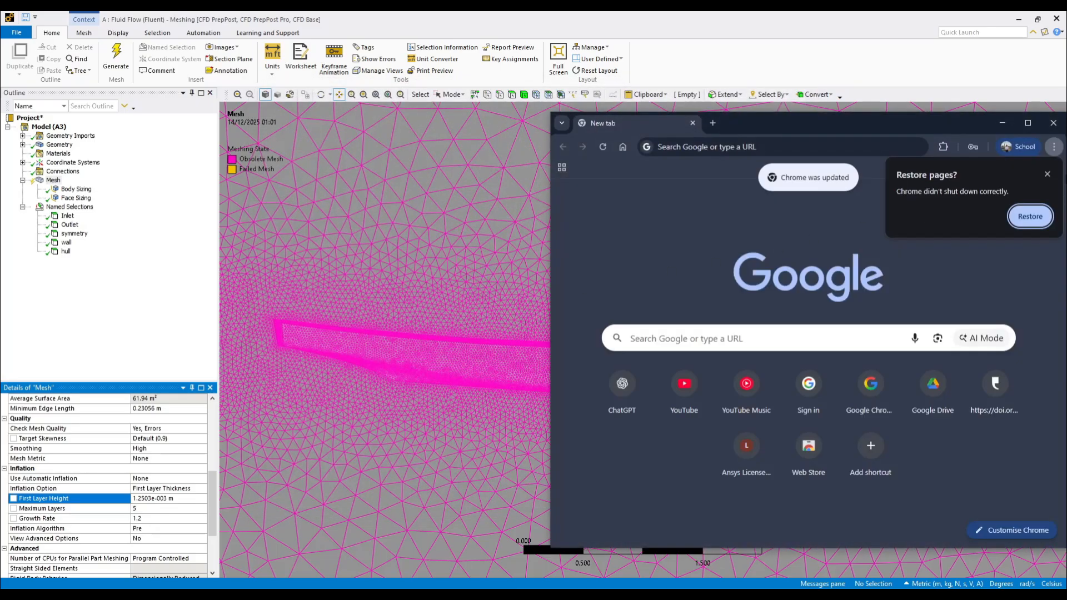
click(1028, 123)
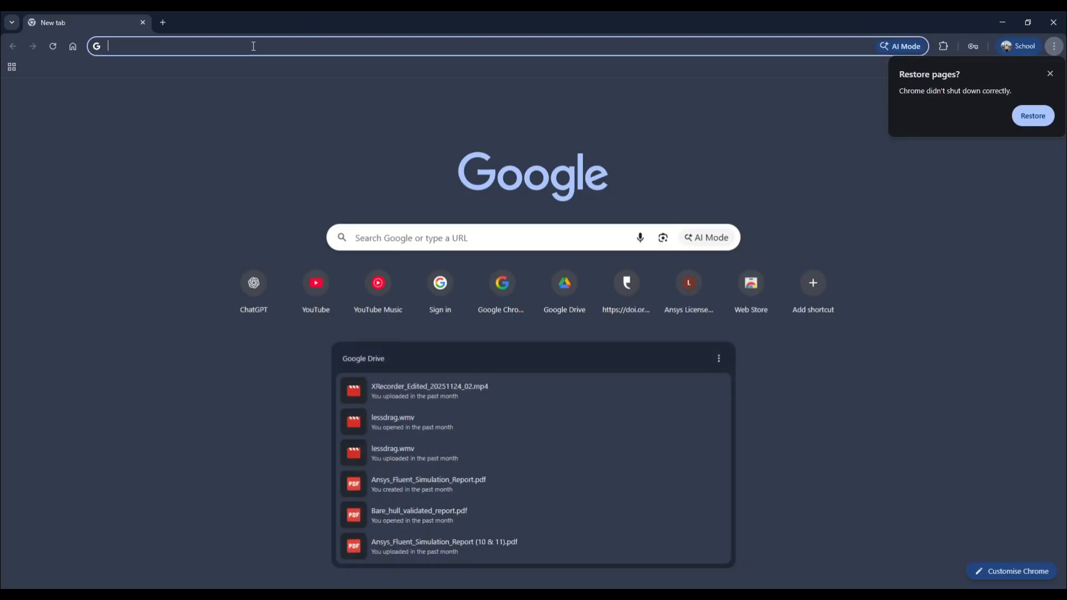
text(inflation layer)
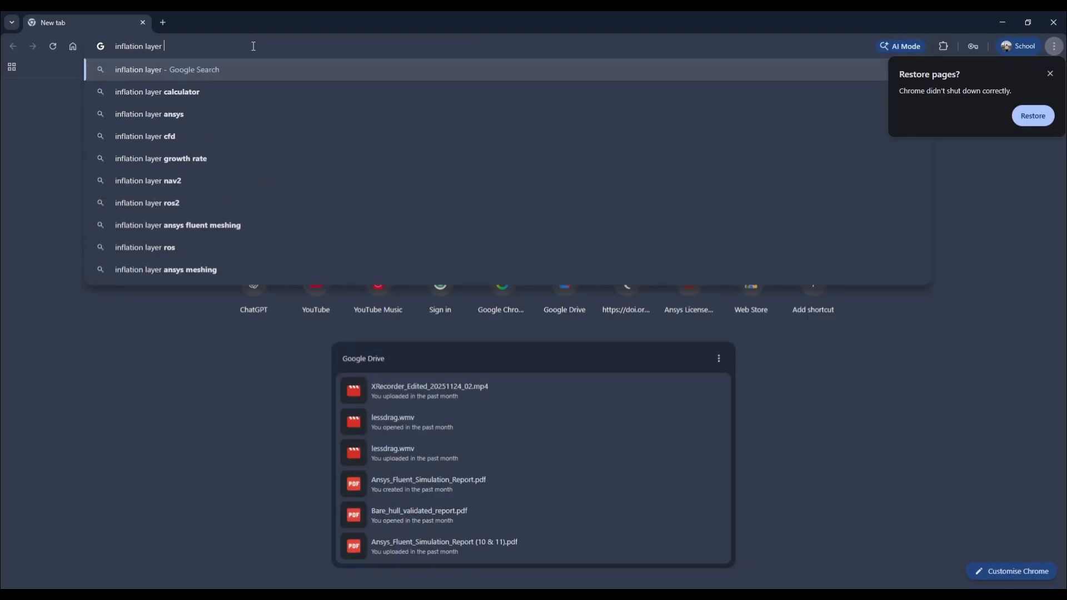
key(Down)
key(Down)
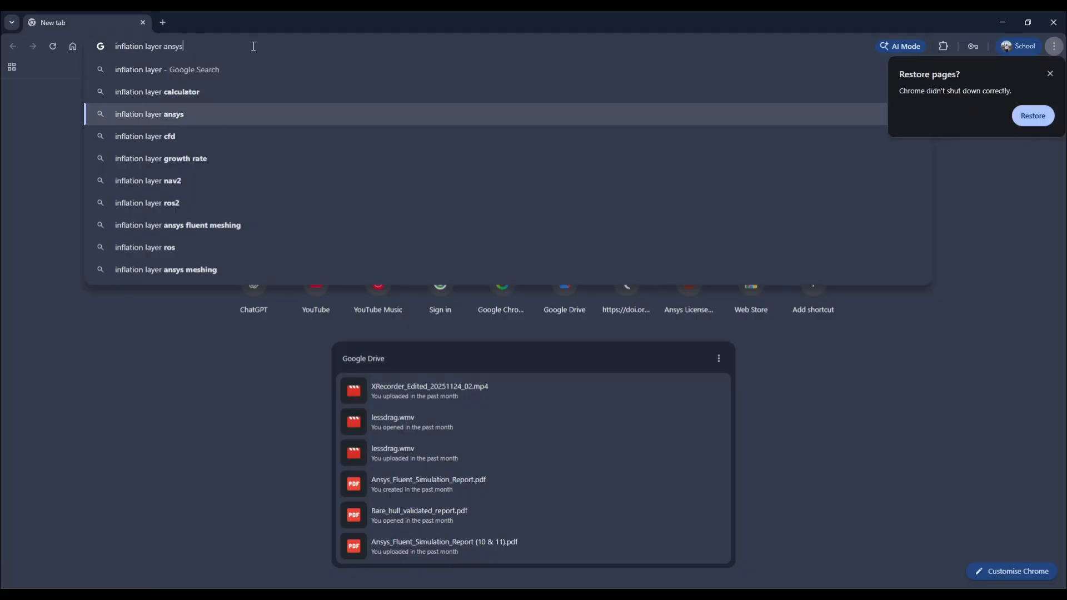
key(Return)
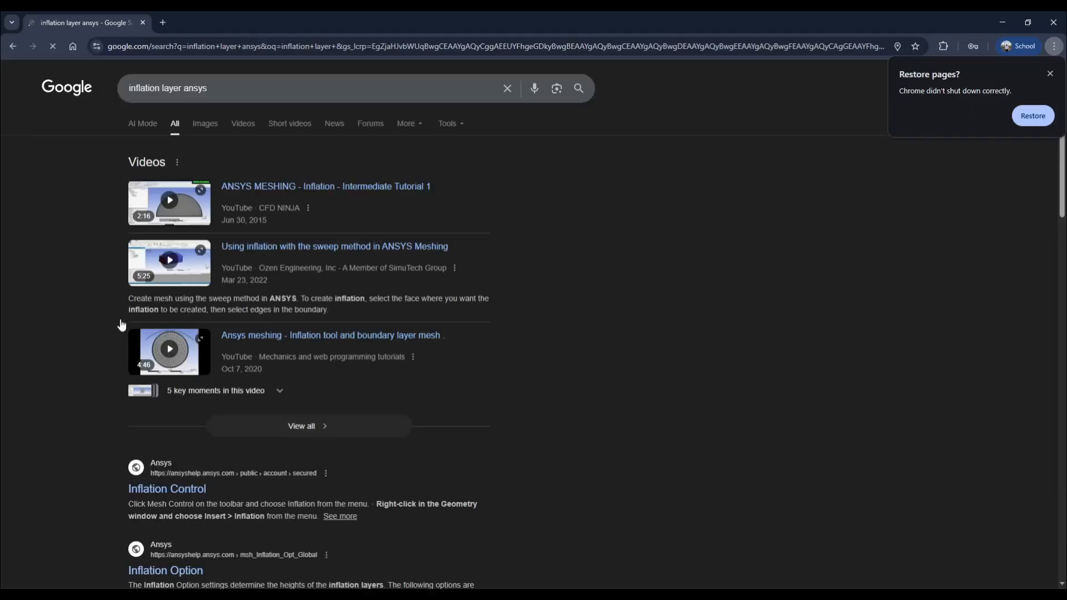
scroll(112, 342, down, 3)
scroll(108, 345, down, 12)
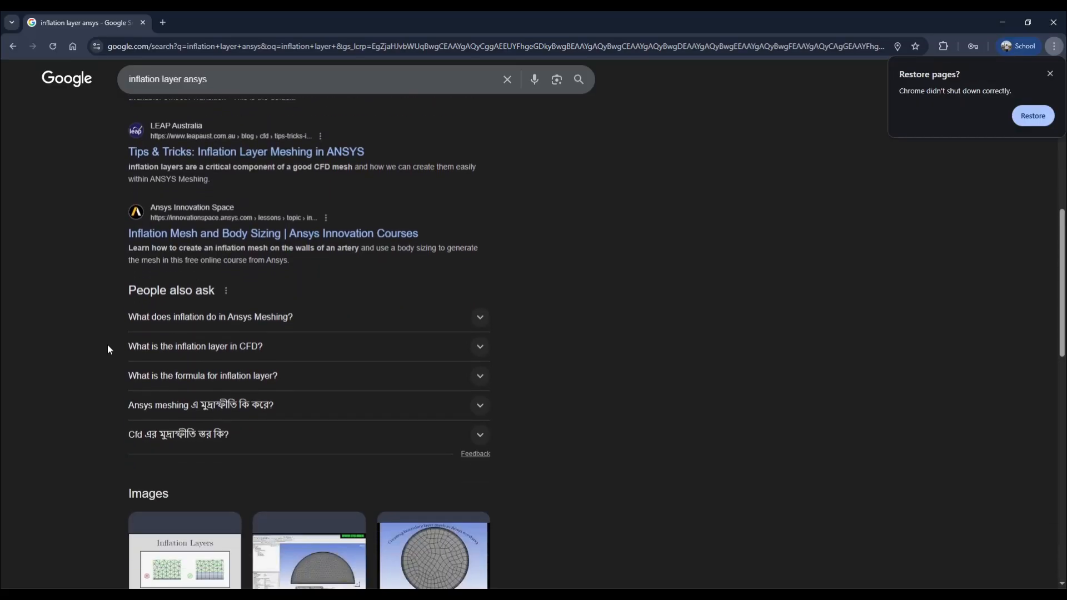
scroll(108, 345, down, 4)
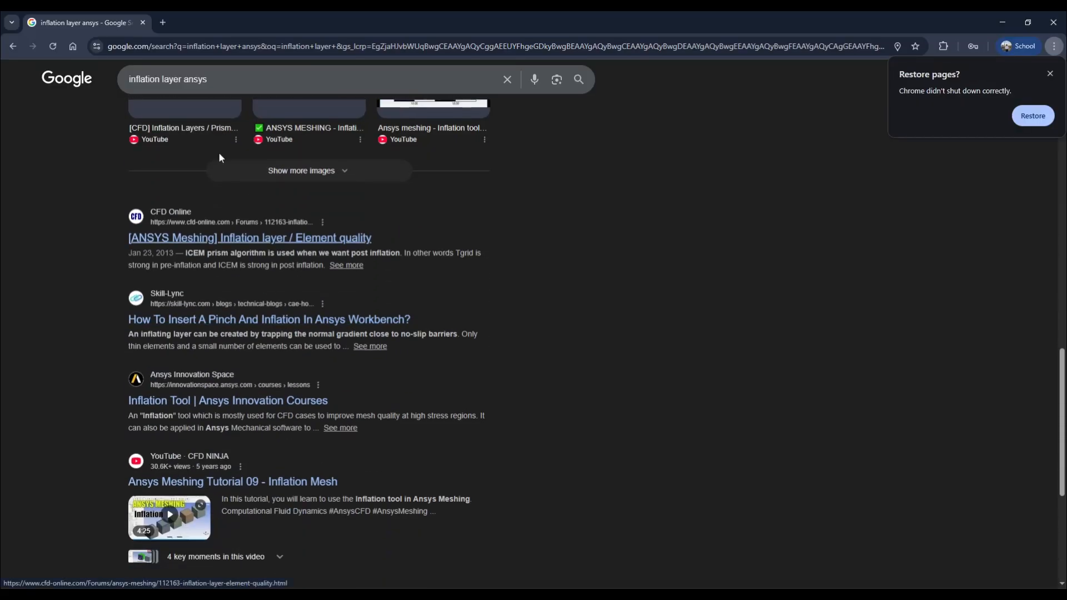
Refine the web search to "inflation layer calculations ansys", using the corrected spelling
click(218, 87)
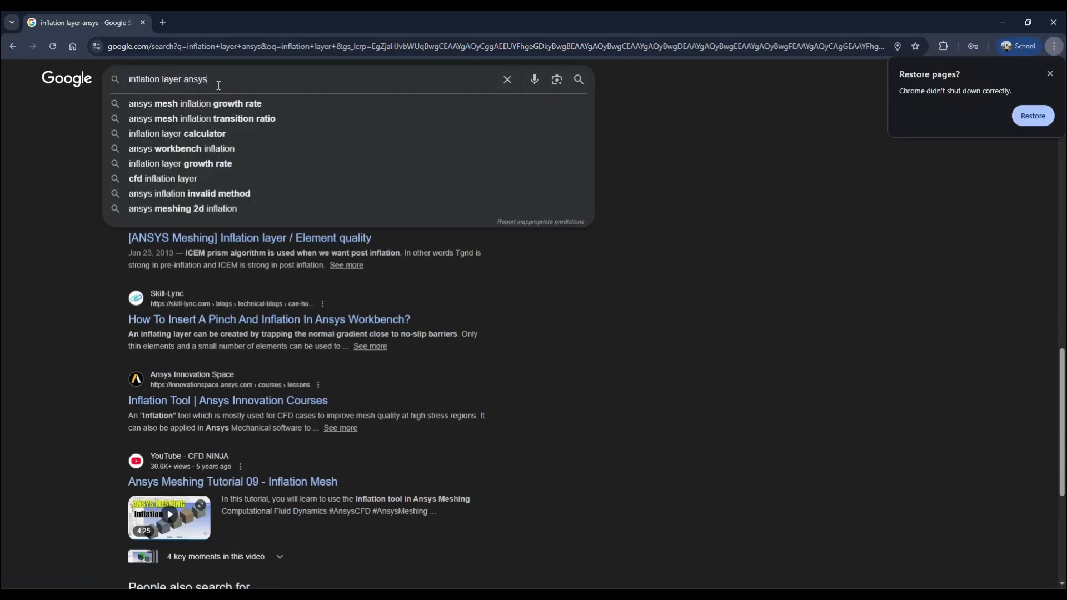
click(184, 83)
text(v)
key(BackSpace)
text(cal )
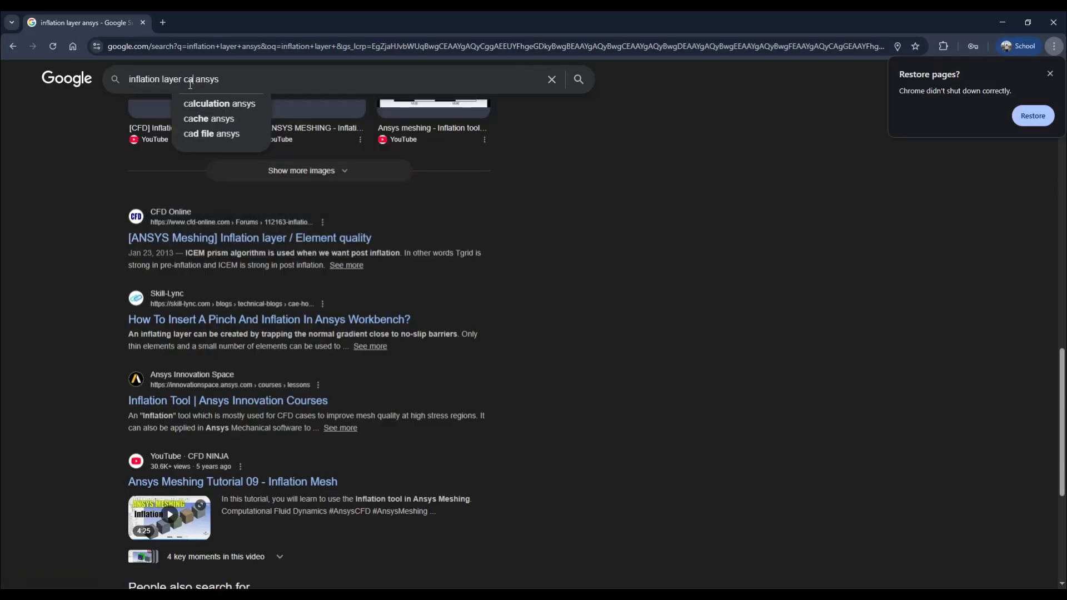
text(ciulation)
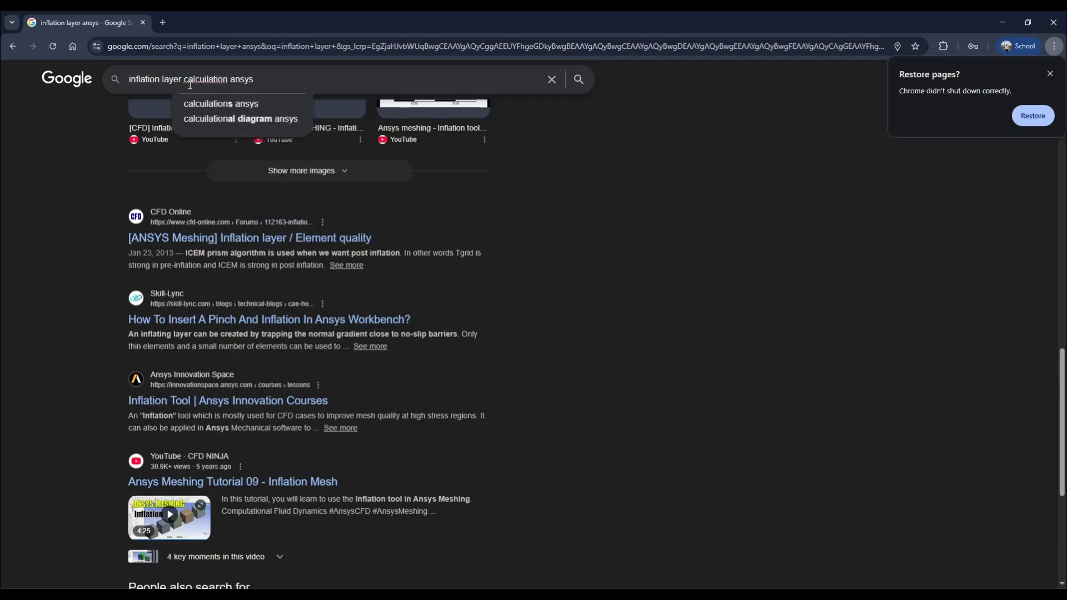
click(205, 104)
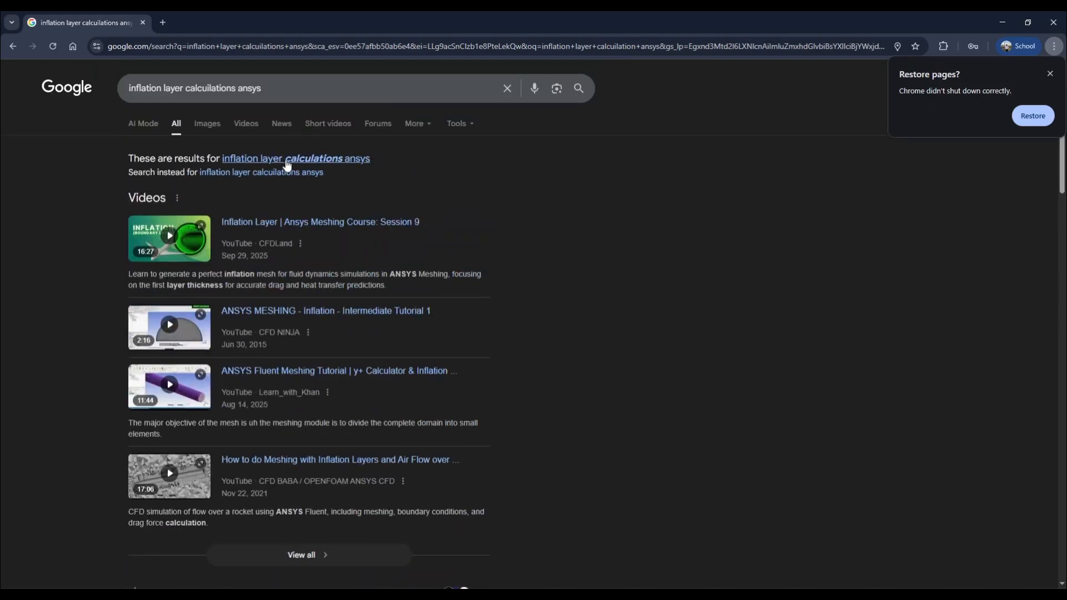
click(286, 158)
Shorten the web search to "inflation layer calculations" by removing the word ansys
click(268, 87)
key(BackSpace)
key(BackSpace)
key(BackSpace)
key(BackSpace)
key(BackSpace)
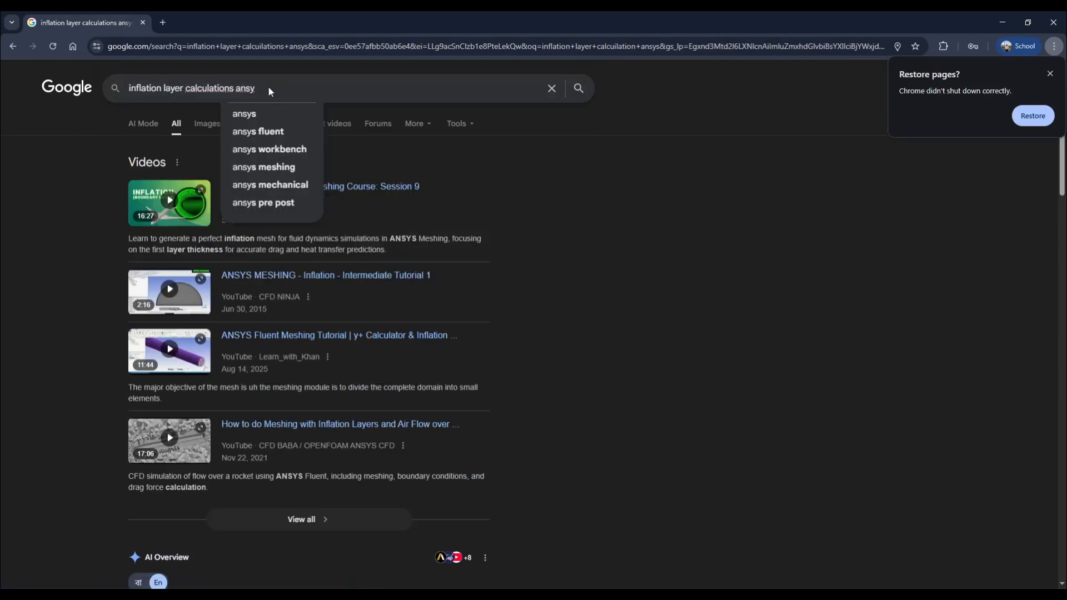
key(BackSpace)
key(Return)
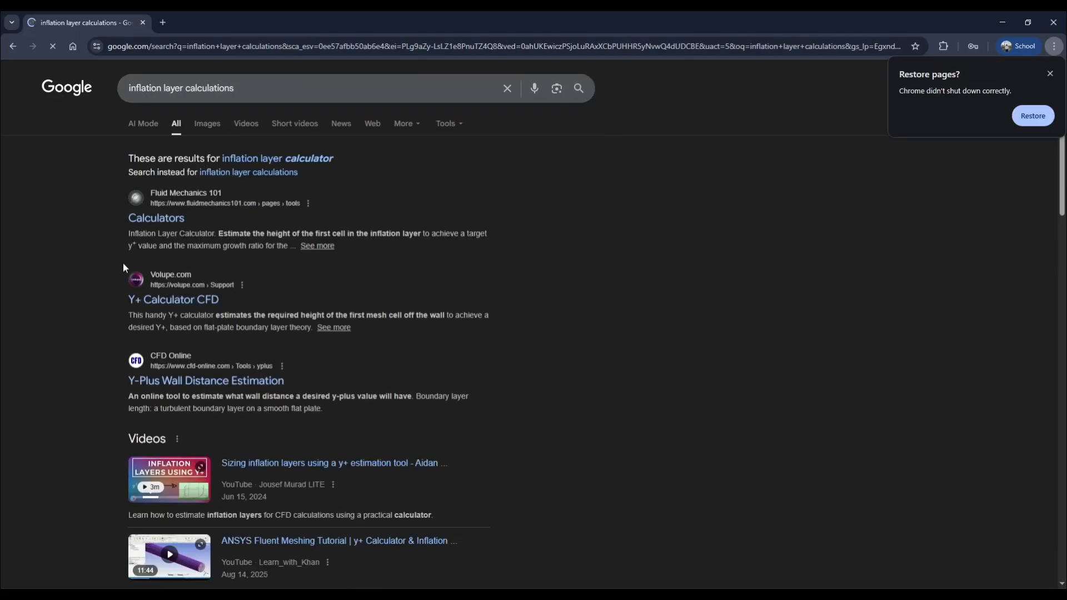
Try the Fluid Mechanics 101 Calculators result, return to the search results, and open Volupe's Y+ Calculator CFD page
click(142, 222)
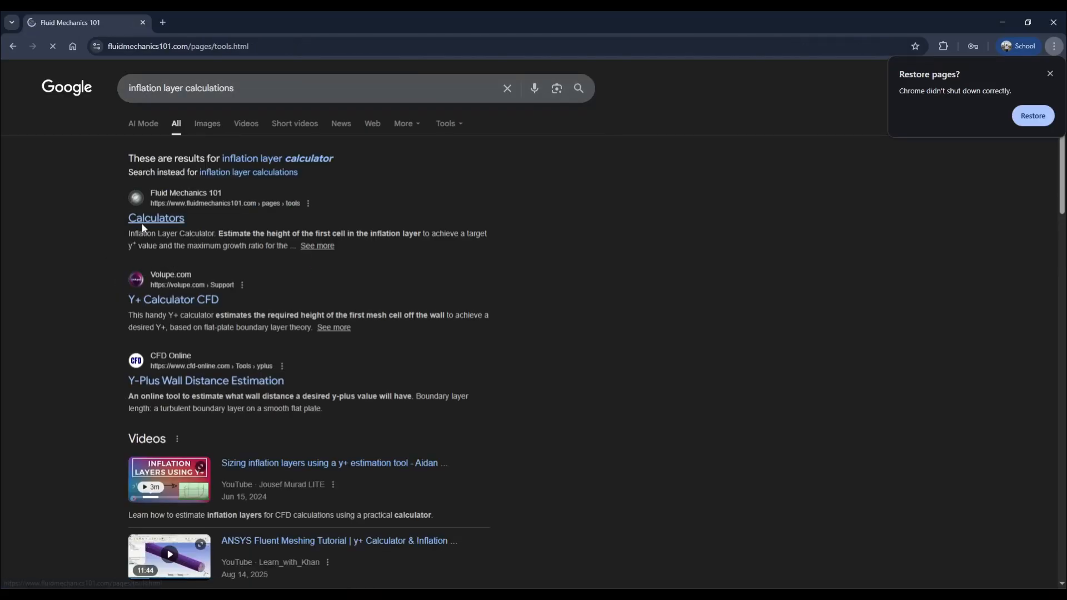
click(18, 46)
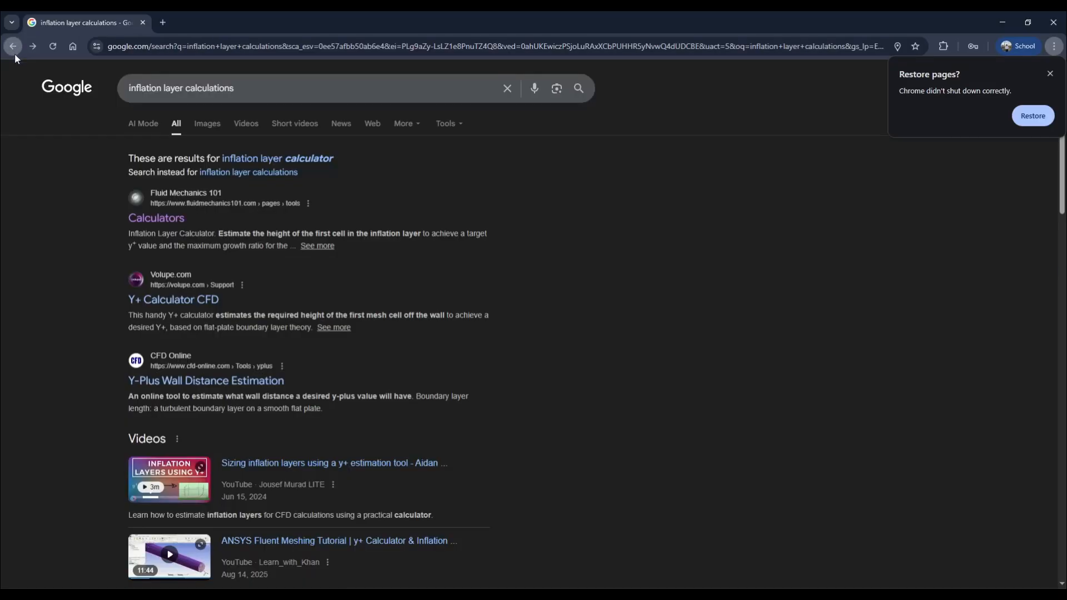
click(155, 302)
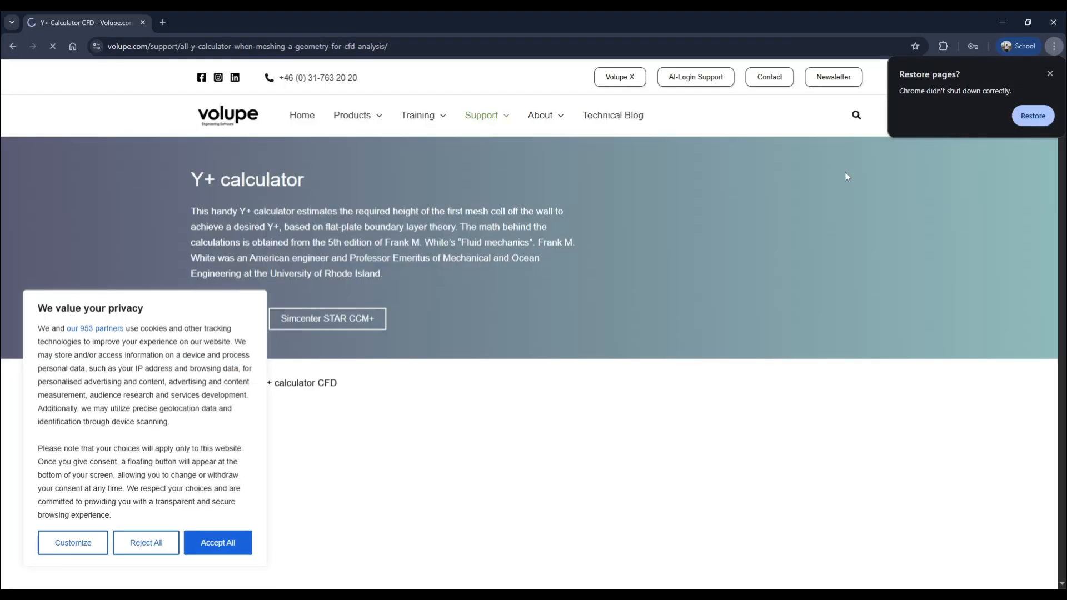
Open CFD Online's Y-Plus Wall Distance Estimation page from the search results and return to Ansys Meshing
key(alt+Left)
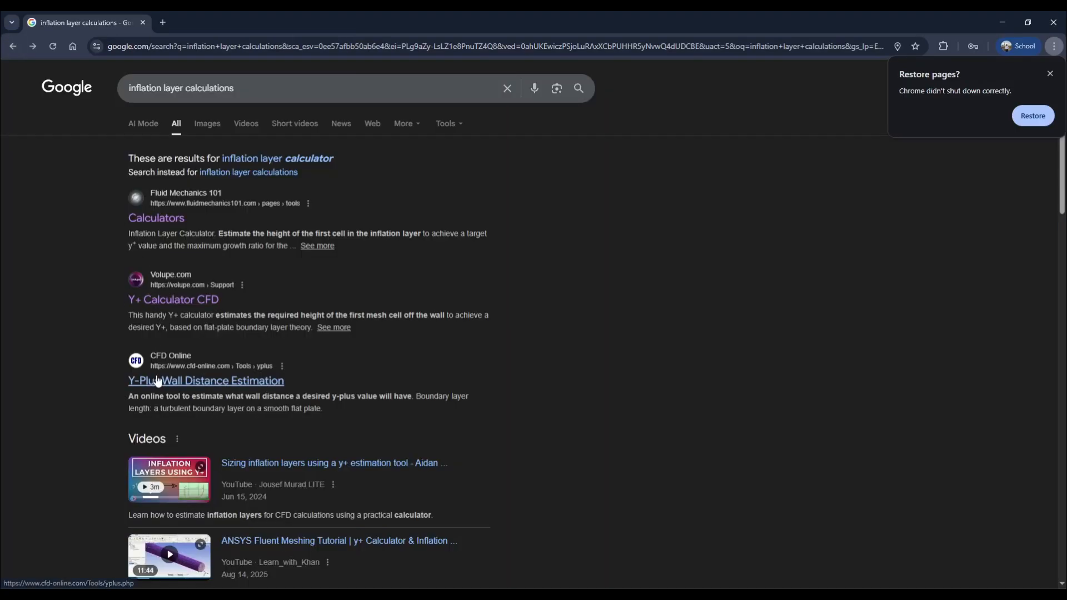
click(159, 381)
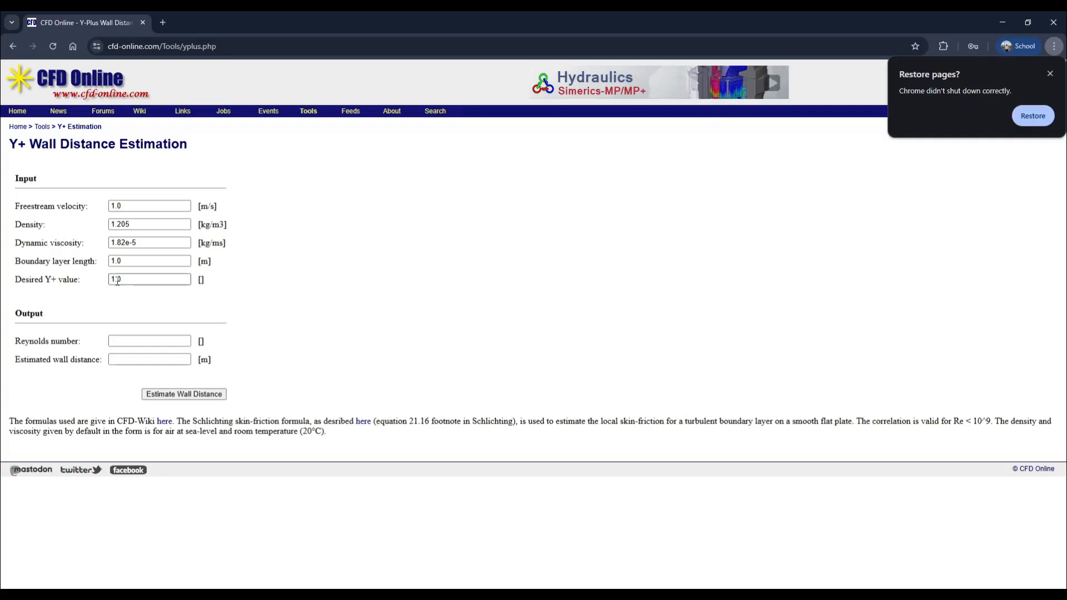
click(992, 12)
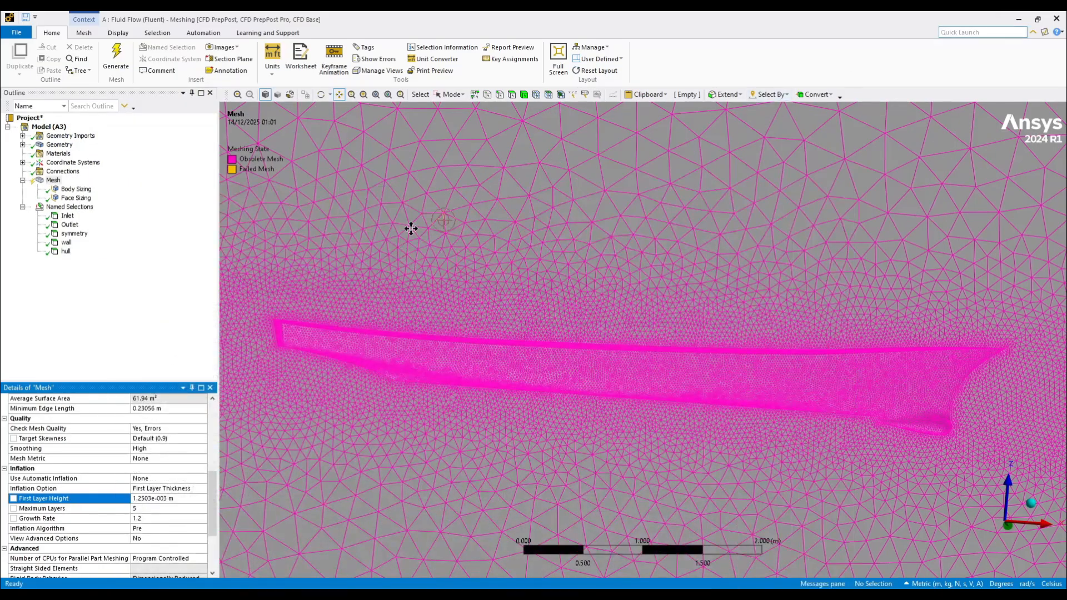
Set the mesh's automatic inflation to Program Controlled and its inflation option to Smooth Transition
click(172, 489)
click(201, 479)
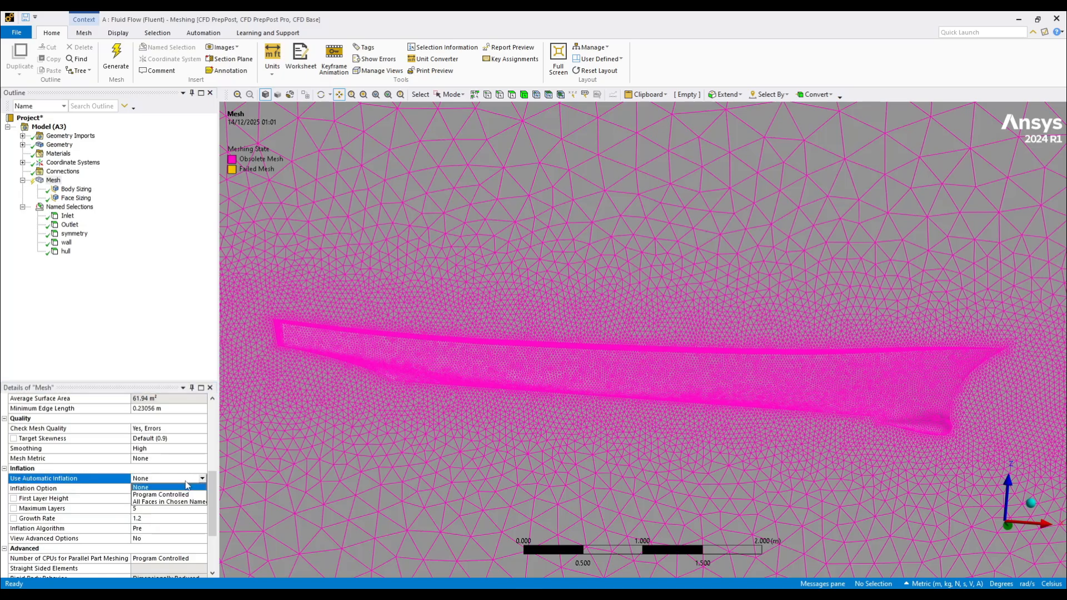
click(167, 495)
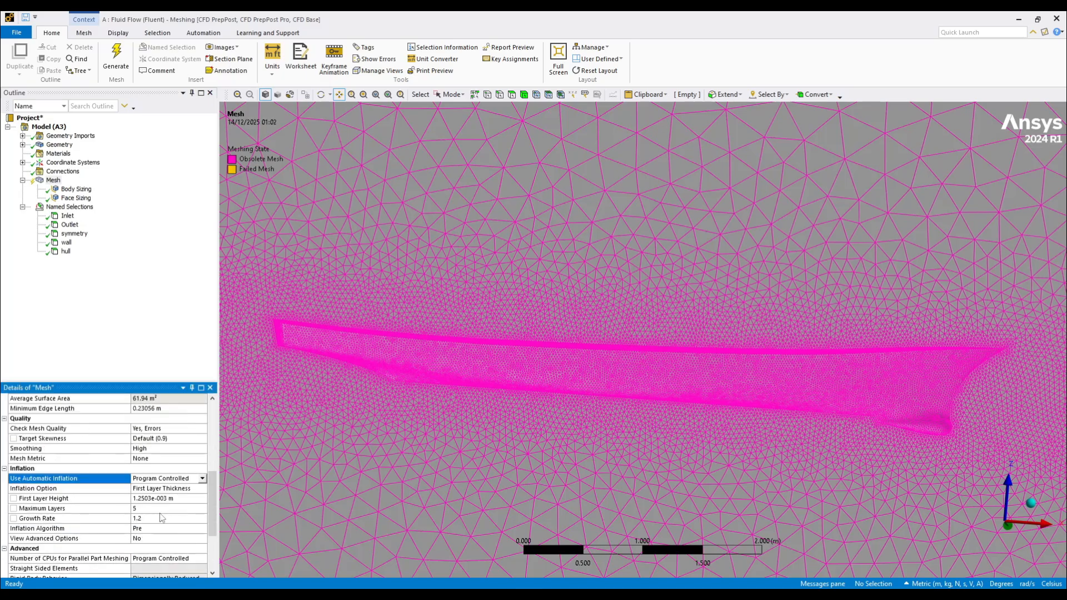
click(176, 491)
click(201, 489)
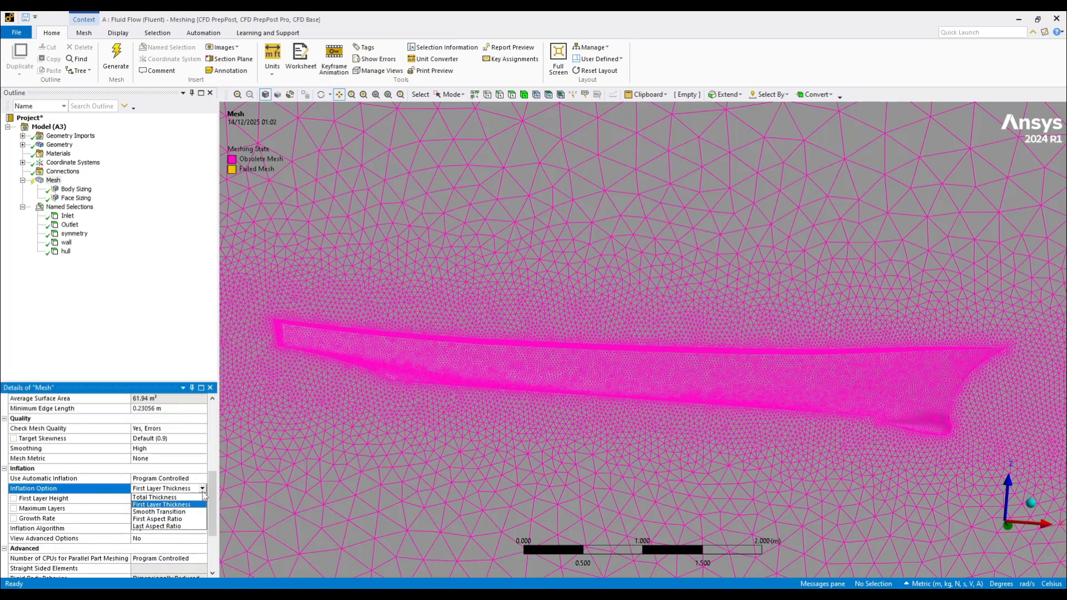
click(174, 512)
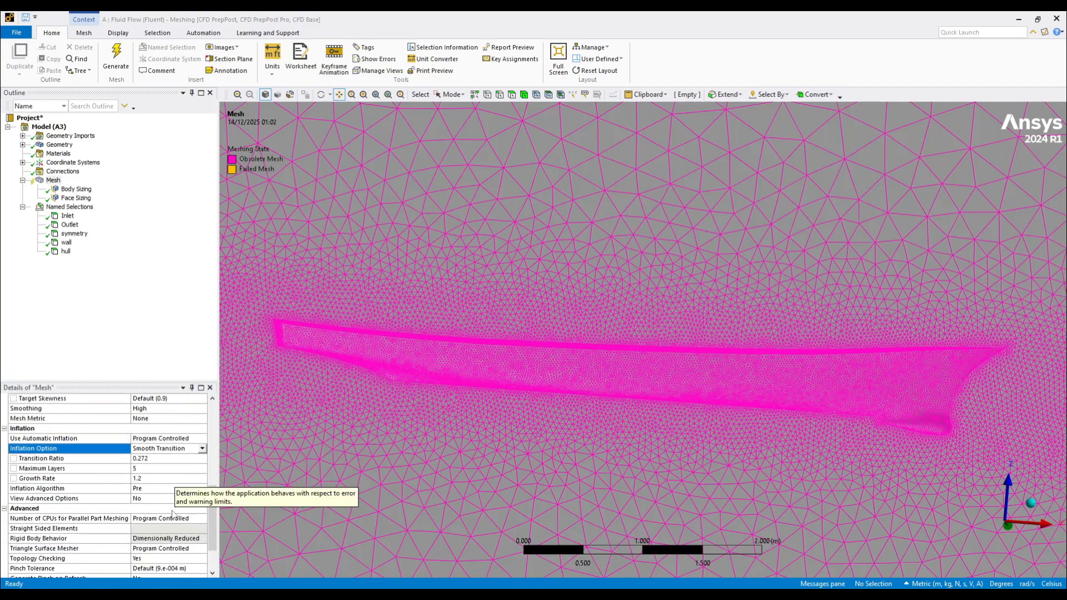
Set the inflation transition ratio to 0.77 and review the remaining mesh details
click(171, 458)
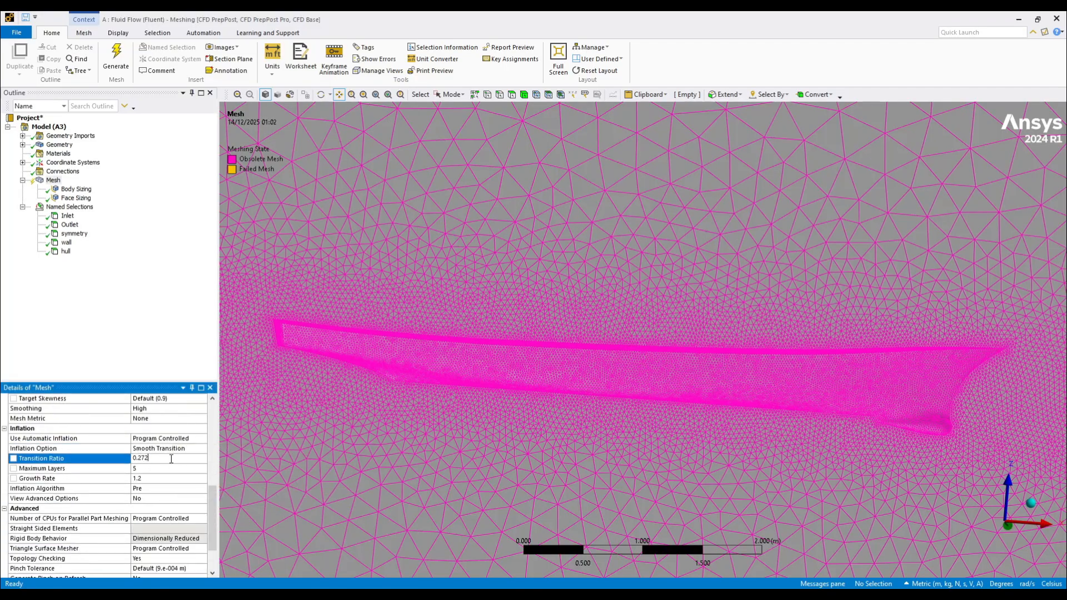
text(0.77)
scroll(170, 503, down, 2)
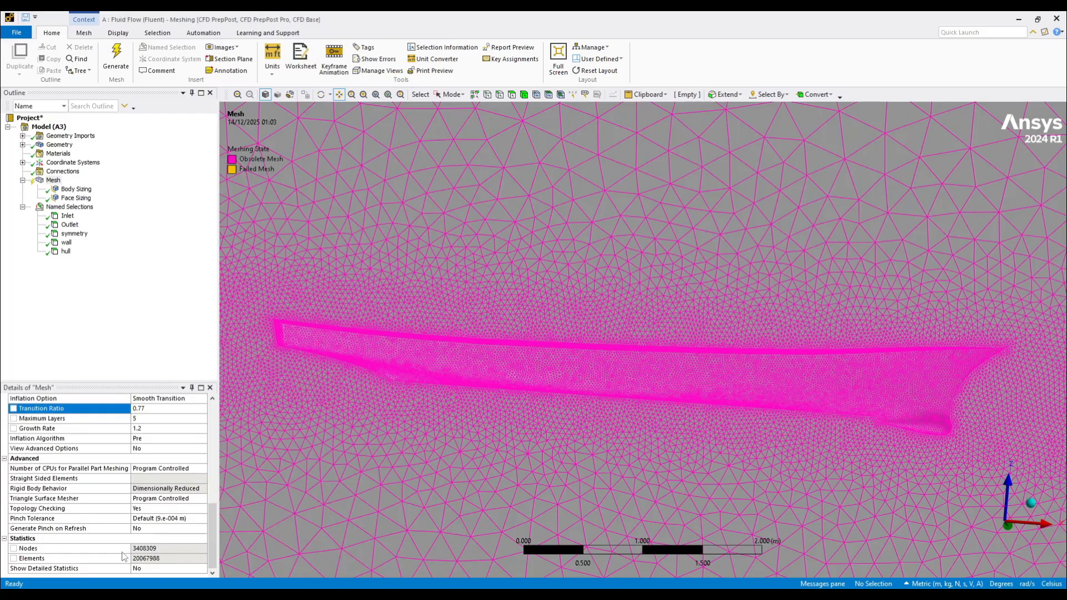
scroll(117, 517, up, 4)
scroll(117, 517, up, 5)
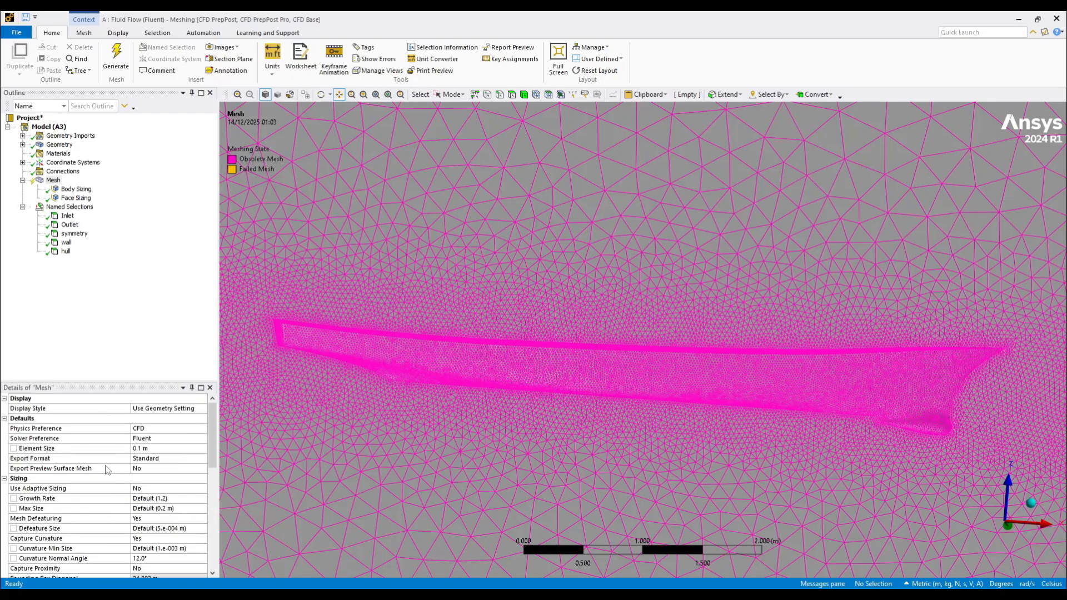
Generate the mesh with the new inflation settings and inspect it around the hull
scroll(285, 431, down, 1)
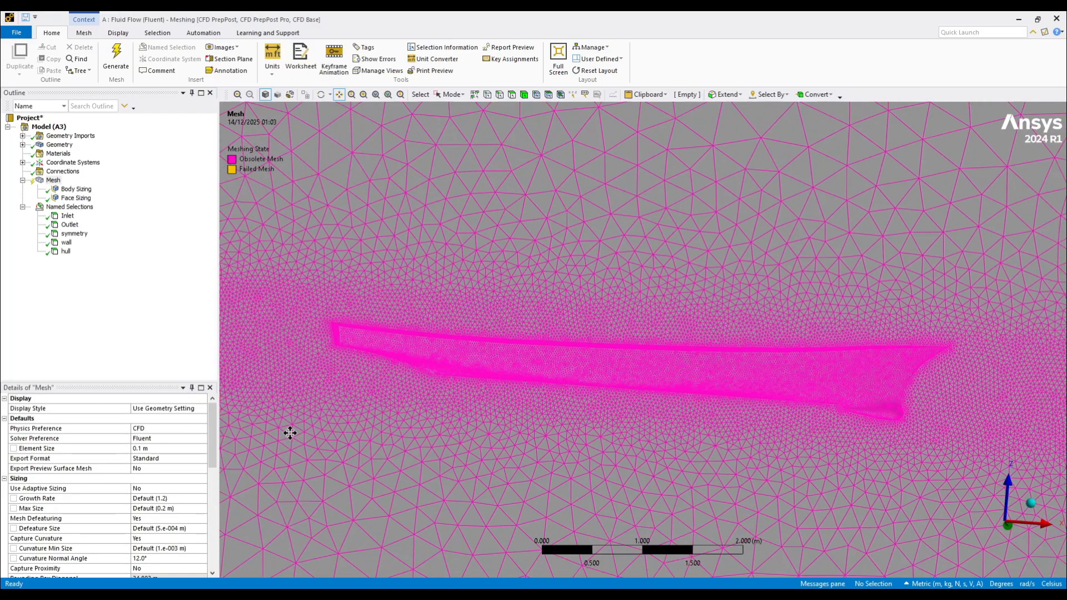
mouse_move(579, 431)
middle_down()
mouse_move(592, 421)
mouse_move(501, 441)
mouse_move(571, 432)
mouse_move(544, 451)
middle_up()
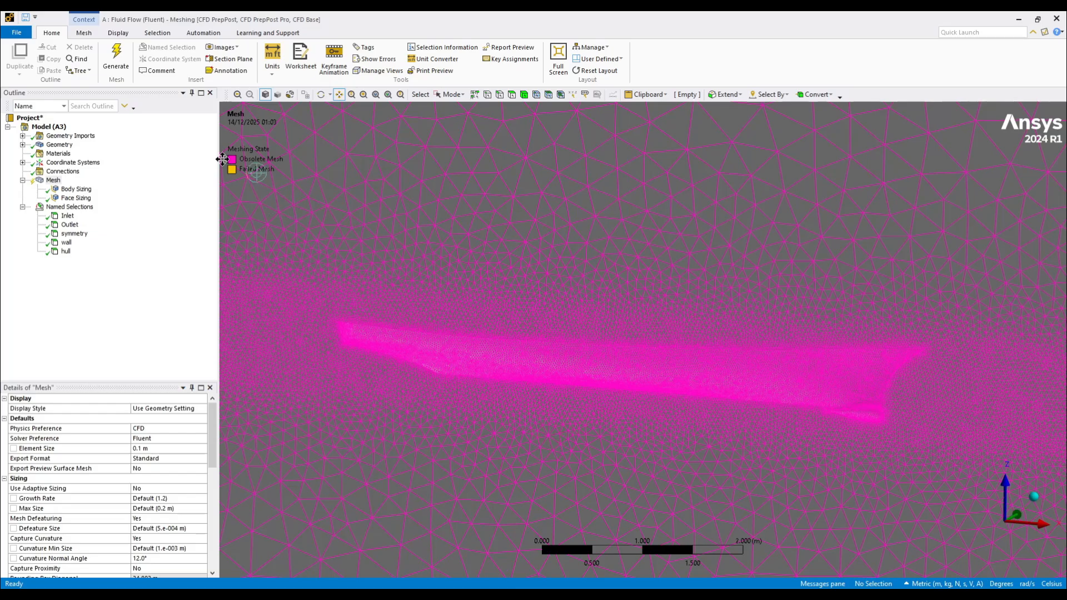
click(117, 70)
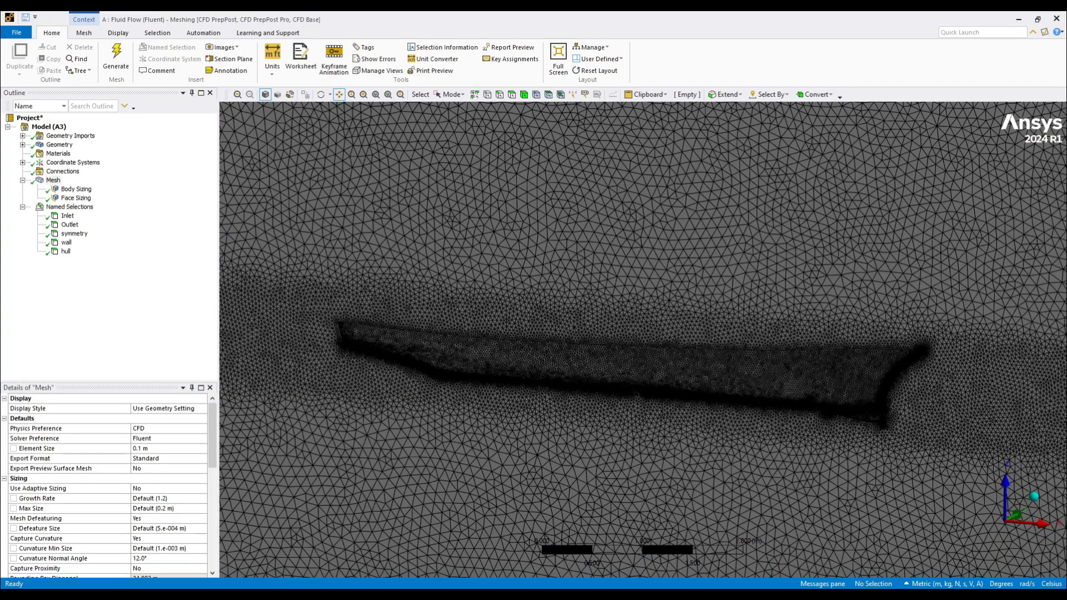
middle_drag(576, 358, 634, 338)
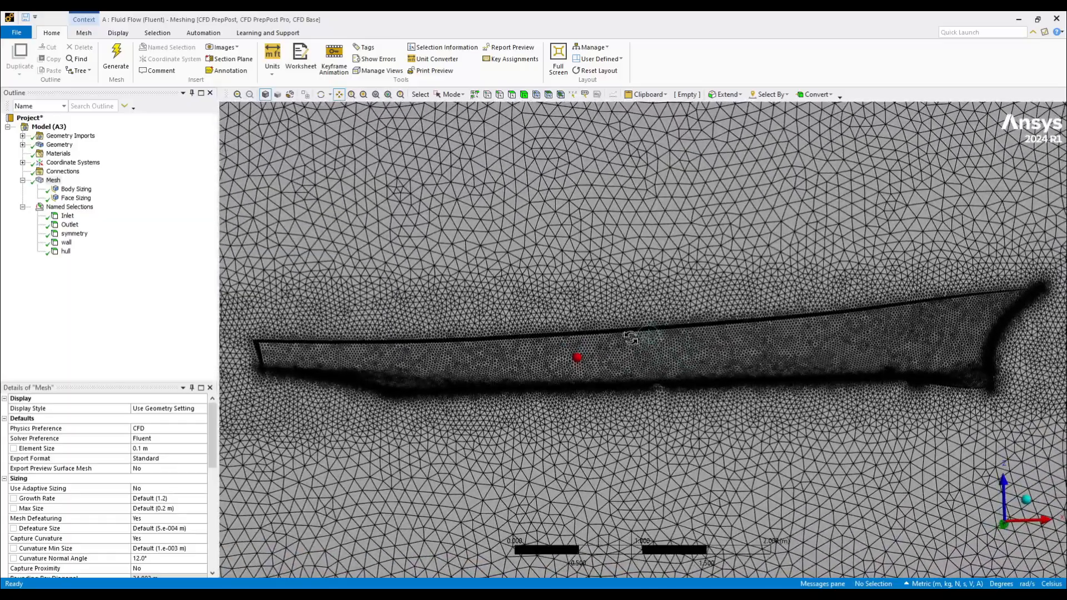
Switch to Workbench and update the Mesh cell of the Fluid Flow (Fluent) system, showing the update progress
click(1056, 16)
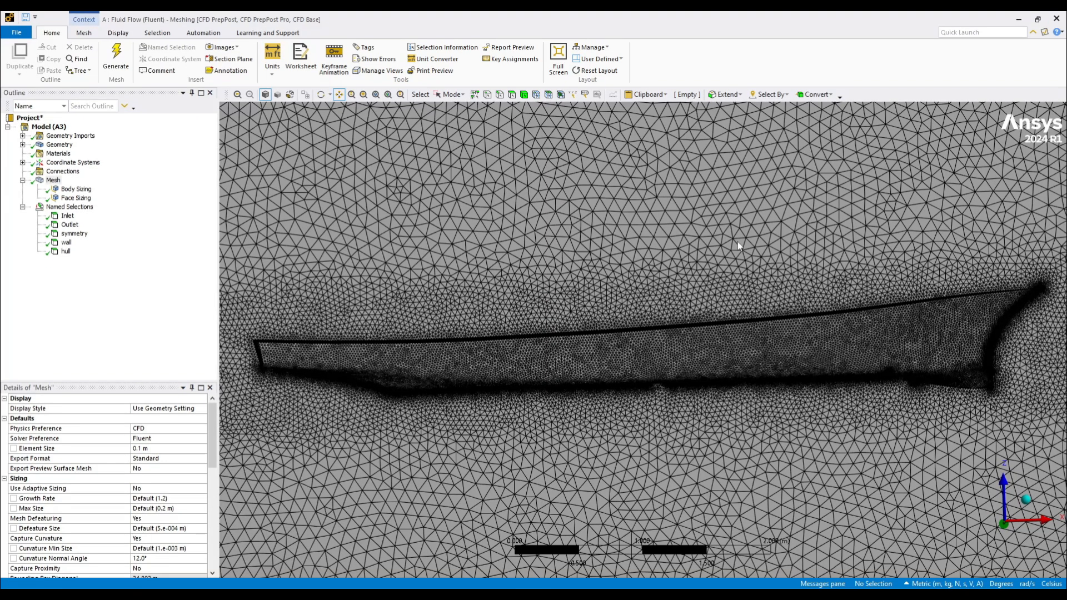
key(alt+Tab)
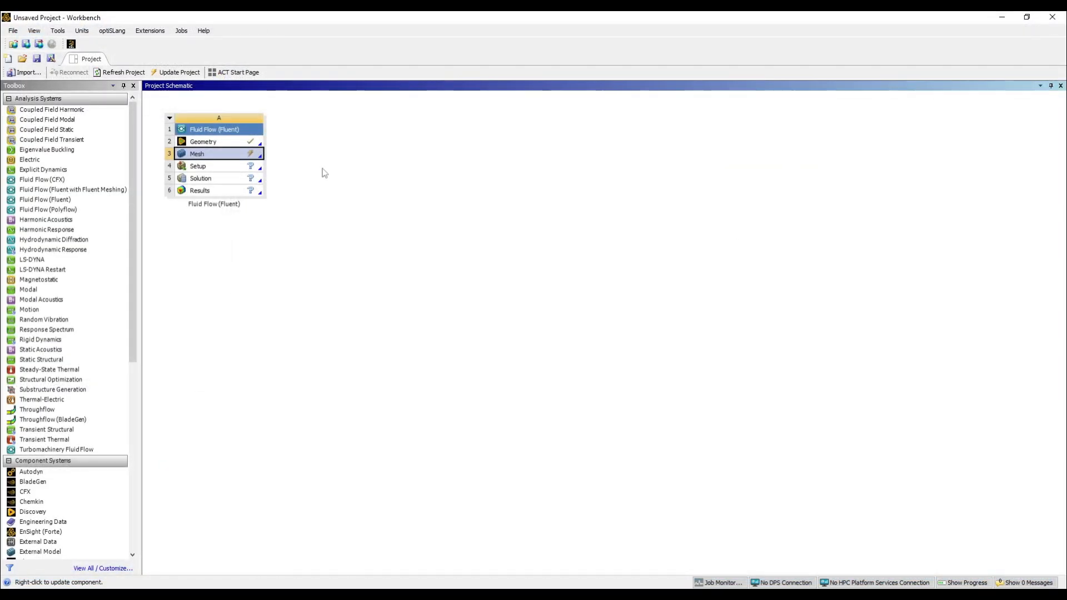
right_click(238, 156)
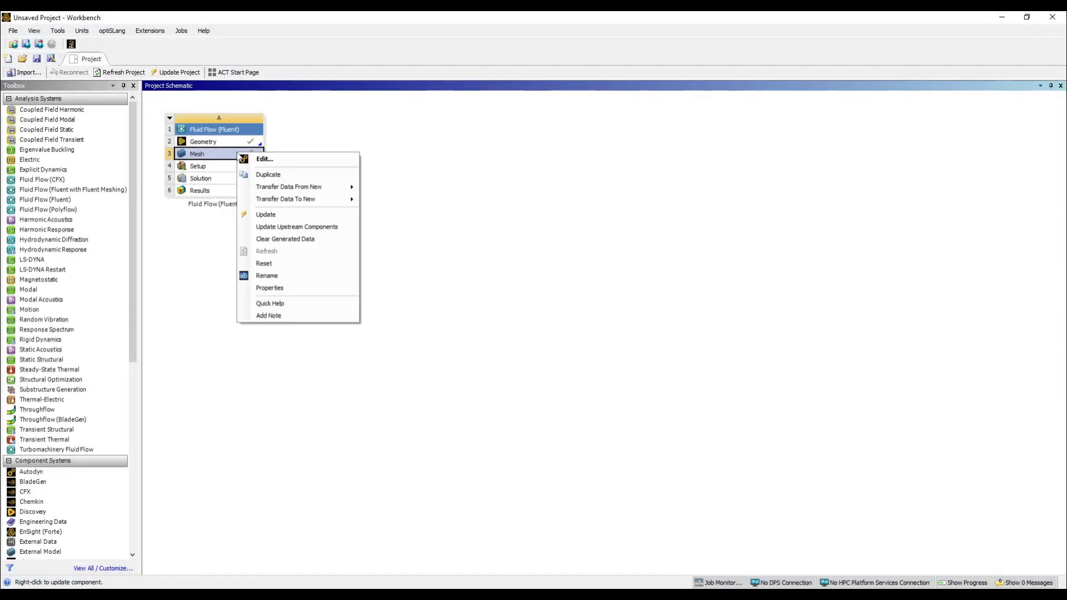
click(273, 213)
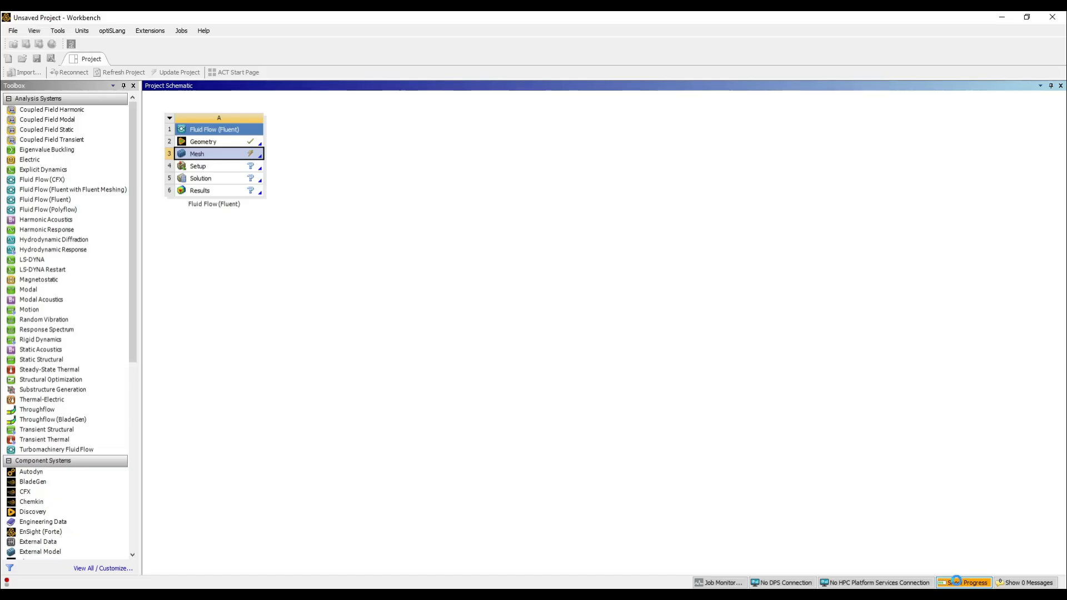
click(956, 581)
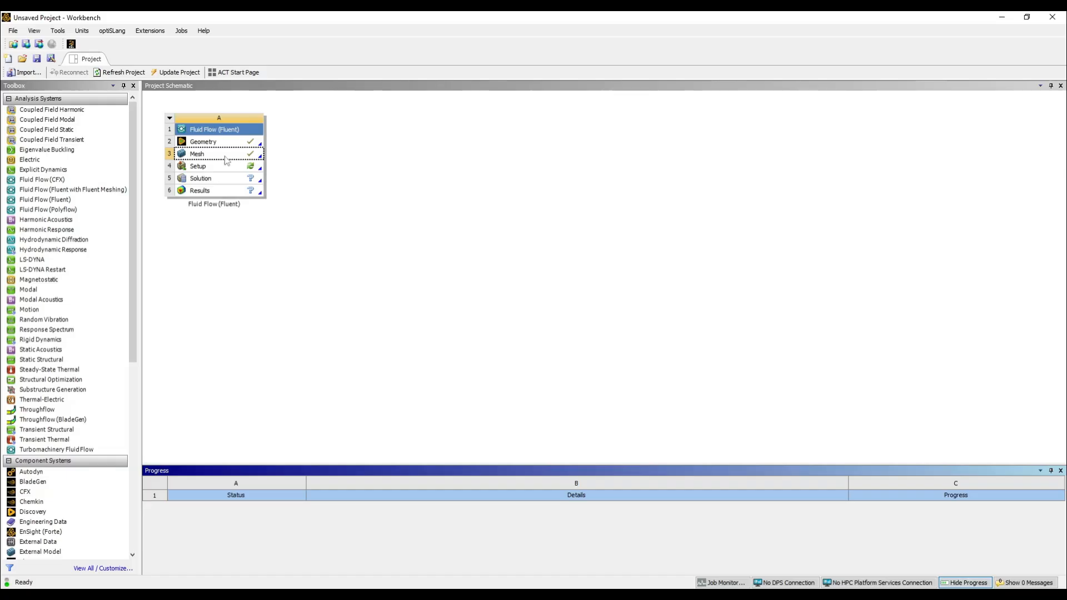
Launch Fluent from the Setup cell with double precision and 6 solver processes
double_click(220, 172)
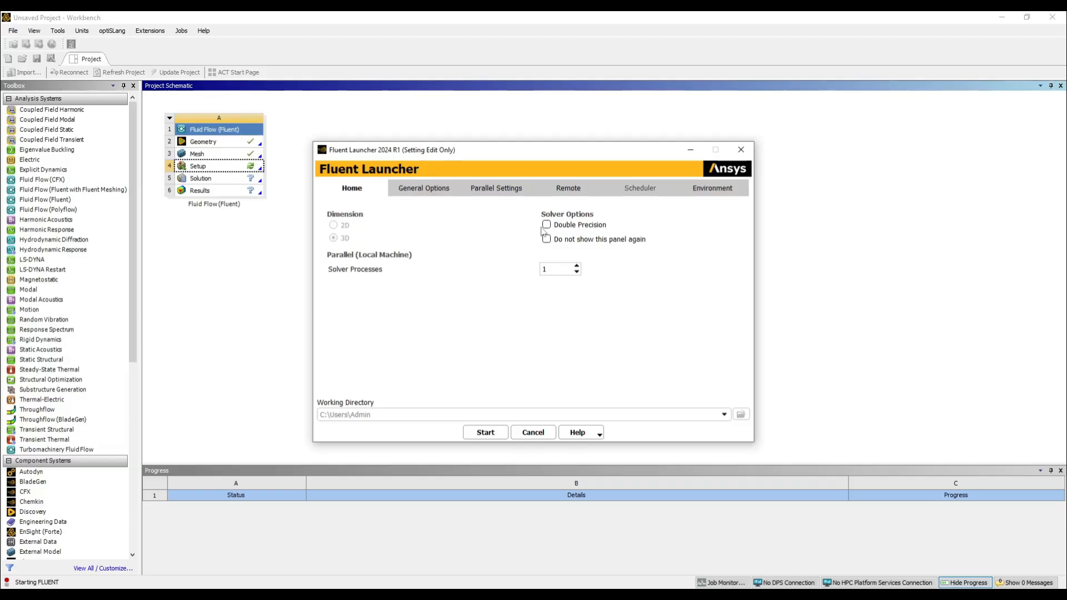
click(577, 271)
click(577, 272)
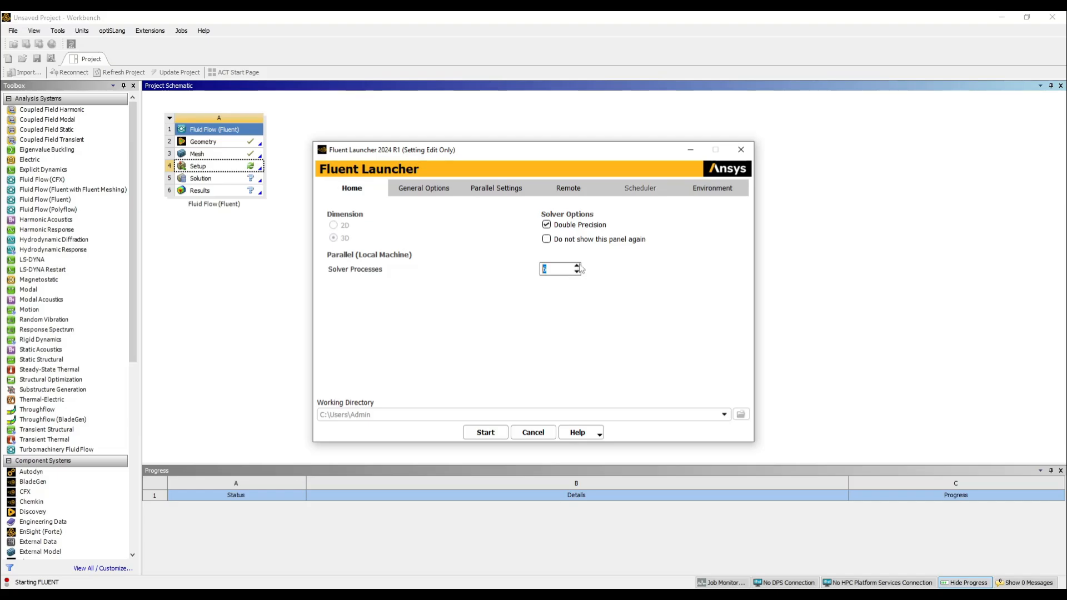
click(481, 434)
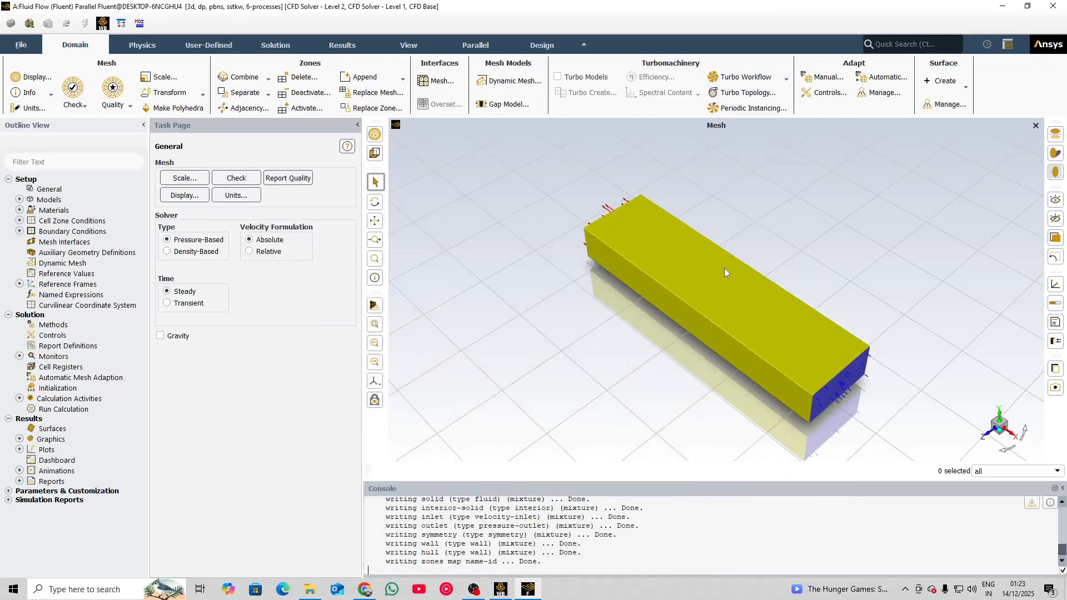
Enable gravity in the general solver settings with a Z acceleration of -9.81 m/s²
scroll(695, 322, down, 2)
scroll(695, 322, up, 5)
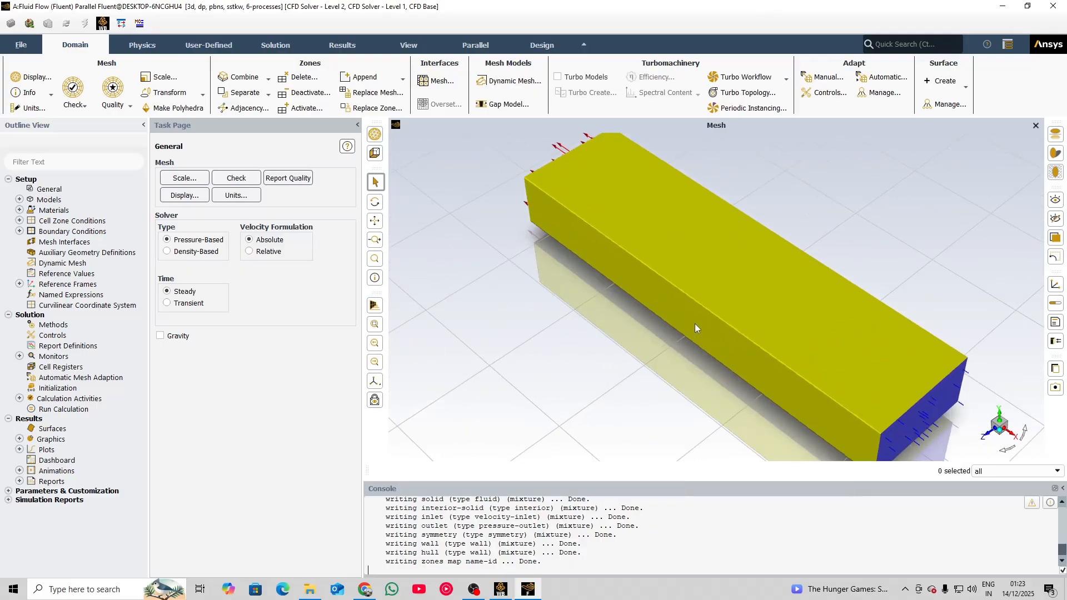
middle_drag(695, 324, 677, 255)
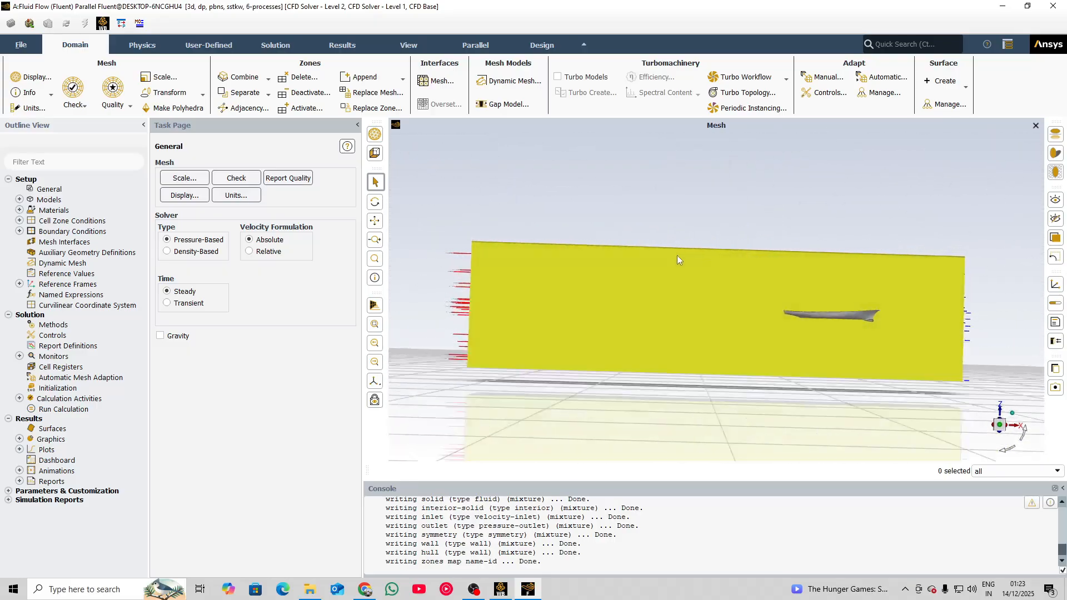
click(160, 336)
click(213, 392)
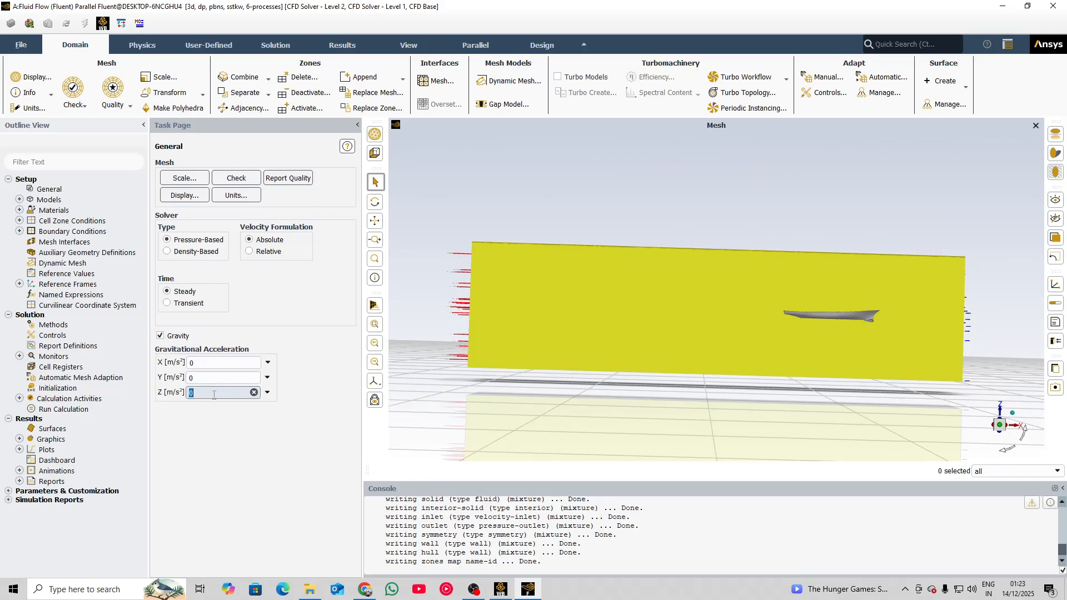
text(-9.81)
click(817, 358)
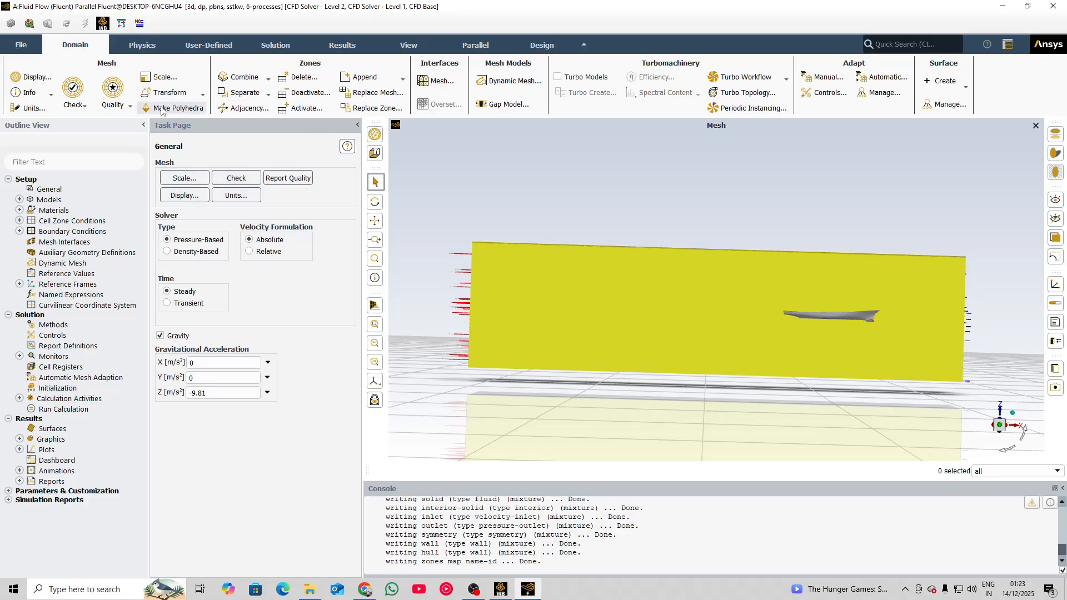
Display the mesh of all surfaces with edges and faces shown, and inspect the domain
middle_drag(767, 386, 718, 385)
click(169, 196)
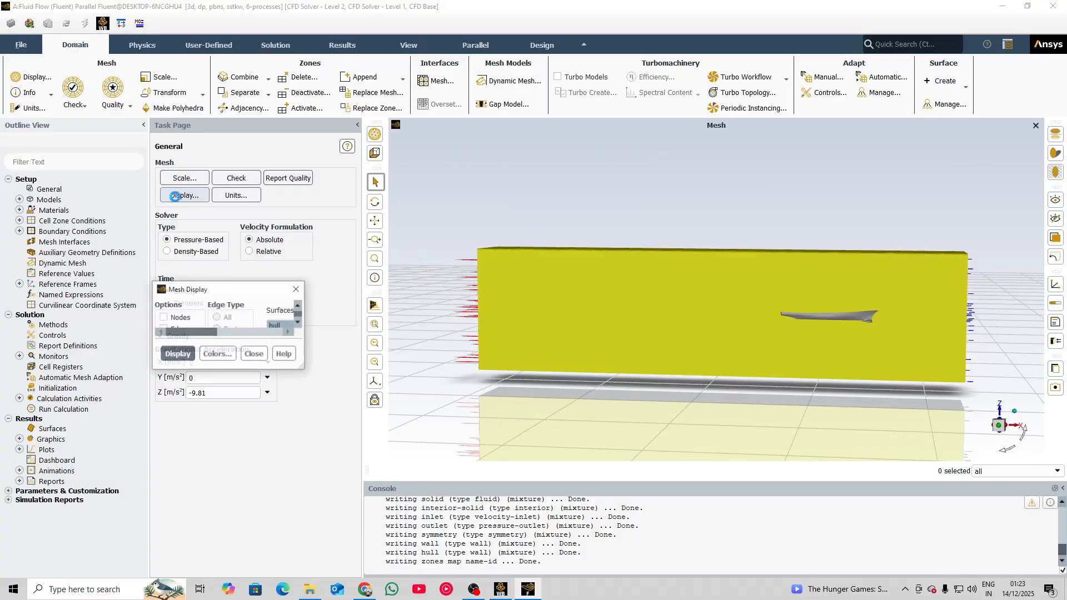
click(164, 330)
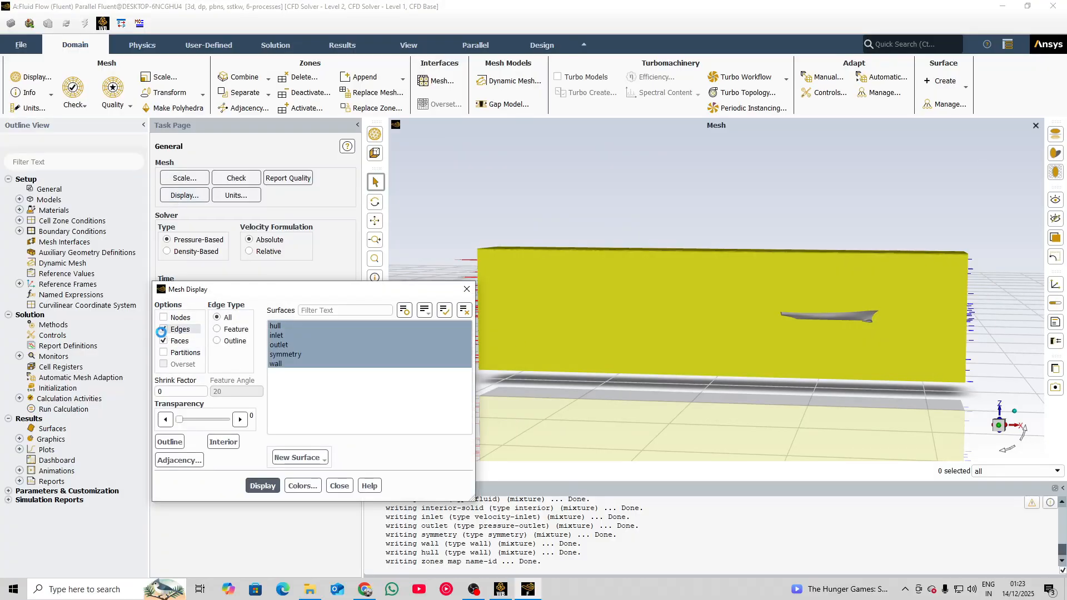
click(255, 482)
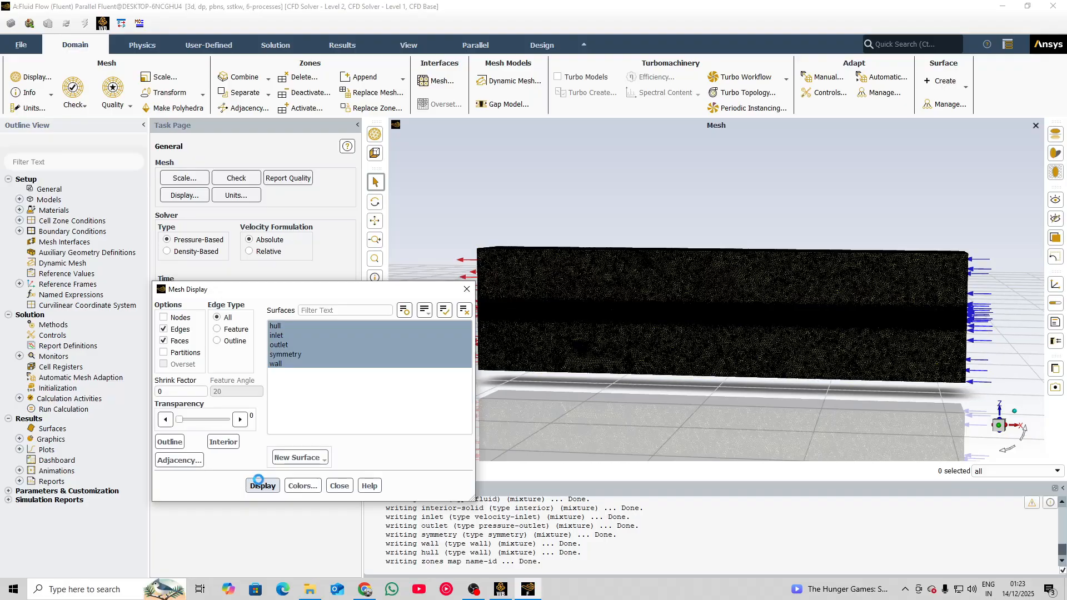
scroll(679, 351, up, 2)
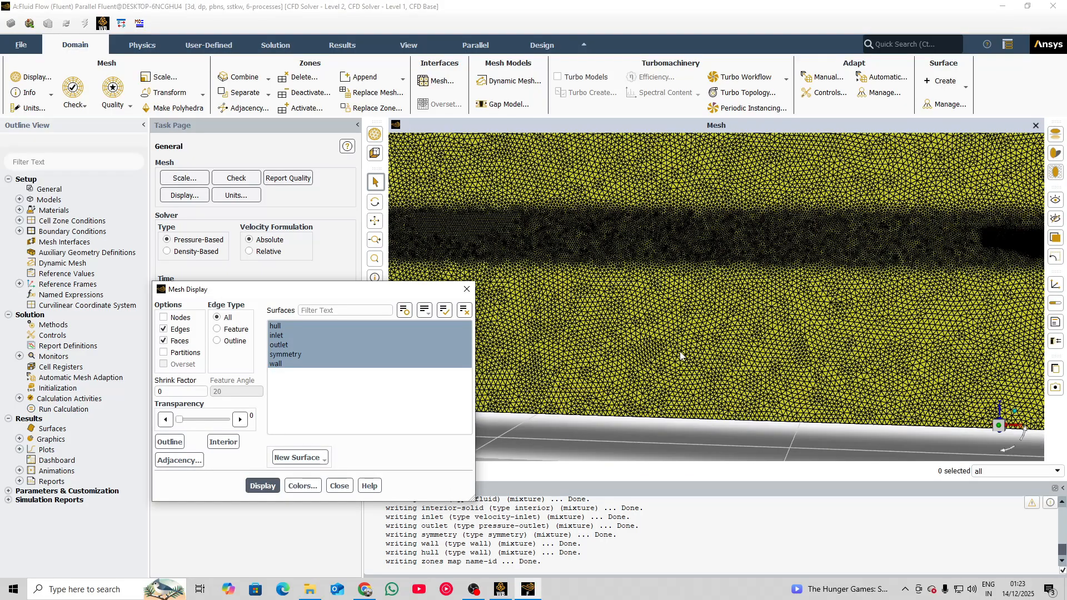
scroll(679, 352, down, 3)
Limit the mesh display to the hull surface by deselecting inlet, outlet, symmetry and wall, and inspect the hull mesh closely
drag(743, 340, 695, 347)
click(295, 337)
click(294, 336)
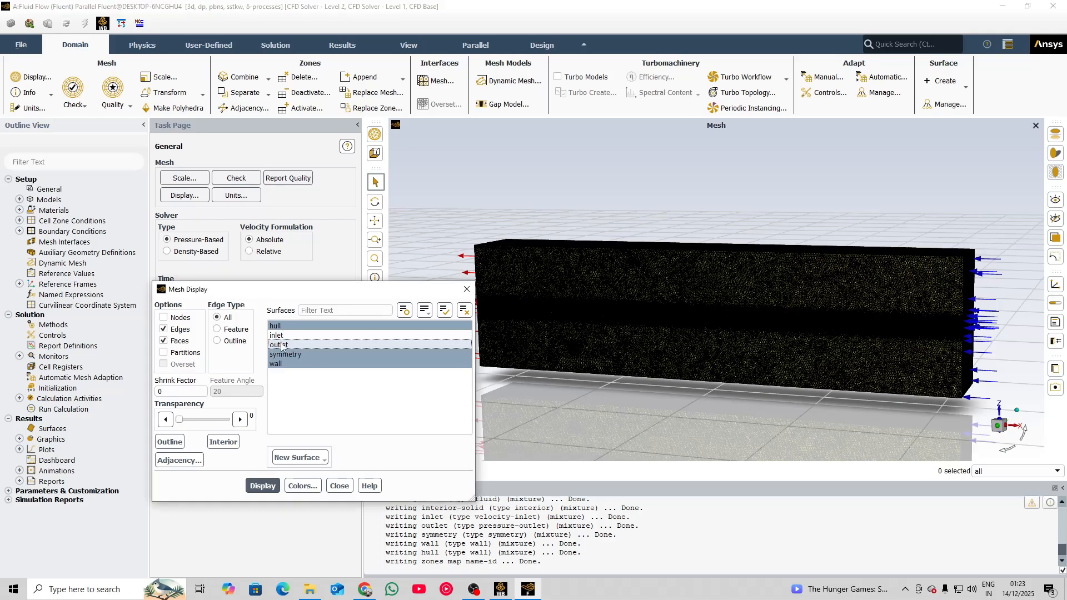
click(293, 346)
click(293, 355)
click(291, 364)
click(261, 484)
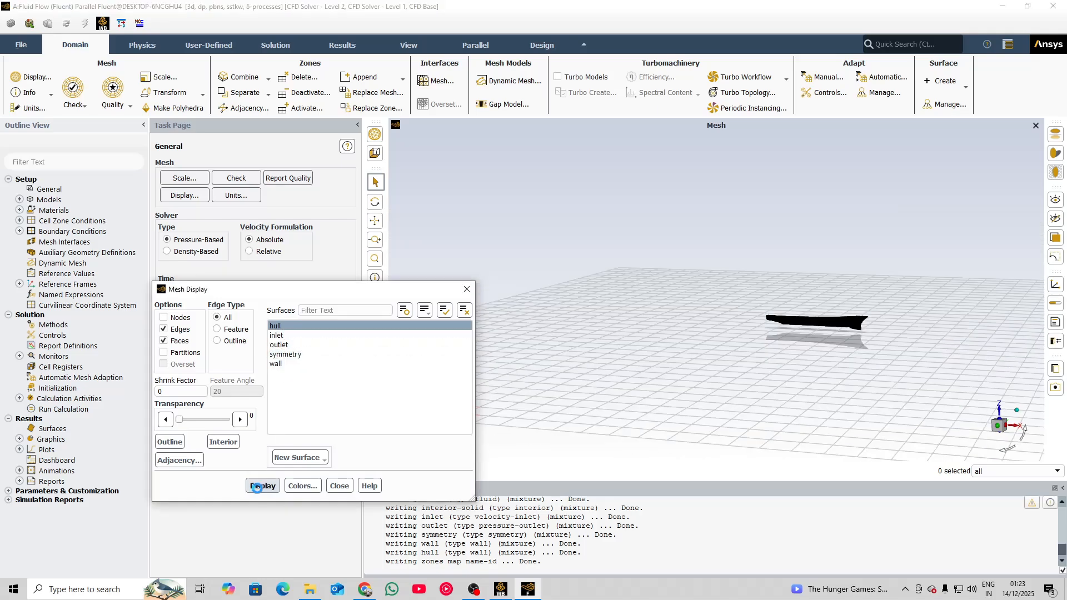
scroll(903, 306, down, 2)
scroll(901, 311, up, 5)
scroll(669, 299, up, 6)
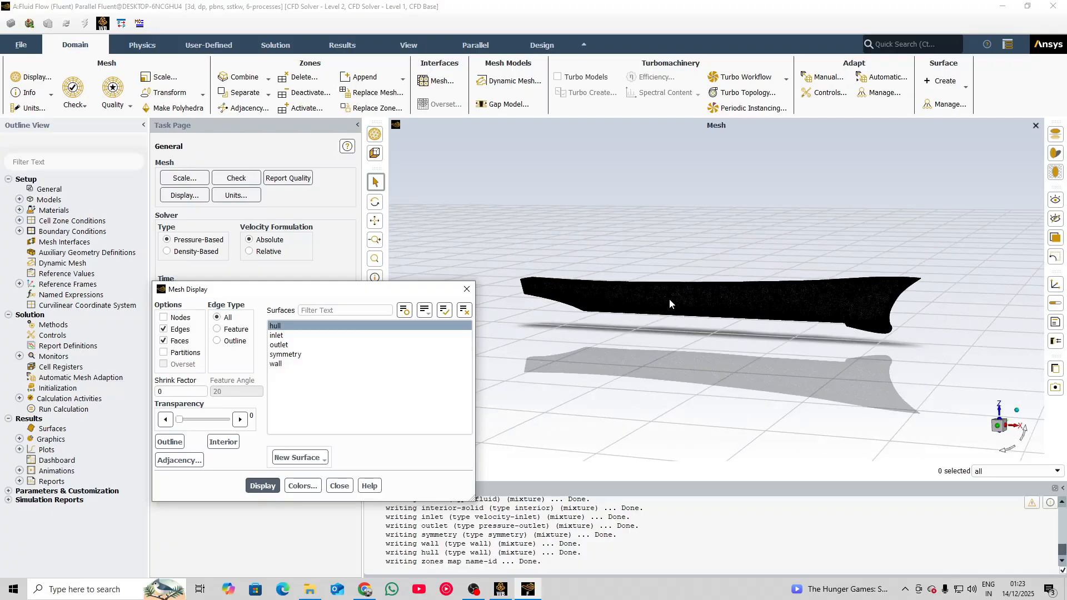
middle_drag(742, 322, 907, 310)
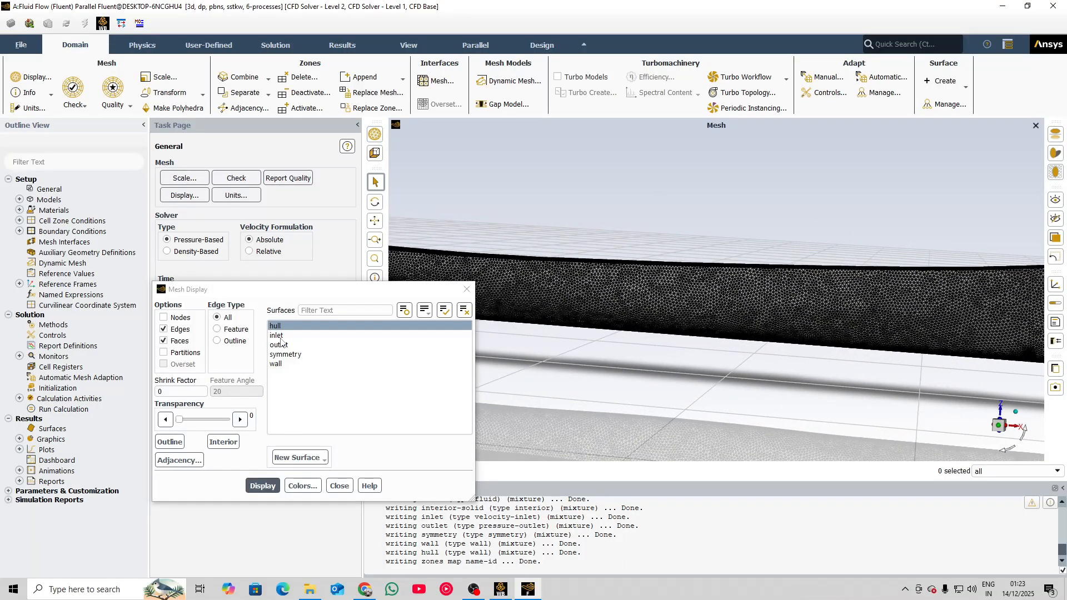
Display the mesh of all surfaces: hull, inlet, outlet, symmetry and wall
drag(275, 328, 277, 365)
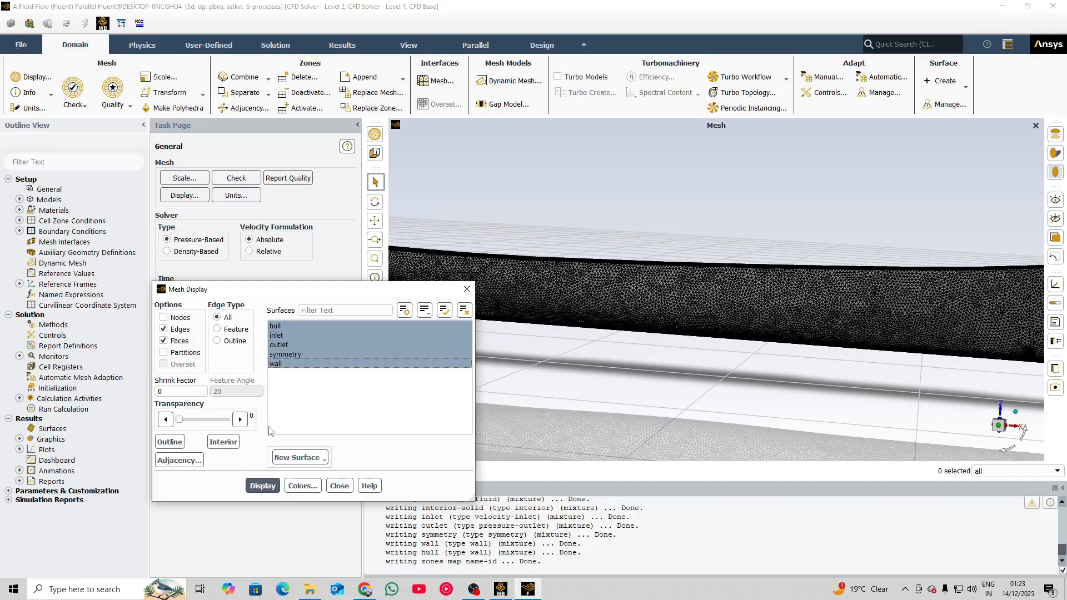
click(256, 485)
click(340, 487)
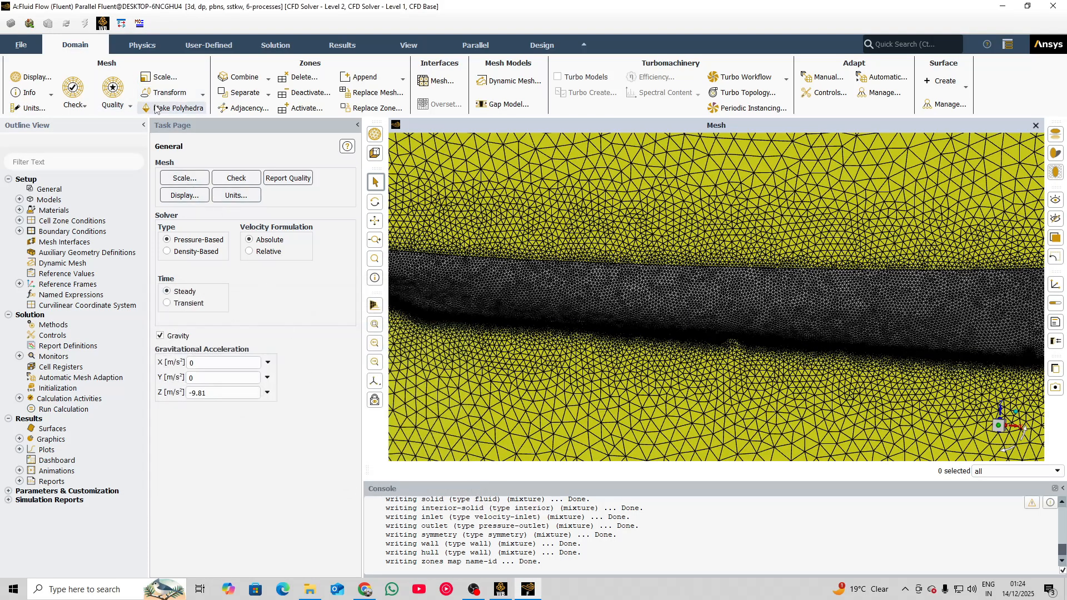
Convert the domain mesh to polyhedra and inspect the mesh around the hull
scroll(443, 218, up, 3)
scroll(444, 218, down, 3)
scroll(443, 215, down, 2)
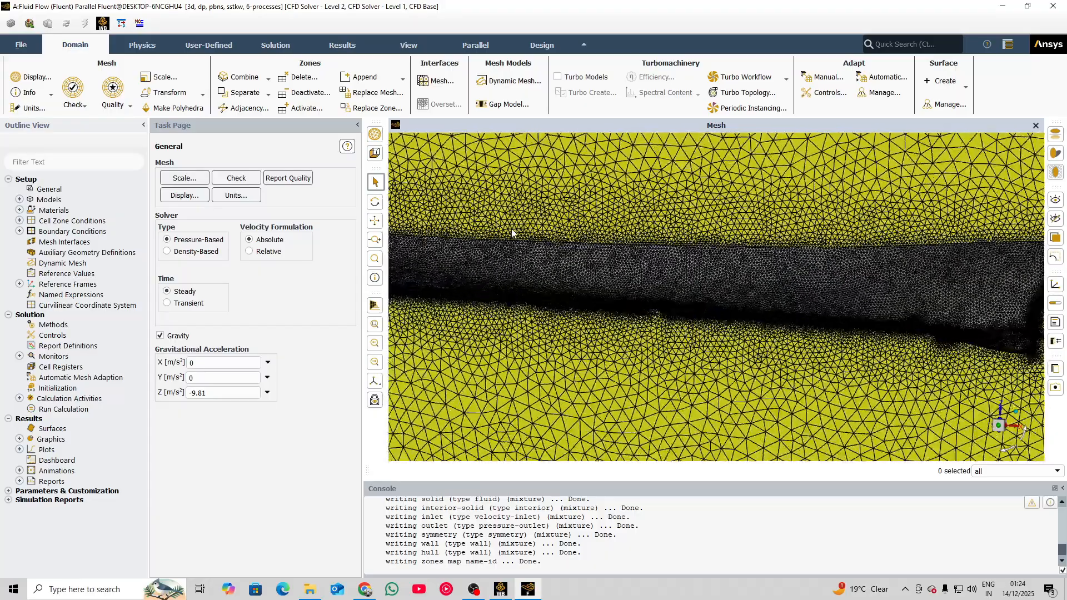
scroll(548, 233, down, 1)
mouse_move(549, 233)
middle_down()
mouse_move(605, 235)
mouse_move(583, 241)
mouse_move(540, 218)
middle_up()
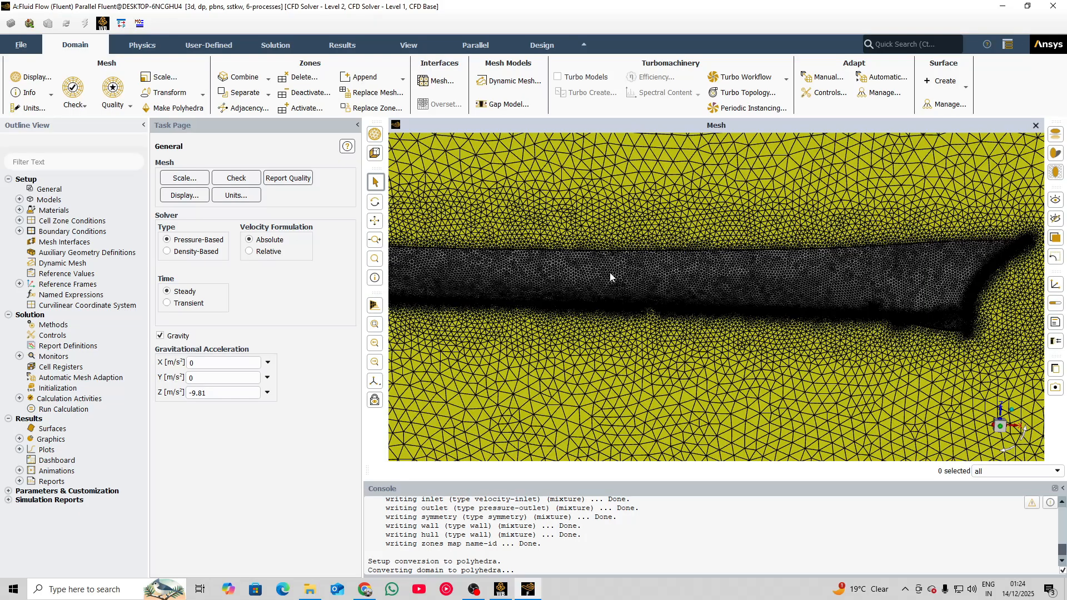
scroll(609, 272, down, 5)
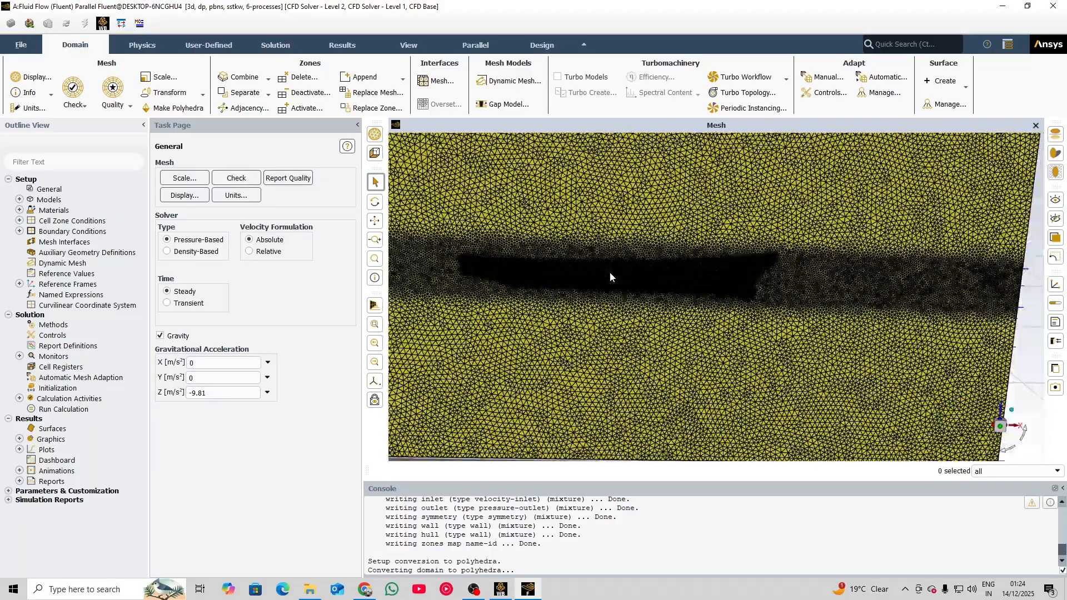
drag(610, 272, 589, 201)
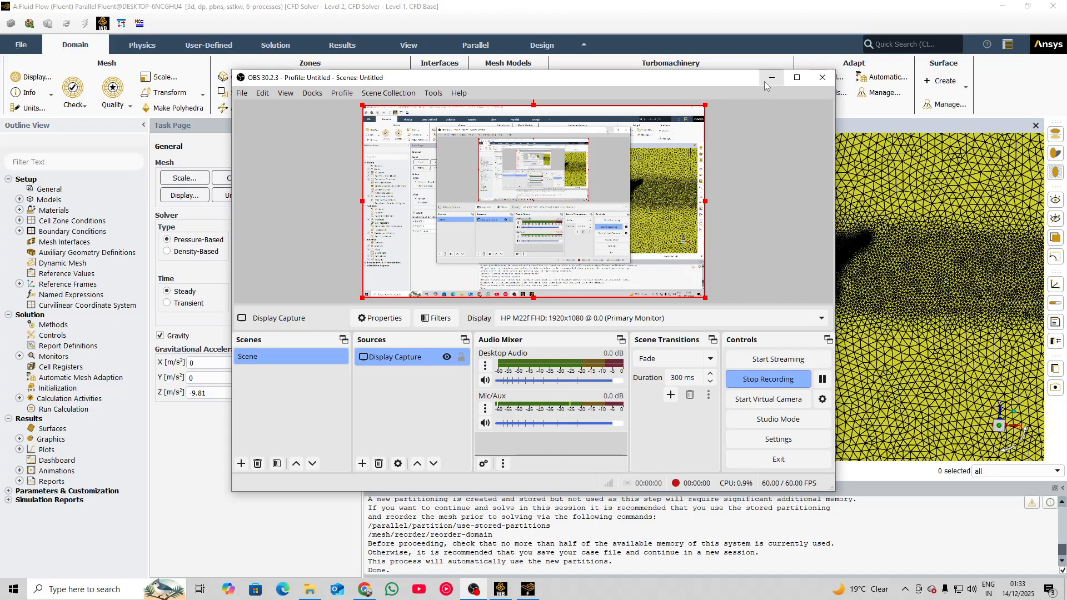
click(765, 81)
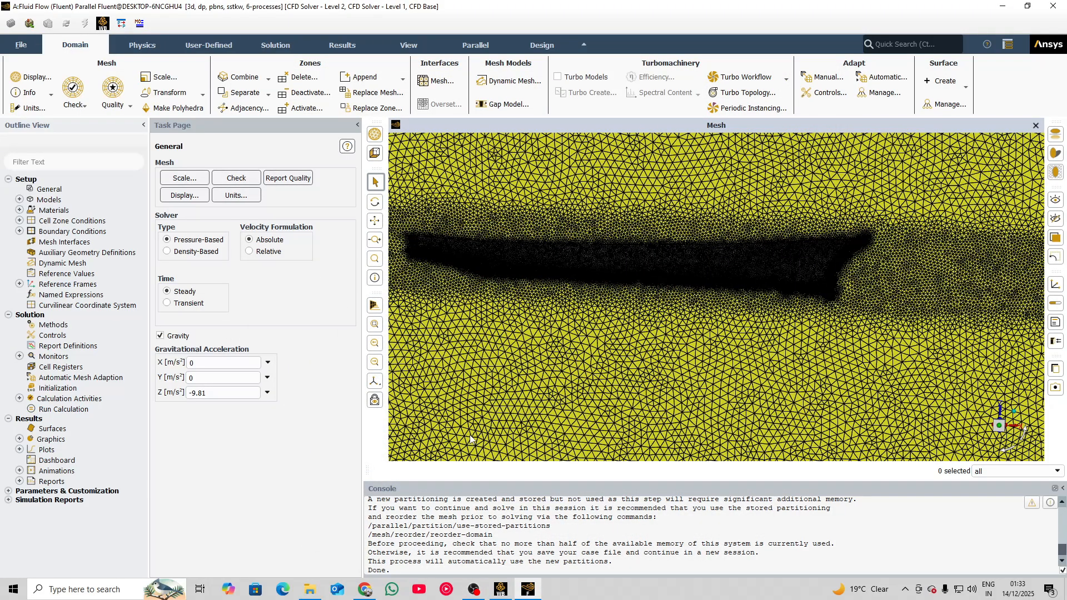
Select the Volume of Fluid multiphase model with open channel flow and set the Courant number to 0.3
click(19, 200)
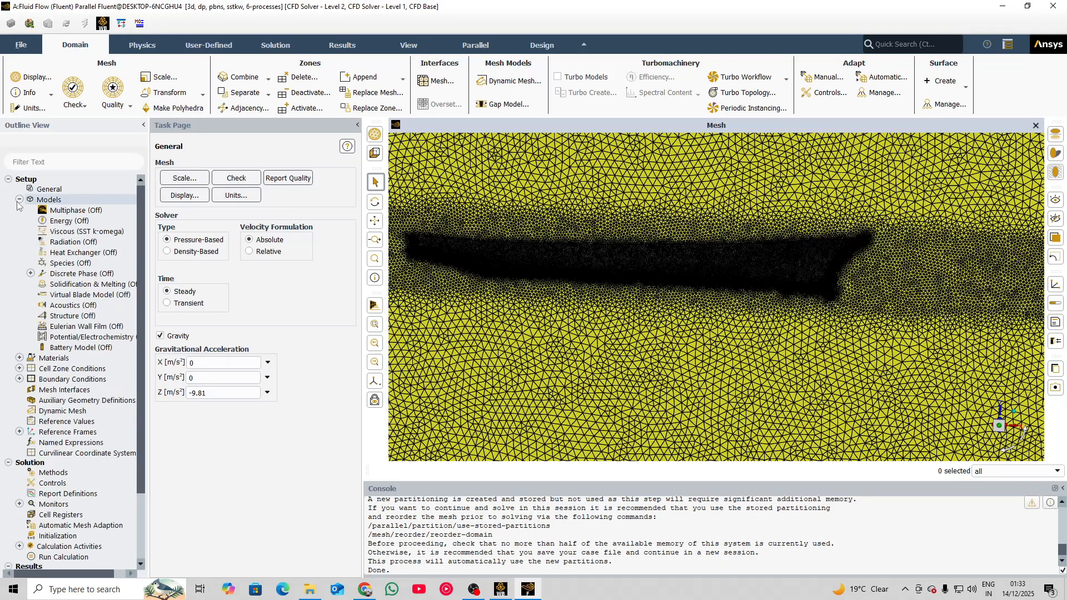
double_click(49, 209)
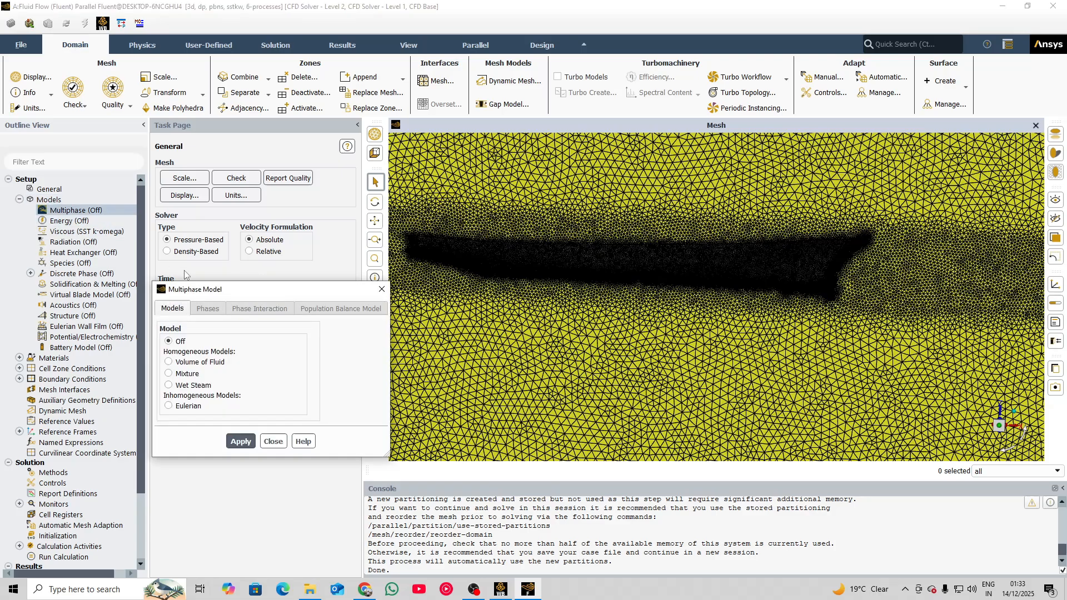
click(169, 362)
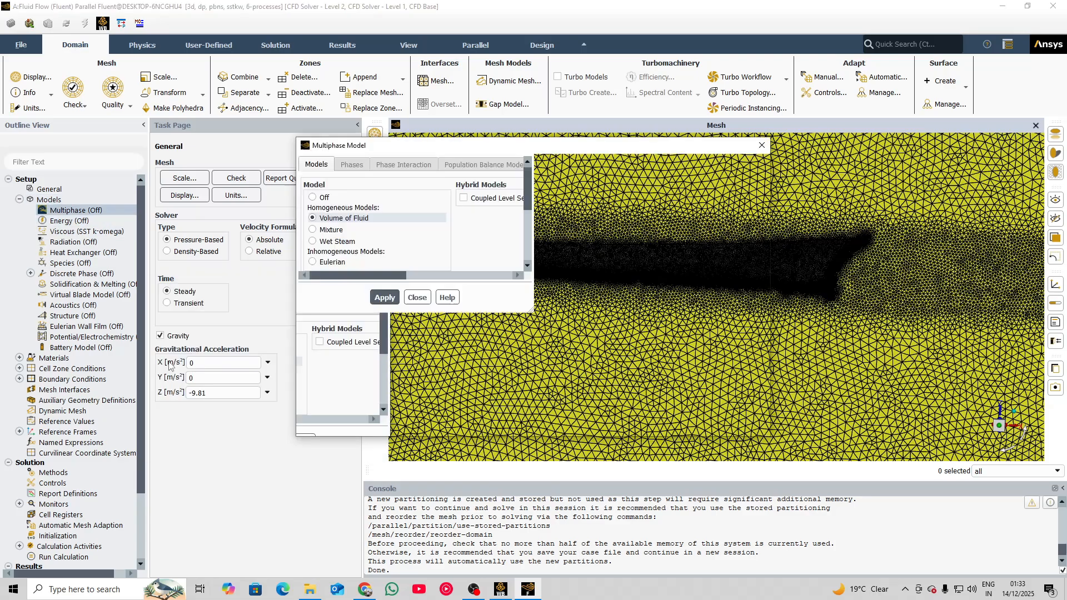
click(311, 295)
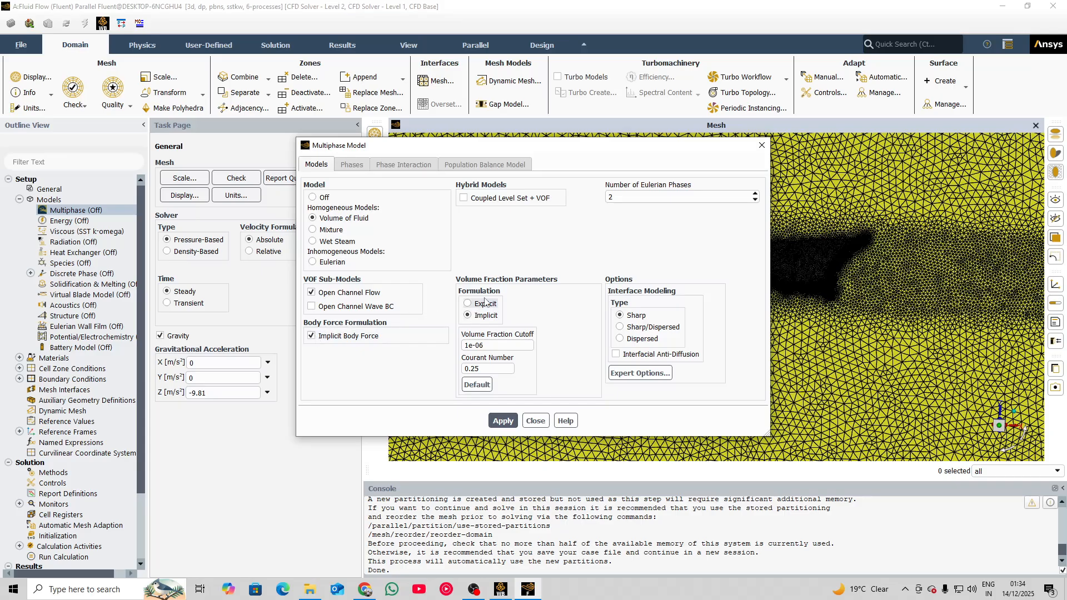
double_click(490, 369)
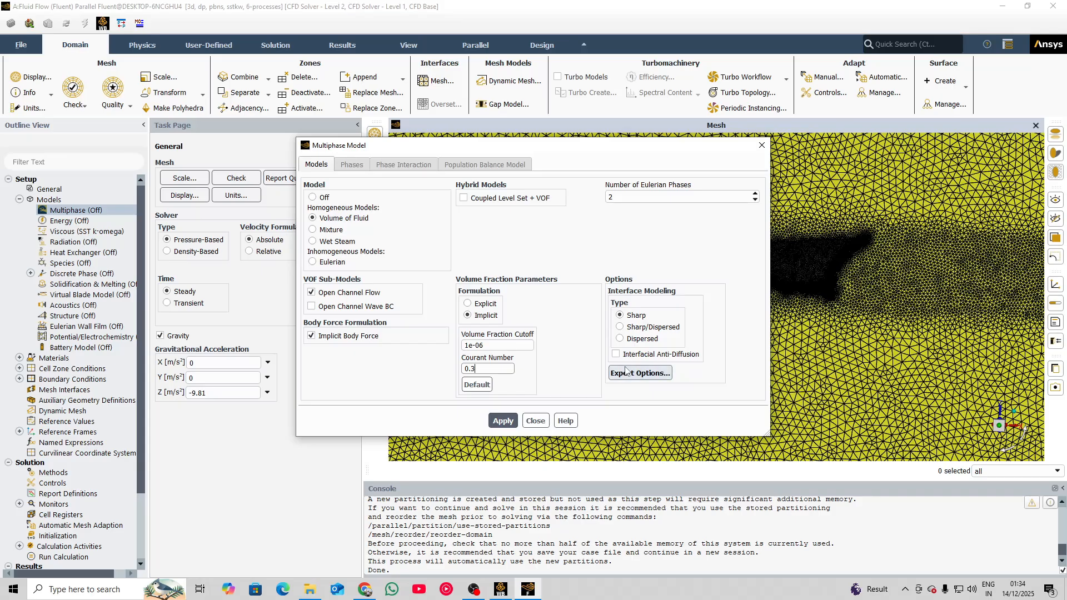
Set the interface modeling type to Sharp/Dispersed with zonal discretization, and apply the multiphase model
click(625, 329)
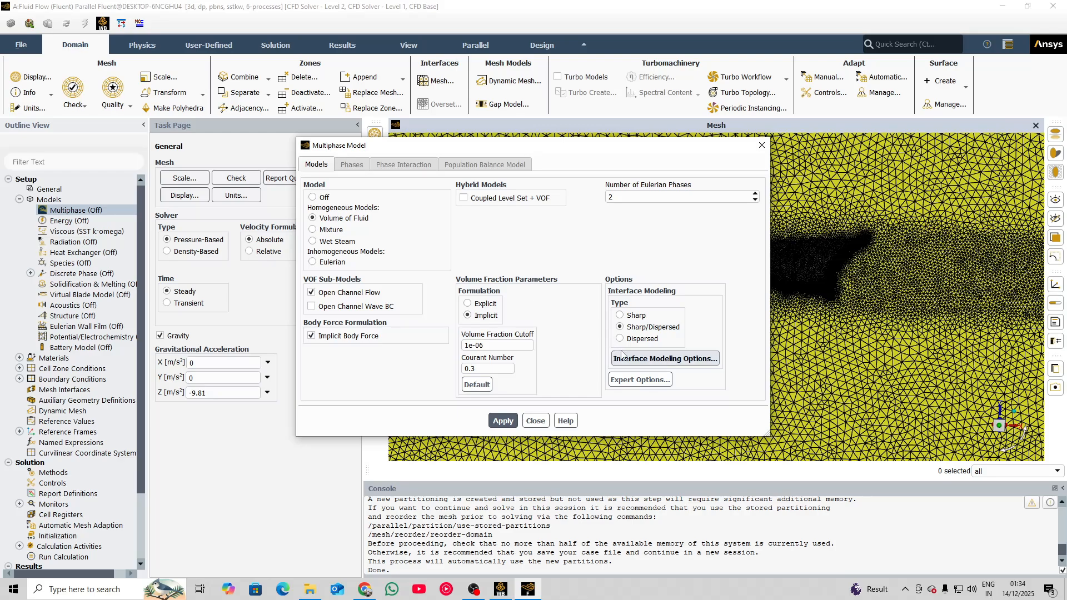
click(664, 358)
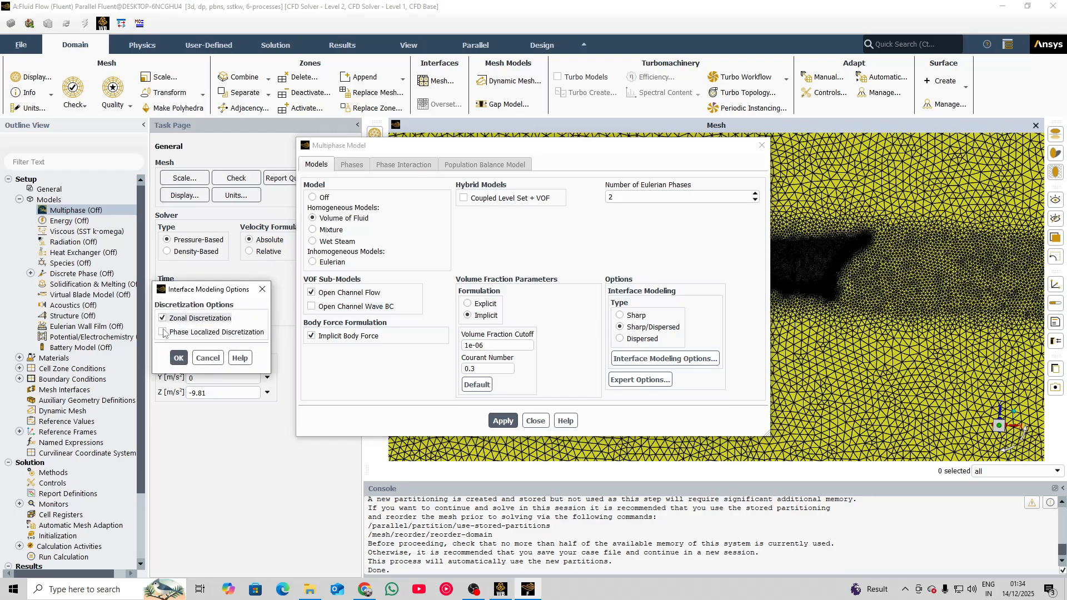
click(178, 357)
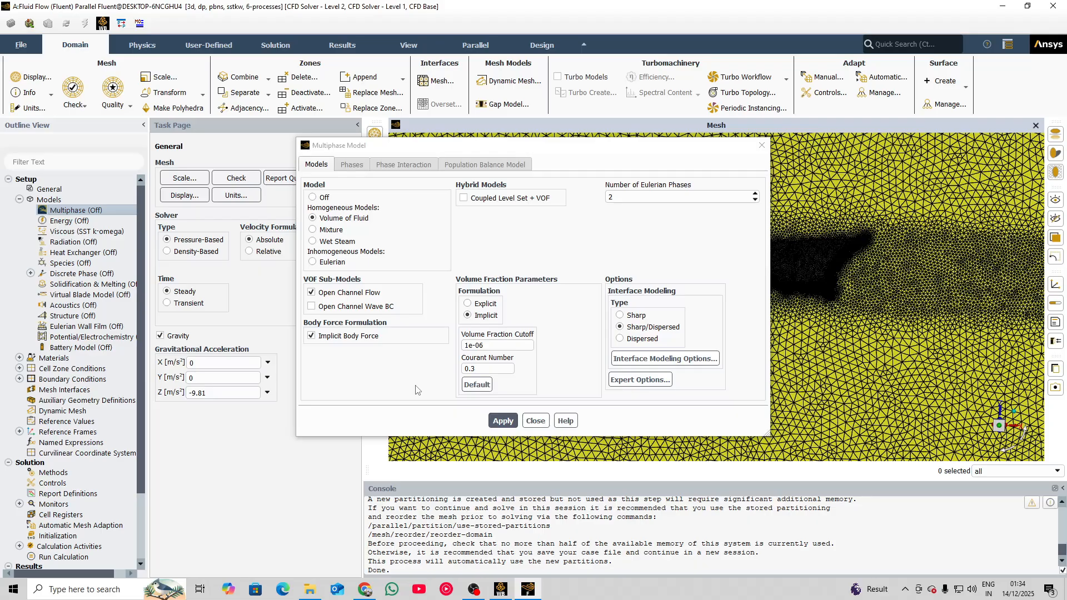
click(500, 421)
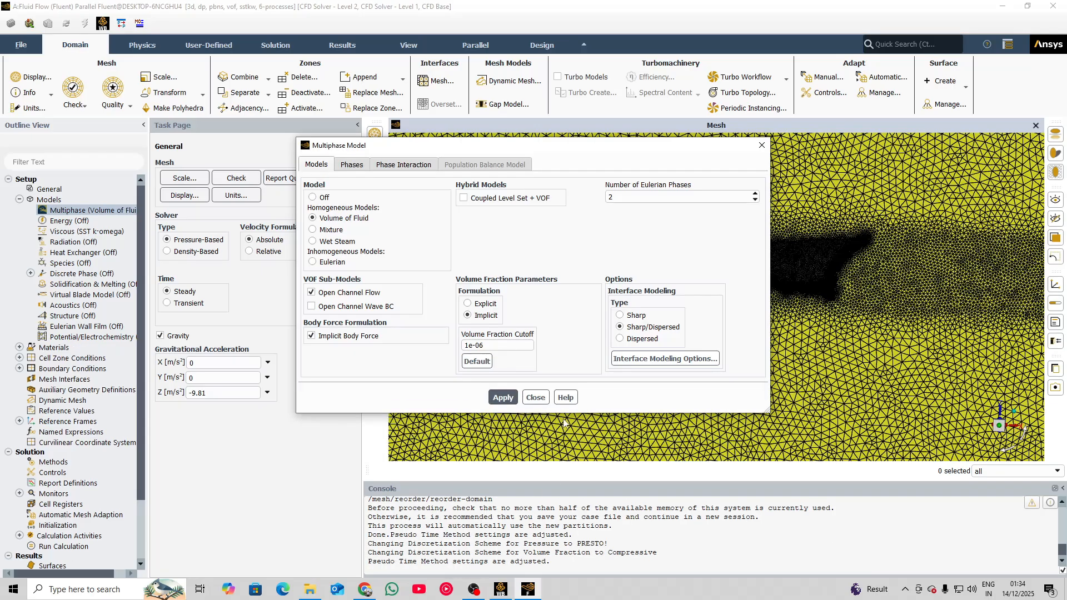
click(536, 398)
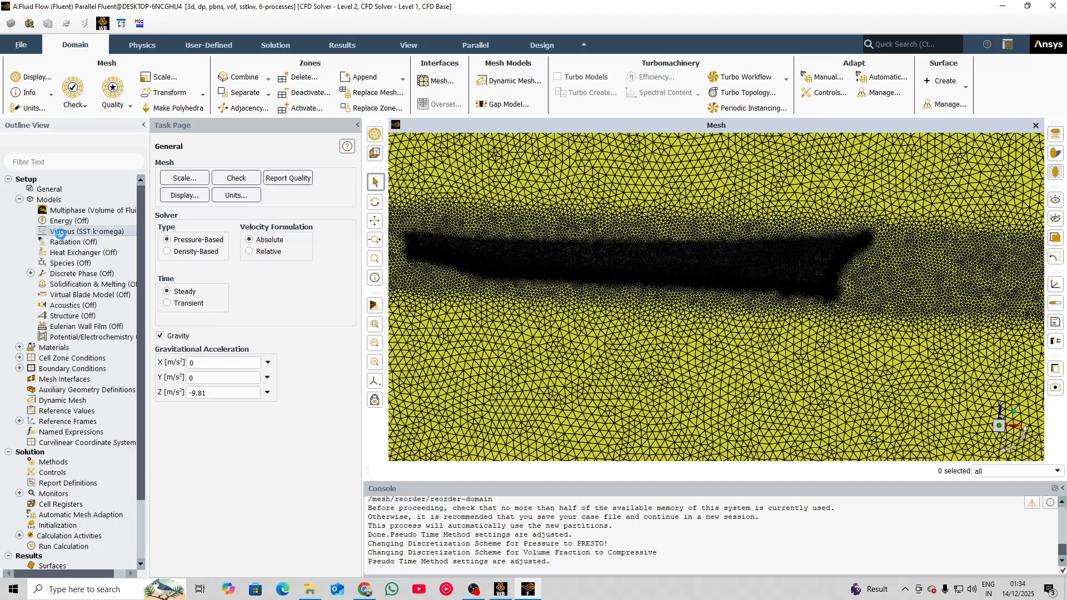
Enable curvature correction and Production Kato-Launder for the SST k-omega viscous model
double_click(69, 232)
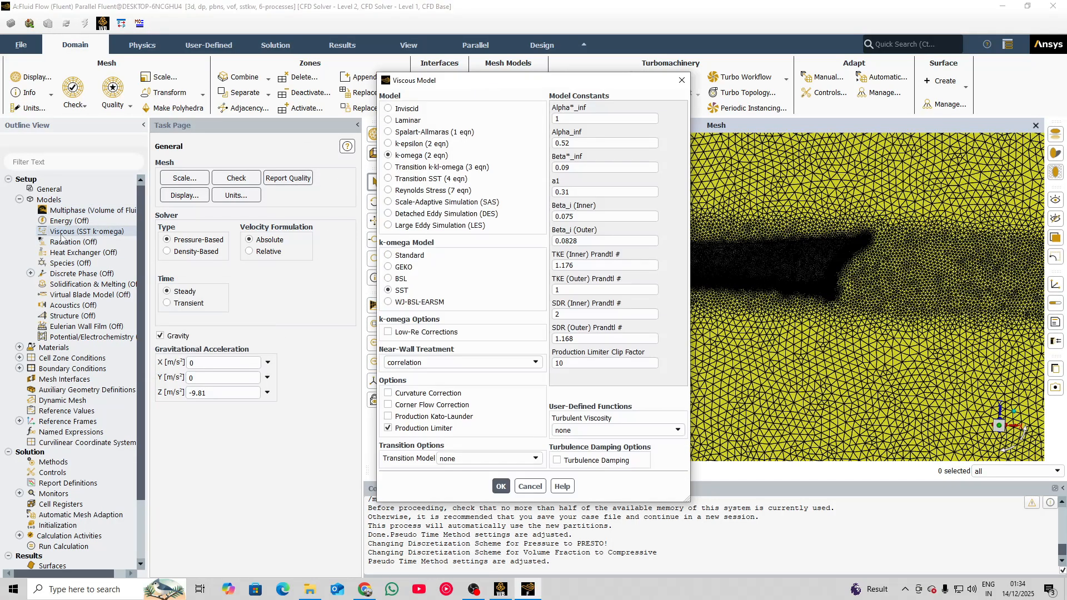
click(388, 393)
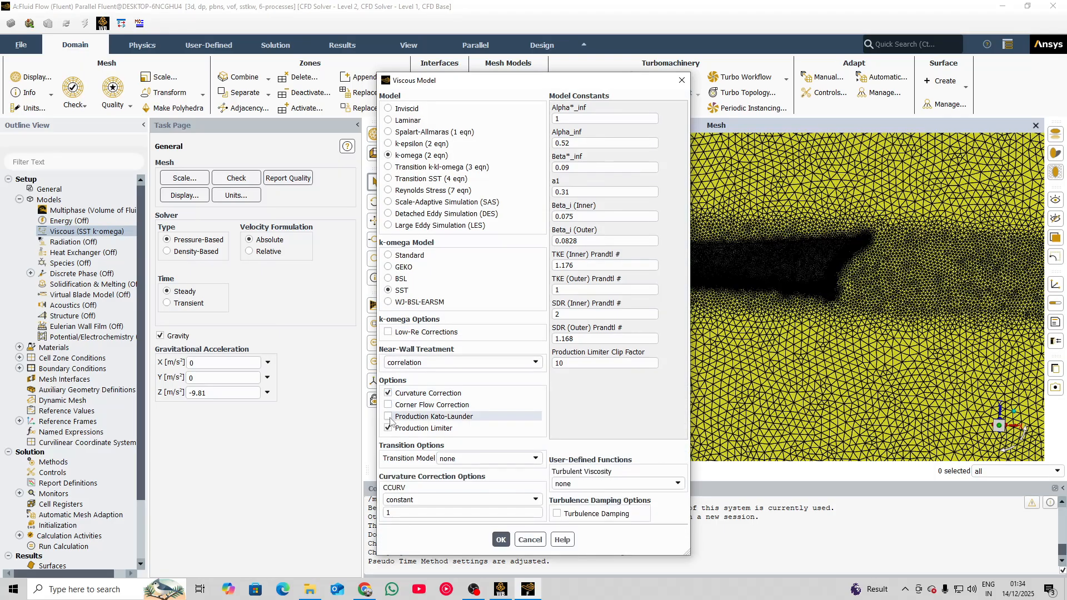
click(388, 417)
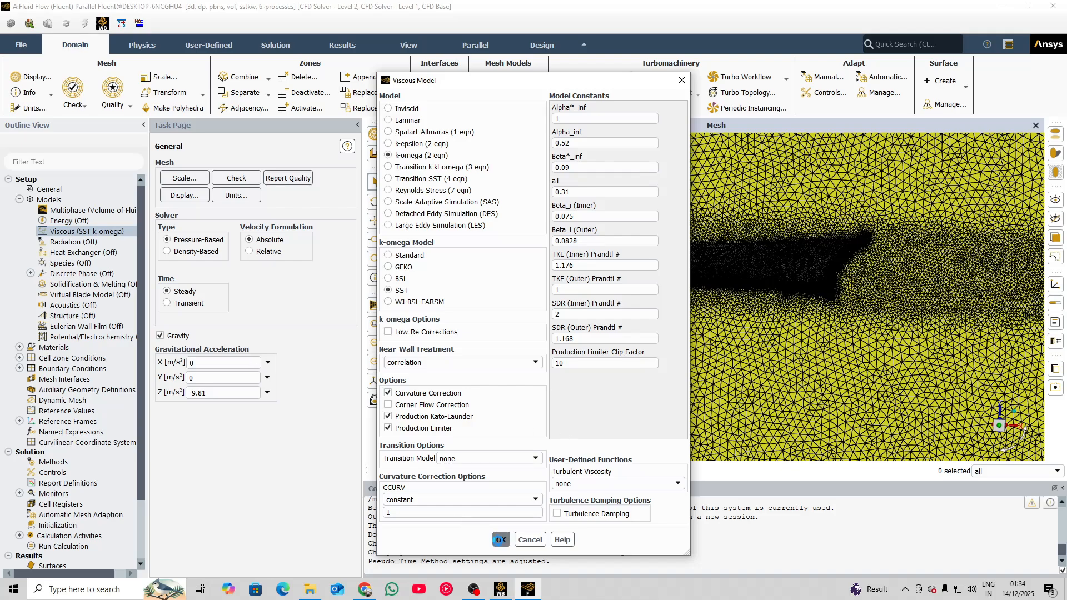
click(500, 540)
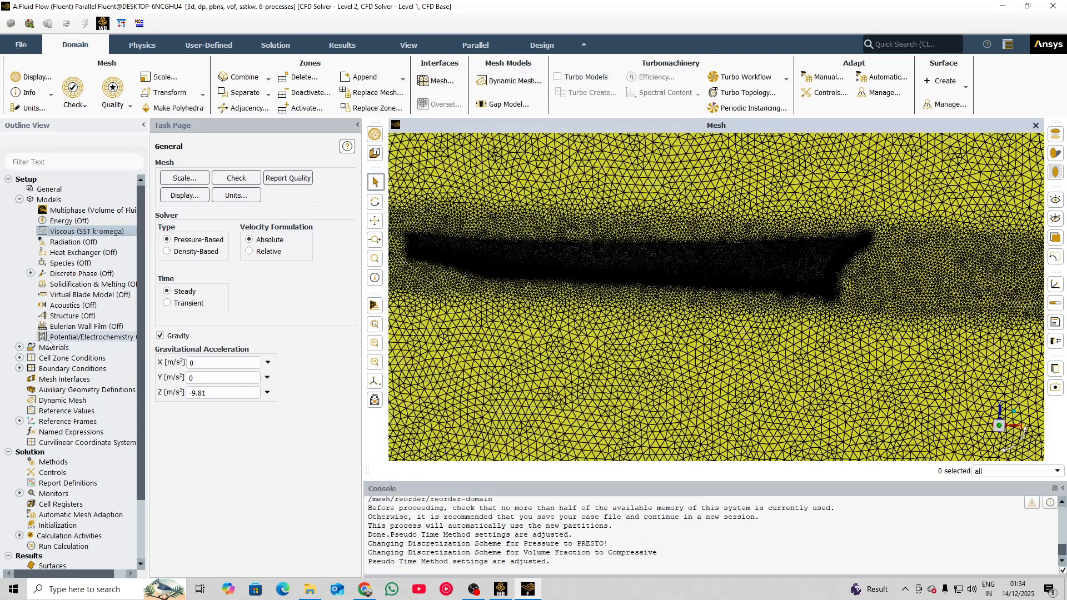
Copy water-liquid (h2o<l>) from the Fluent database into the case's fluid materials
click(19, 348)
click(31, 358)
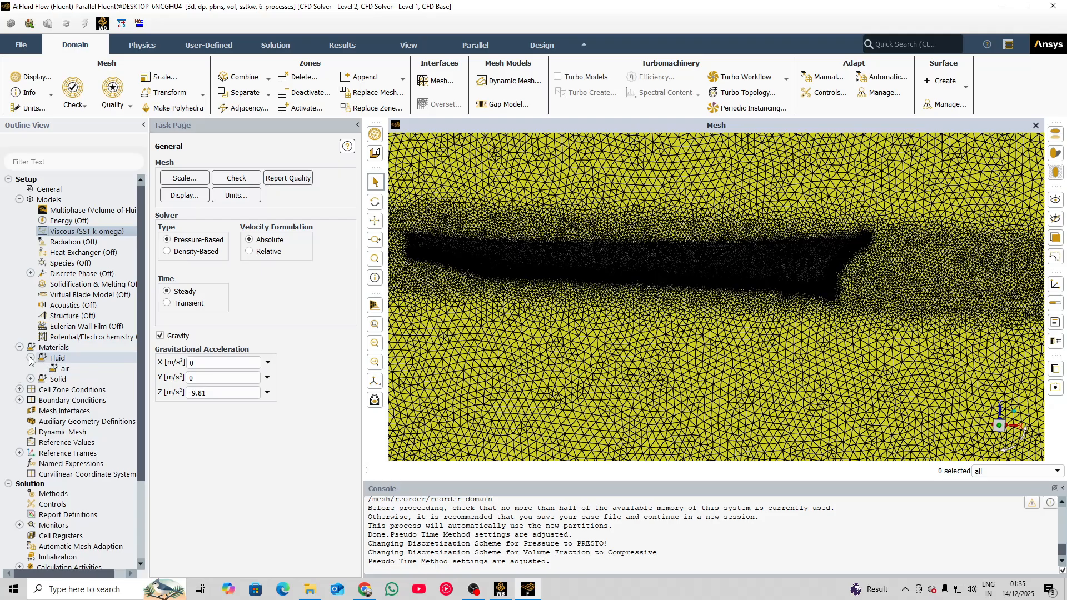
double_click(63, 371)
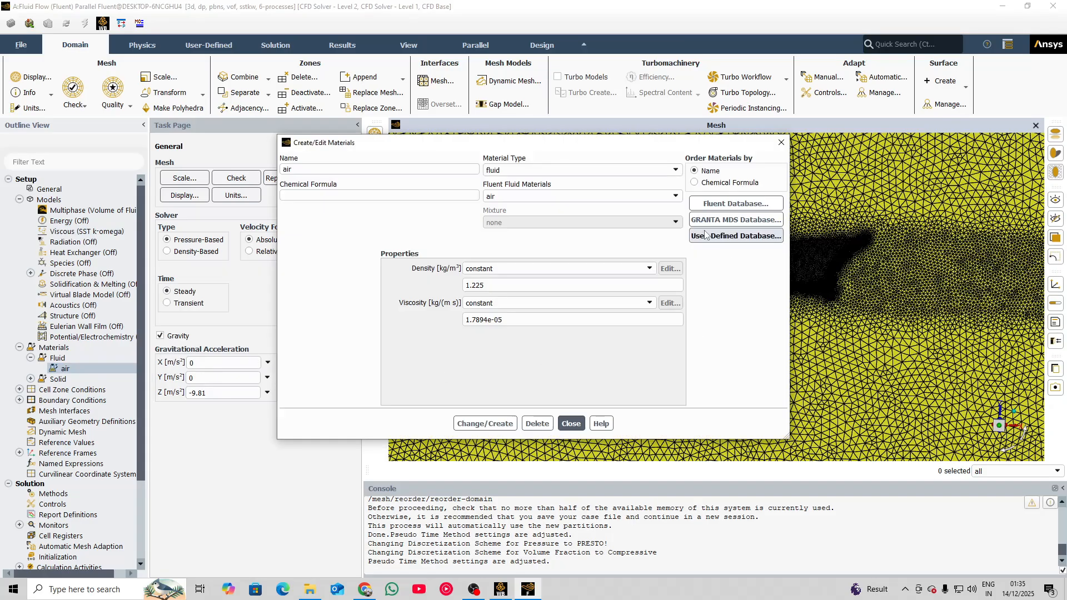
click(704, 234)
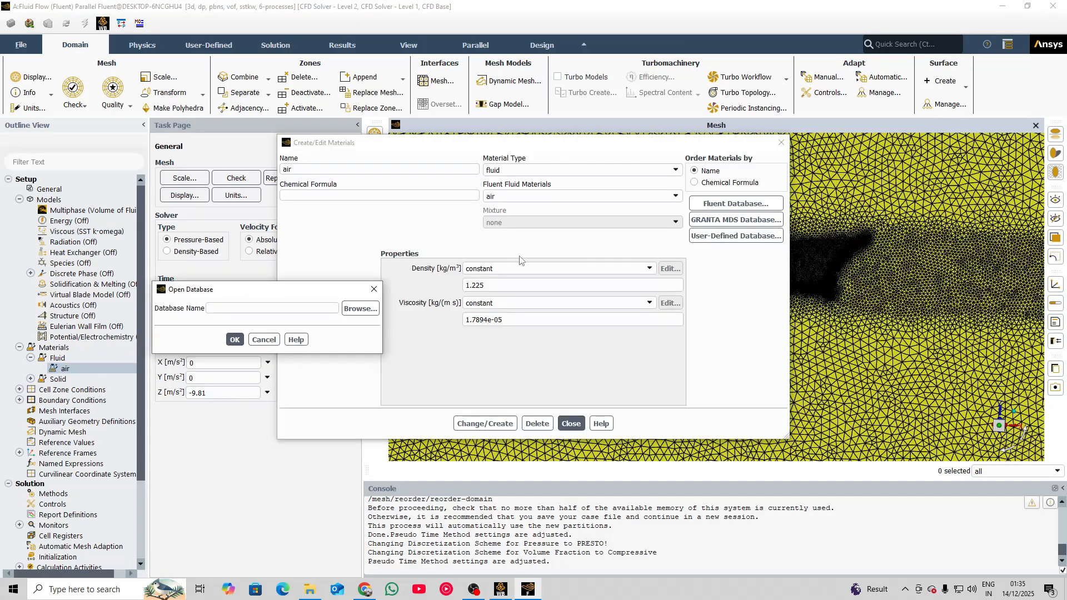
click(373, 289)
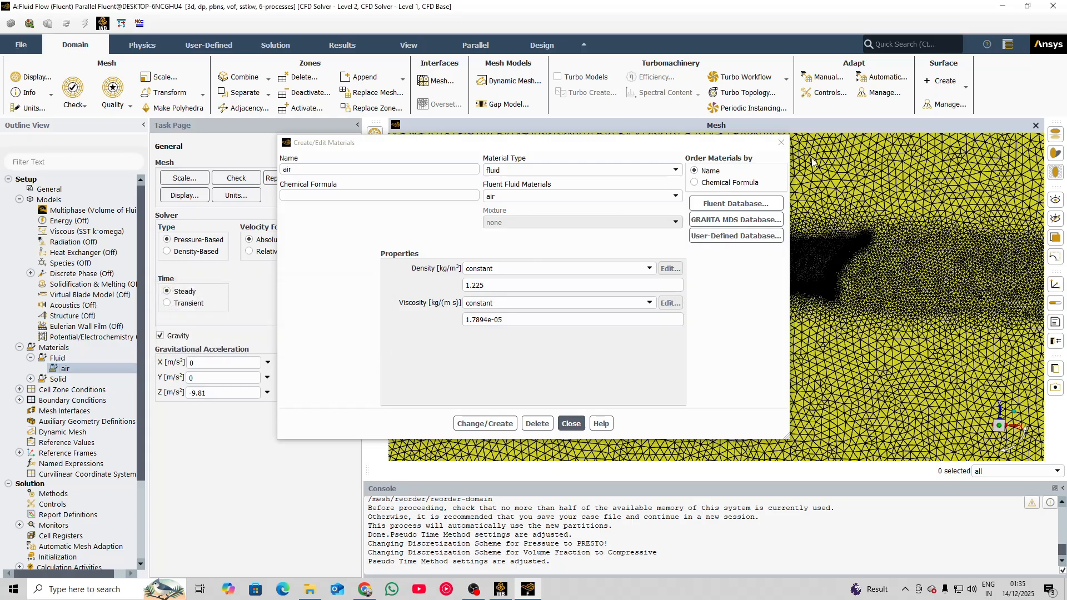
click(733, 205)
scroll(295, 366, down, 3)
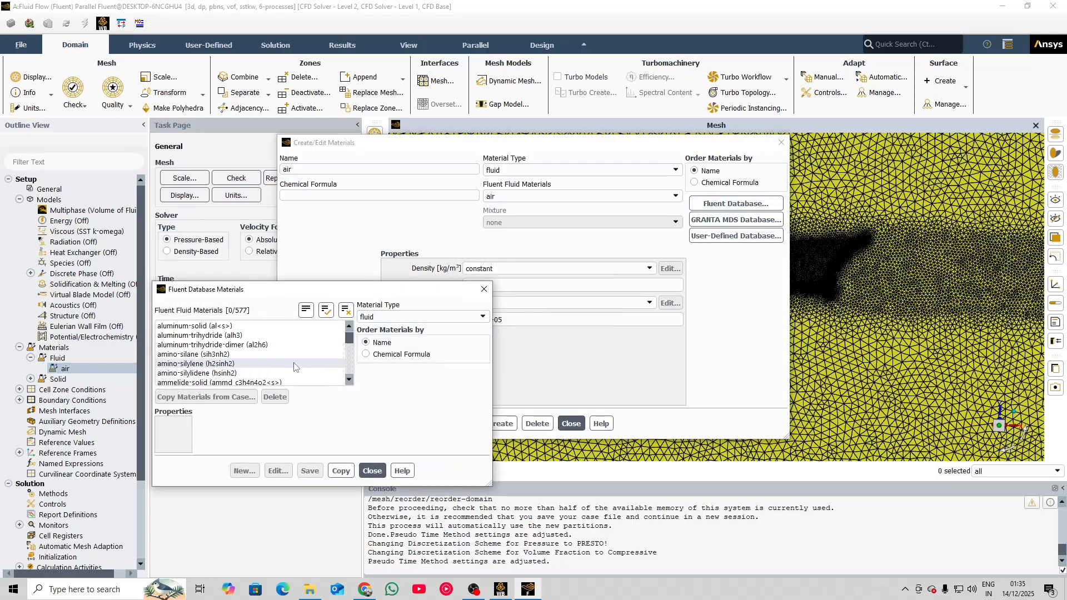
drag(349, 337, 345, 393)
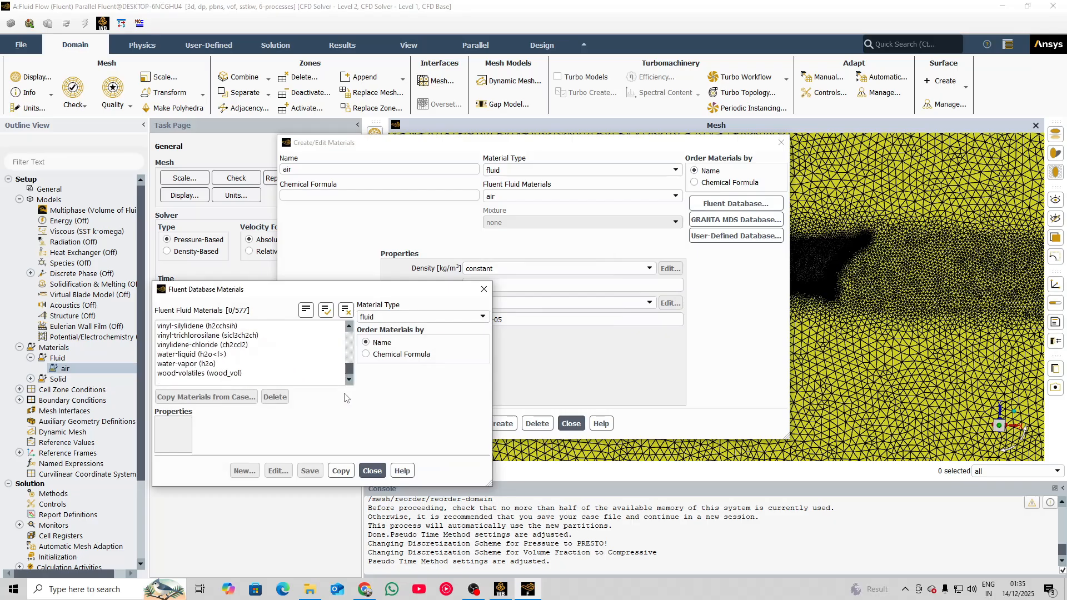
click(189, 355)
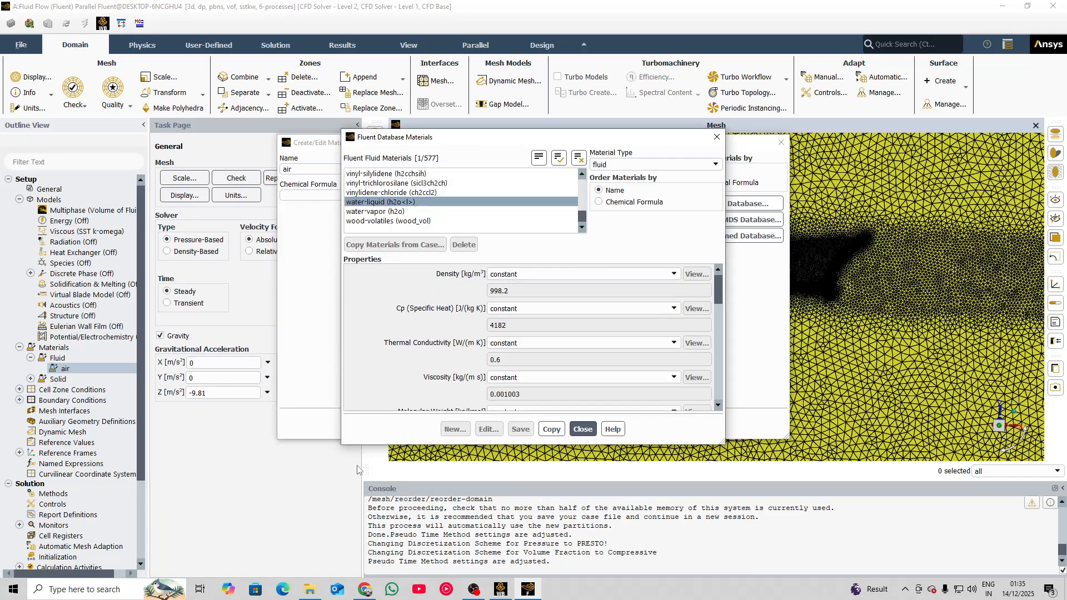
scroll(550, 352, down, 7)
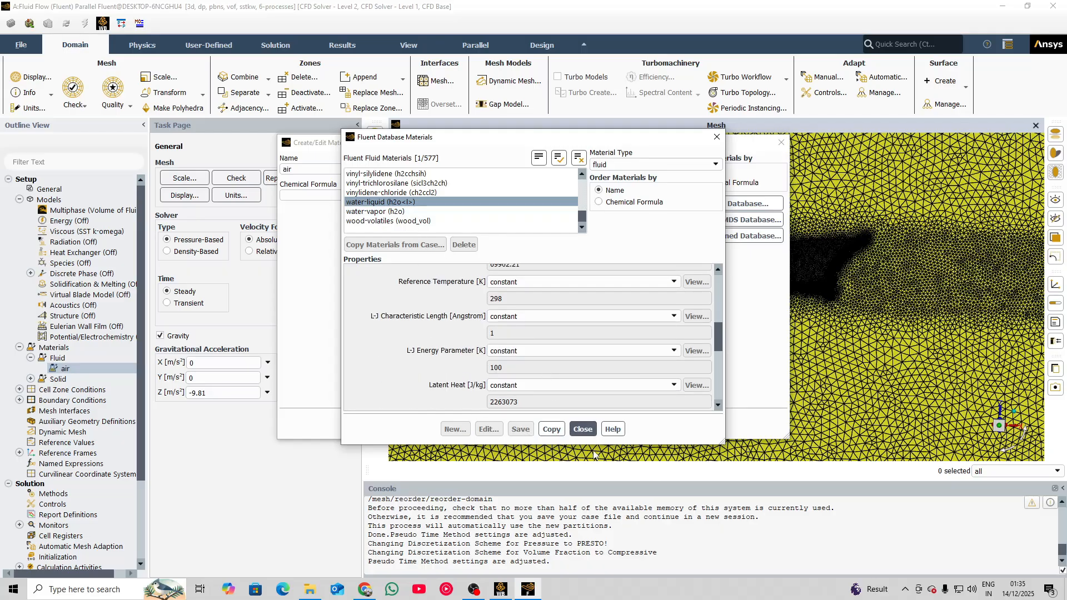
click(553, 429)
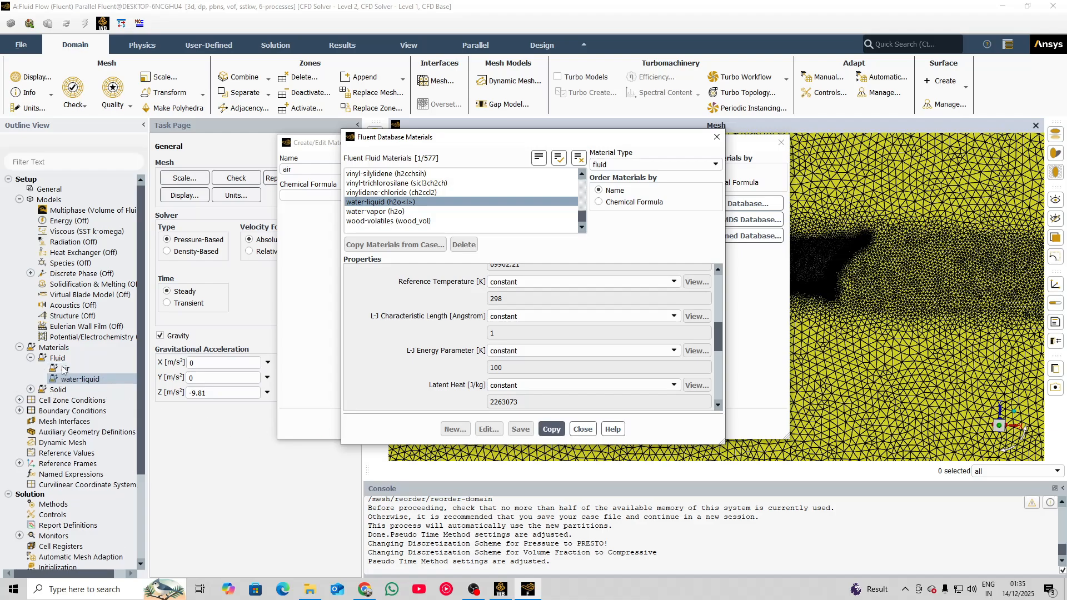
click(581, 429)
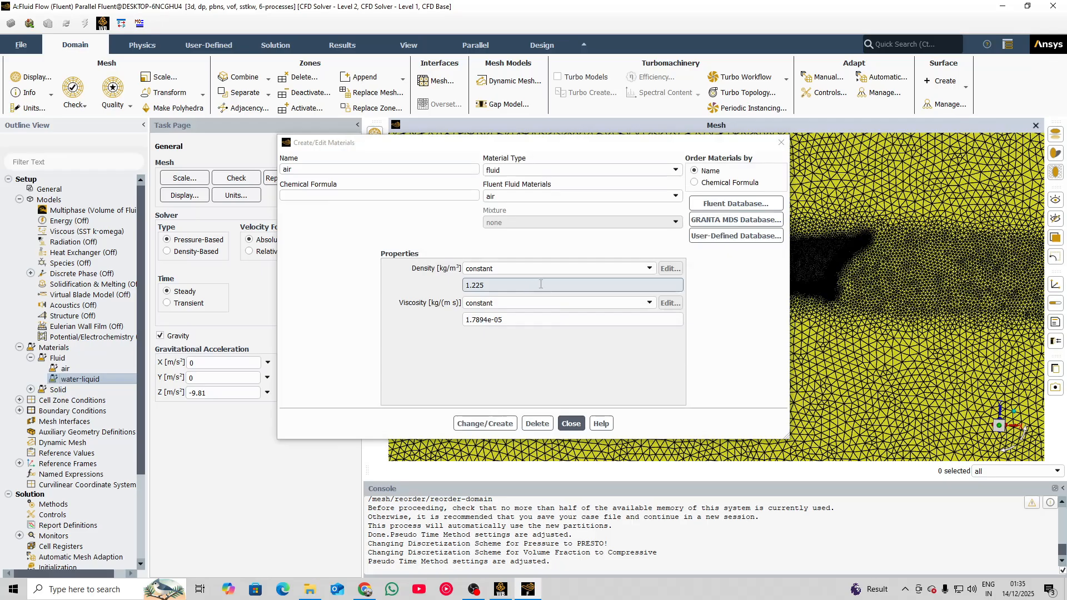
click(567, 424)
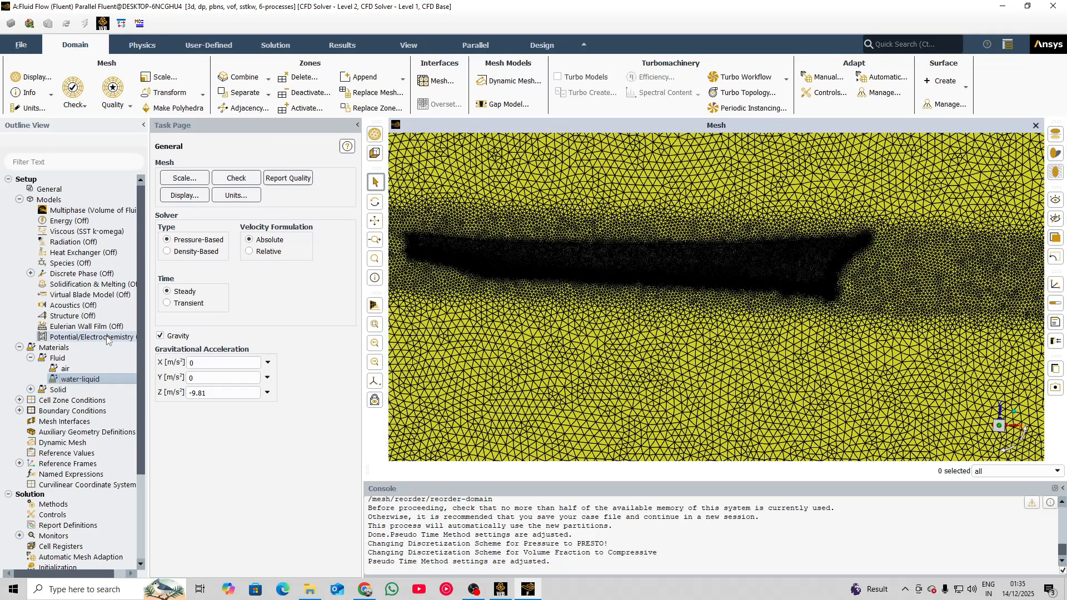
Assign water-liquid as the material of the secondary phase, phase-2, in the multiphase model and apply it
double_click(50, 214)
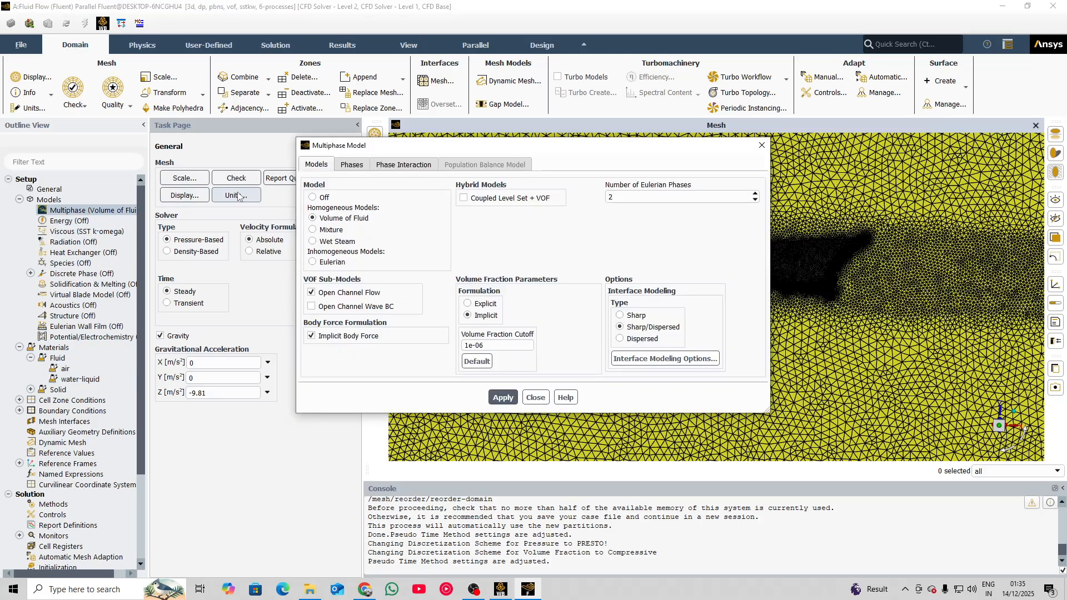
click(351, 164)
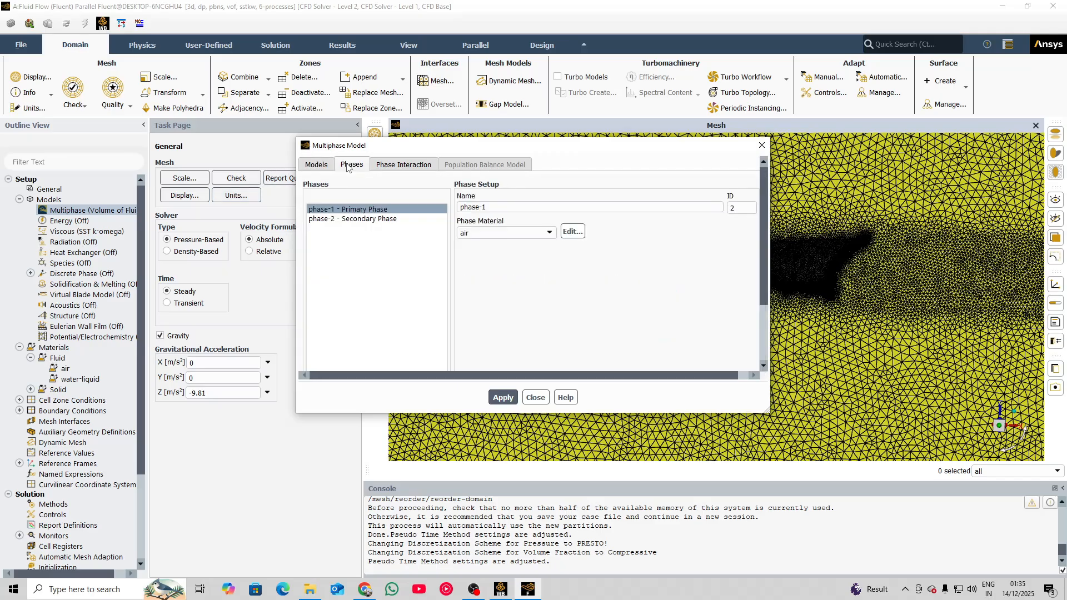
click(366, 220)
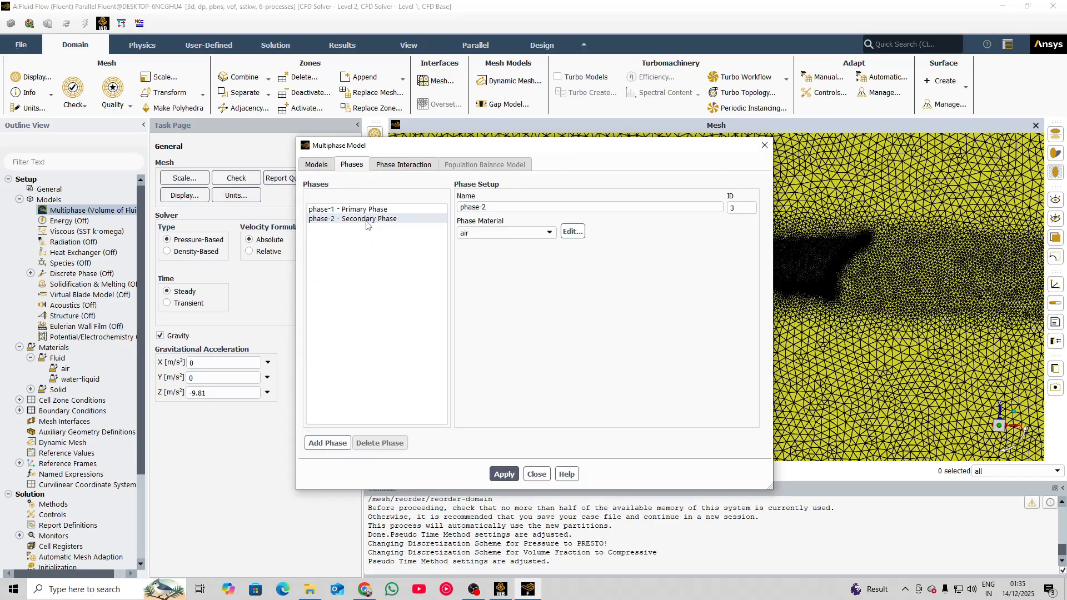
click(520, 233)
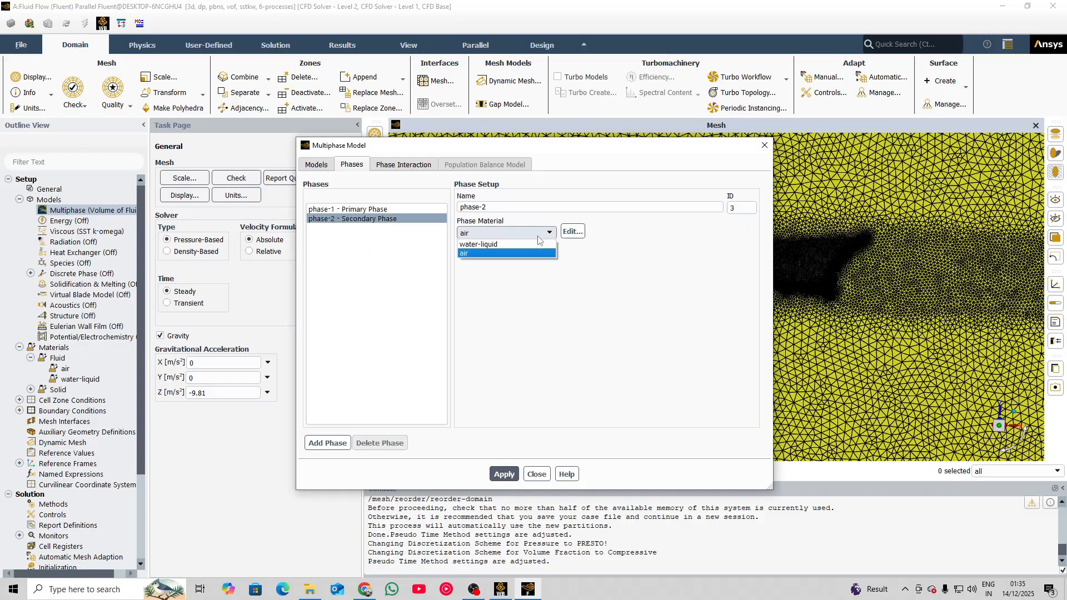
click(523, 249)
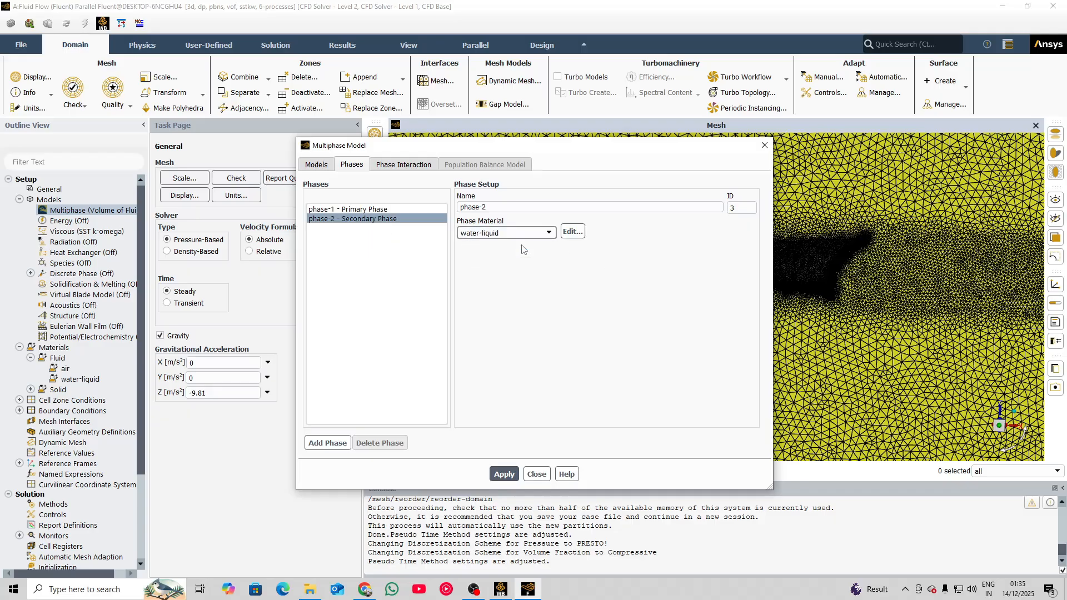
click(500, 475)
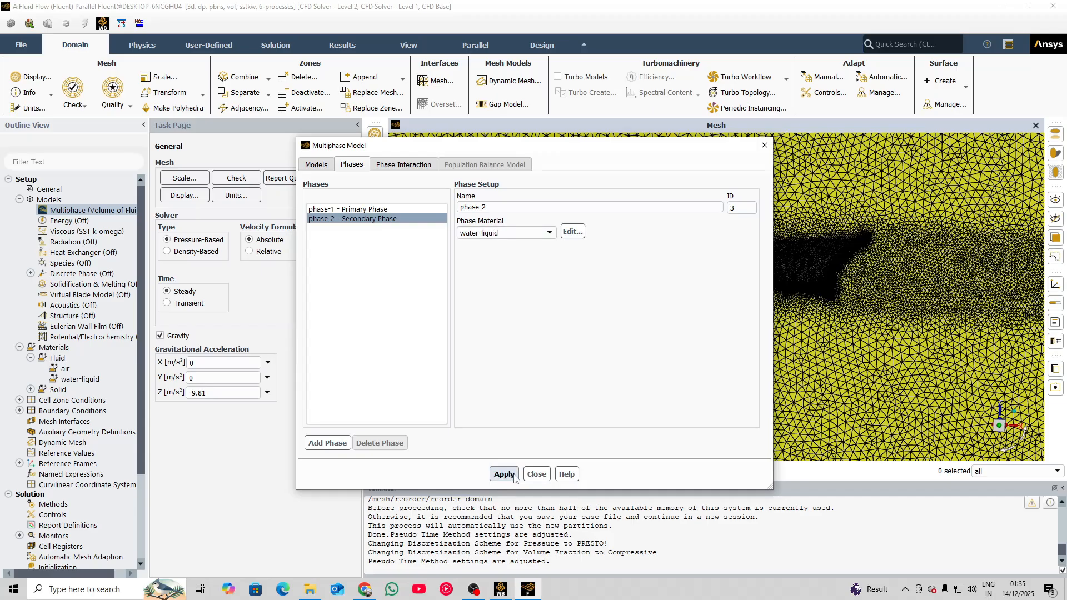
click(537, 475)
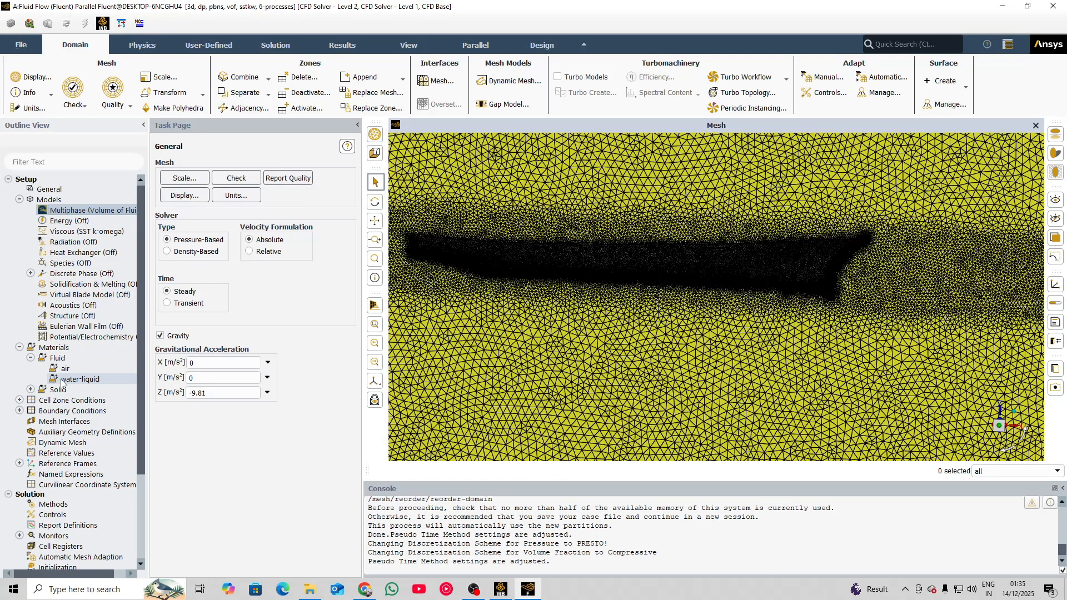
Change the inlet zone's boundary type to pressure-inlet
click(30, 389)
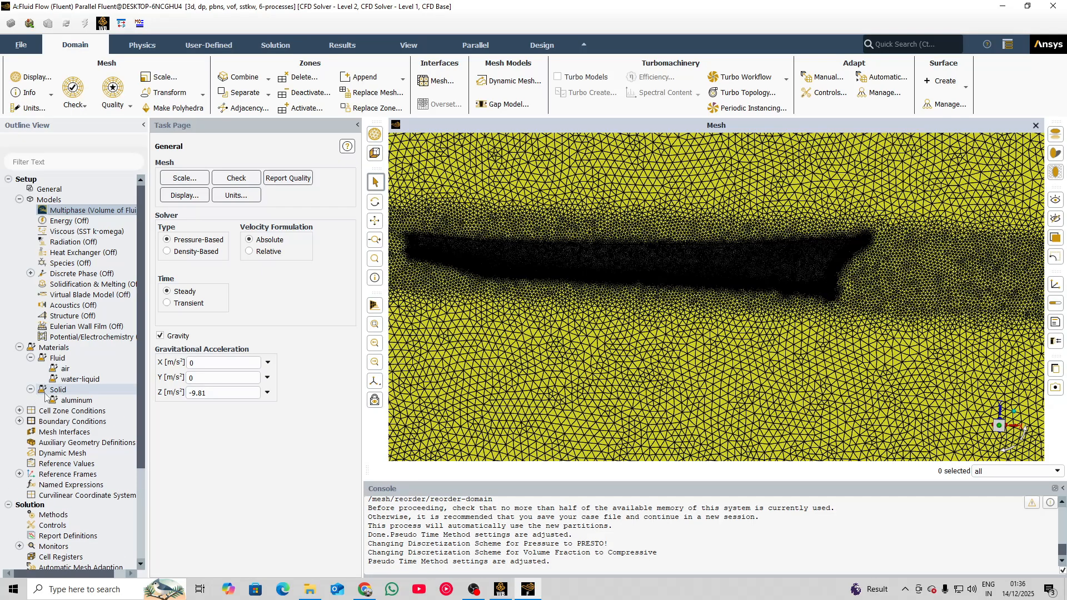
click(20, 421)
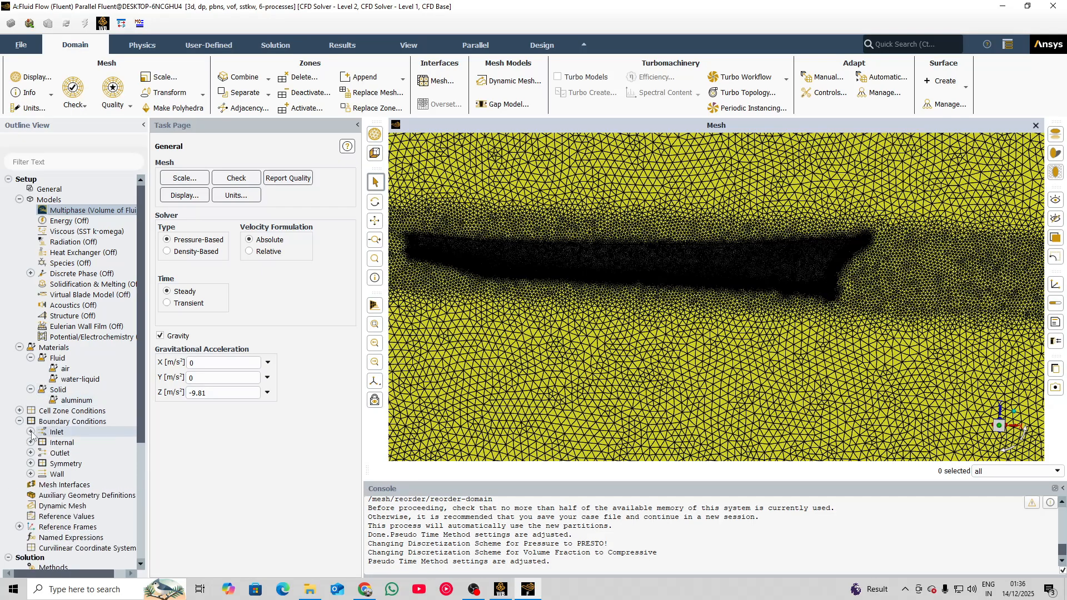
double_click(56, 423)
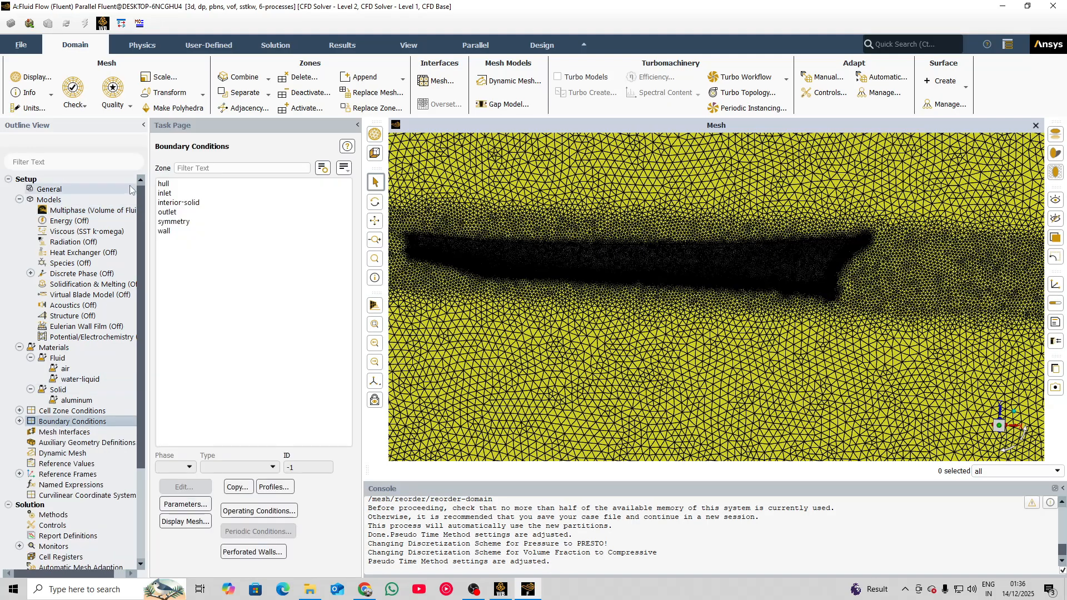
click(167, 183)
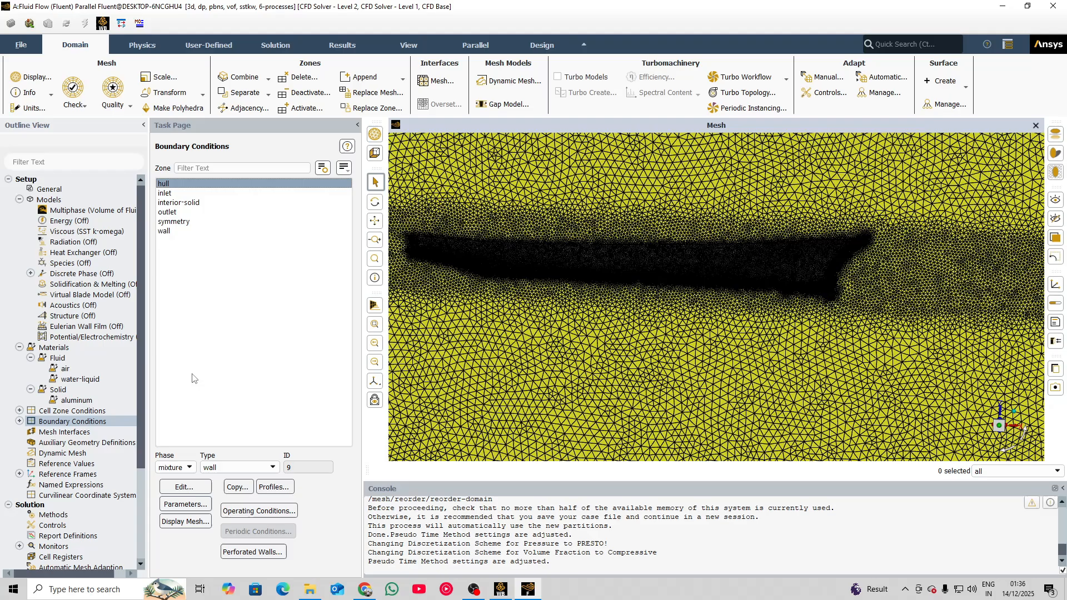
click(167, 193)
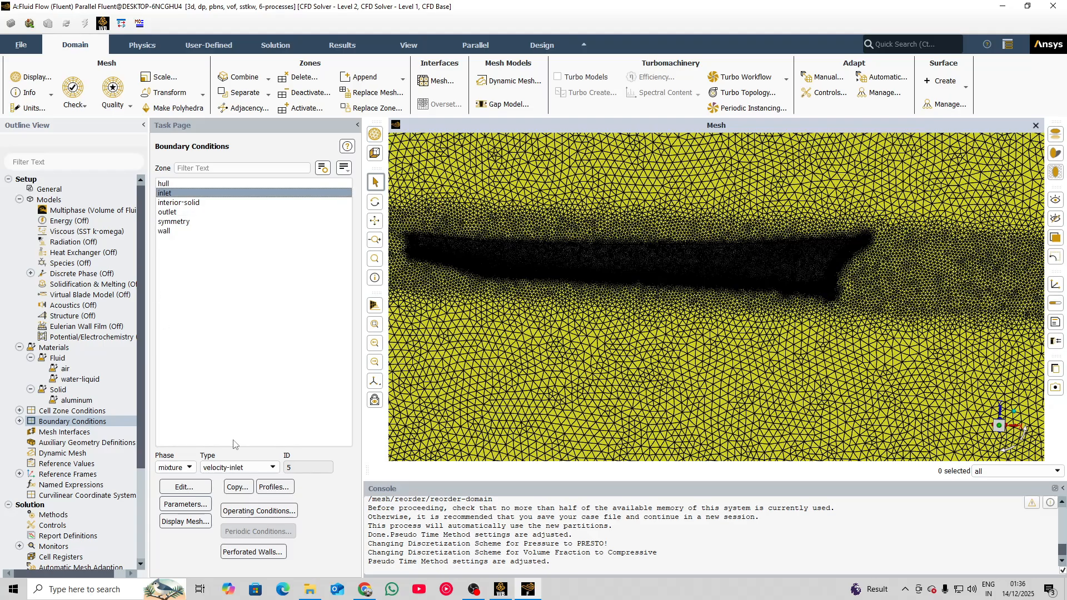
click(244, 468)
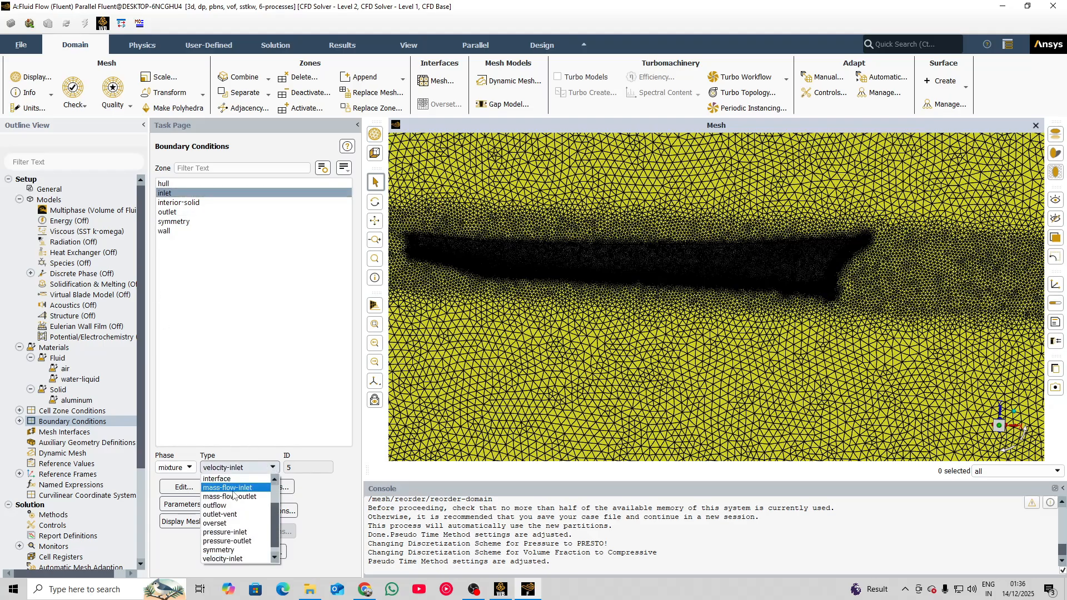
click(223, 532)
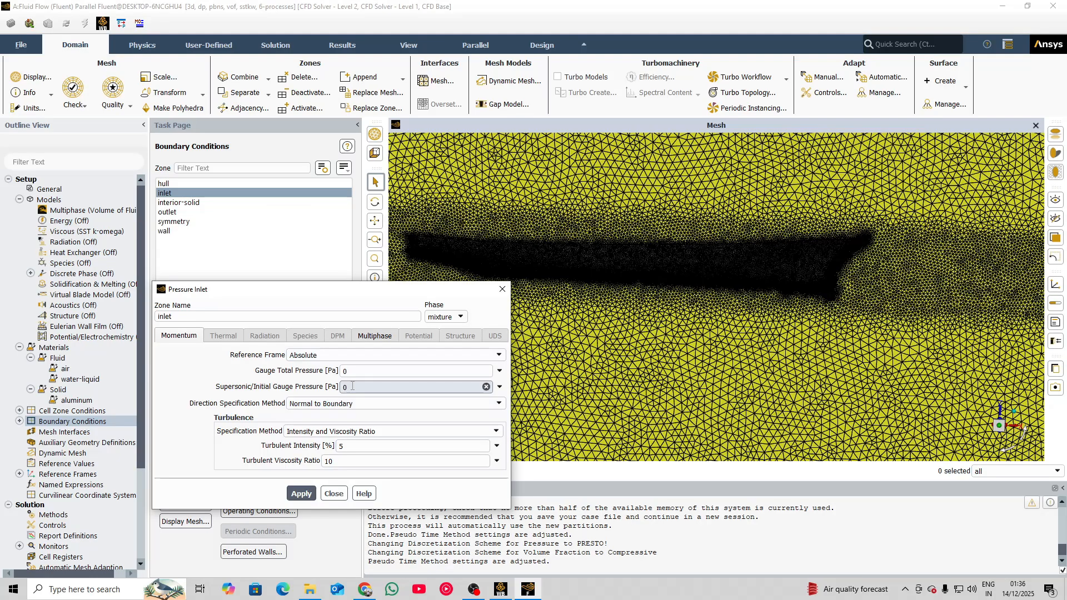
Specify the inlet turbulence by Intensity and Length Scale, with 1% turbulent intensity and a 0.4 m length scale
click(335, 432)
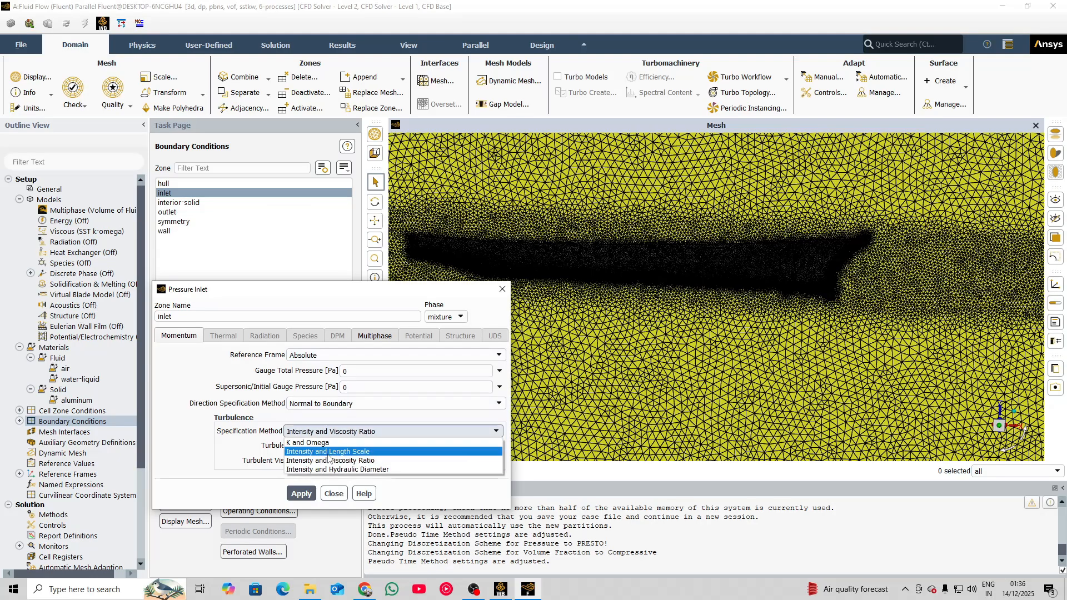
click(329, 453)
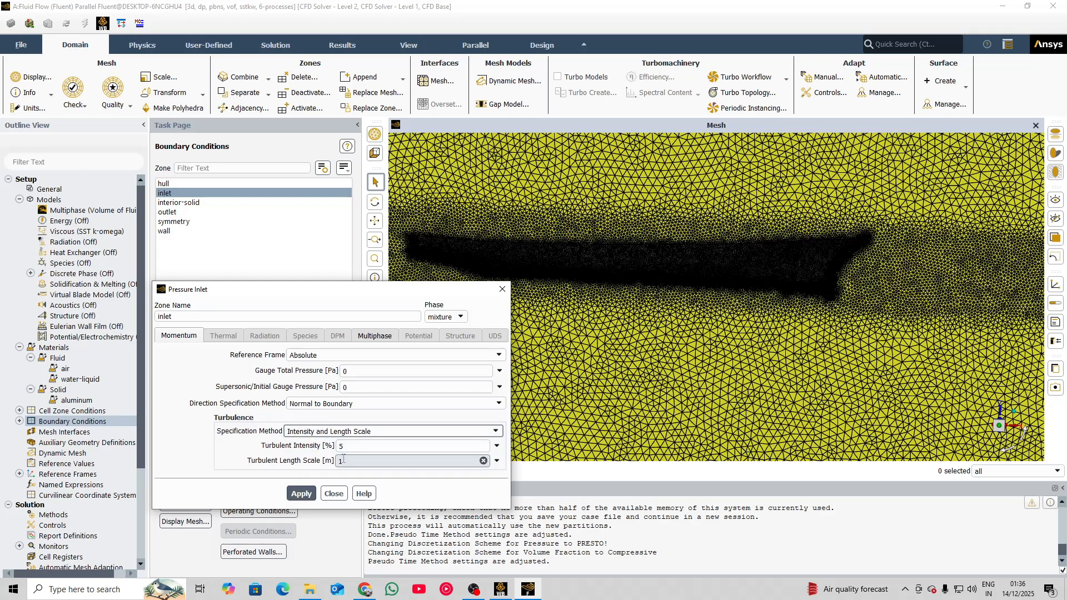
double_click(342, 461)
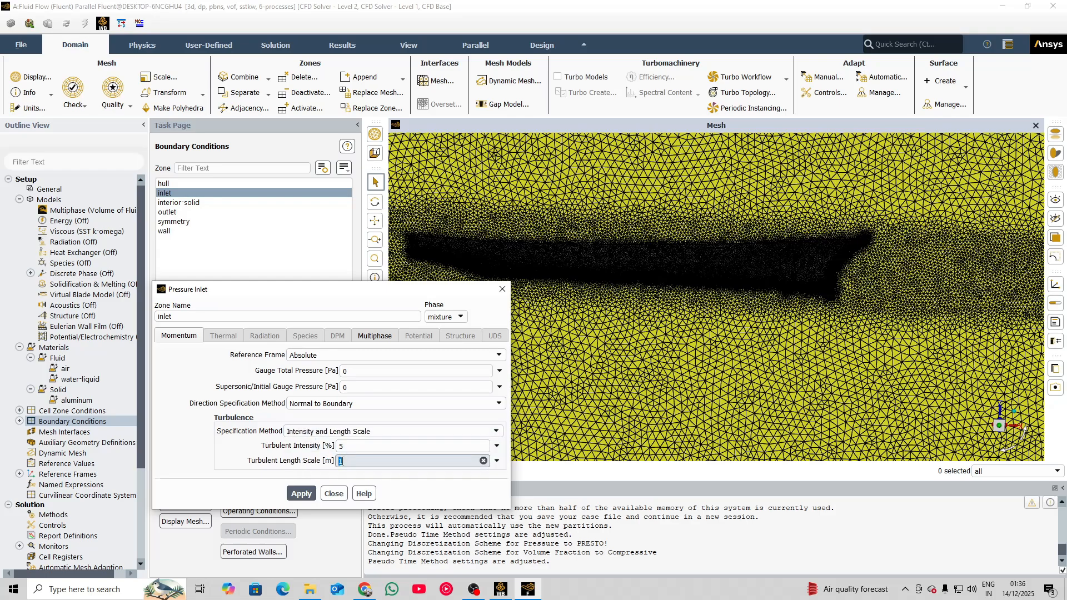
double_click(359, 446)
double_click(344, 462)
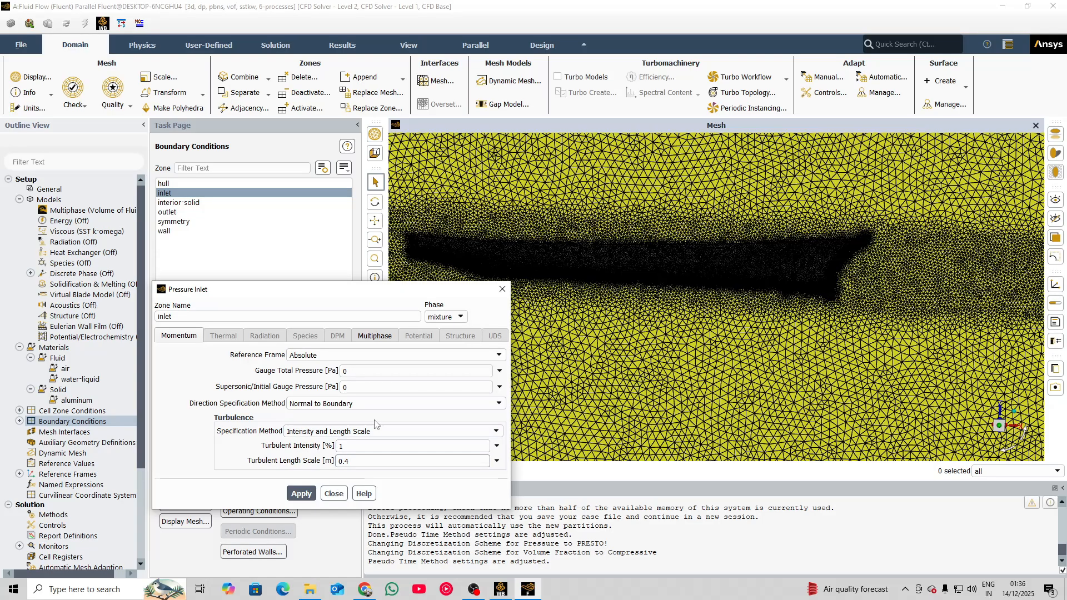
Enable open channel flow at the inlet with velocity magnitude 2.0976 m/s and bottom level -4 m, and apply the inlet conditions
click(365, 340)
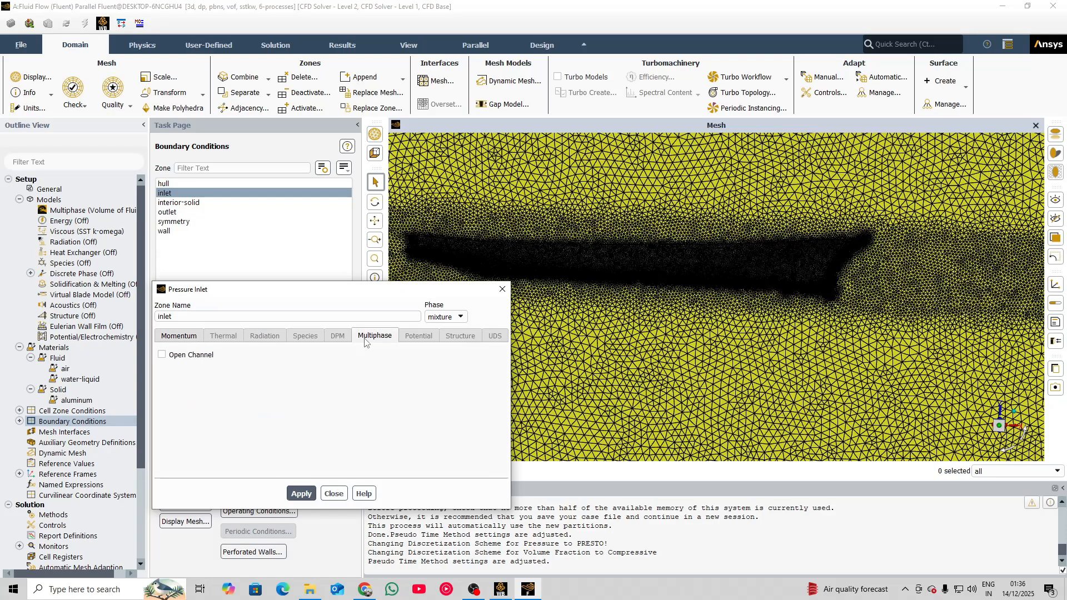
click(162, 354)
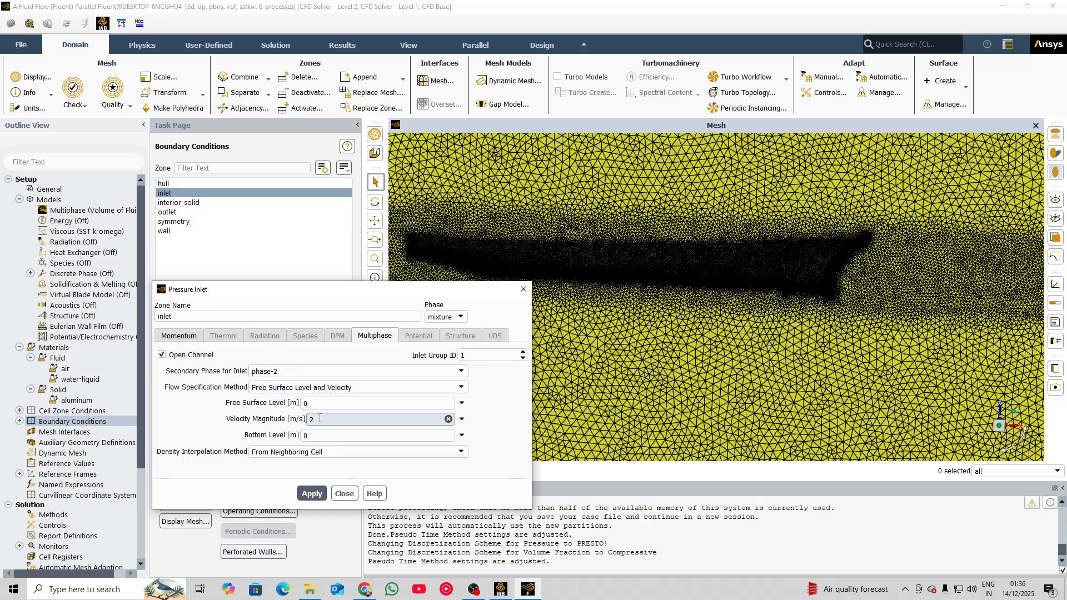
text(.00)
click(337, 436)
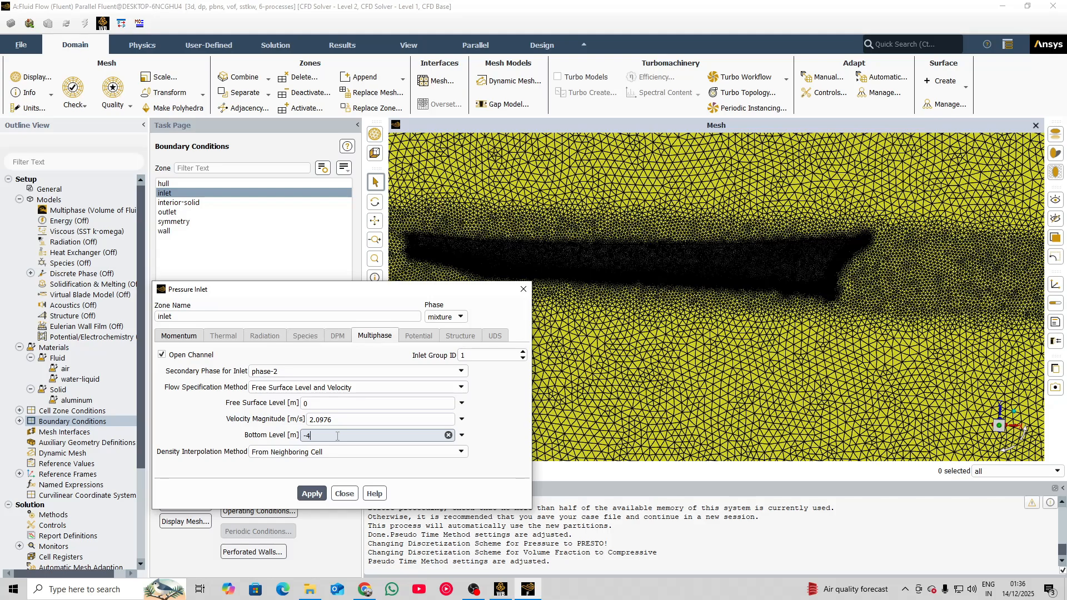
click(313, 494)
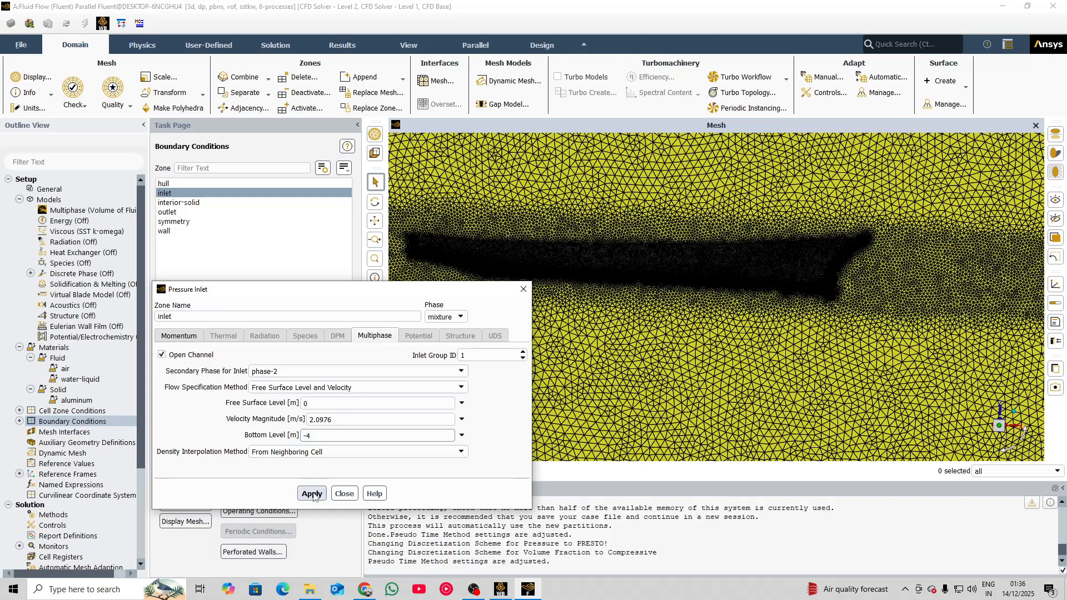
click(315, 496)
click(187, 335)
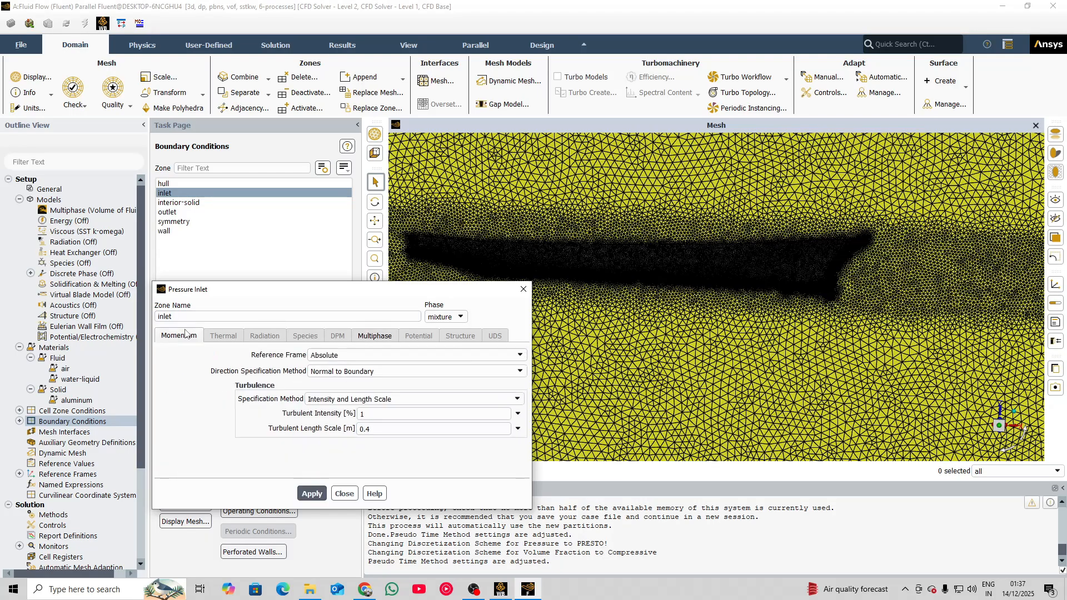
click(337, 493)
Set the outlet zone's backflow pressure specification to Static Pressure
click(174, 203)
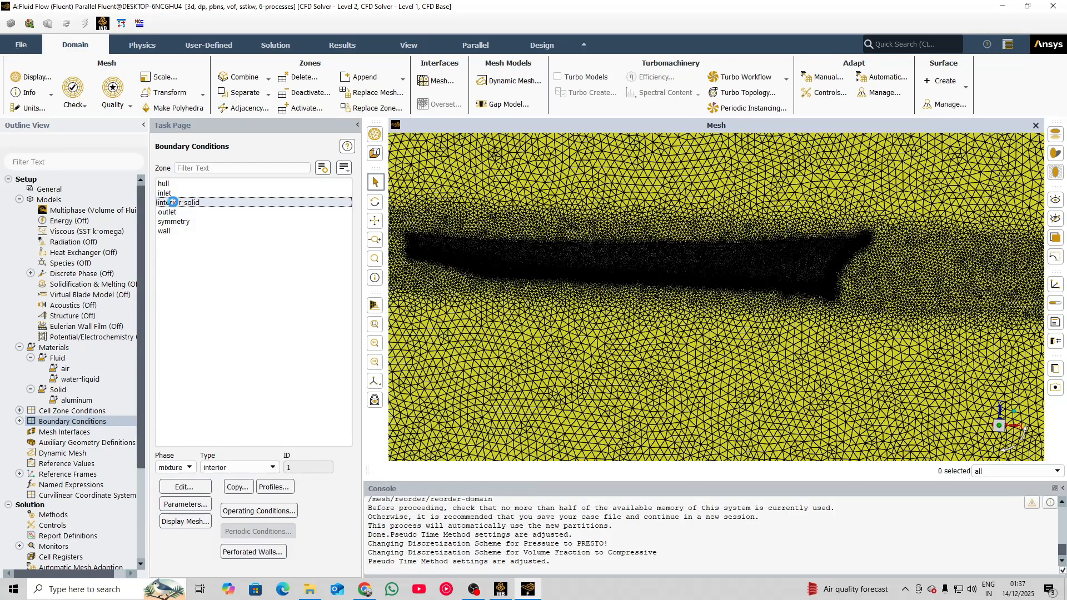
click(172, 214)
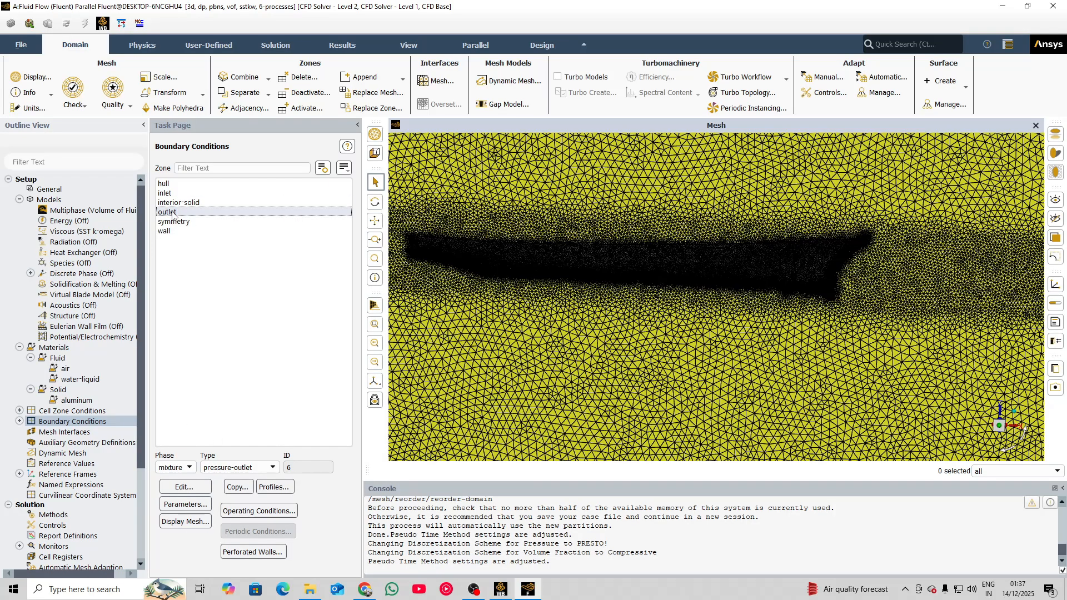
double_click(172, 212)
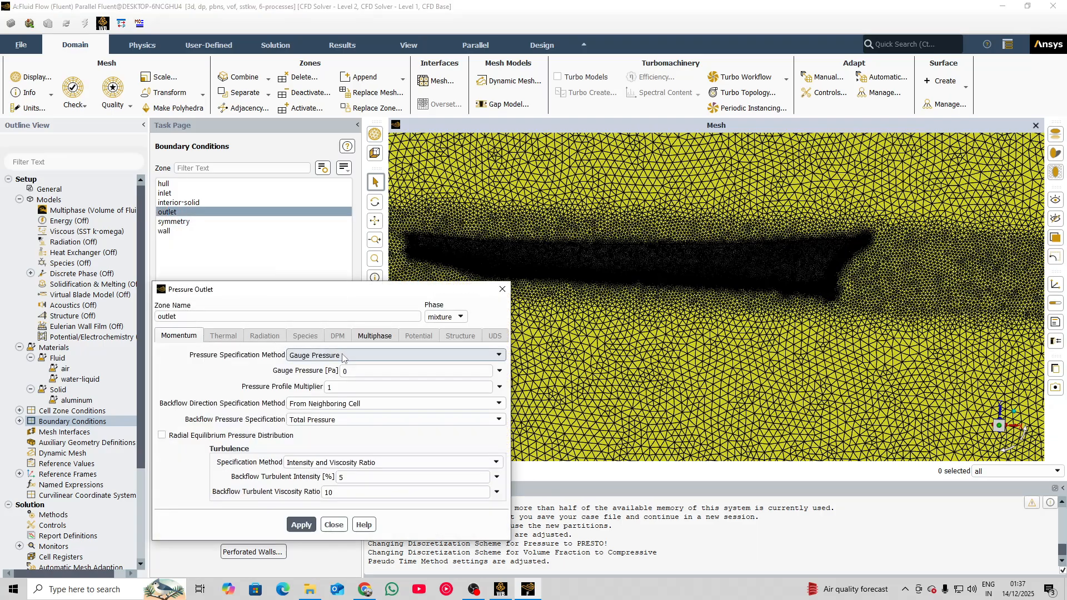
click(333, 418)
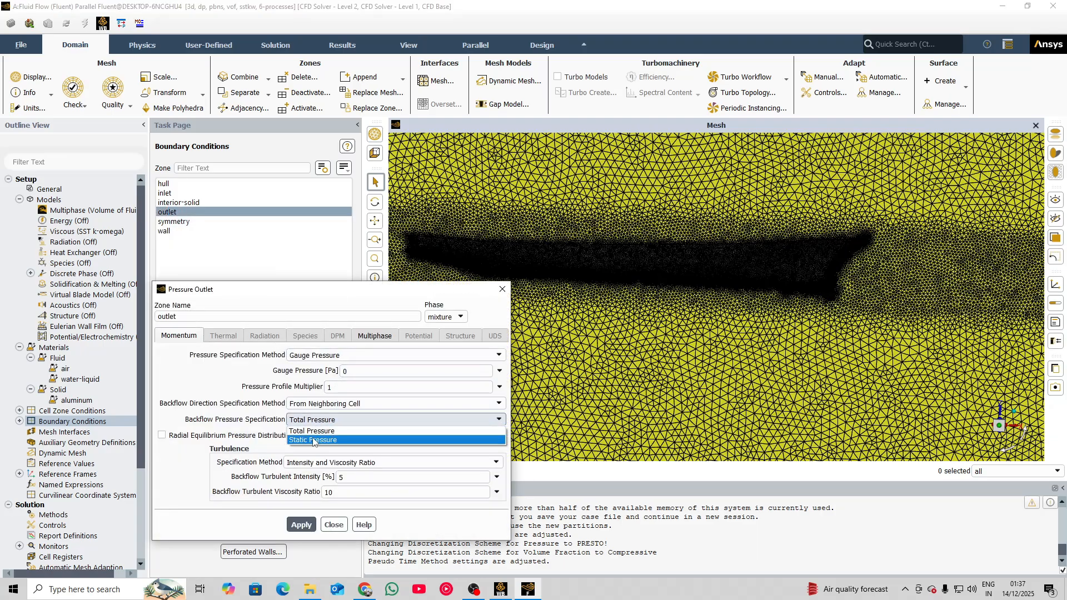
click(313, 439)
Specify the outlet turbulence by Intensity and Length Scale, with 1% backflow intensity and a 0.4 m backflow length scale
click(314, 462)
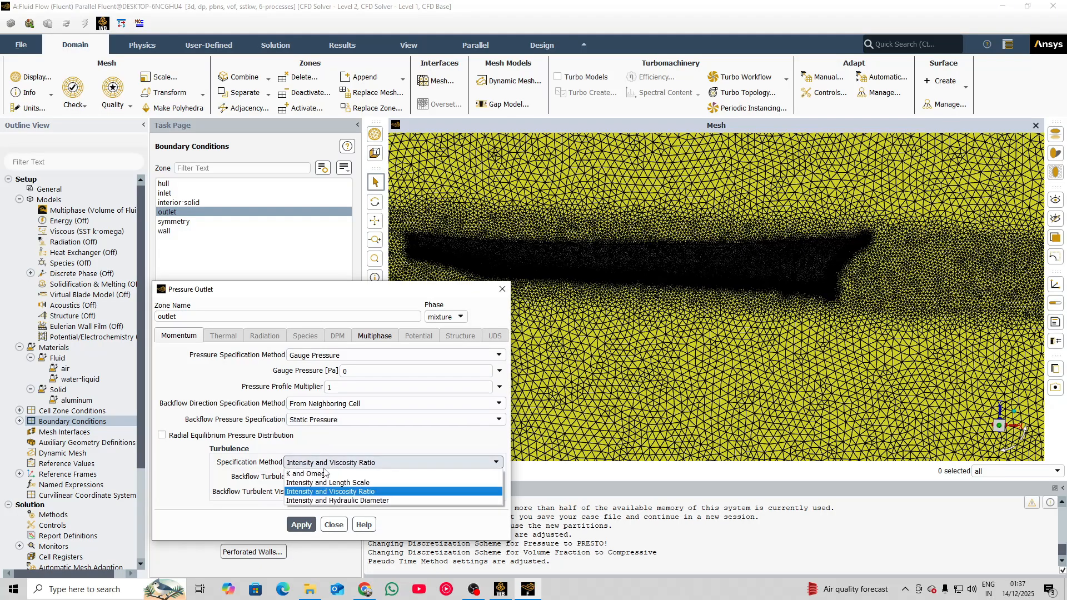
click(314, 483)
double_click(352, 477)
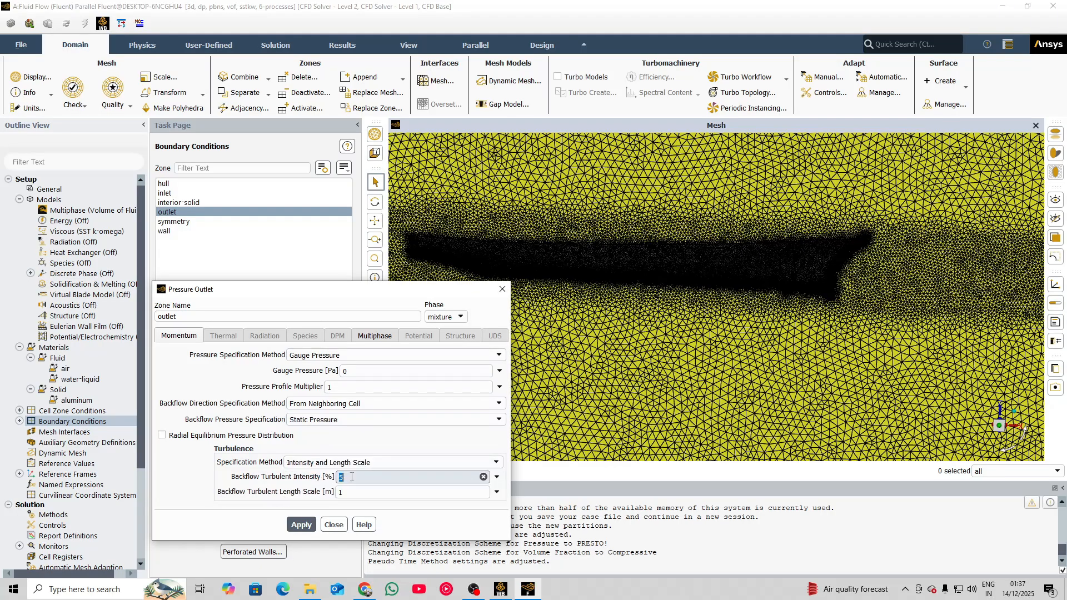
click(340, 492)
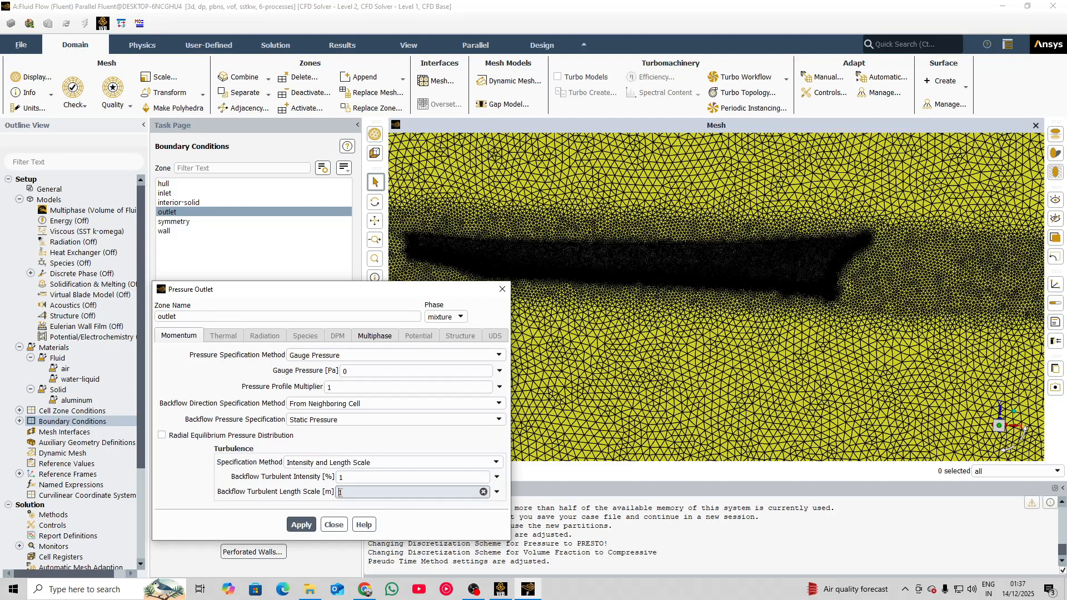
text(0.4)
Enable open channel flow at the outlet with a bottom level of -4 m, and apply the outlet conditions
click(376, 336)
click(172, 356)
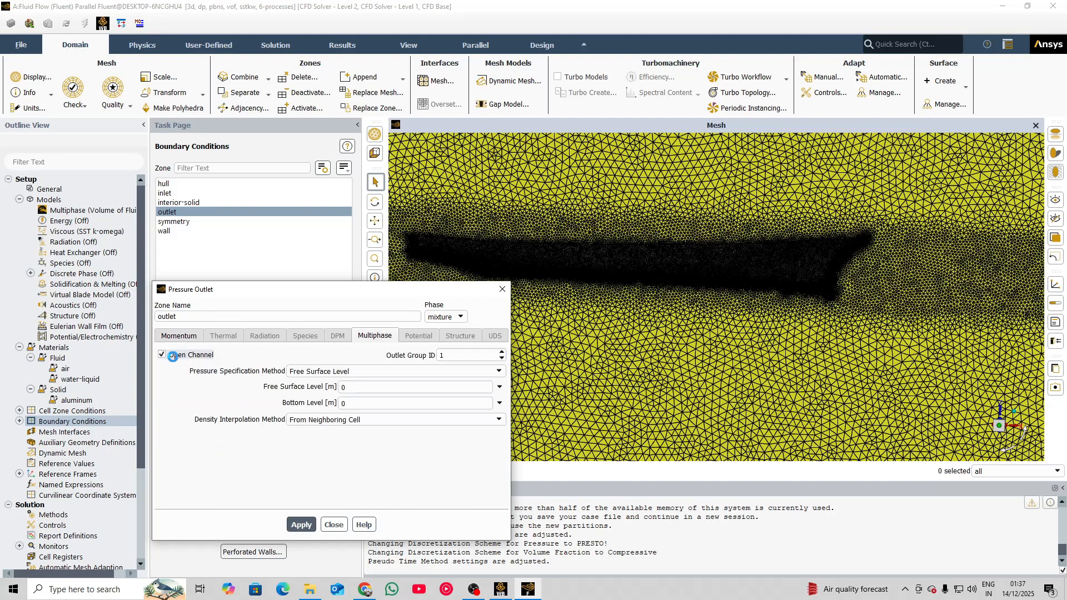
click(368, 388)
click(364, 403)
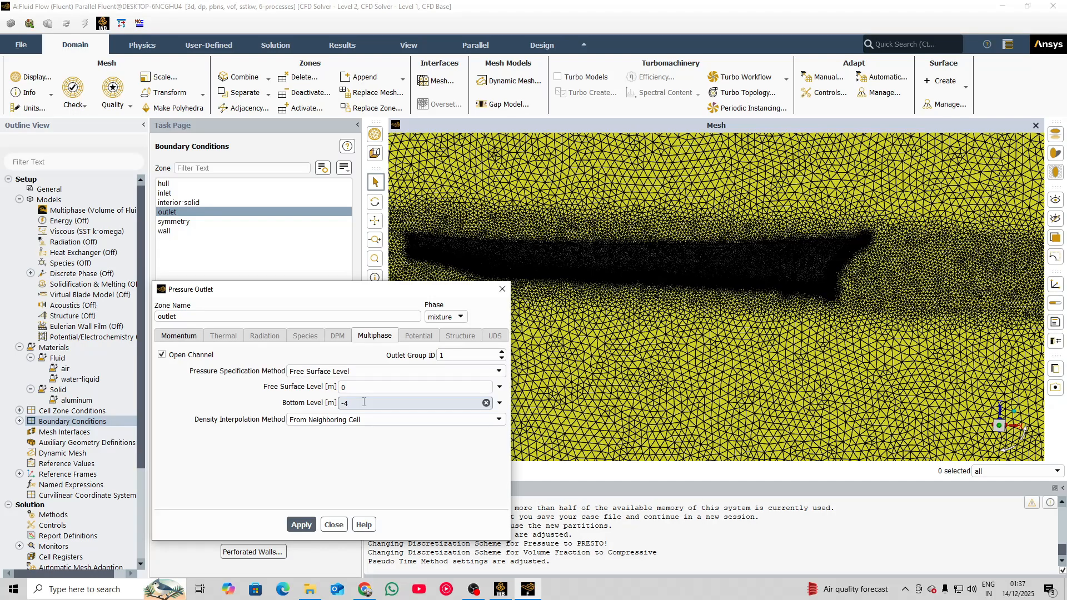
click(296, 525)
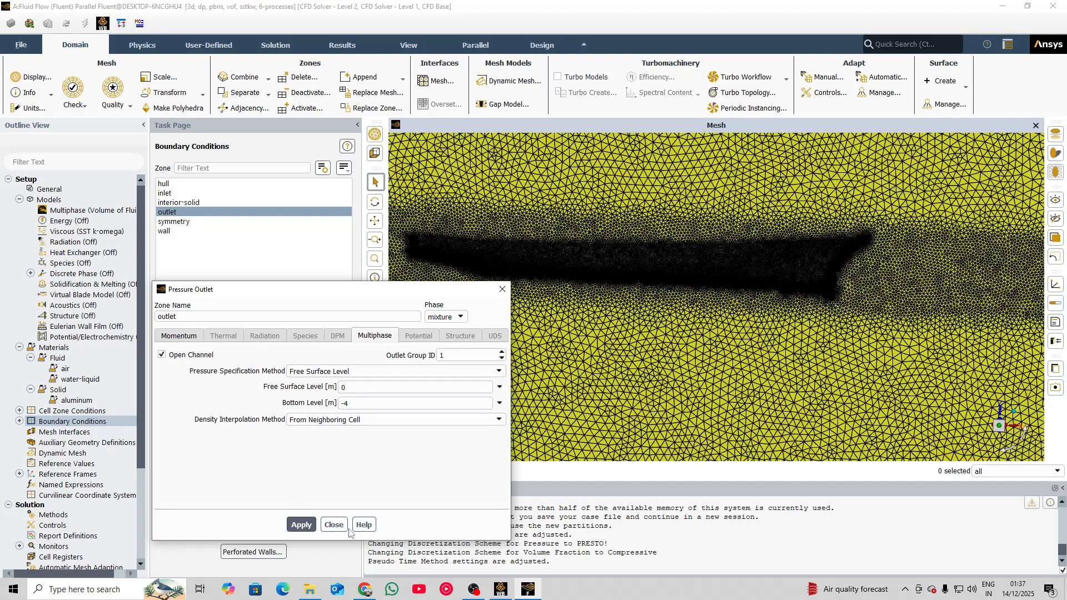
click(333, 525)
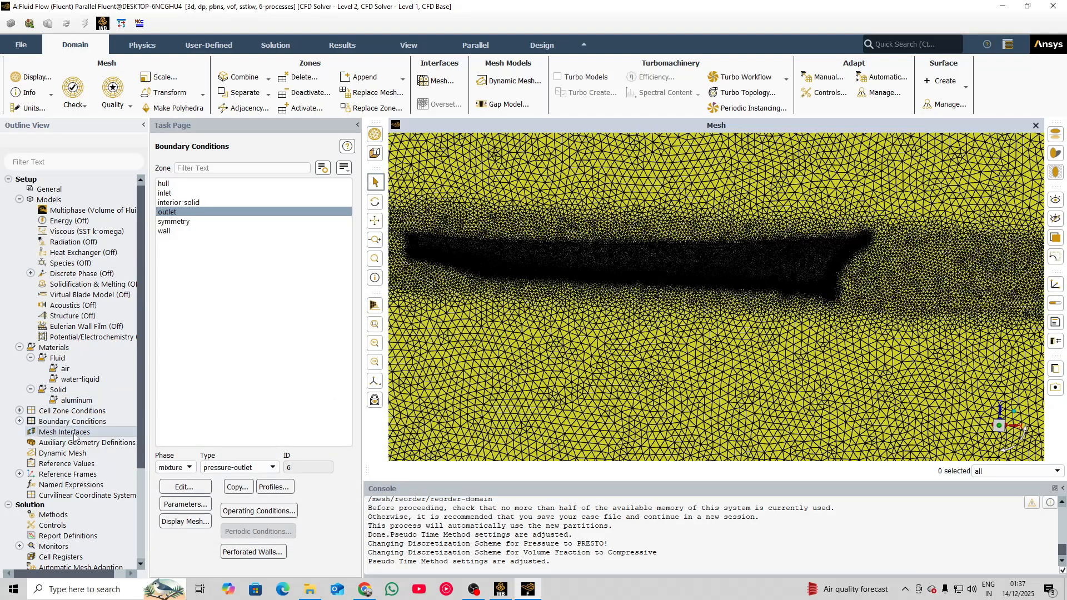
Compute the reference values from the inlet, set the density to 998.2 kg/m³ and length to 5.72 m, and leave the reference zone blank
click(61, 463)
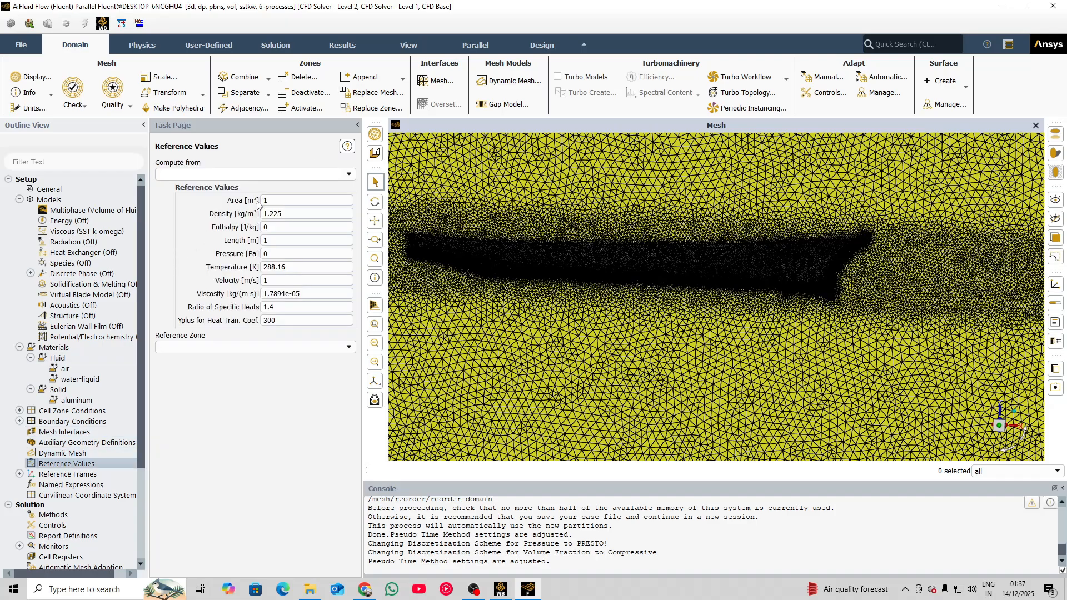
click(348, 175)
click(211, 193)
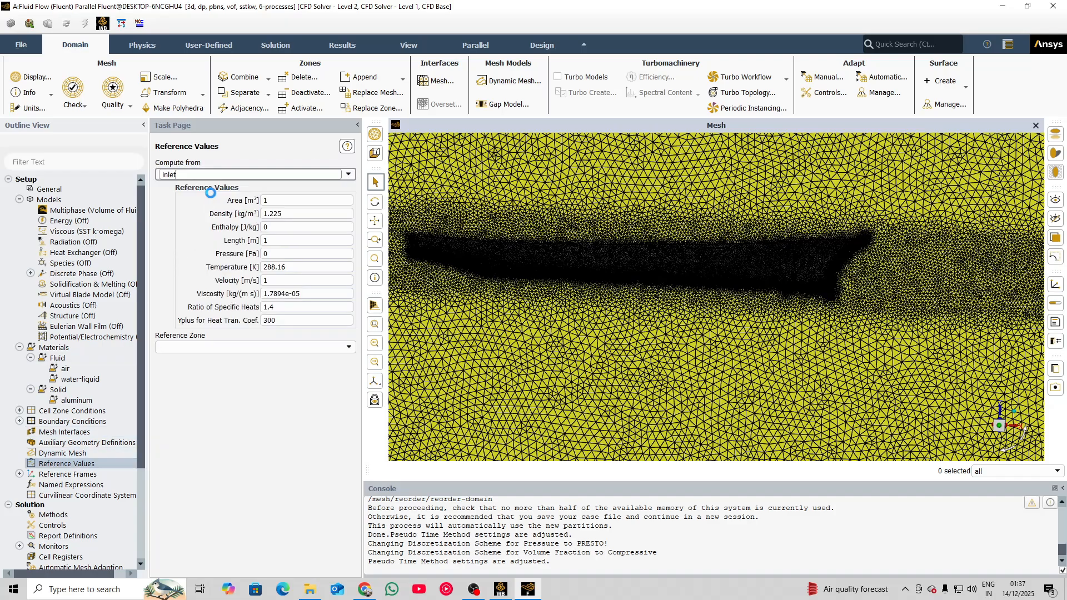
double_click(276, 212)
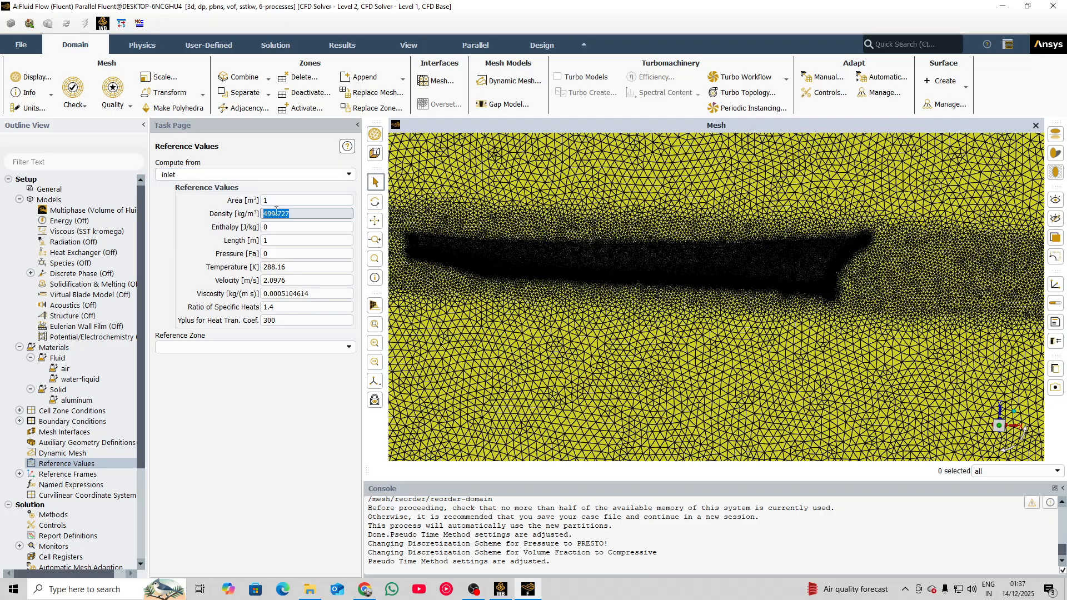
text(9)
double_click(266, 240)
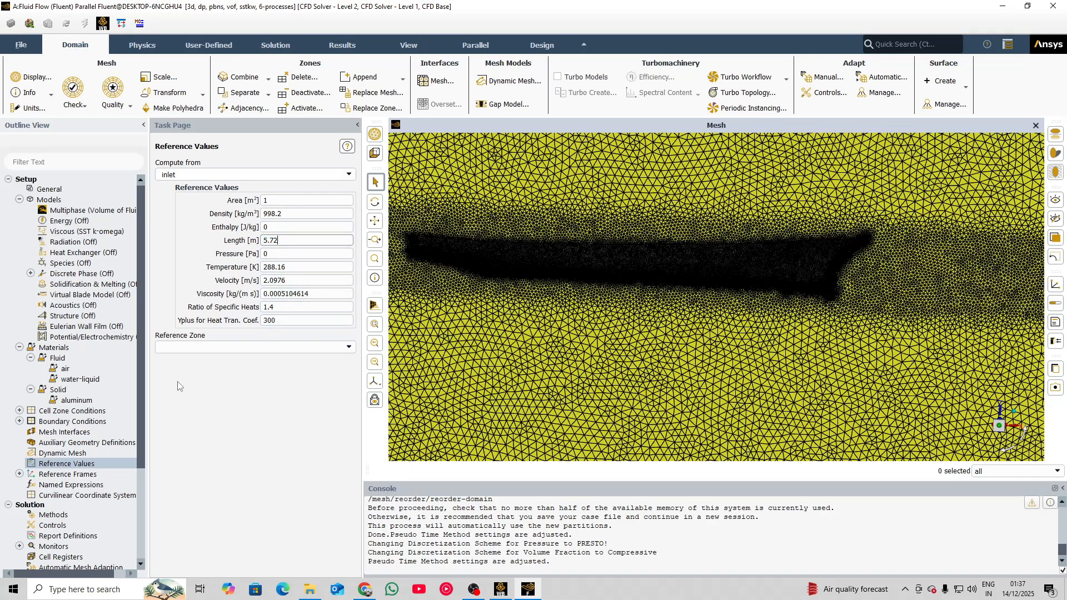
click(234, 348)
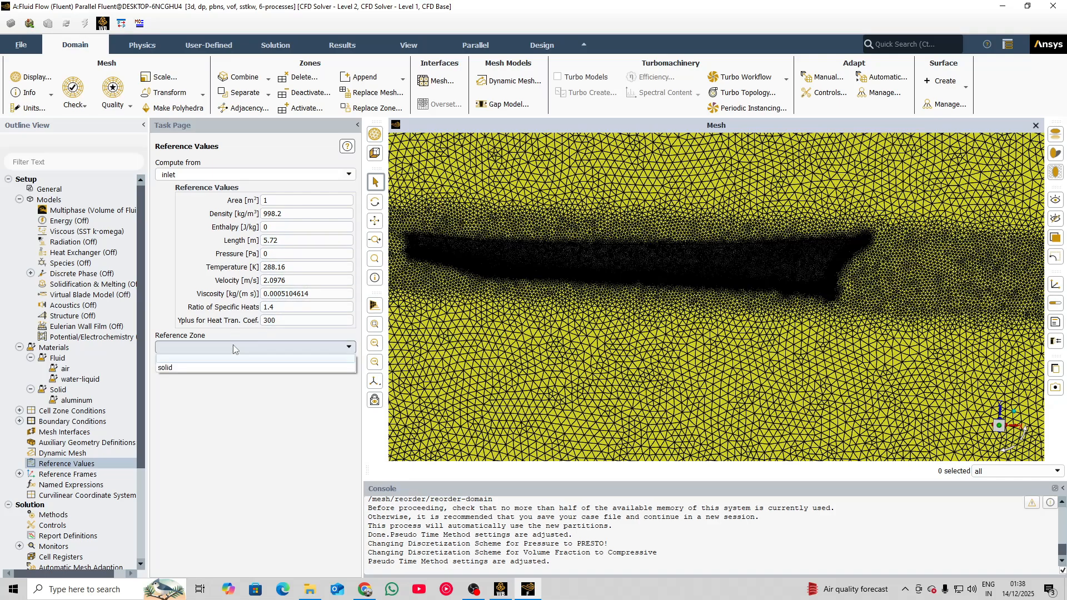
click(182, 359)
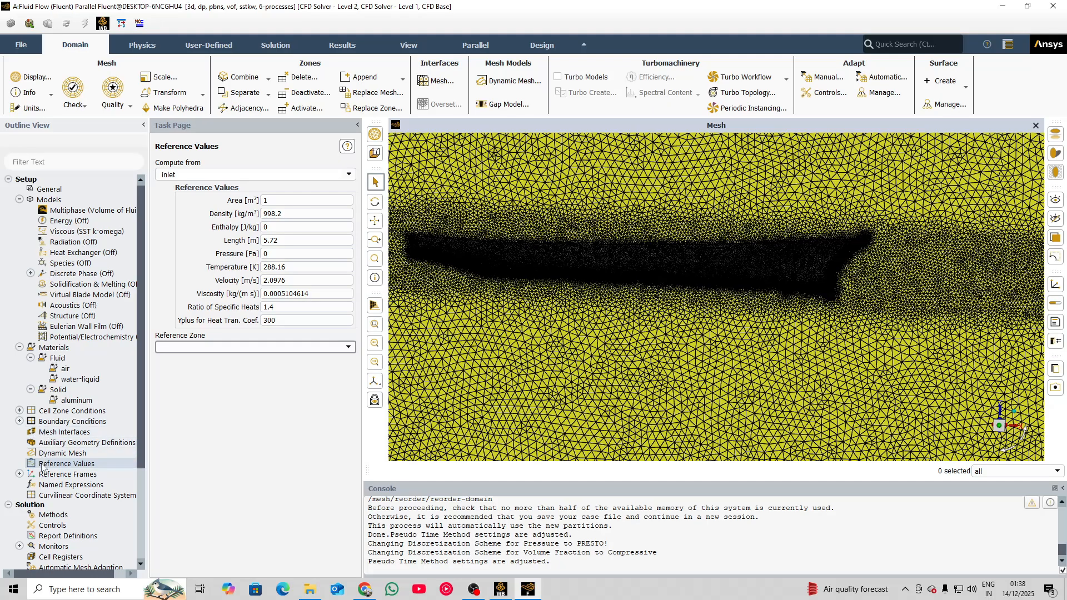
Review the solution methods, and set the explicit relaxation factors to 0.28 for pressure, 0.15 for momentum and 0.55 for volume fraction
click(19, 474)
scroll(21, 484, down, 4)
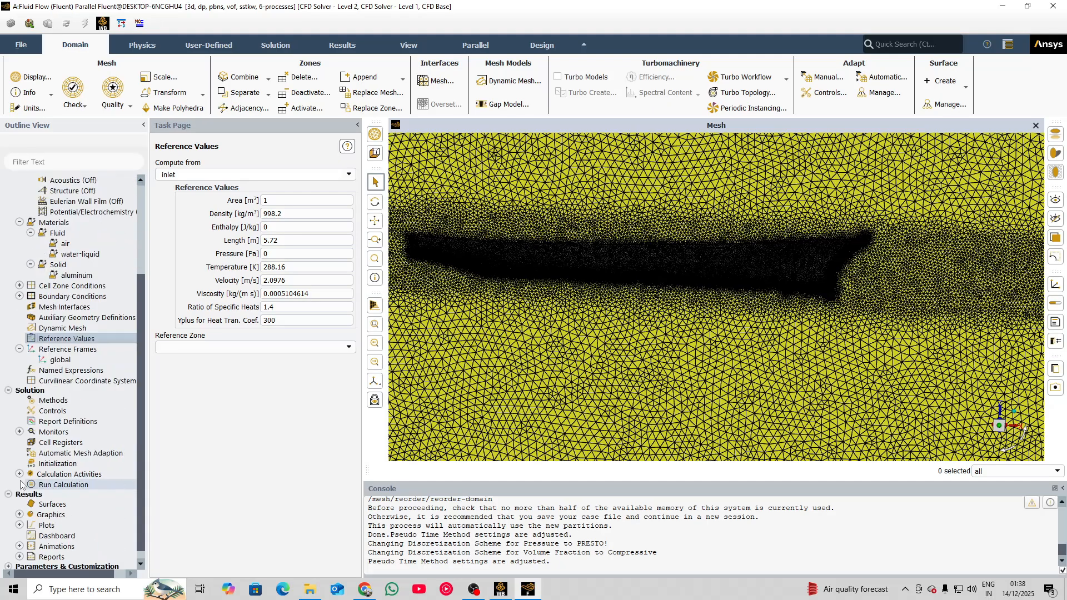
click(47, 401)
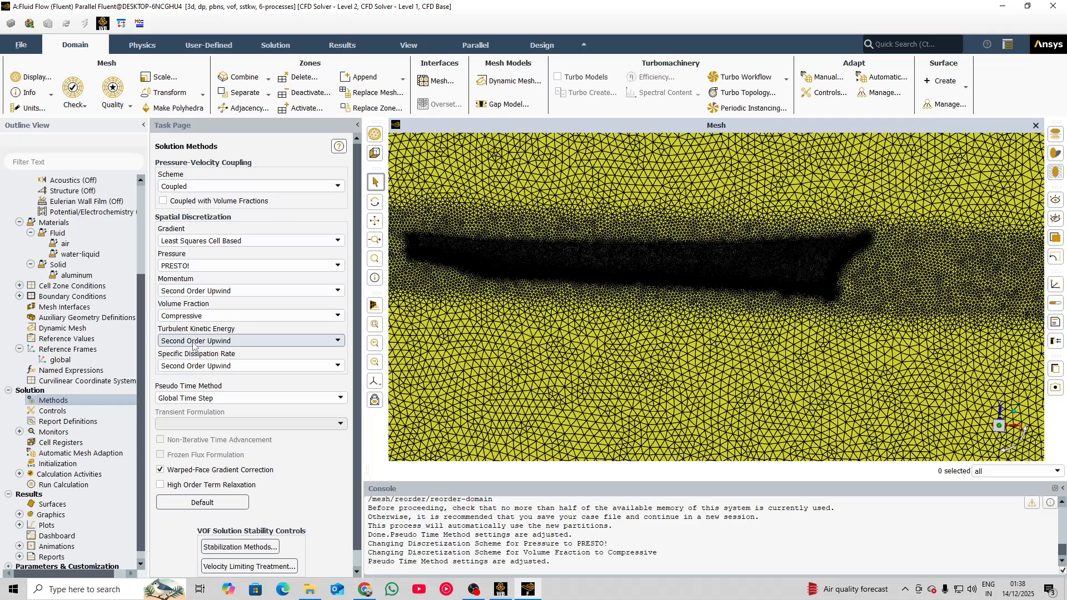
click(55, 411)
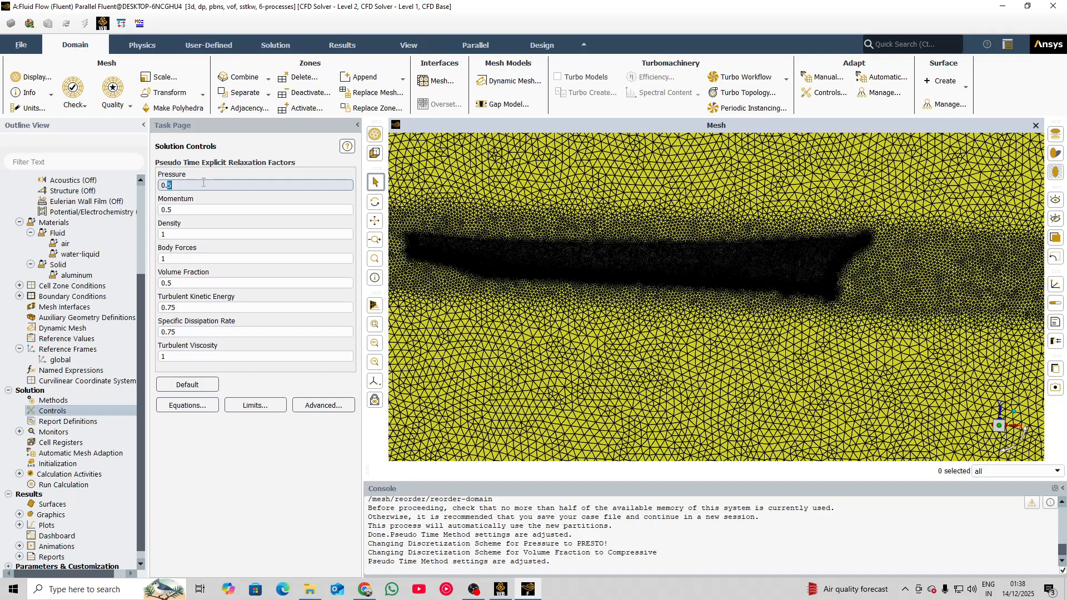
text(28)
double_click(181, 211)
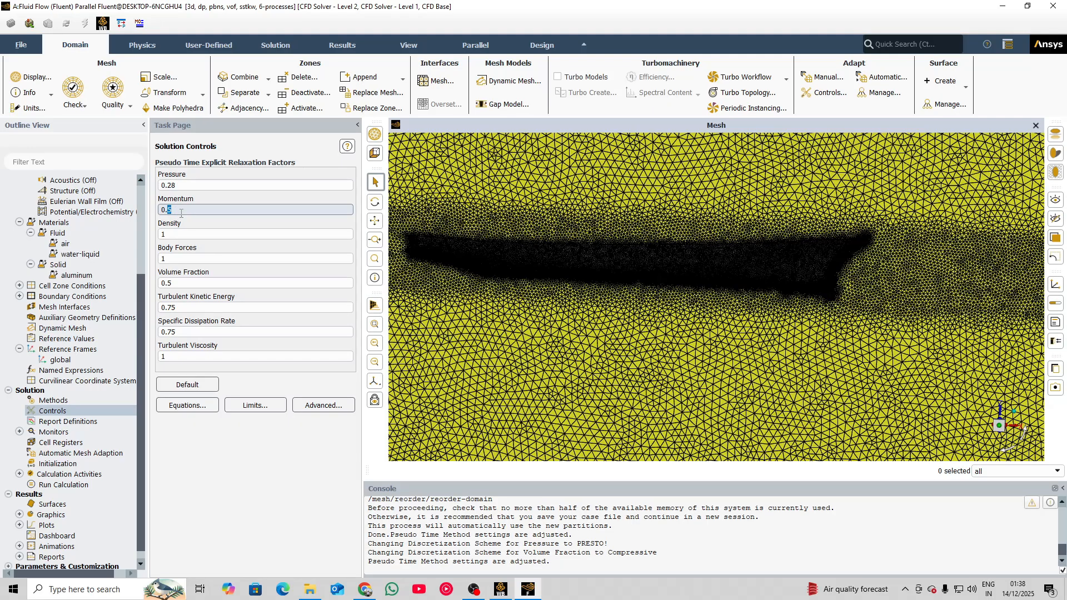
text(15)
double_click(177, 282)
text(55)
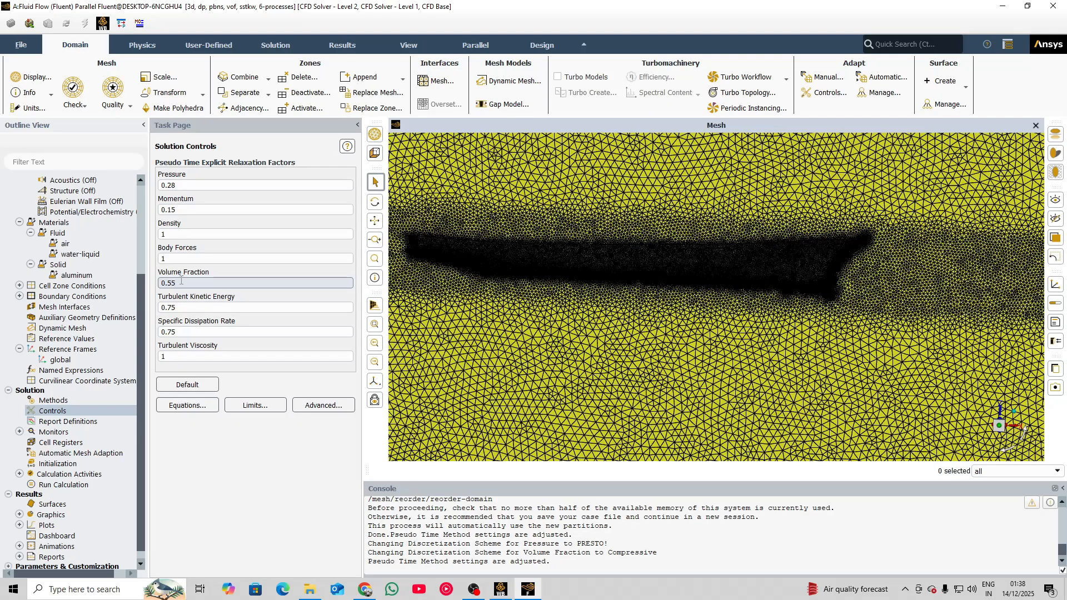
Set the relaxation factors to 0.5 for turbulent kinetic energy, 0.4 for specific dissipation rate and 0.4 for turbulent viscosity
double_click(185, 309)
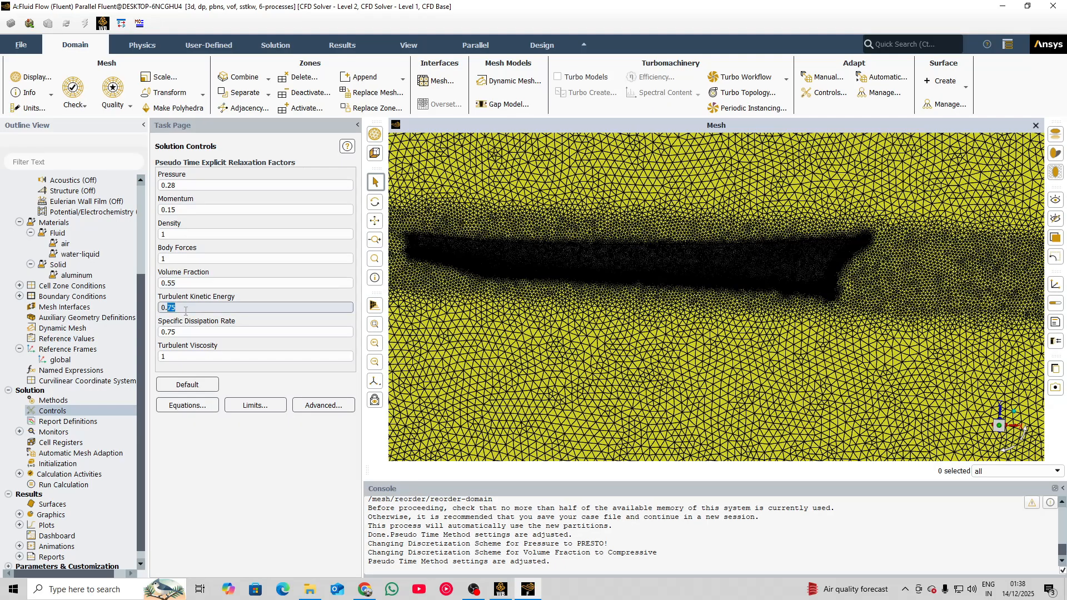
text(5)
click(184, 331)
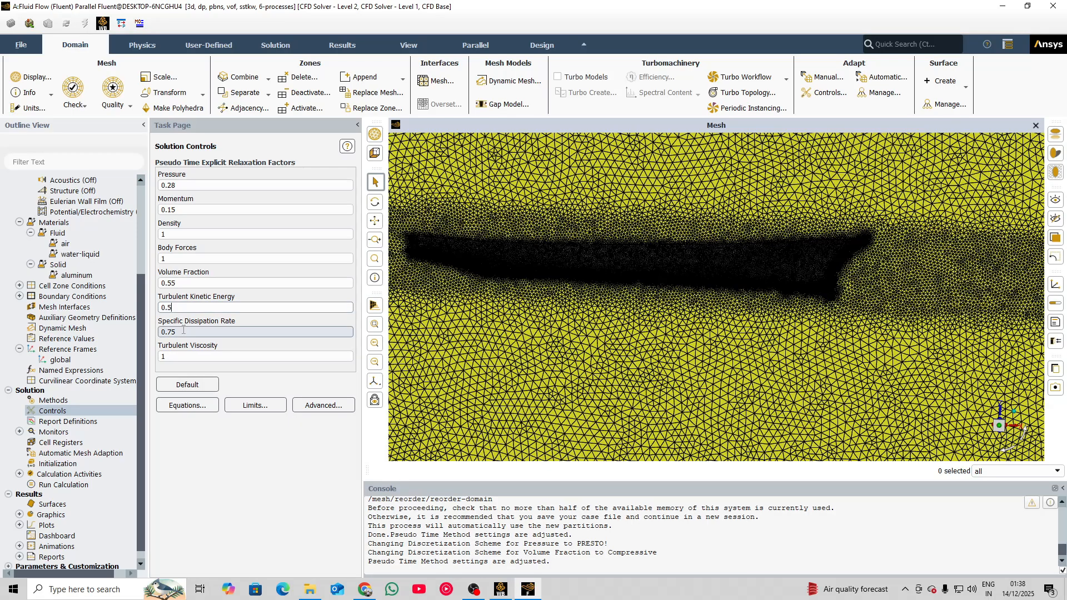
double_click(183, 331)
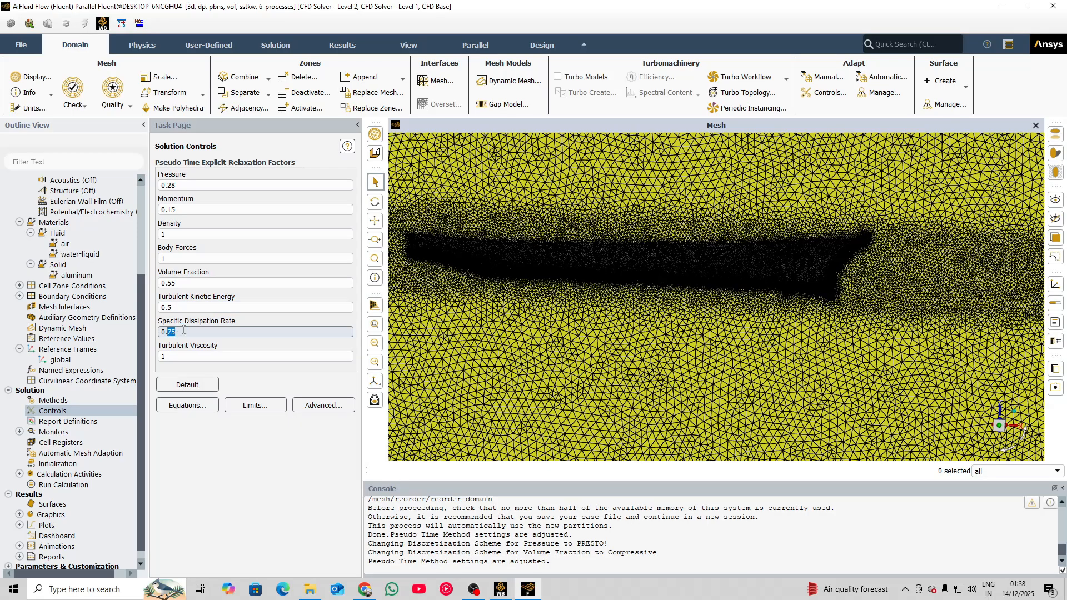
text(4)
click(183, 354)
double_click(184, 355)
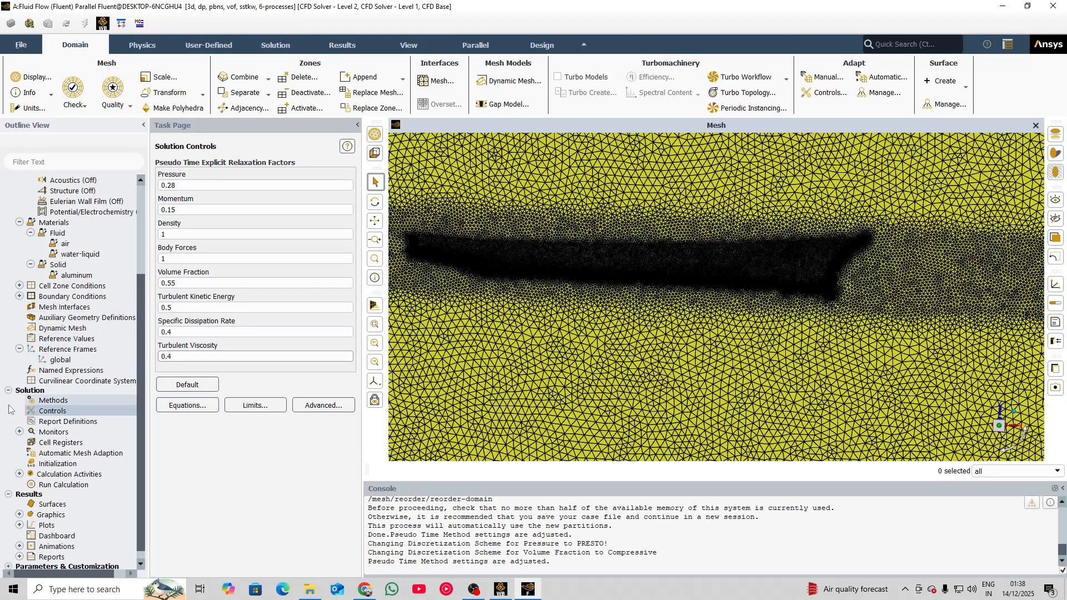
Start a new report plot and open a new drag report definition for it
click(19, 432)
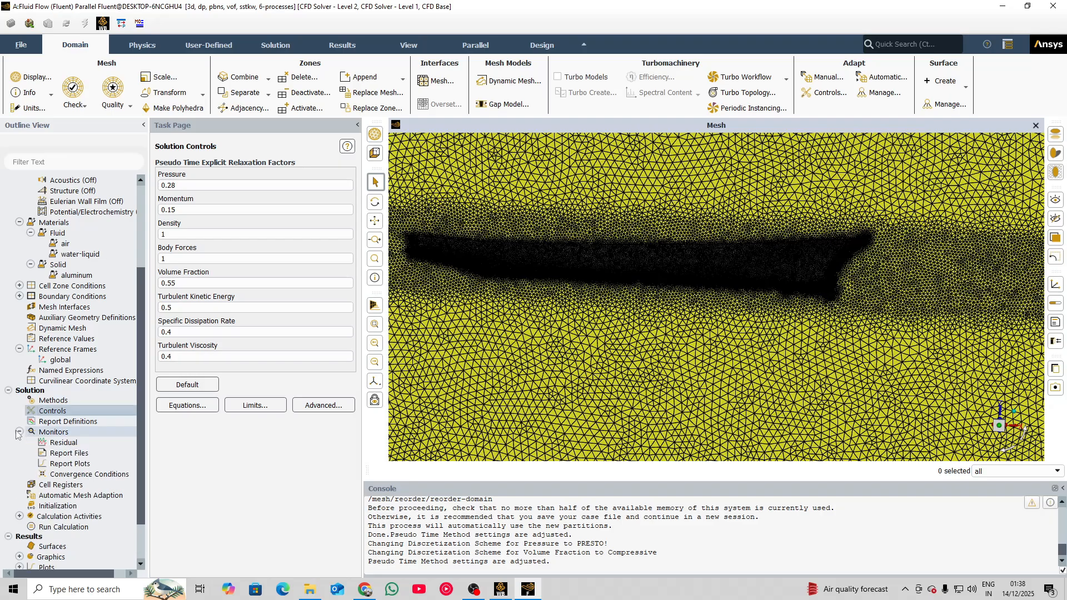
double_click(40, 424)
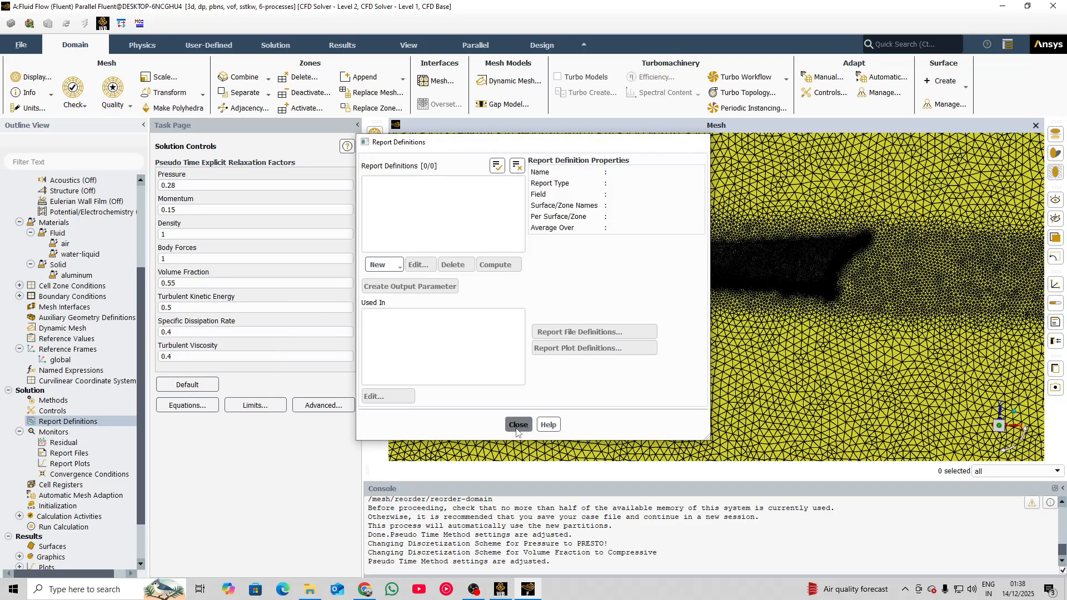
click(518, 424)
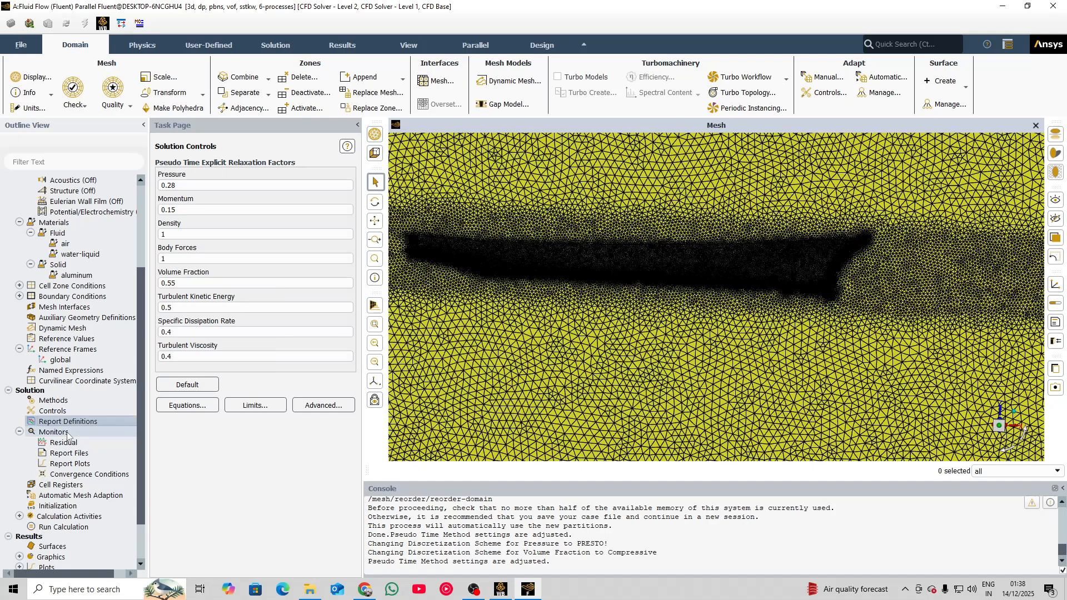
double_click(64, 464)
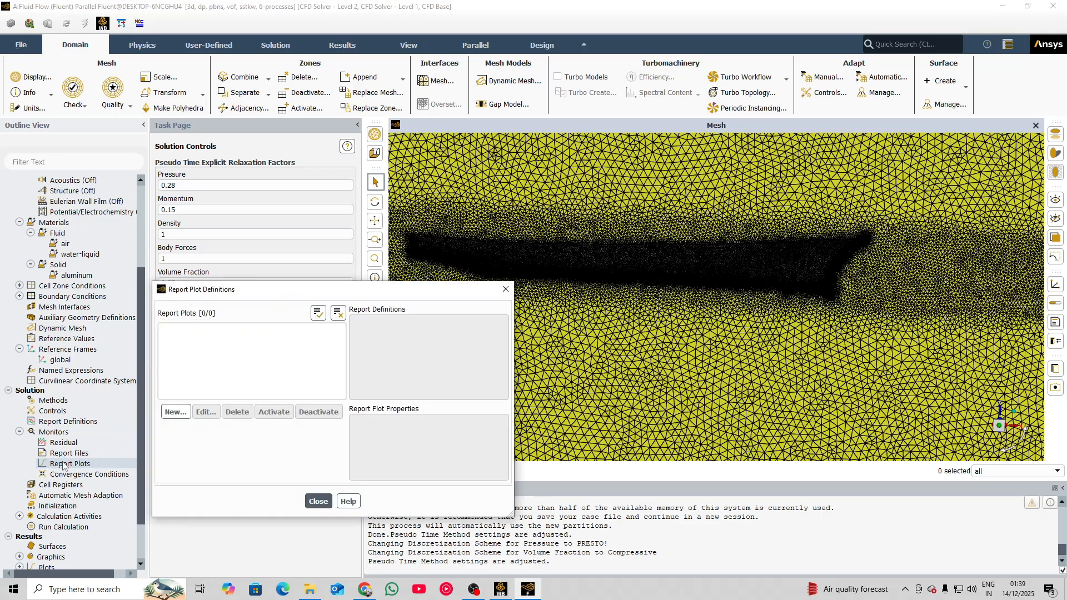
click(176, 412)
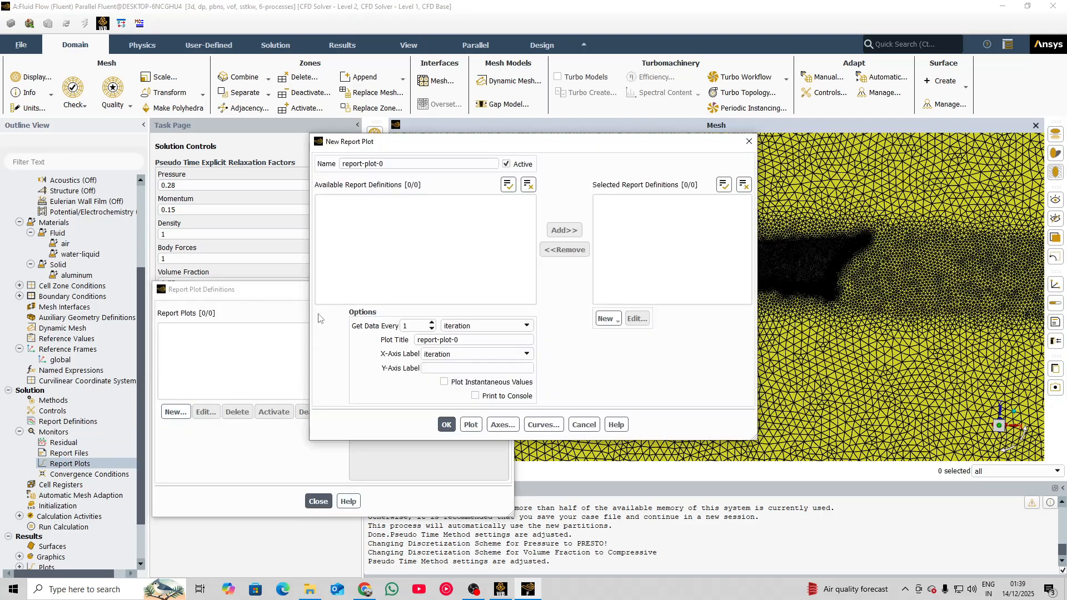
click(609, 319)
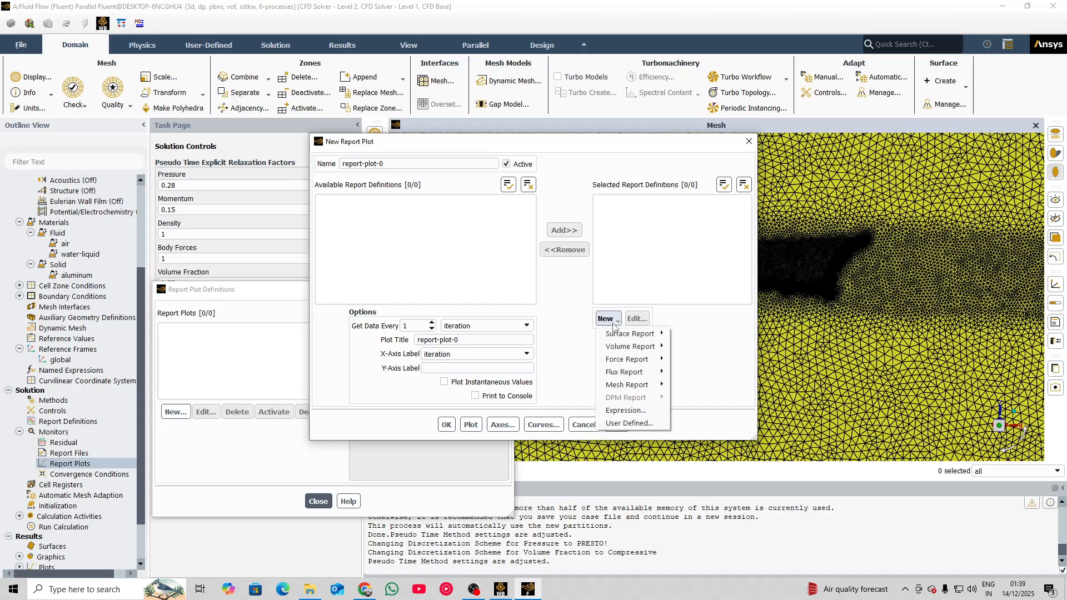
mouse_move(622, 359)
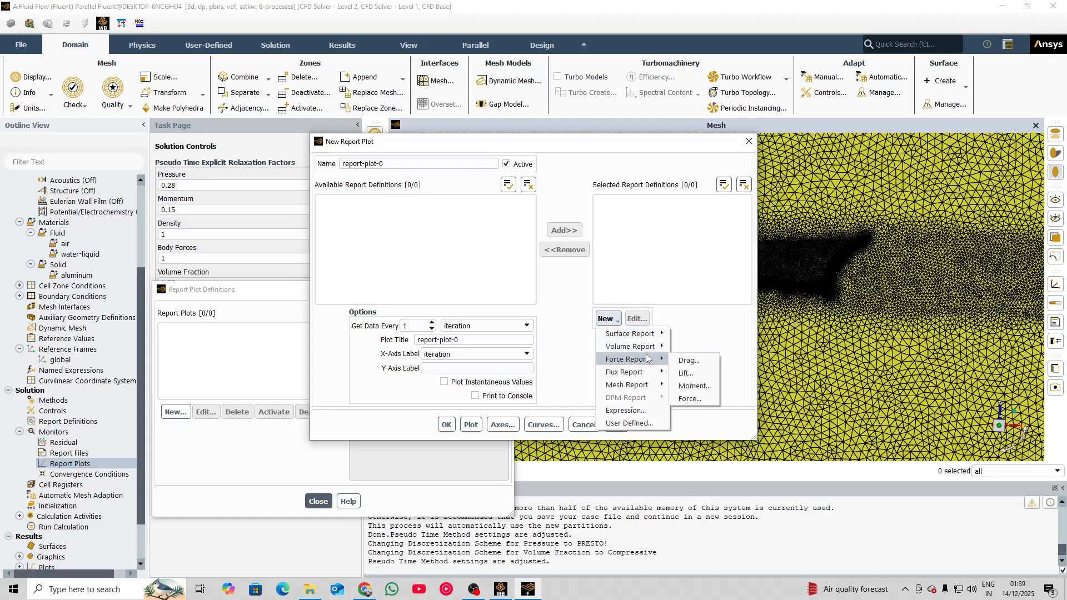
click(687, 360)
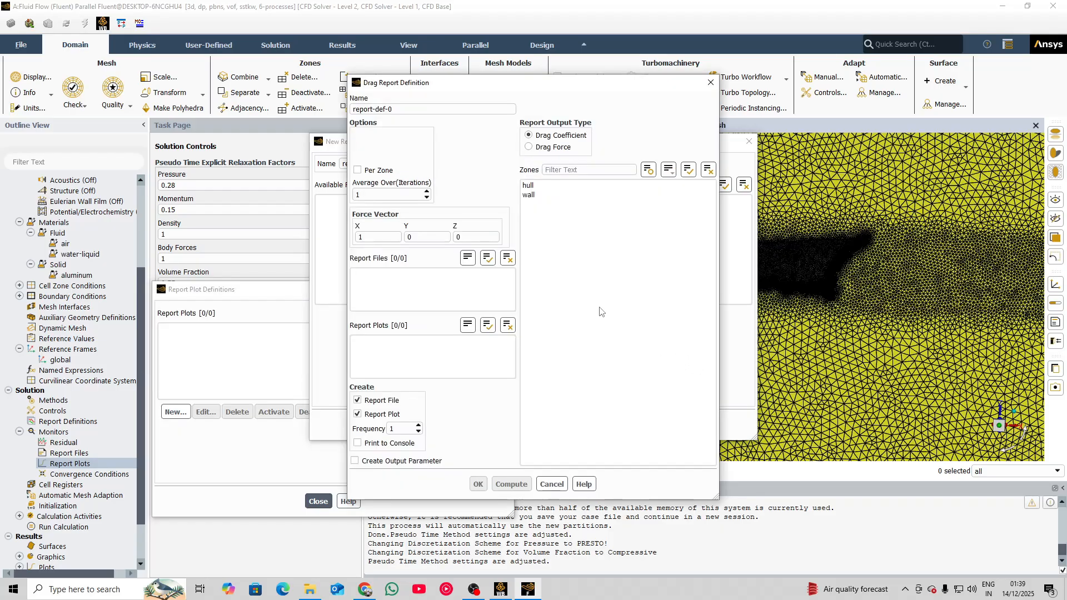
Create a report definition named drag that outputs the drag force on the hull and prints to the console, and accept the report plot
triple_click(408, 107)
text(d)
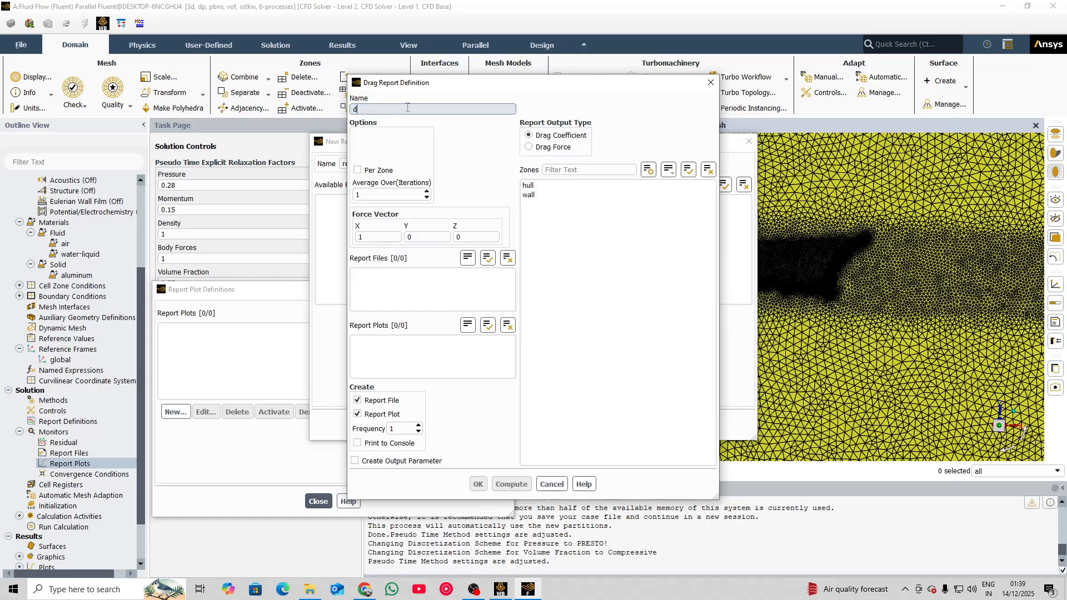
text(rag)
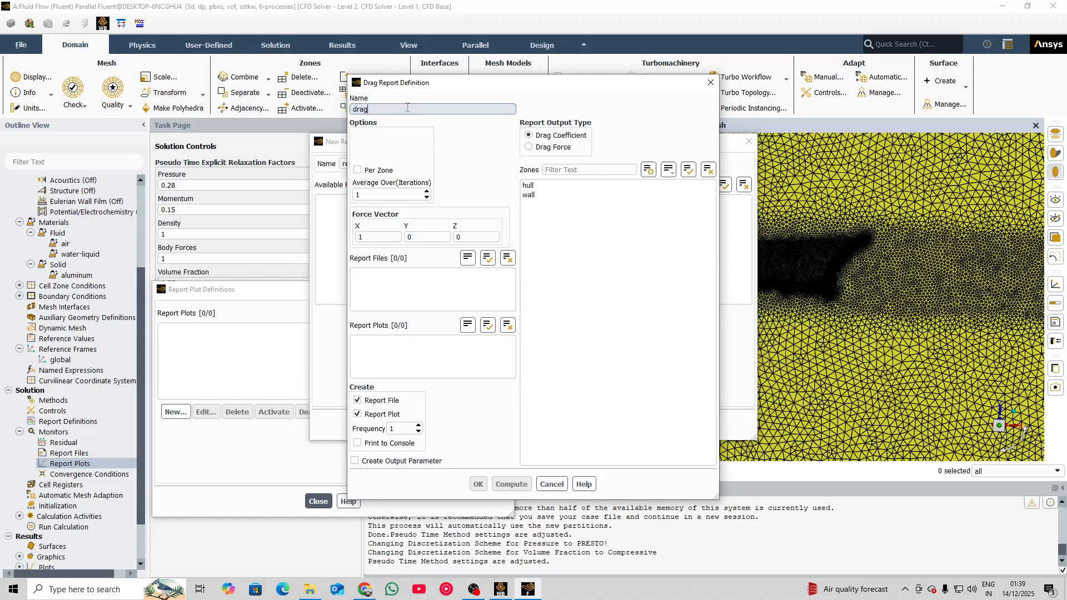
click(529, 147)
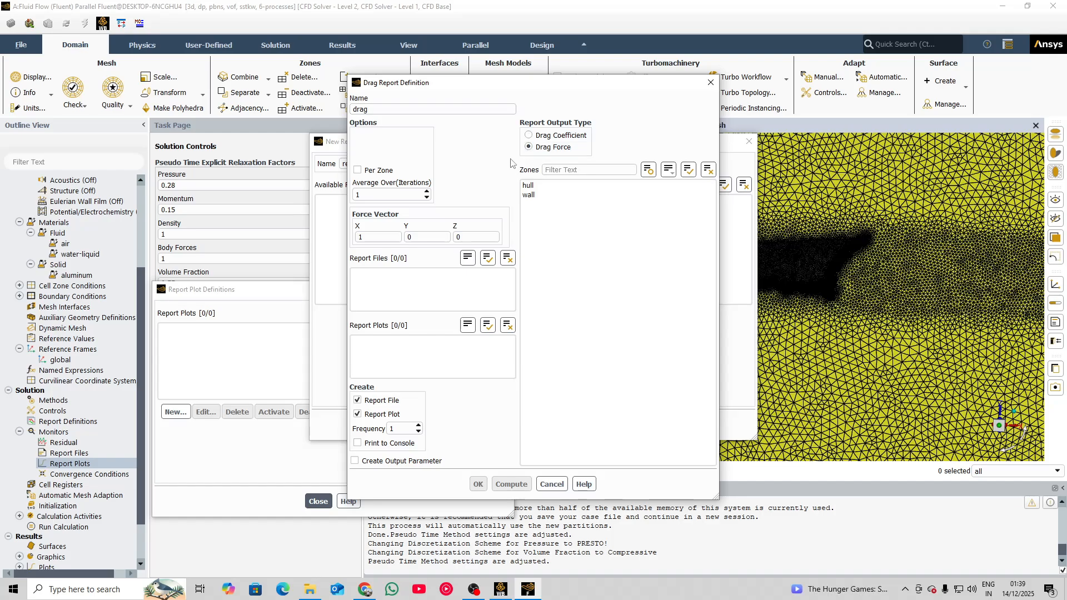
click(527, 185)
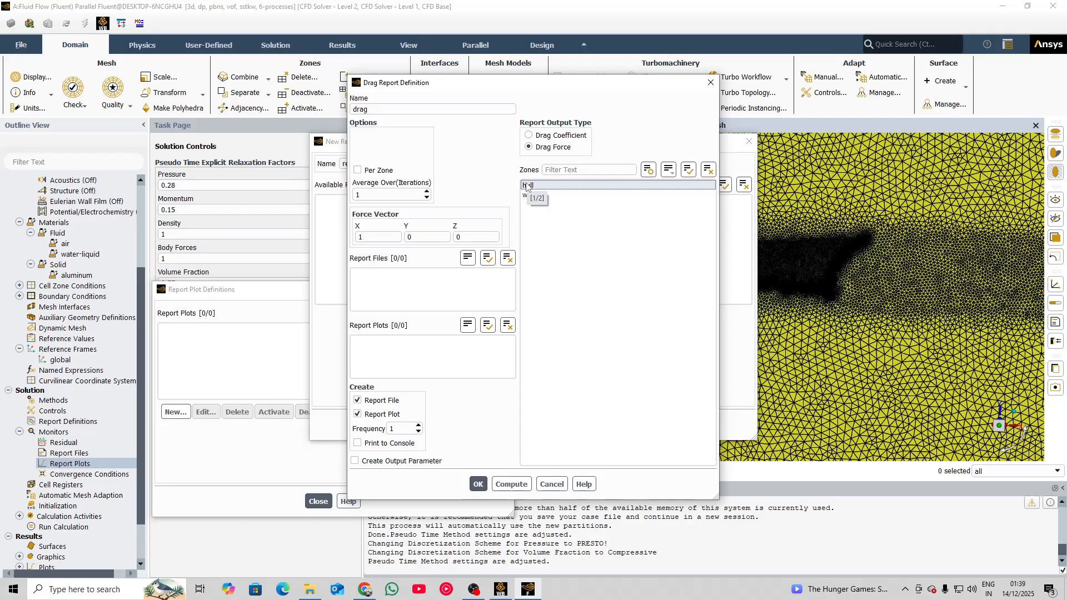
click(358, 443)
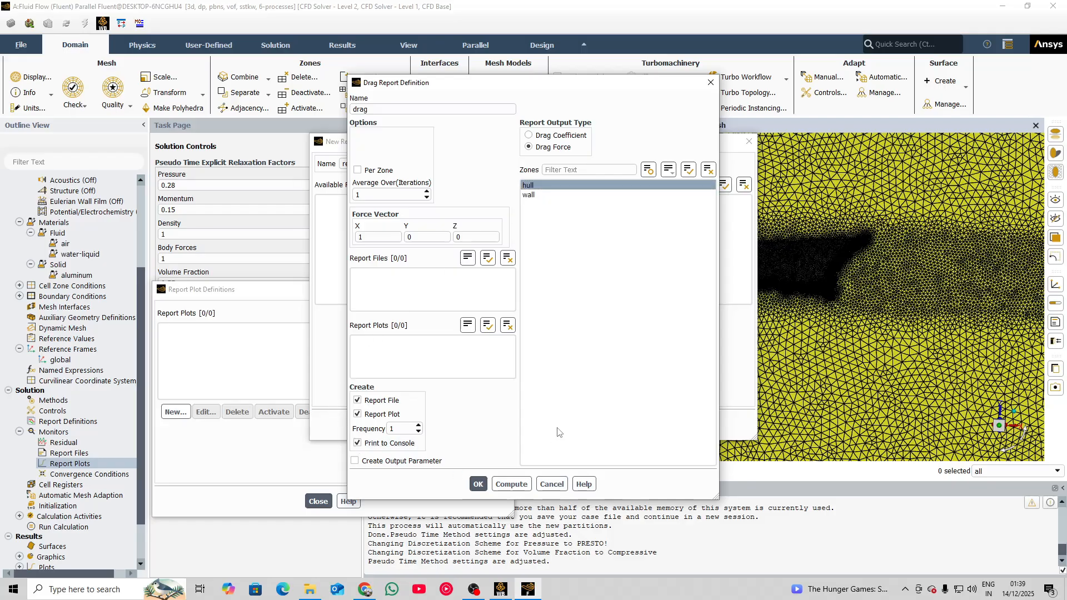
click(478, 485)
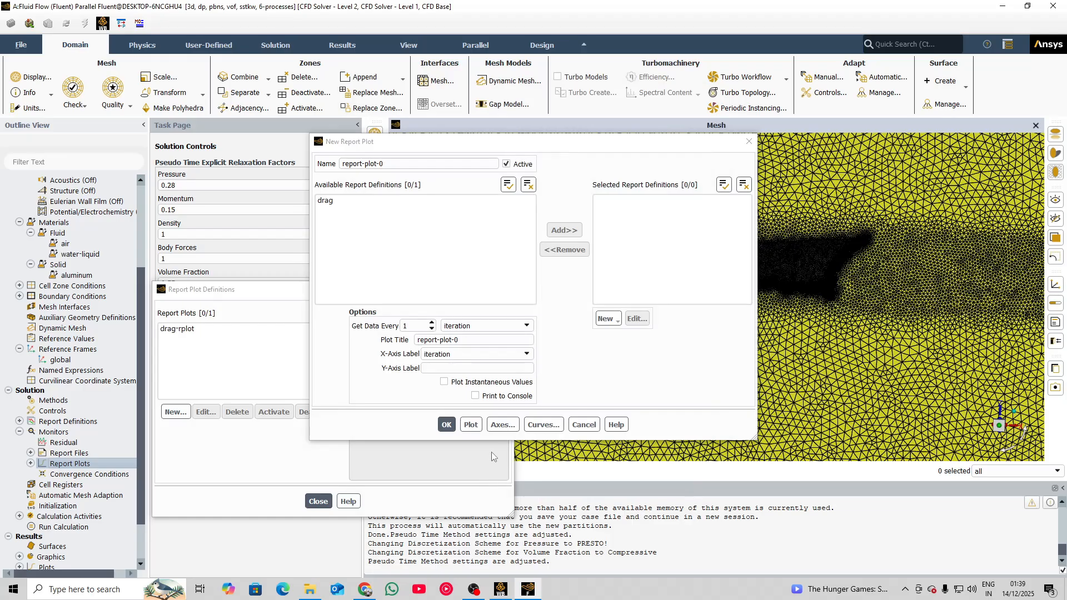
click(447, 426)
click(318, 502)
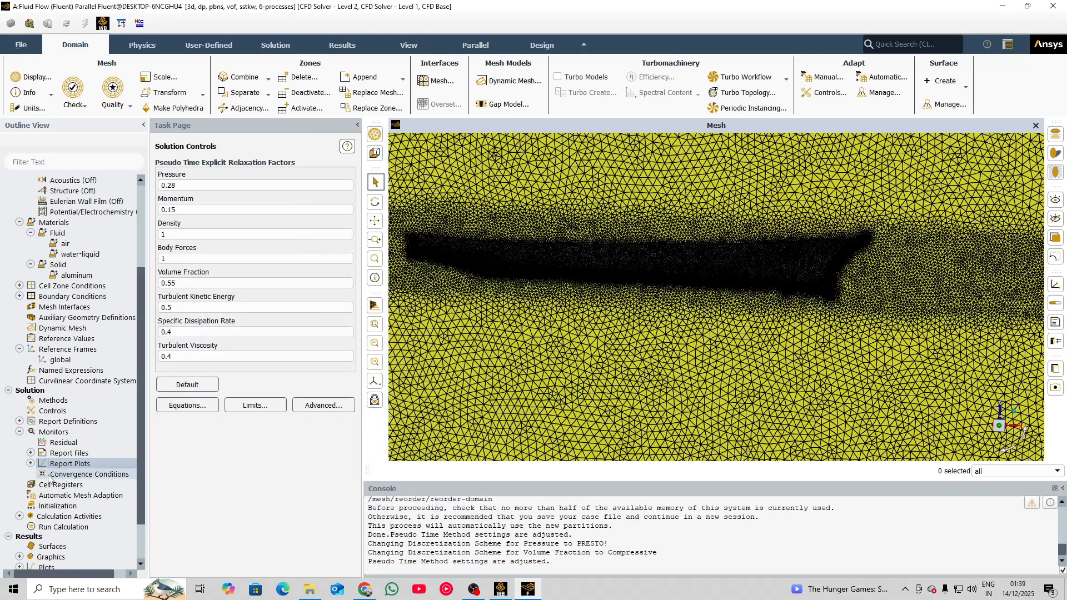
click(31, 464)
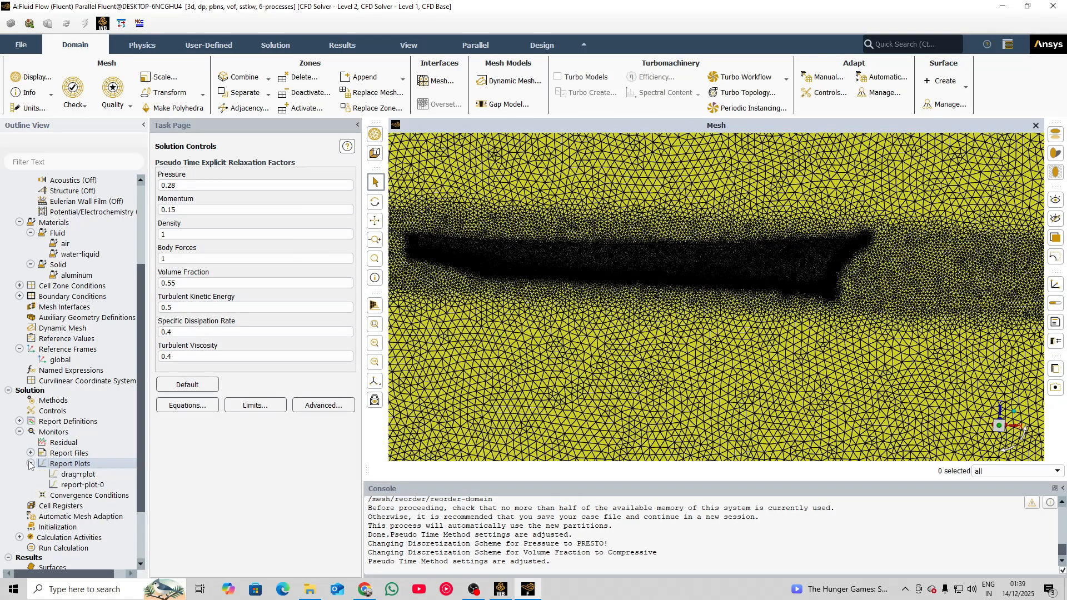
double_click(66, 497)
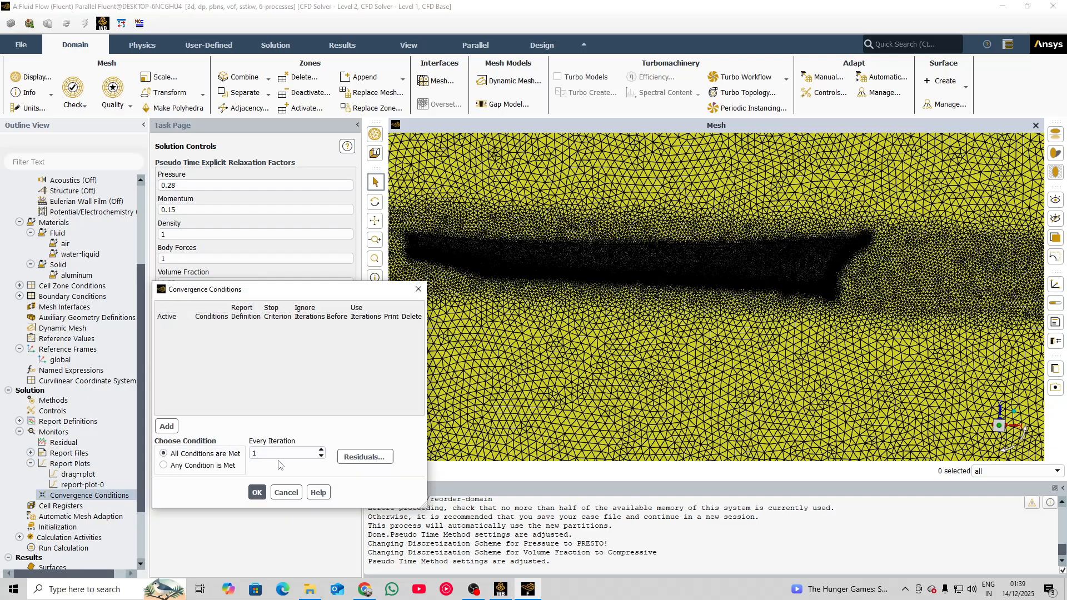
click(286, 492)
Open the solution initialization settings and choose hybrid initialization as the method
scroll(83, 489, down, 1)
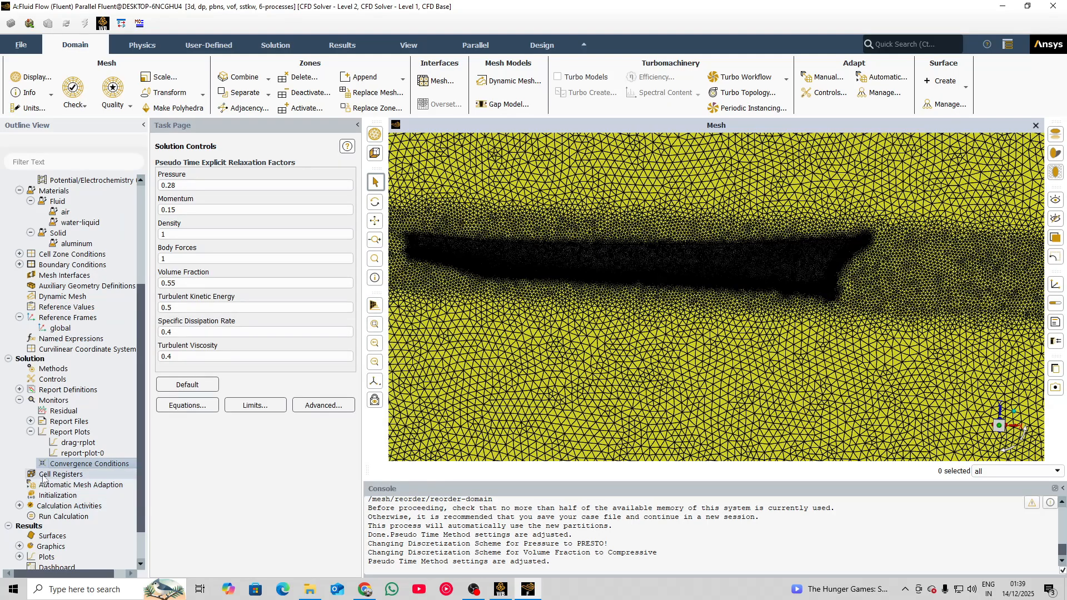
click(56, 495)
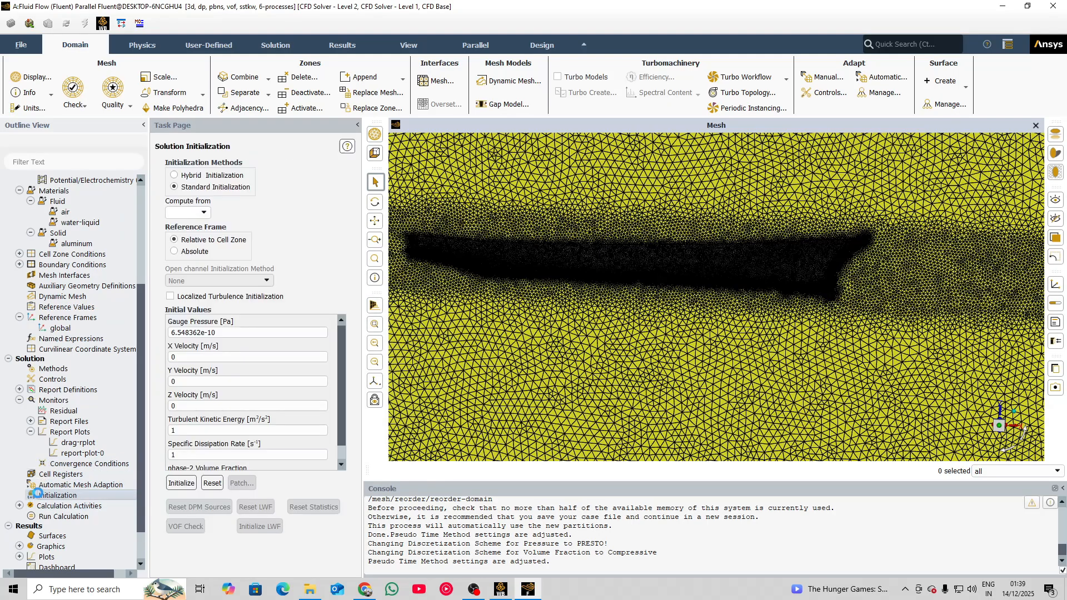
click(180, 176)
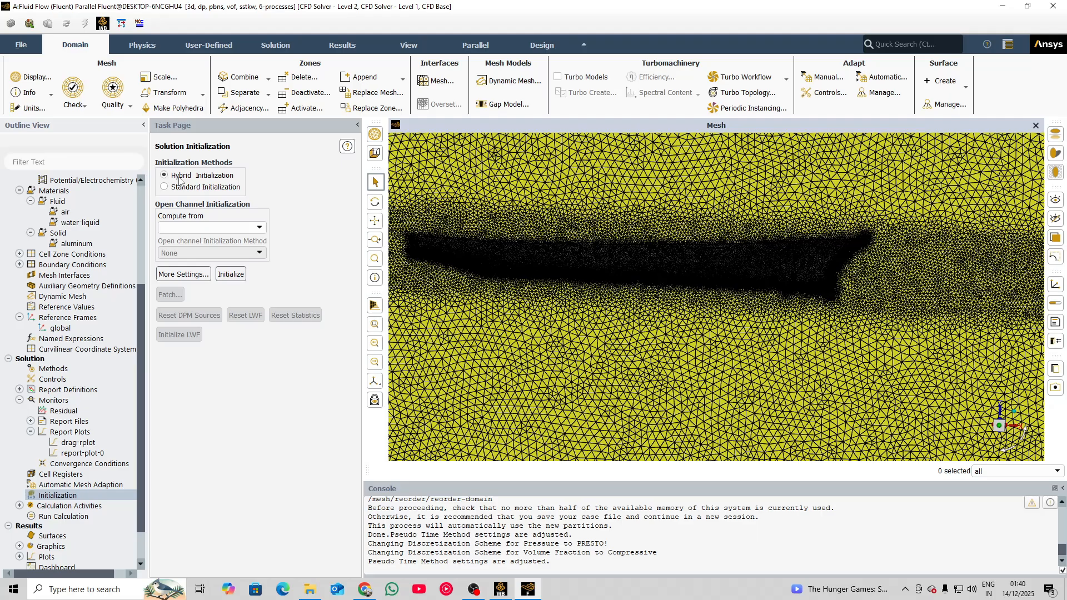
click(194, 187)
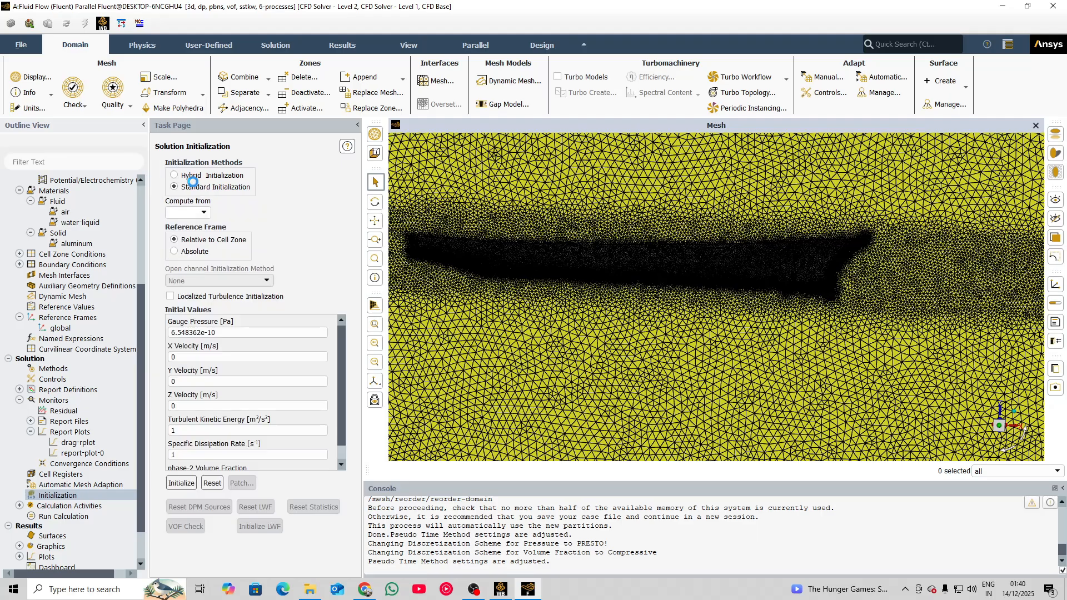
click(193, 175)
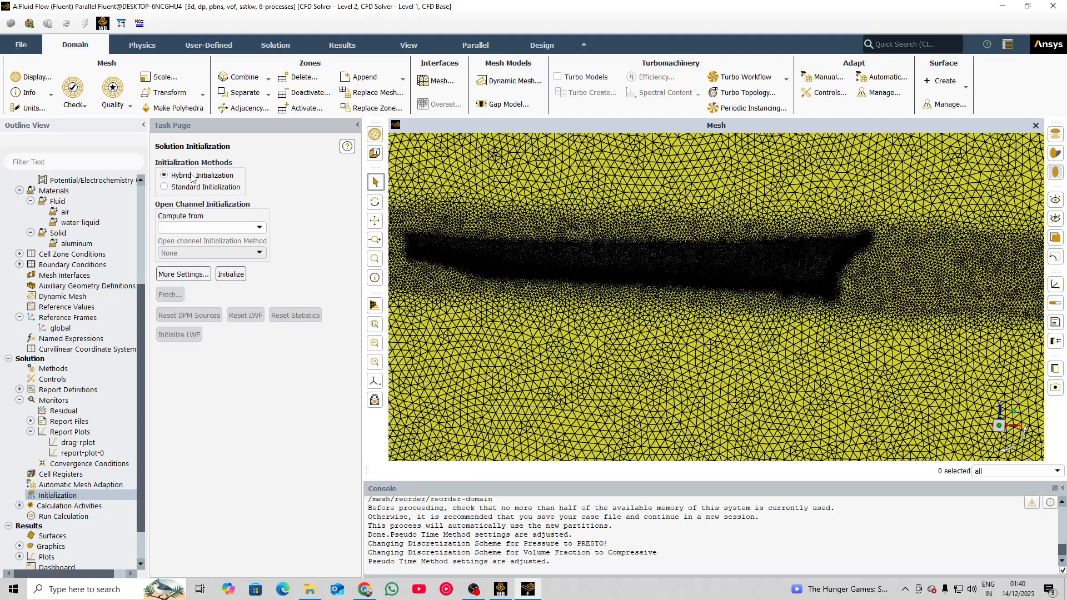
Compute the open-channel initialization from the inlet with the Flat method, and initialize the solution
click(239, 228)
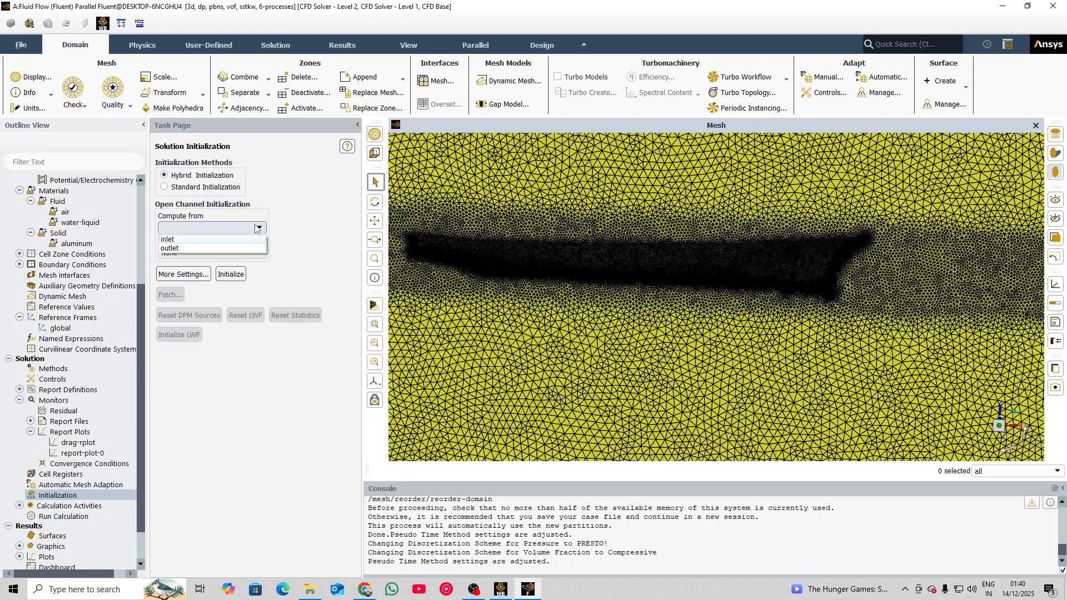
click(221, 237)
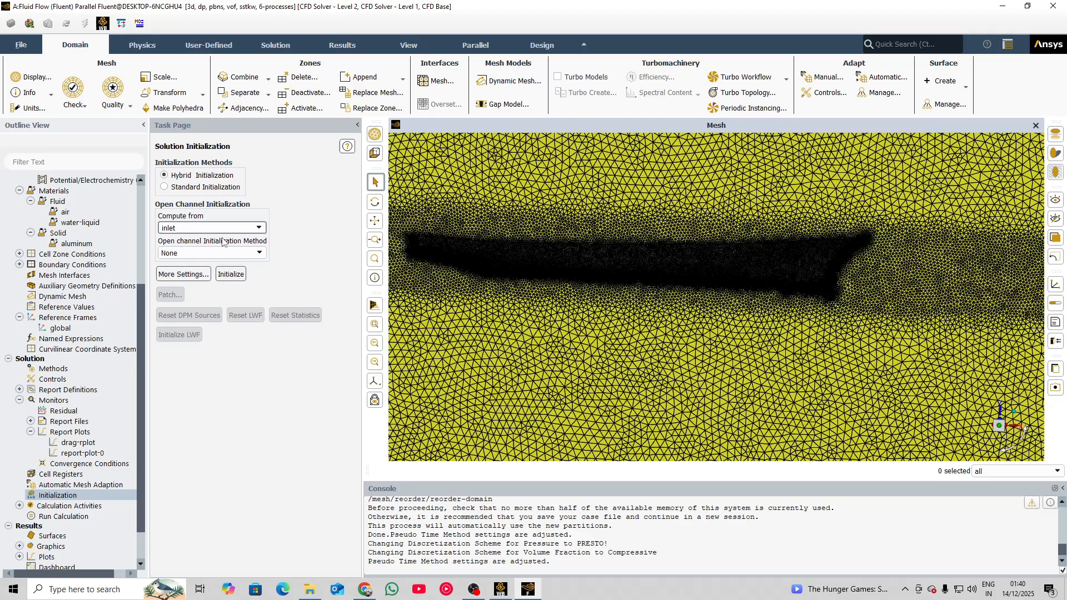
click(254, 253)
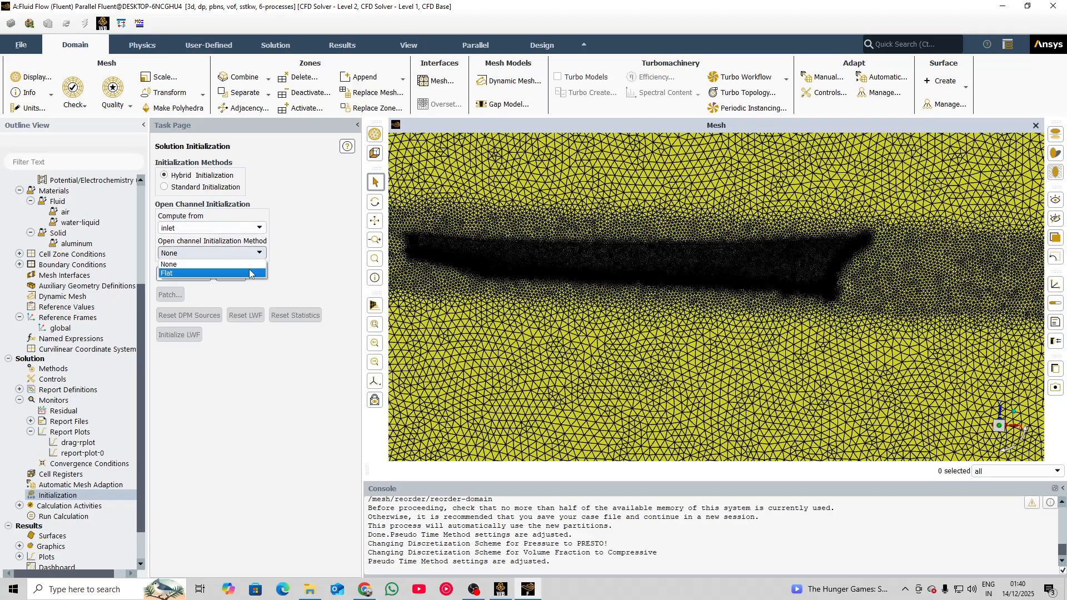
click(249, 272)
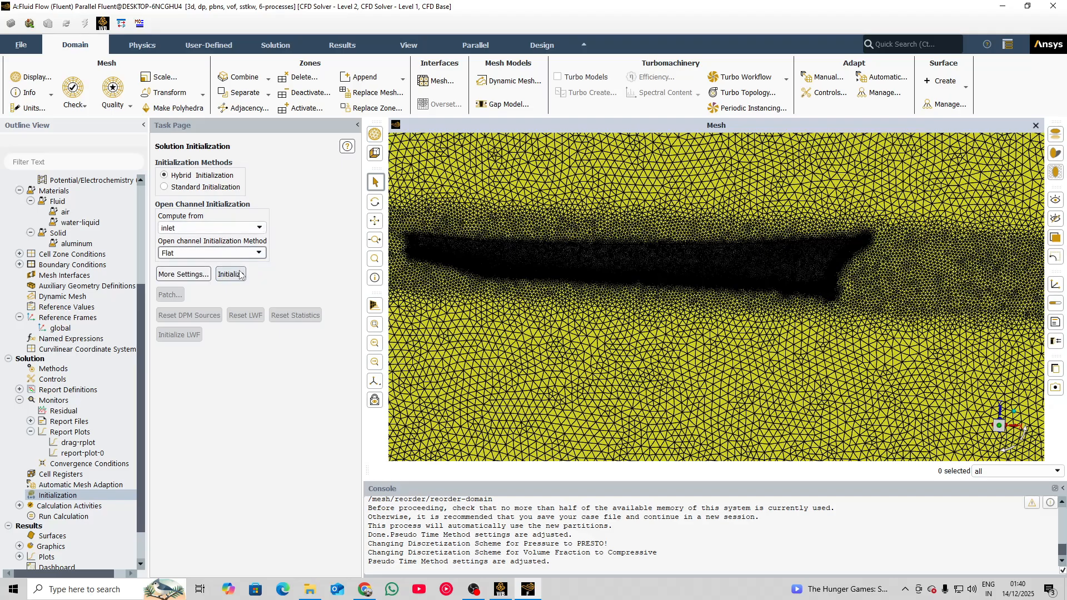
click(236, 273)
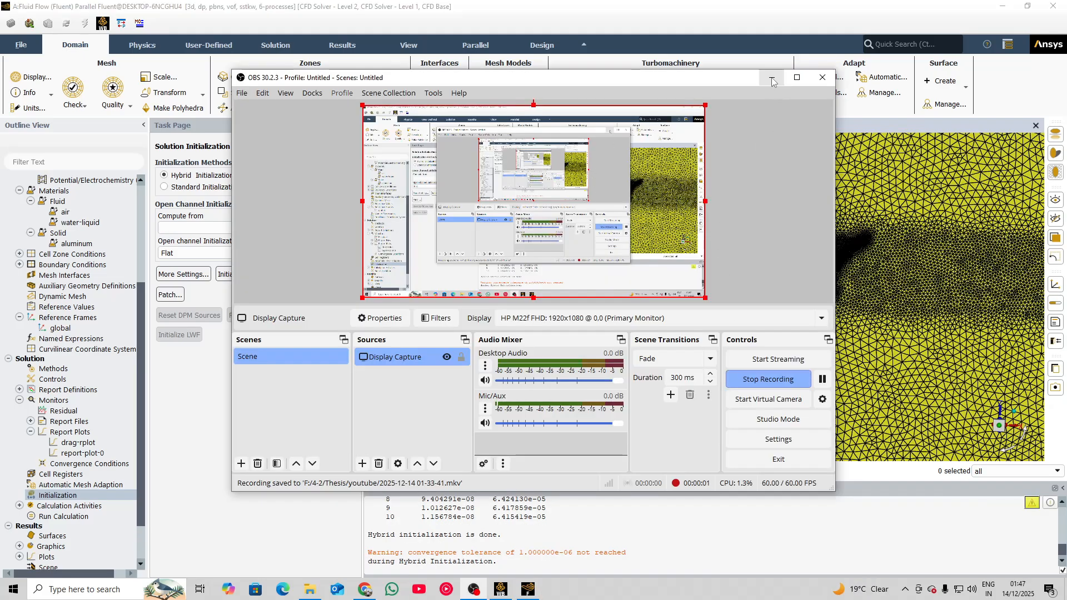
click(772, 82)
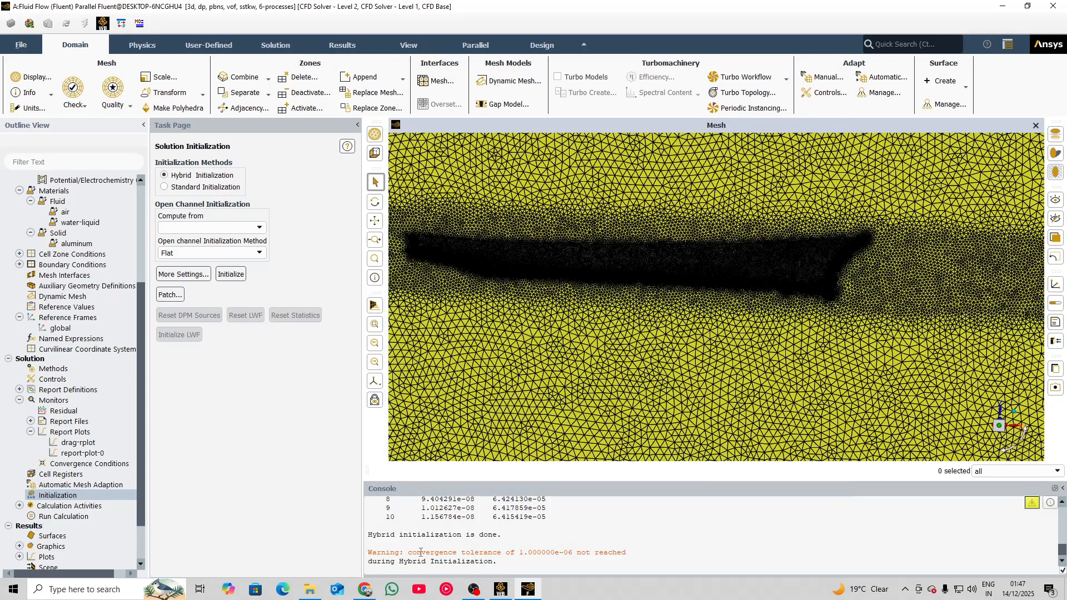
Create a new contour plot of the phases' volume fraction for phase-2
scroll(33, 483, down, 2)
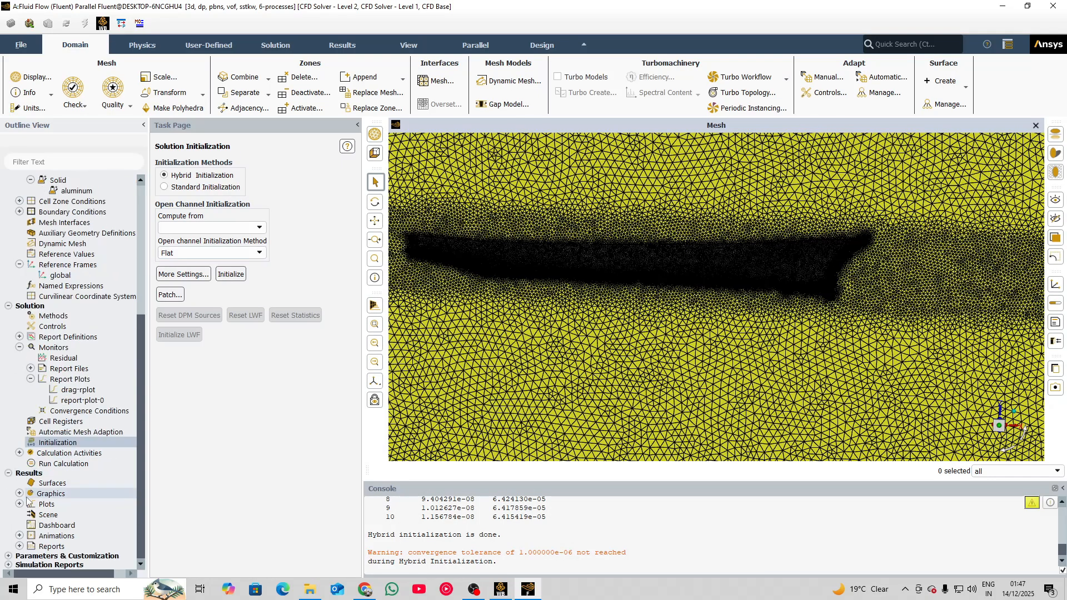
click(20, 494)
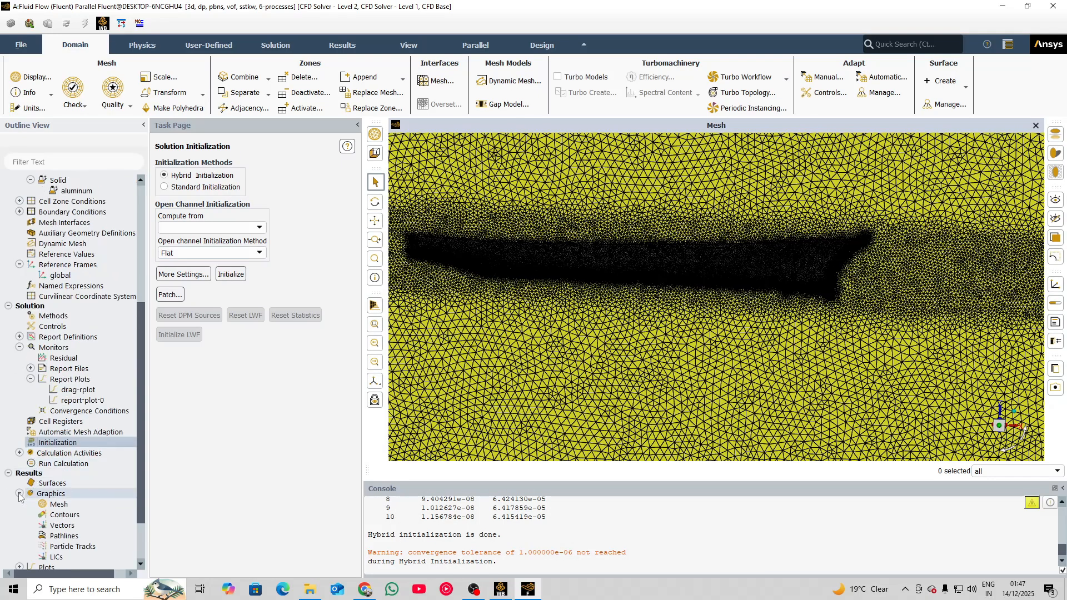
double_click(55, 515)
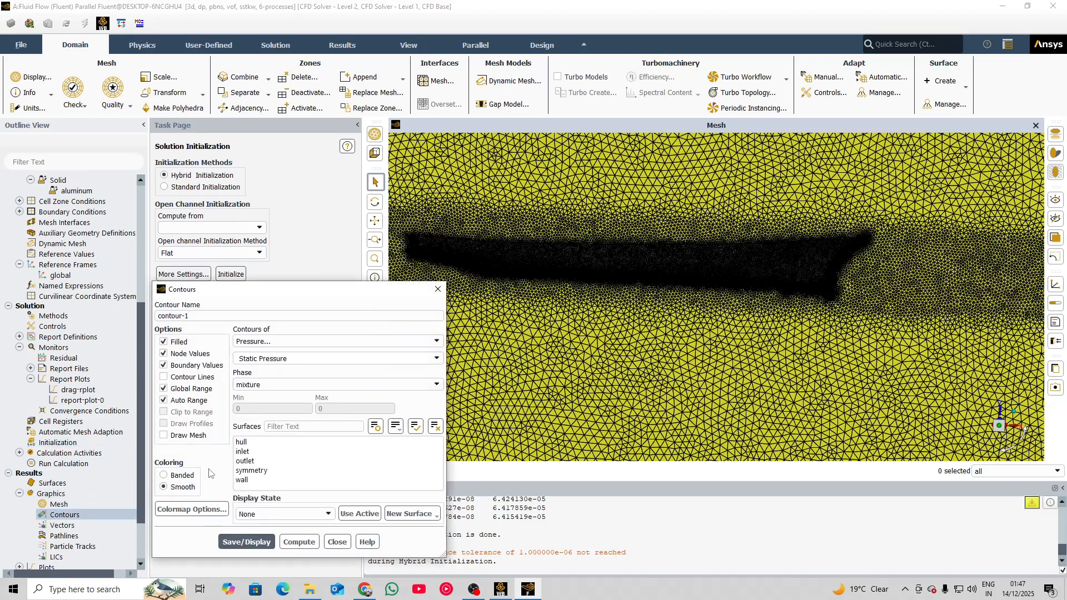
click(277, 341)
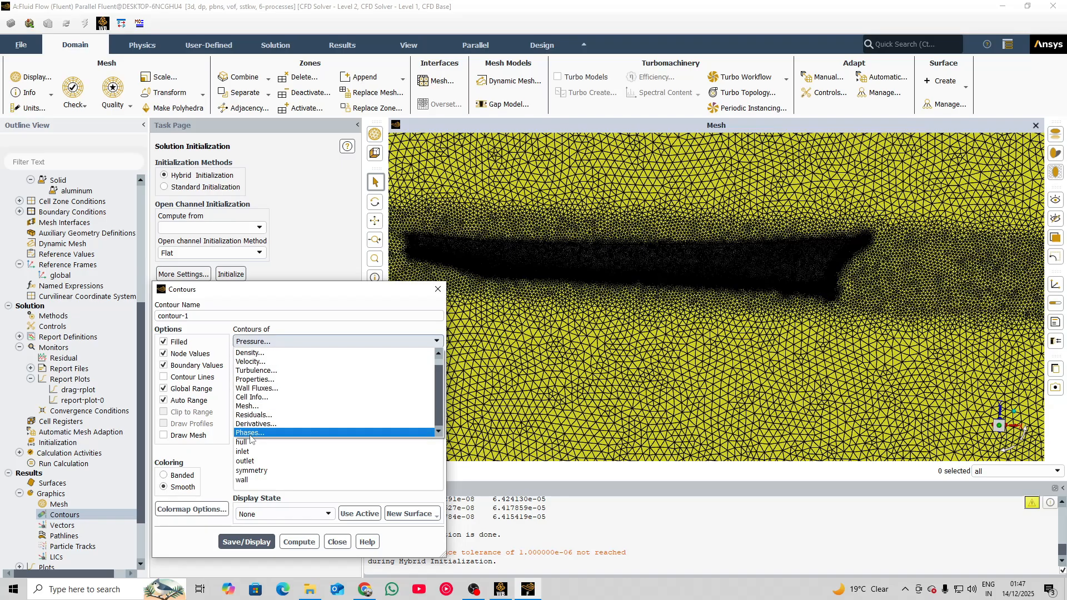
scroll(263, 414, up, 1)
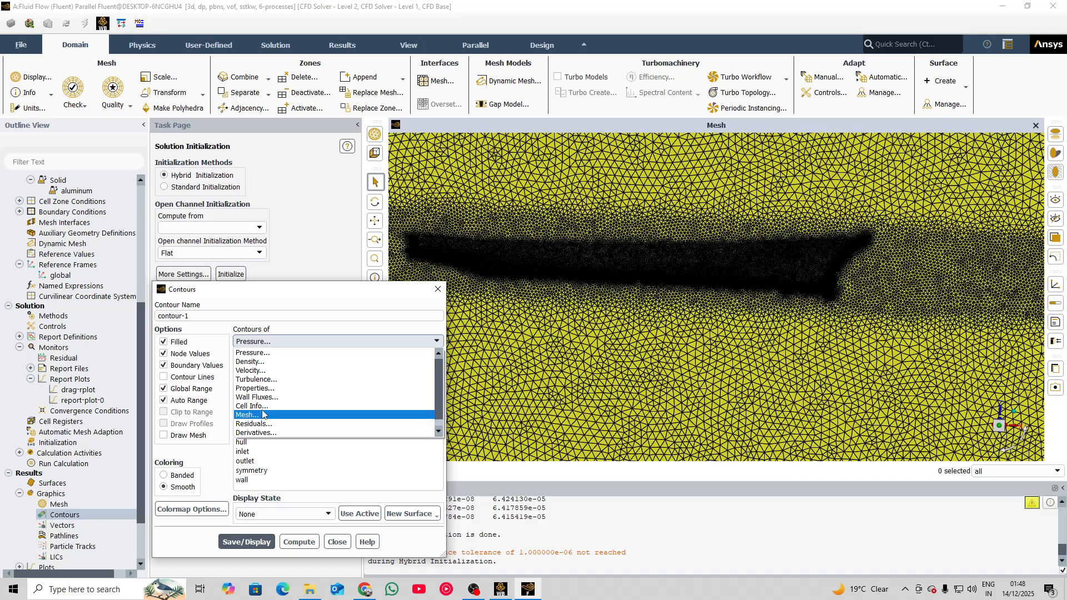
click(257, 432)
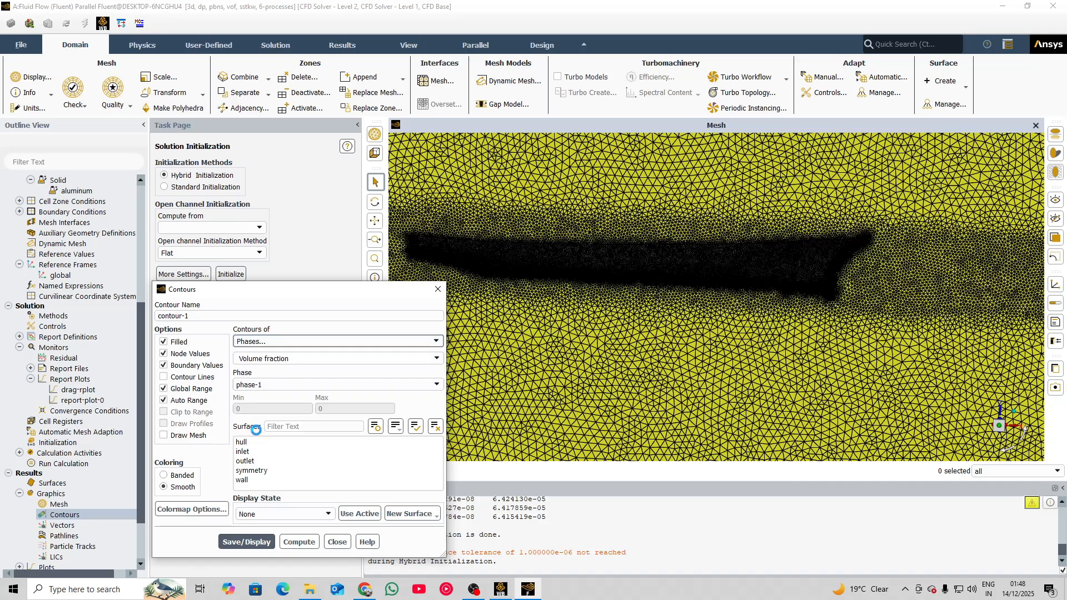
click(297, 359)
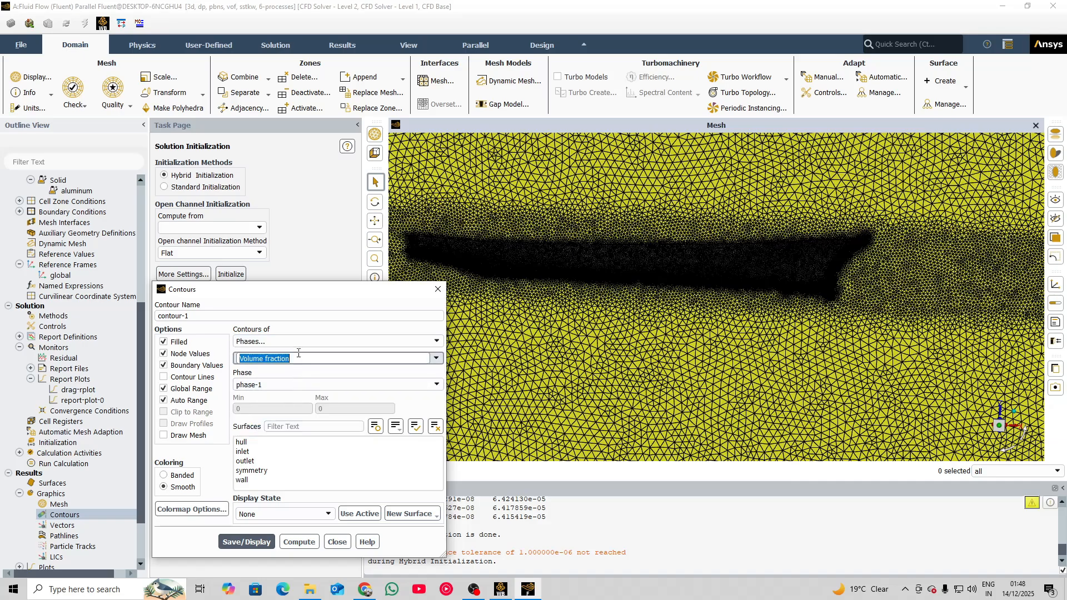
double_click(438, 360)
click(423, 385)
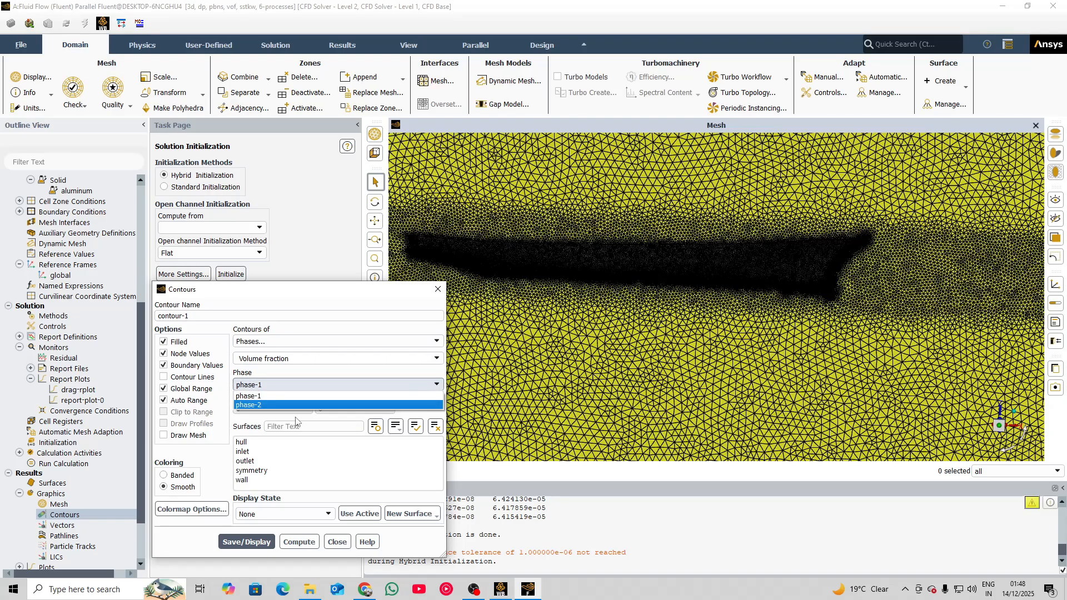
click(276, 403)
Display the contour on the hull, inlet, outlet, symmetry and wall surfaces, and inspect the waterline along the hull
click(241, 442)
click(242, 452)
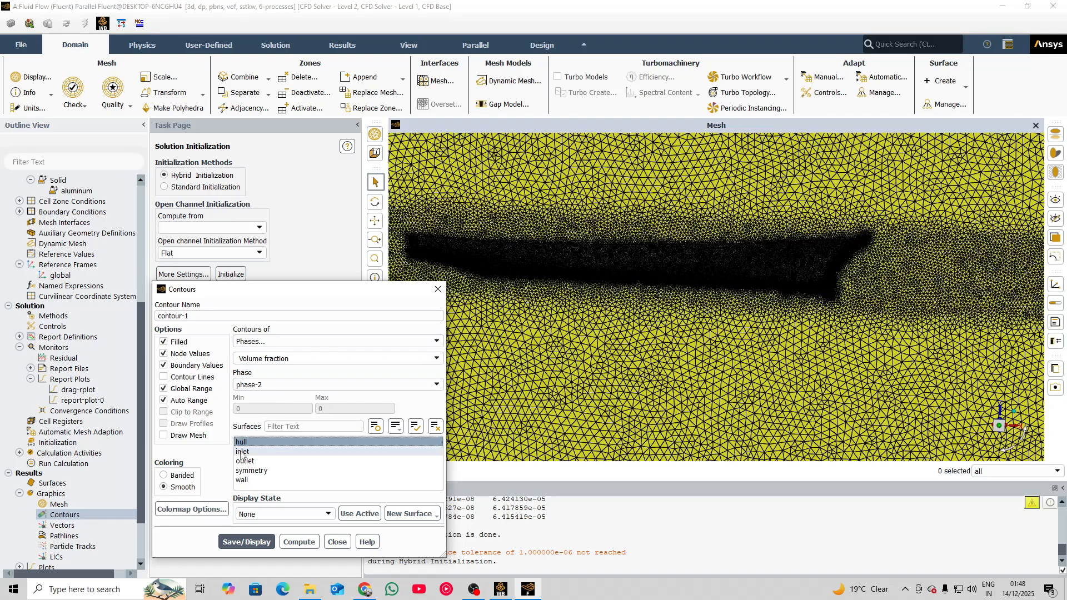
click(245, 461)
click(251, 470)
click(242, 480)
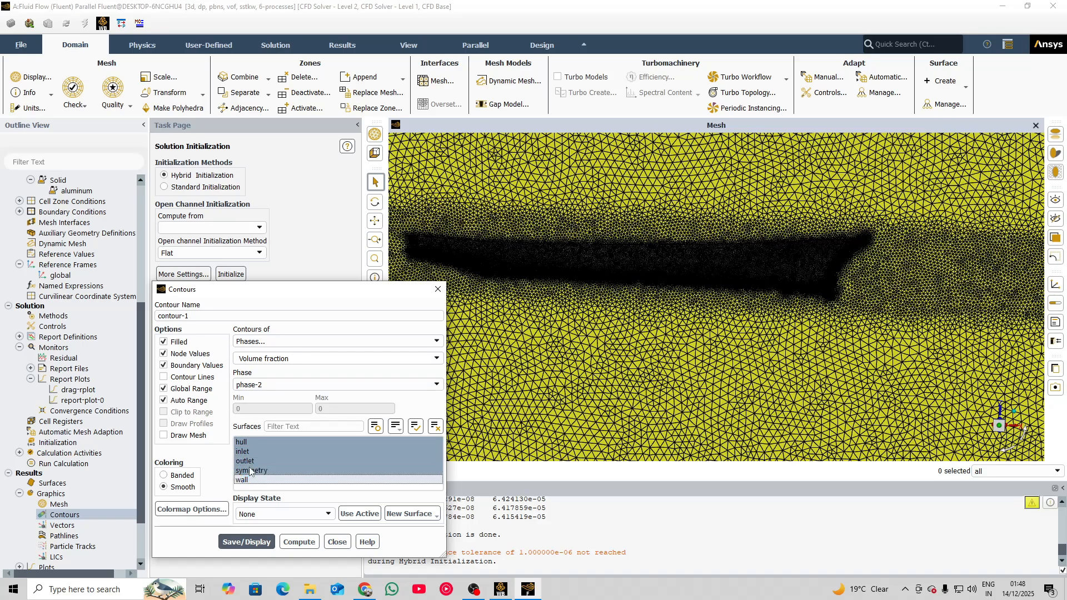
click(258, 541)
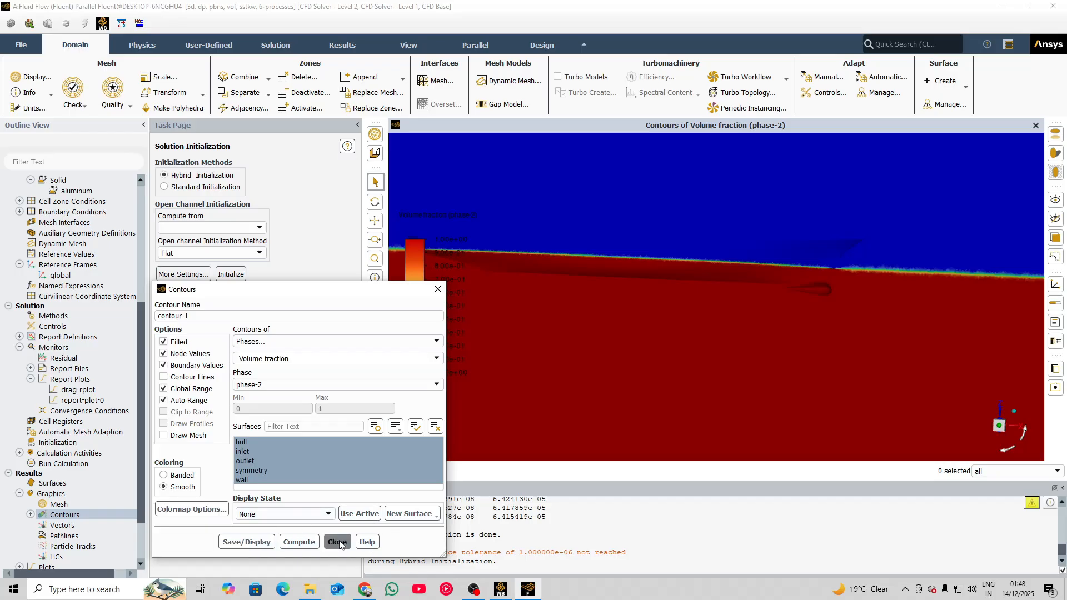
click(337, 543)
scroll(683, 272, up, 2)
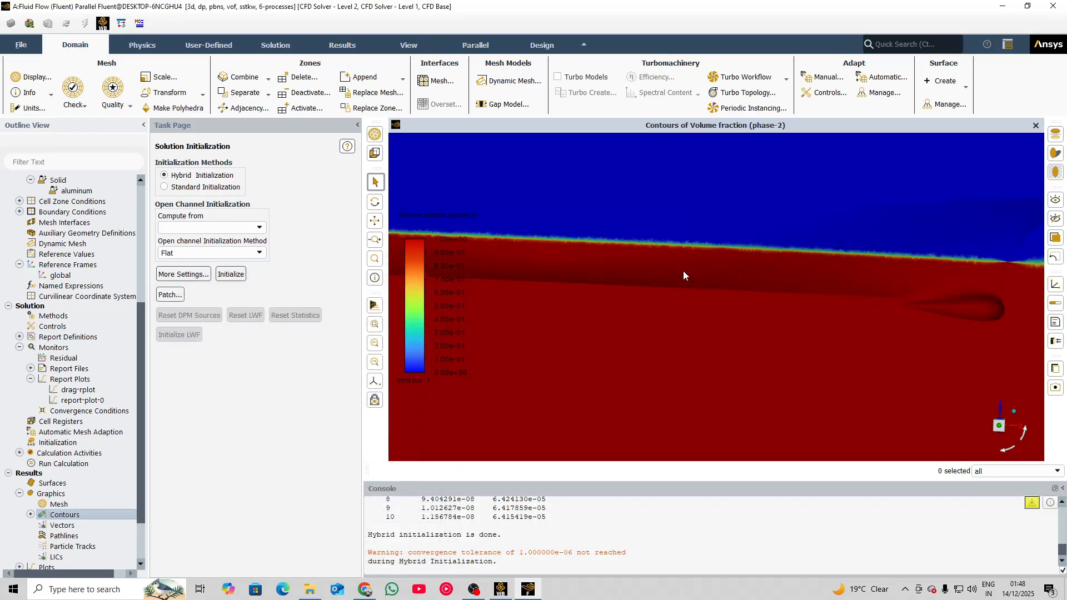
scroll(683, 271, down, 3)
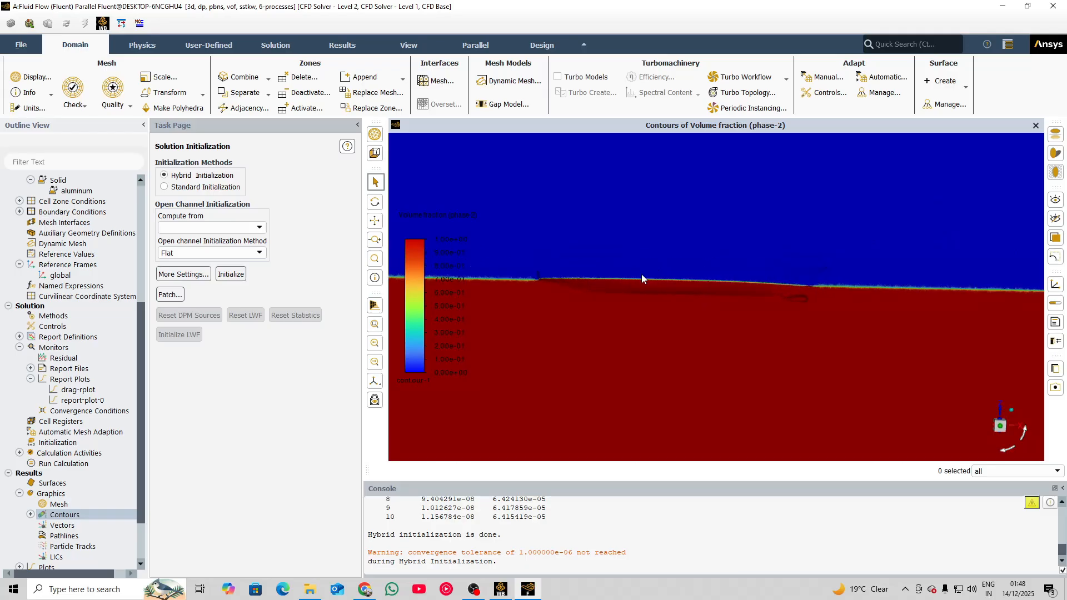
scroll(642, 275, up, 3)
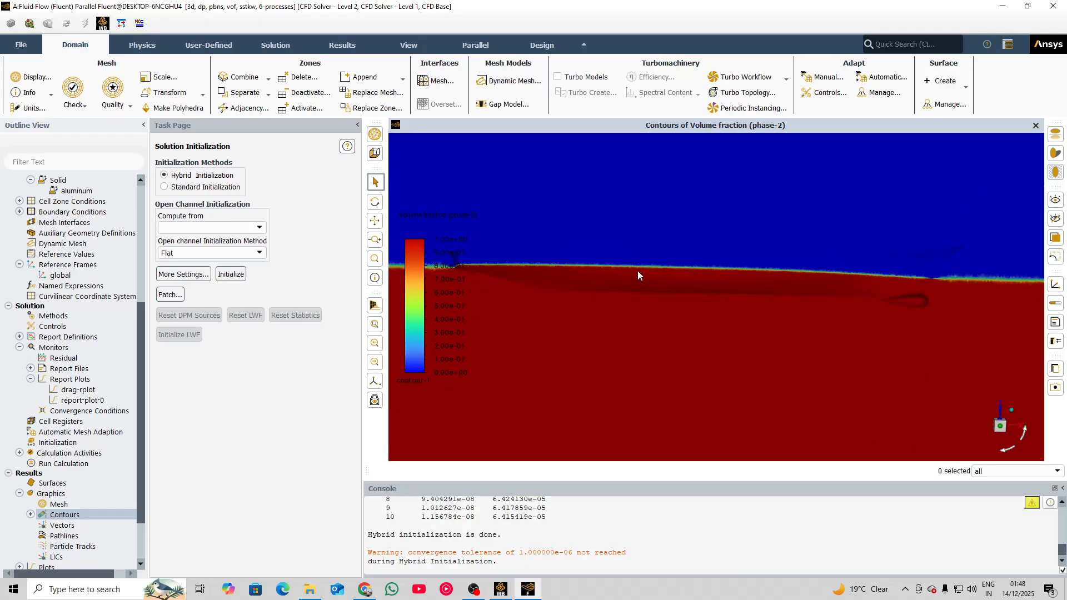
mouse_move(639, 271)
middle_down()
mouse_move(611, 282)
mouse_move(646, 275)
middle_up()
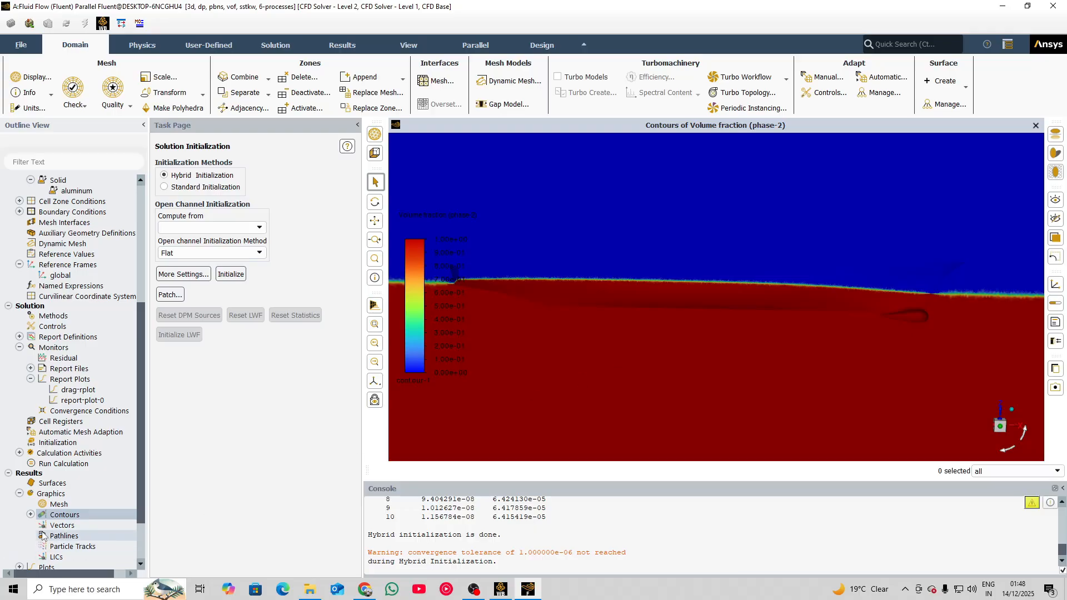
Set the time scale factor to 0.5 and the number of iterations to 1500, and start the calculation
scroll(50, 536, down, 2)
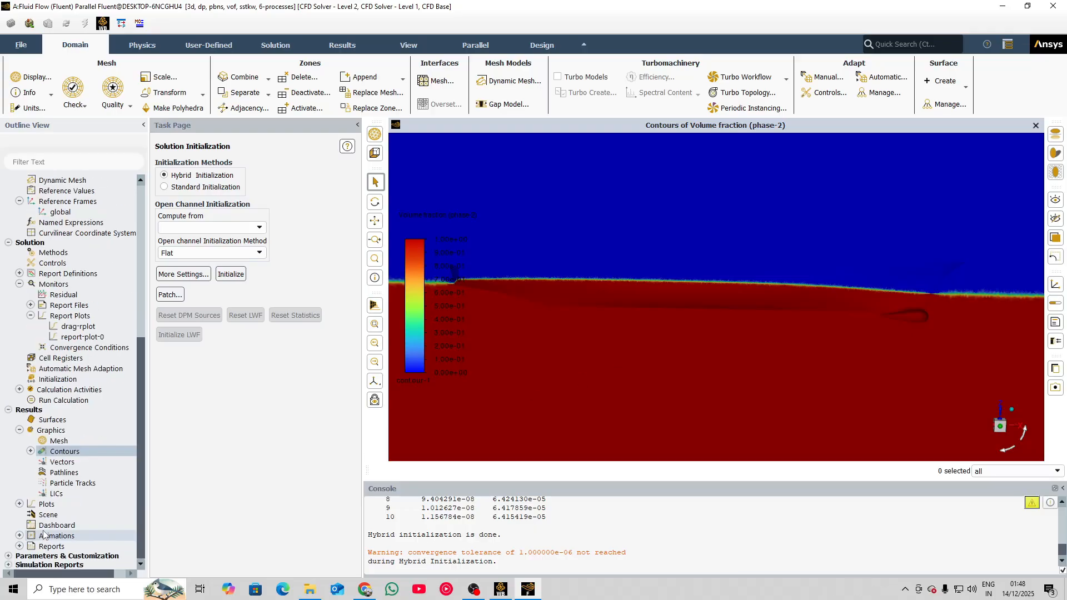
click(20, 504)
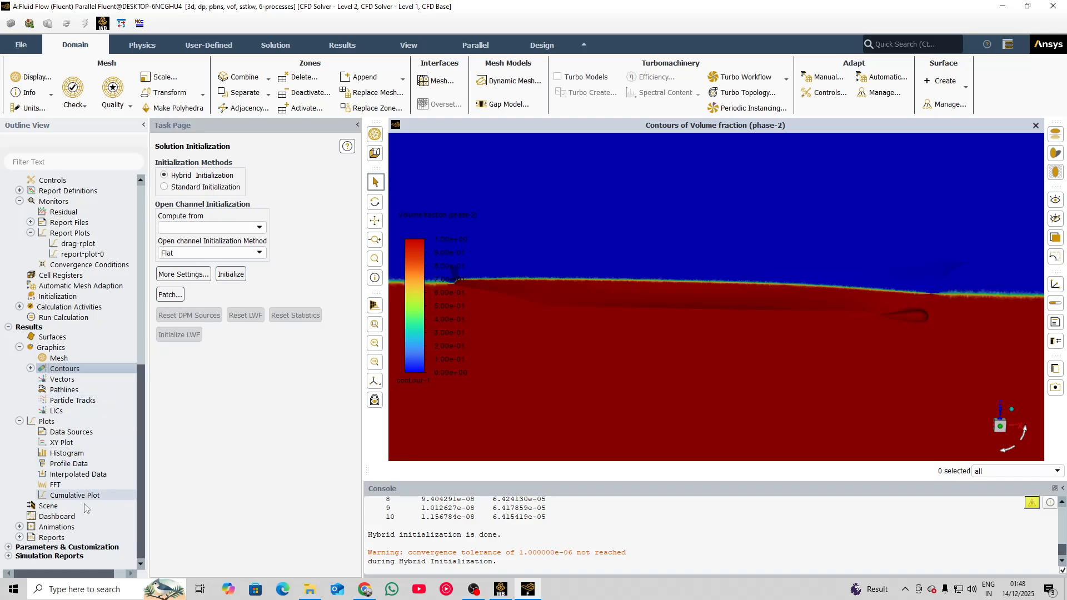
scroll(71, 524, up, 8)
scroll(71, 524, down, 8)
click(67, 315)
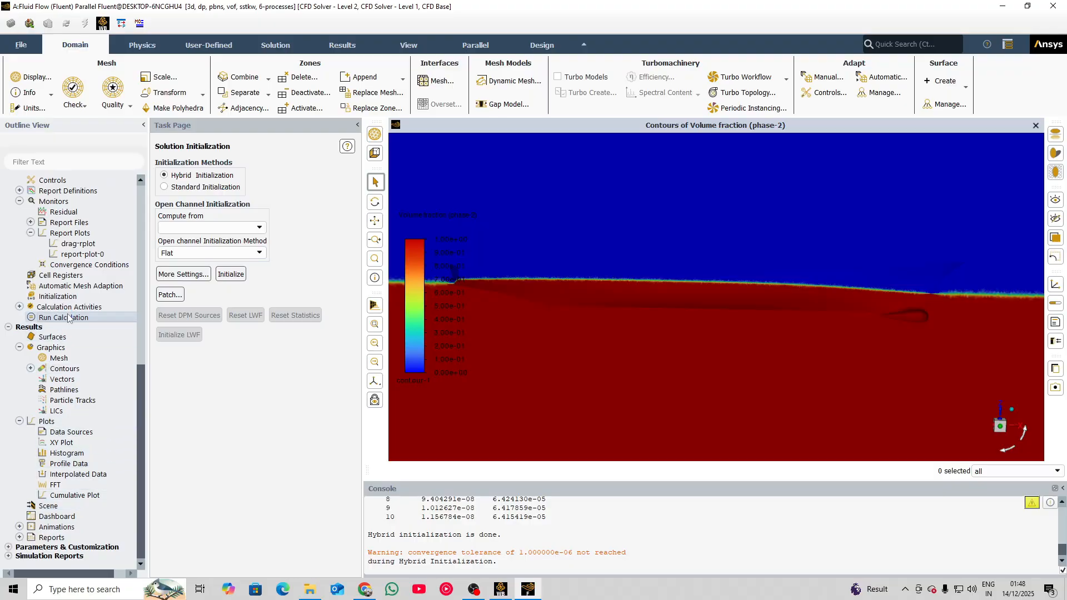
click(68, 318)
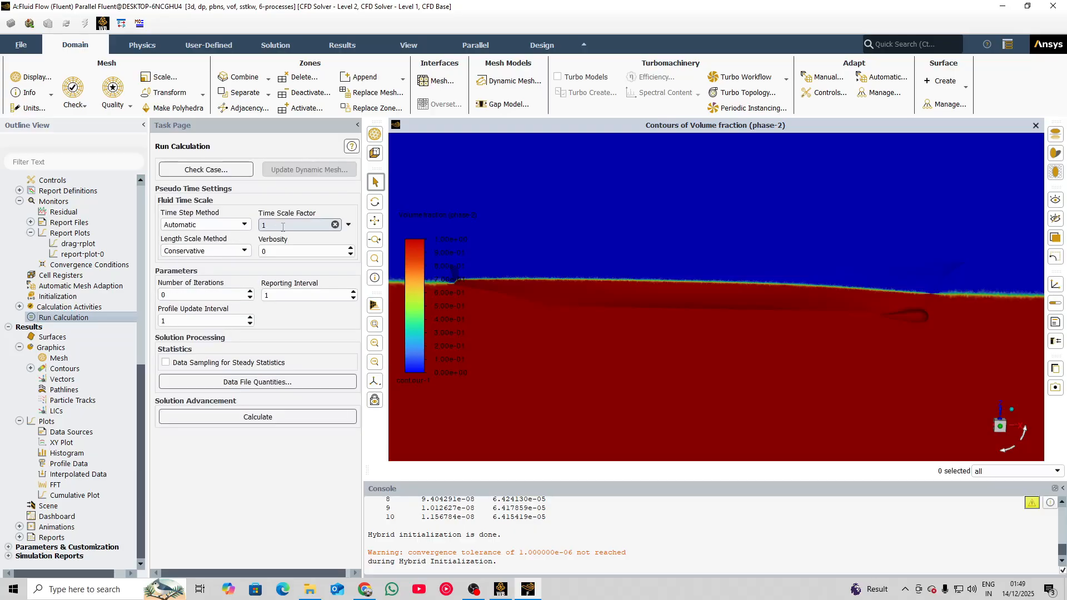
double_click(318, 227)
text(0.5)
double_click(215, 297)
text(1500)
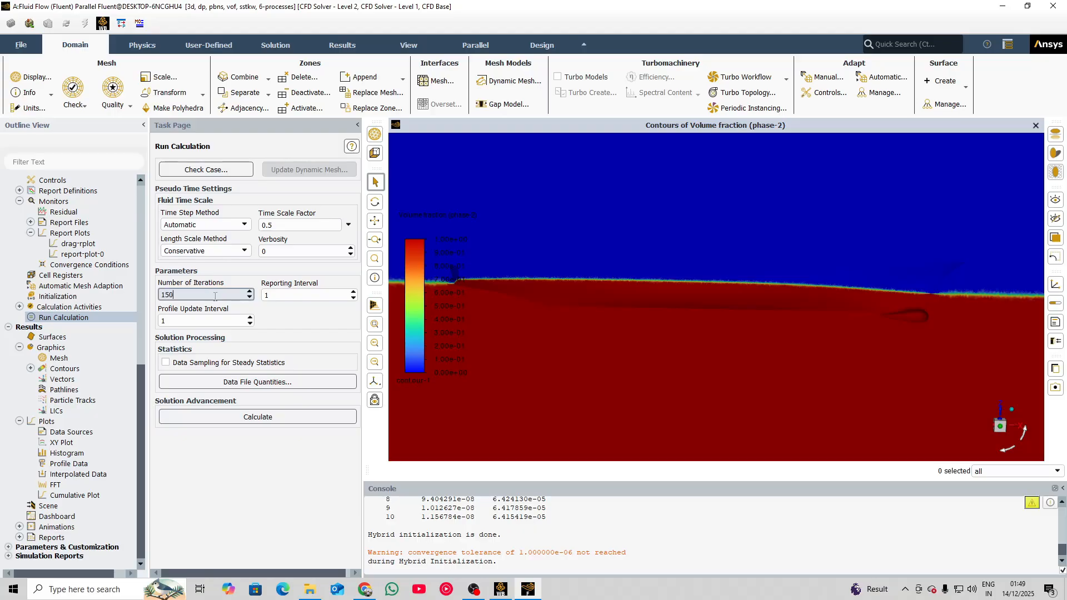
click(225, 424)
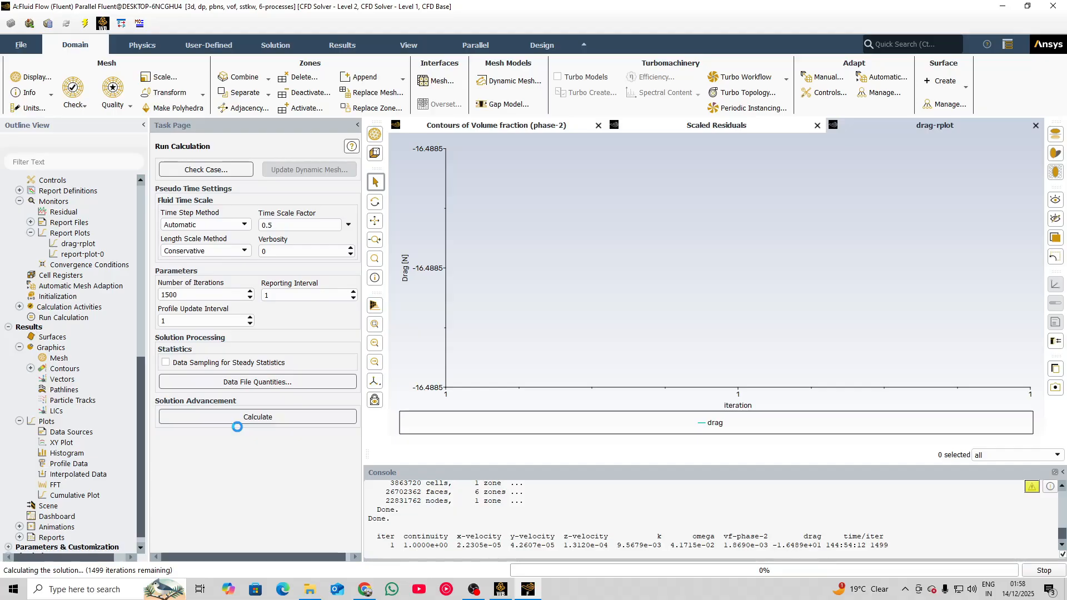
Examine the scaled residuals and the drag plot while the calculation runs
click(747, 125)
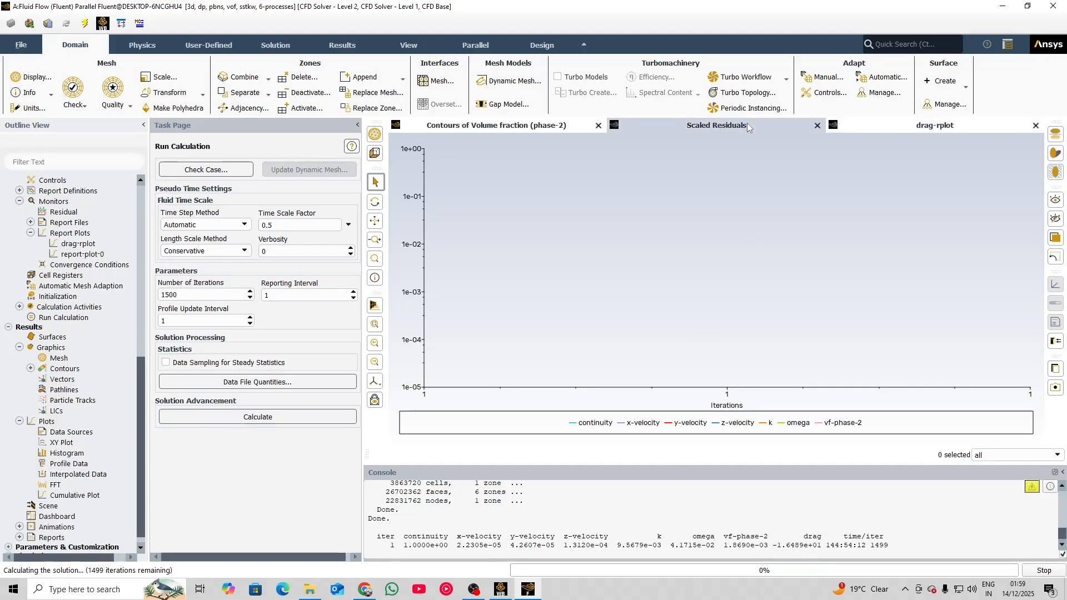
click(854, 127)
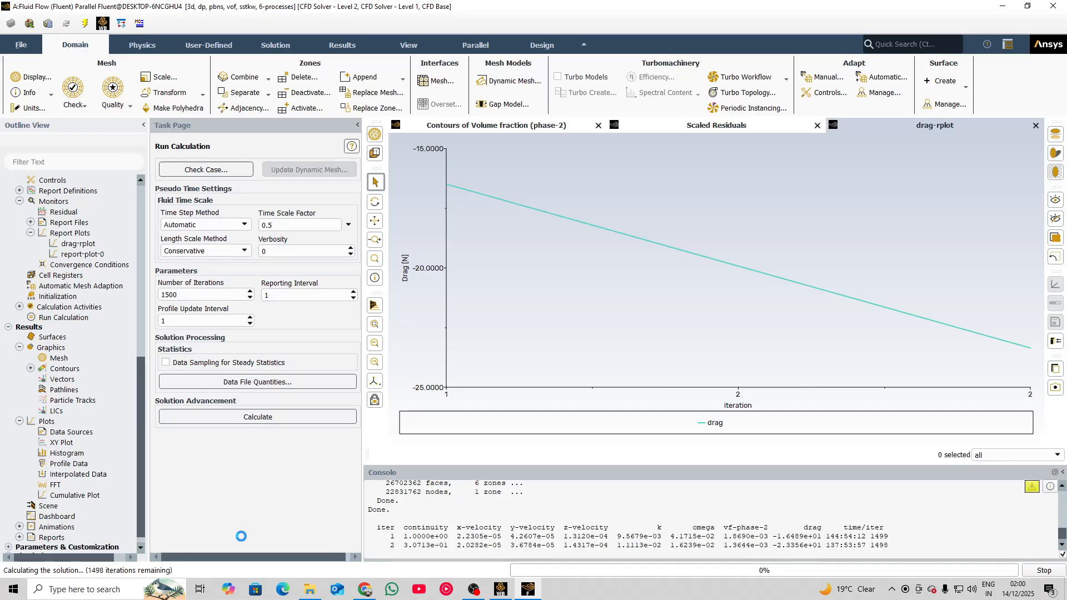
click(775, 126)
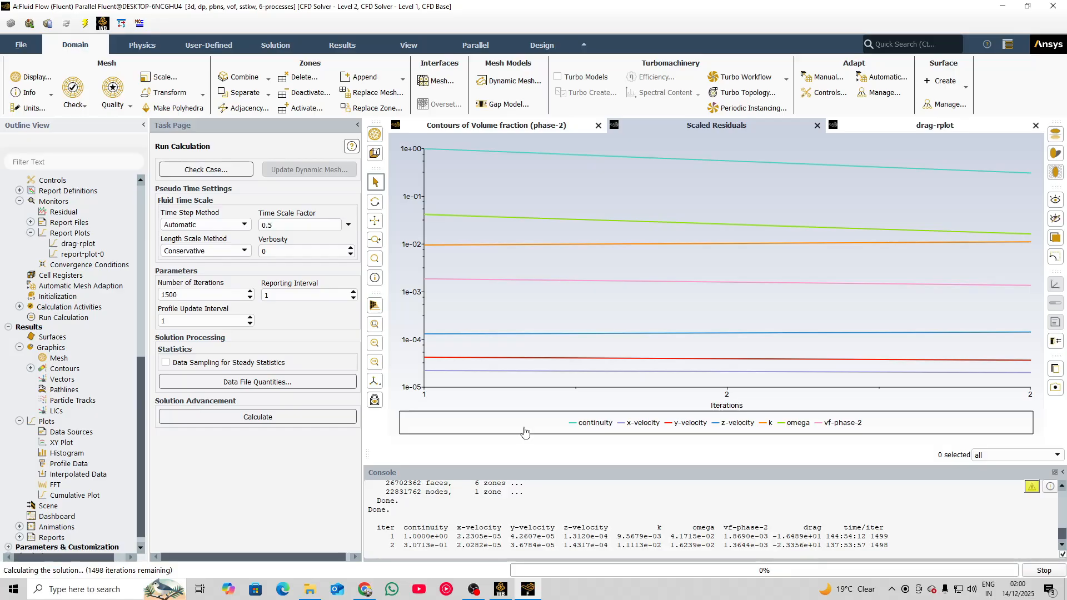
click(923, 128)
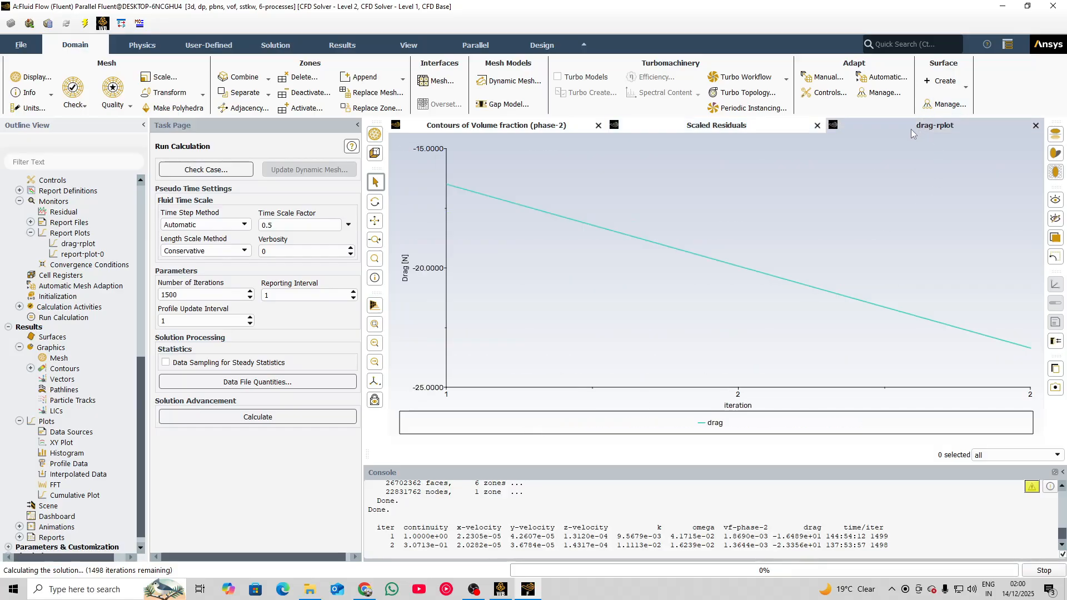